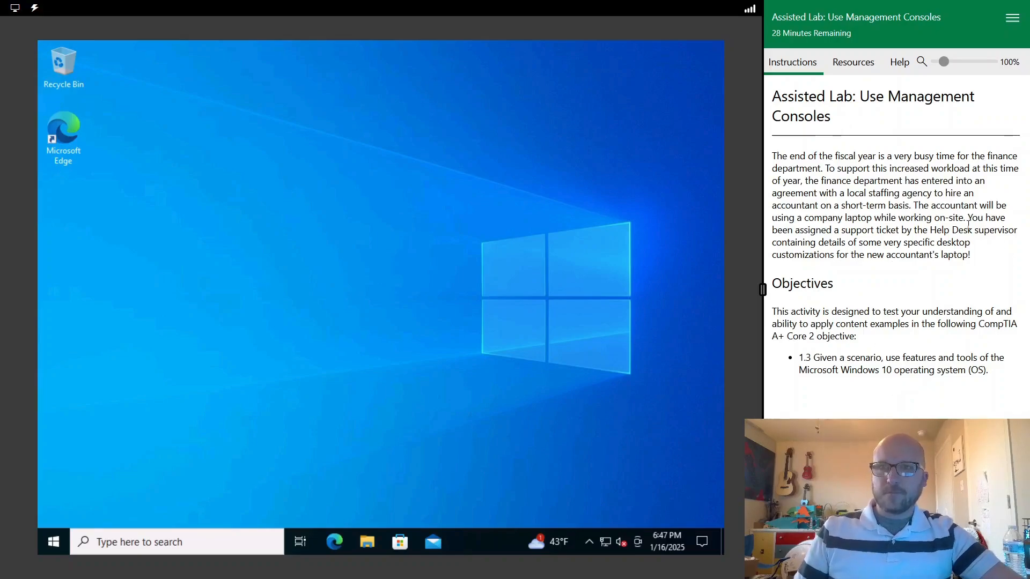
# Step: Read the lab introduction and advance to the instructions for creating a custom console
pyautogui.moveTo(773, 155); pyautogui.dragTo(972, 255)
pyautogui.moveTo(870, 229); pyautogui.dragTo(833, 284)
pyautogui.click(918, 247)
pyautogui.moveTo(968, 253); pyautogui.dragTo(793, 231)
pyautogui.click(928, 243)
pyautogui.moveTo(962, 254); pyautogui.dragTo(889, 242)
pyautogui.click(888, 255)
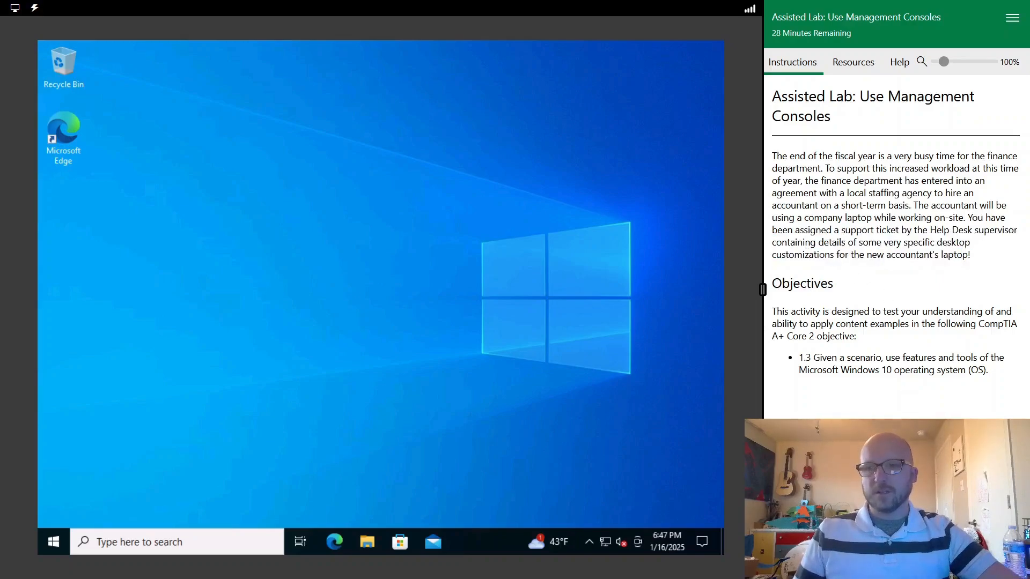
pyautogui.click(992, 565)
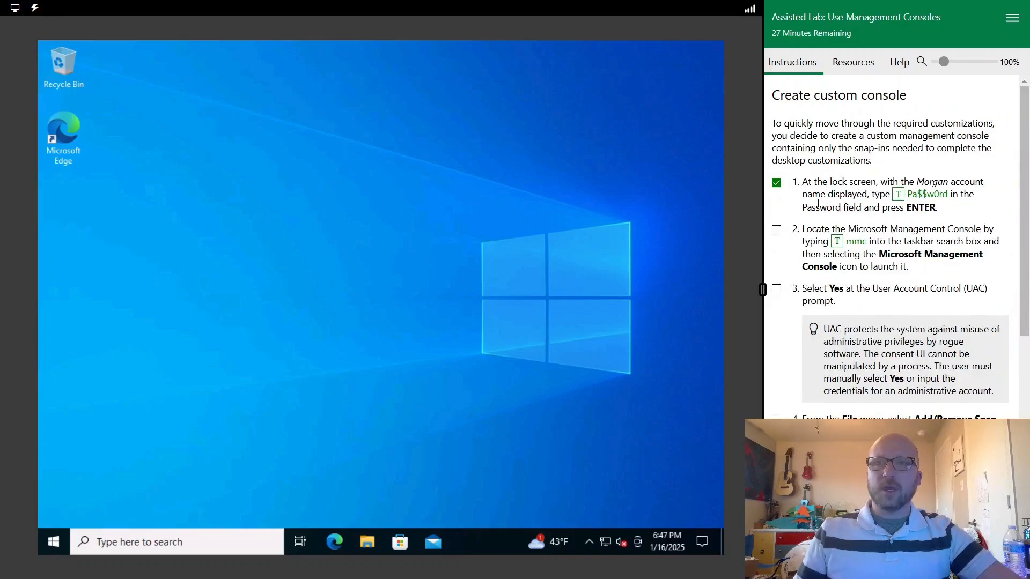
pyautogui.moveTo(934, 147); pyautogui.dragTo(937, 147)
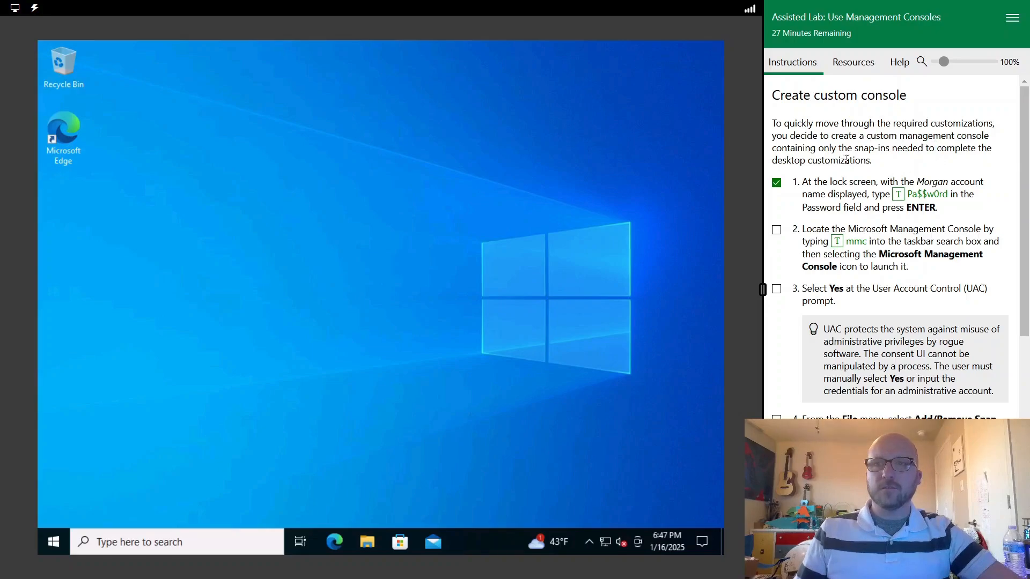
# Step: Search for mmc, launch Microsoft Management Console with elevation approved, and mark instructions 2 and 3 complete
pyautogui.click(150, 546)
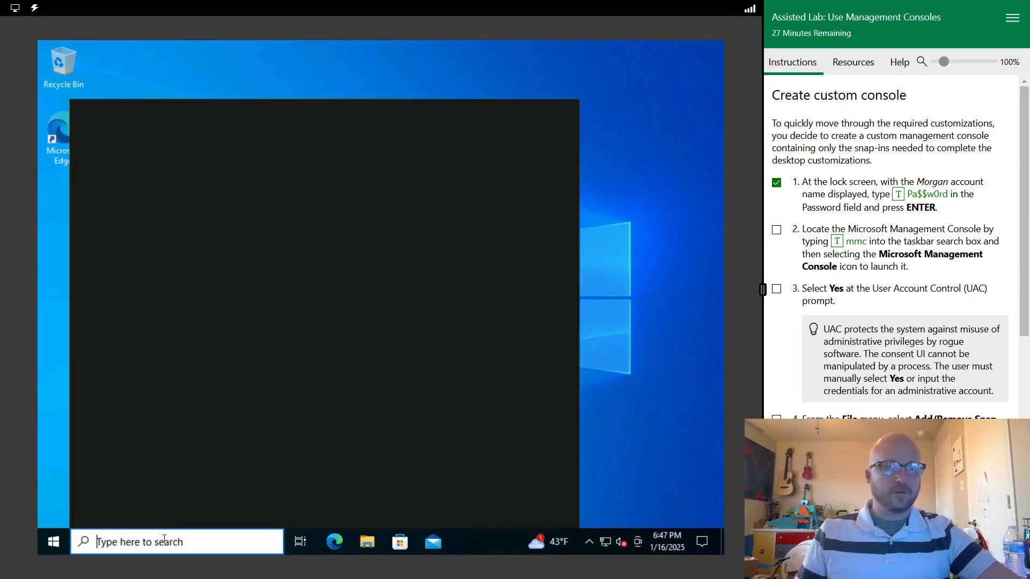
pyautogui.click(854, 246)
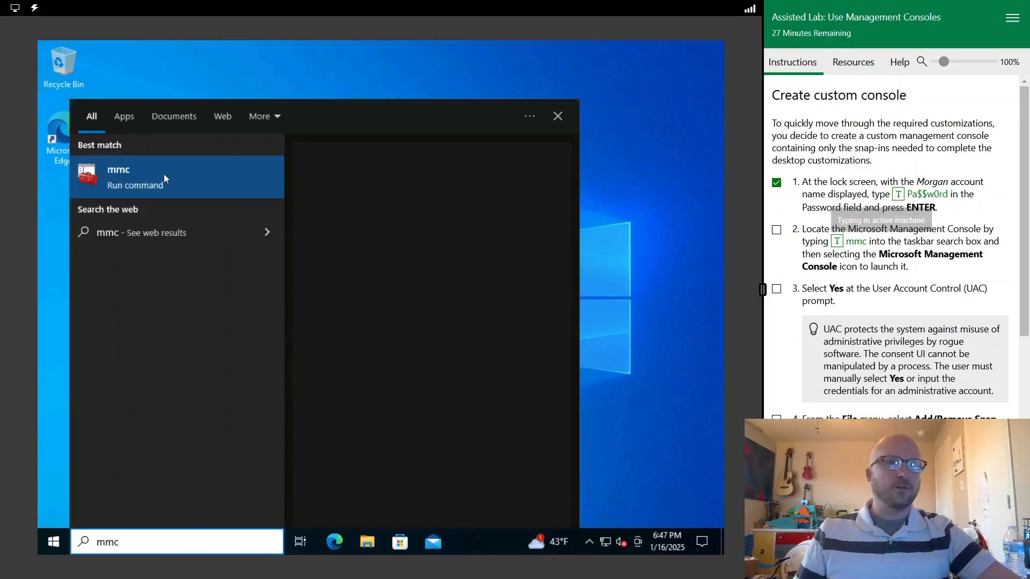
pyautogui.click(164, 174)
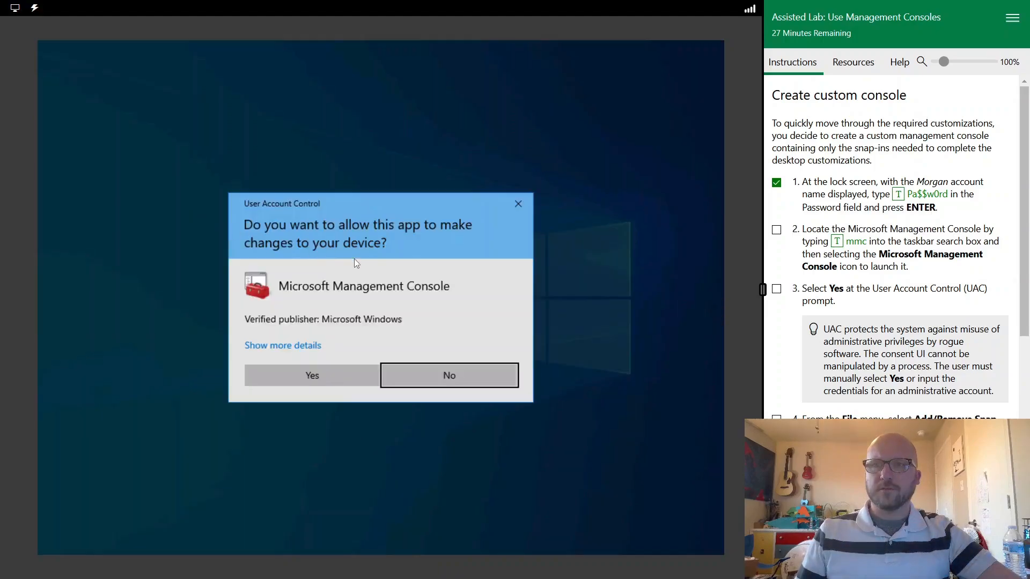
pyautogui.click(320, 378)
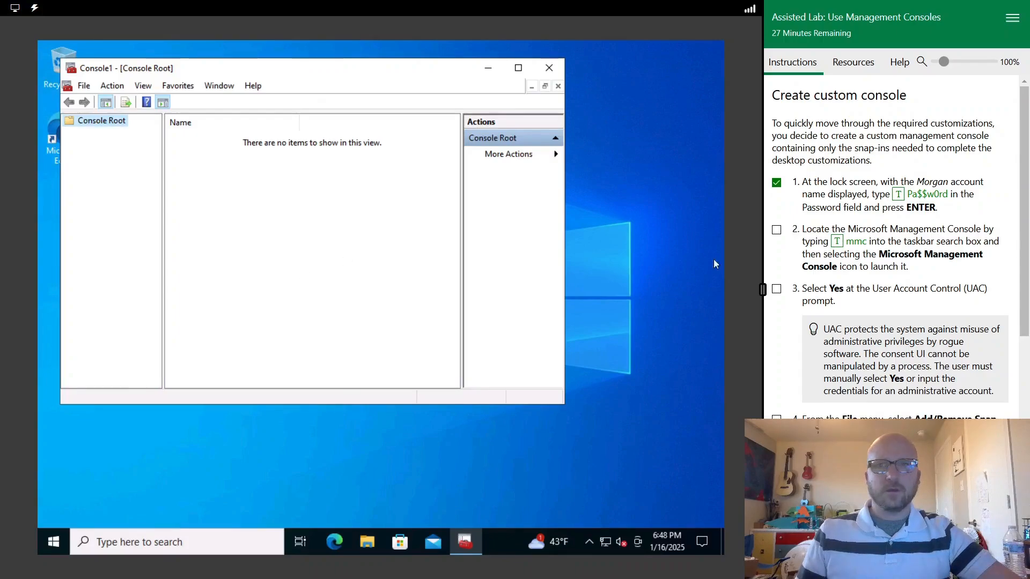
pyautogui.click(777, 289)
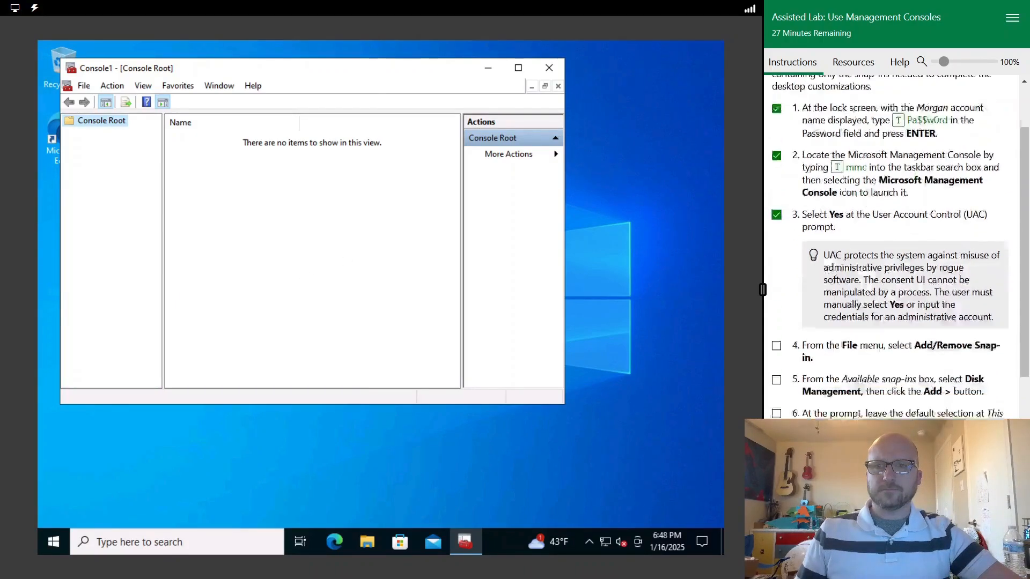
# Step: Add the Disk Management snap-in to the console, set to manage this computer
pyautogui.click(84, 85)
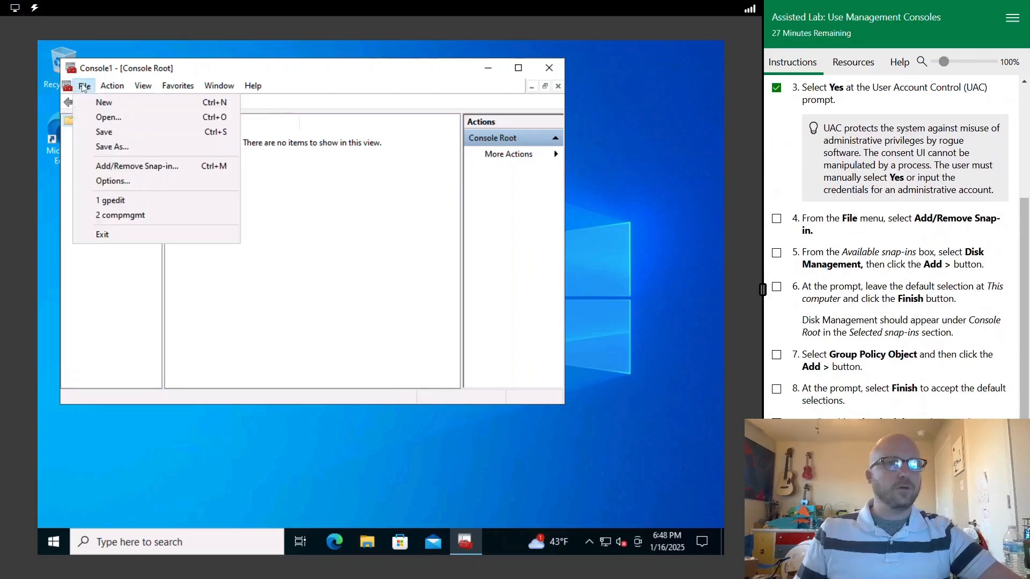
pyautogui.click(129, 170)
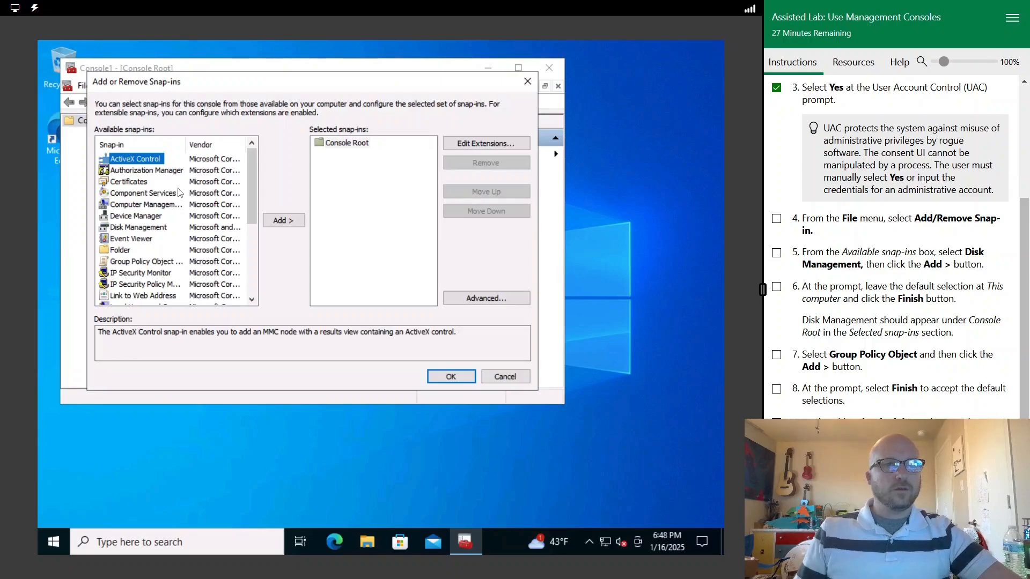
pyautogui.scroll(-1, 859, 246)
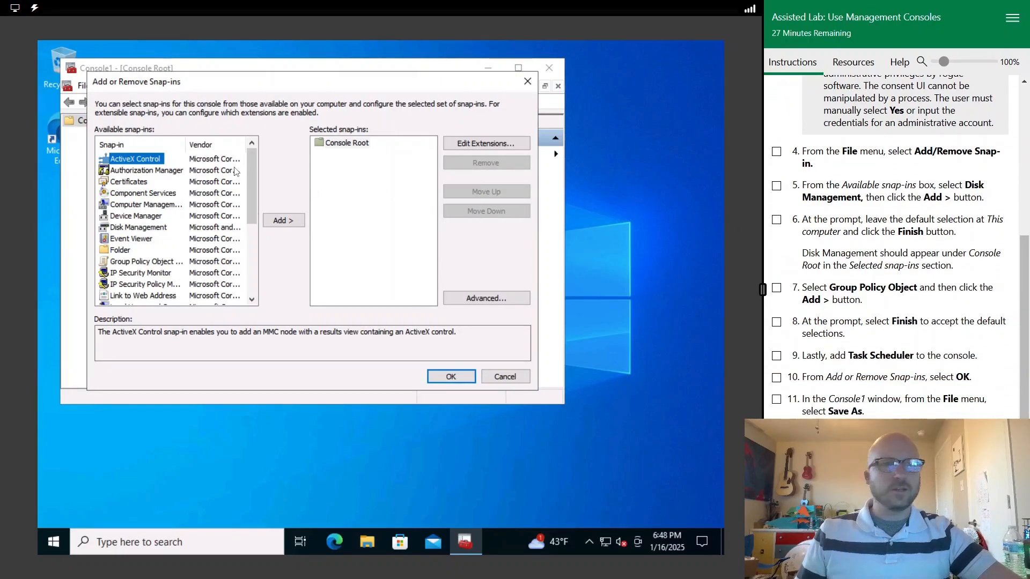
pyautogui.doubleClick(134, 228)
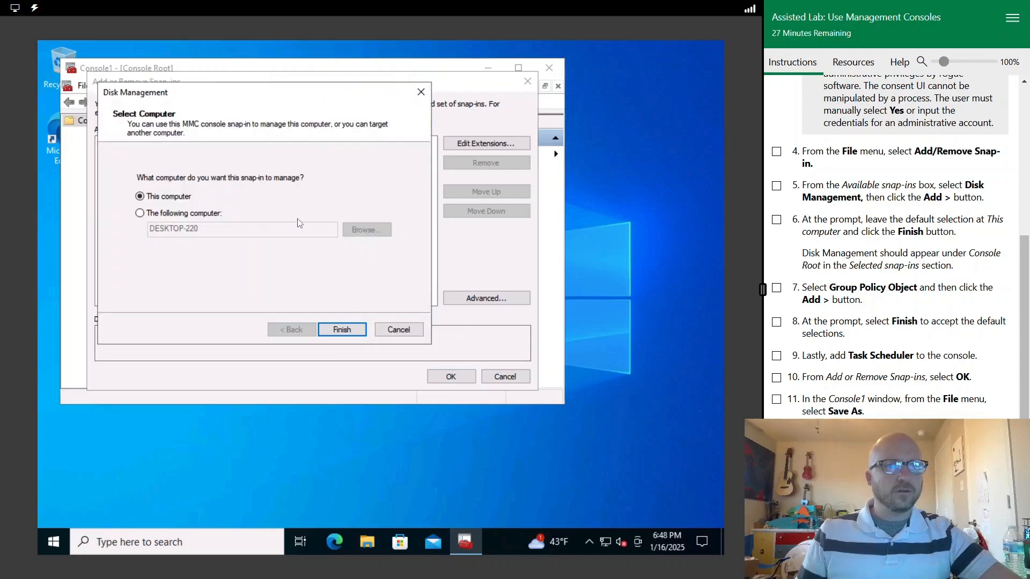
pyautogui.click(342, 329)
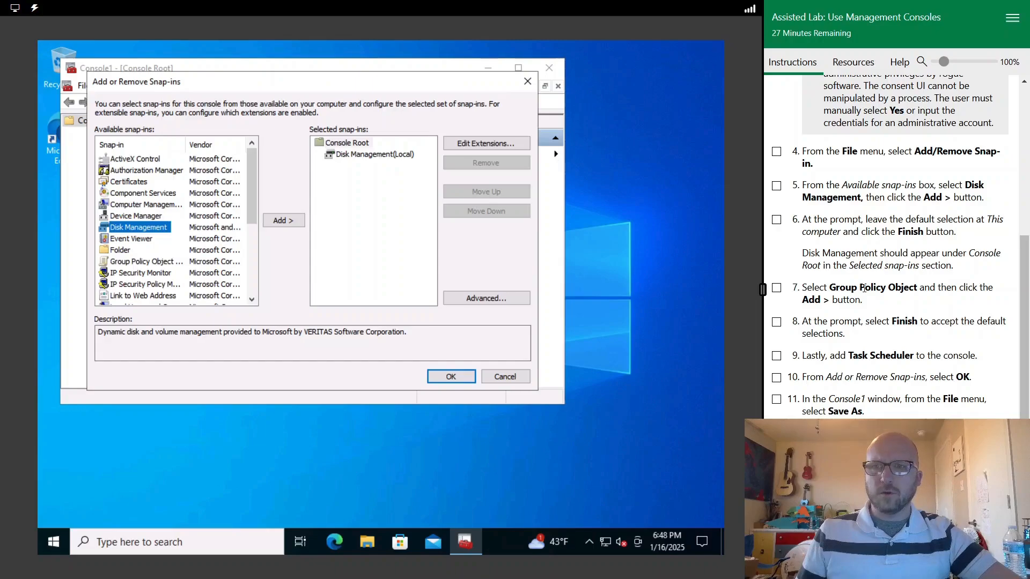
# Step: Add the Group Policy Object snap-in for Local Computer and the Task Scheduler snap-in for the local computer
pyautogui.doubleClick(135, 262)
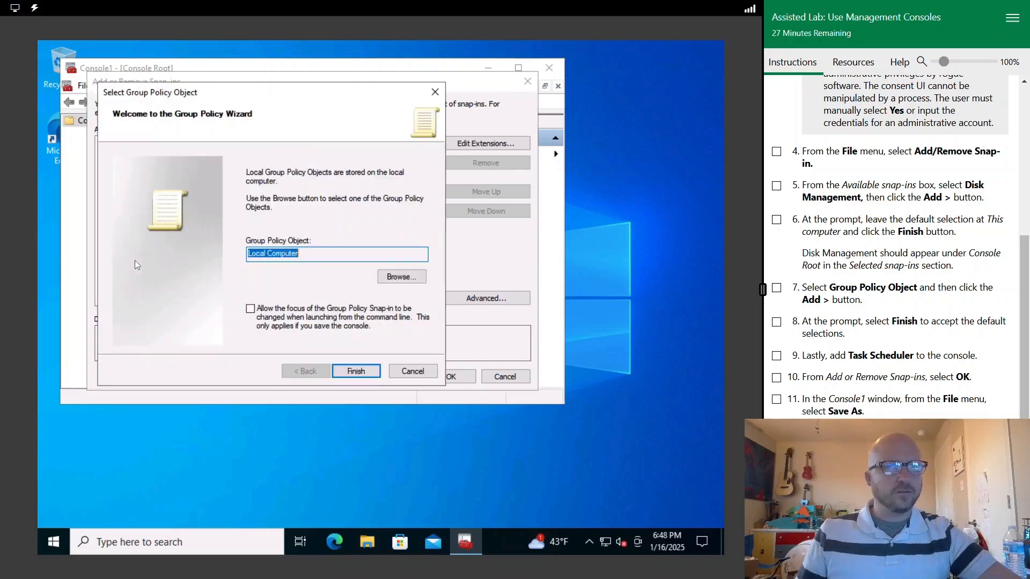
pyautogui.click(358, 371)
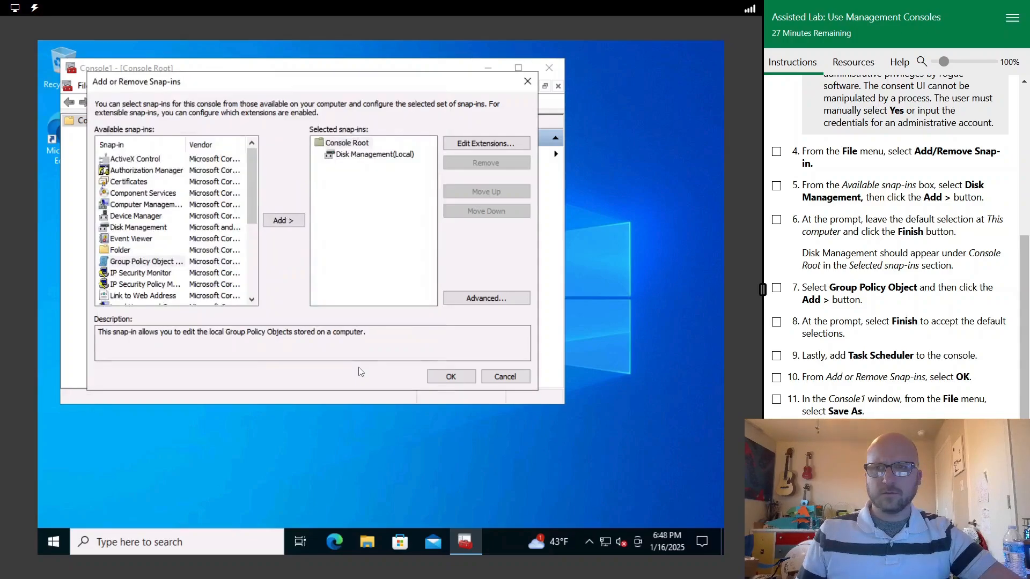
pyautogui.scroll(-4, 188, 263)
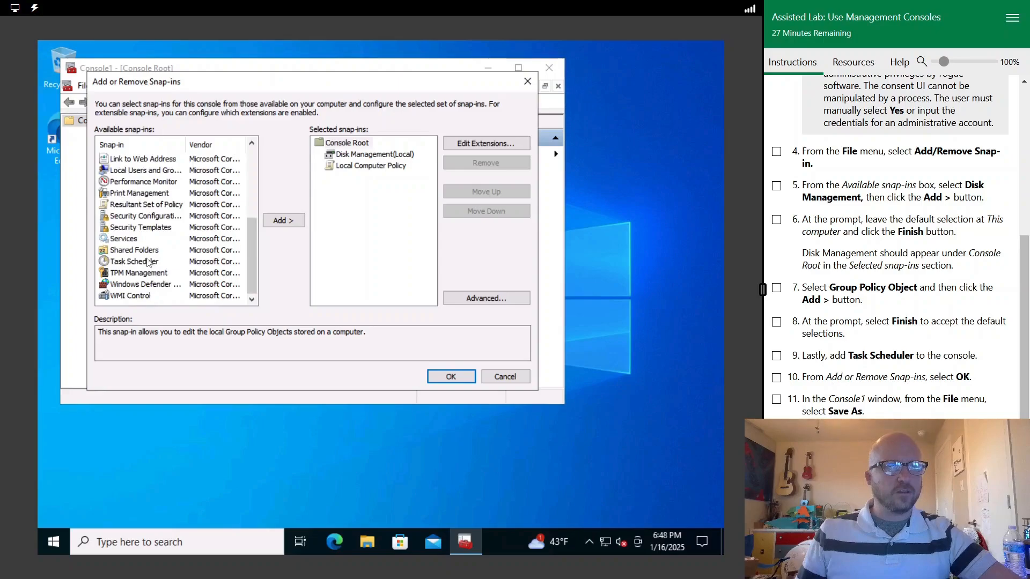
pyautogui.click(145, 260)
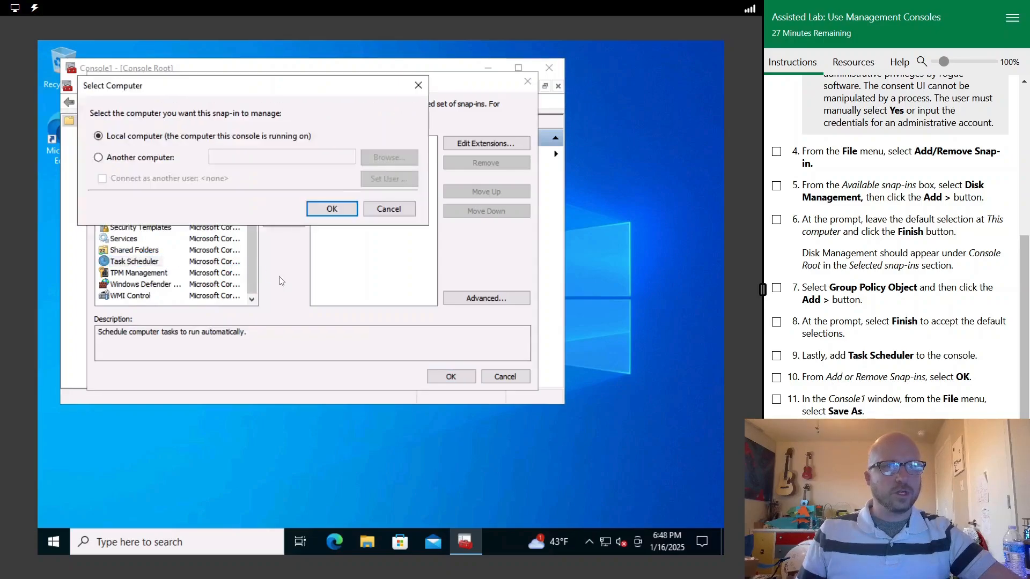
pyautogui.click(348, 207)
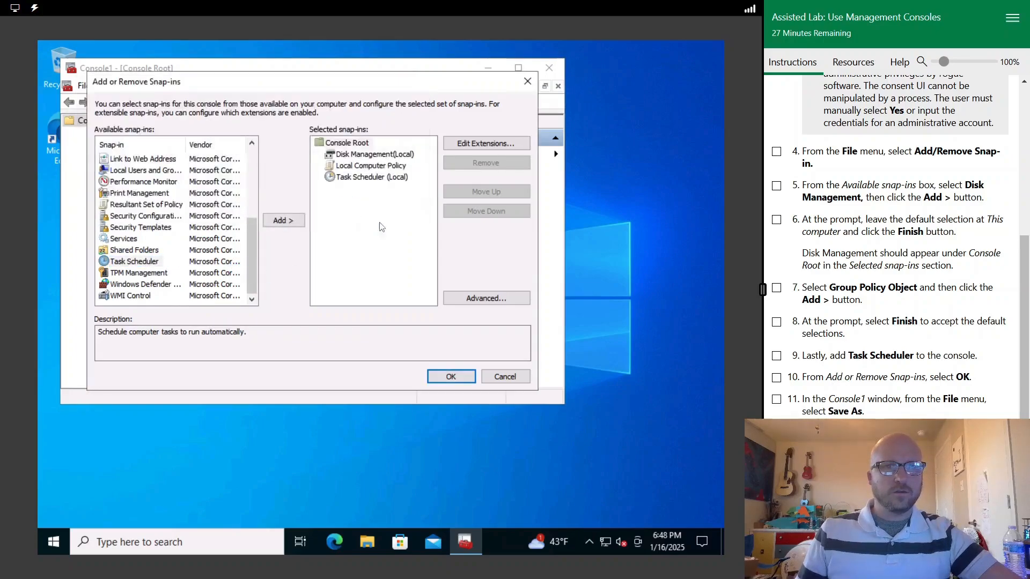
# Step: Mark instructions 4 through 10 complete and apply the selected snap-ins to the console
pyautogui.click(776, 356)
pyautogui.click(776, 378)
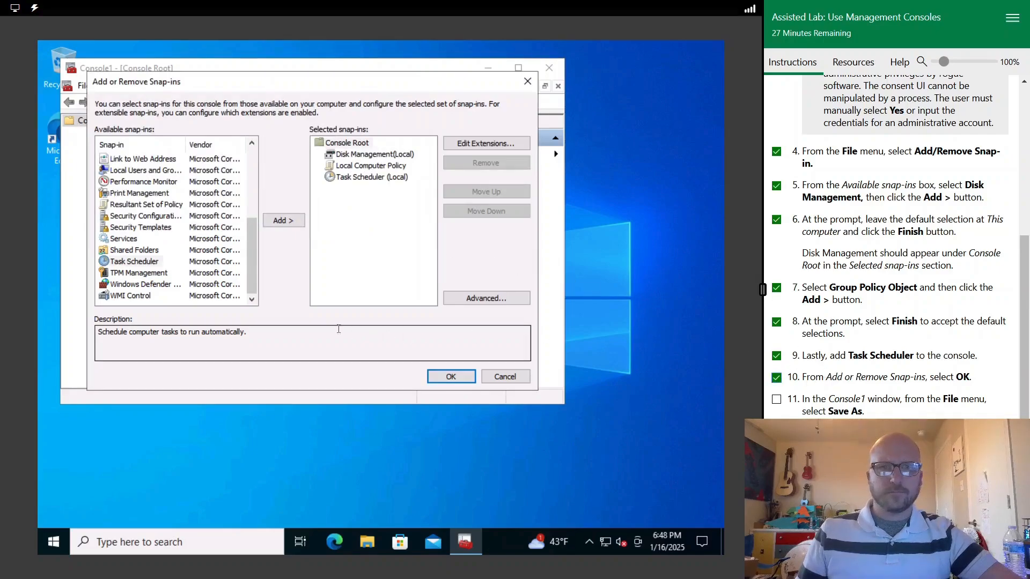
pyautogui.click(432, 375)
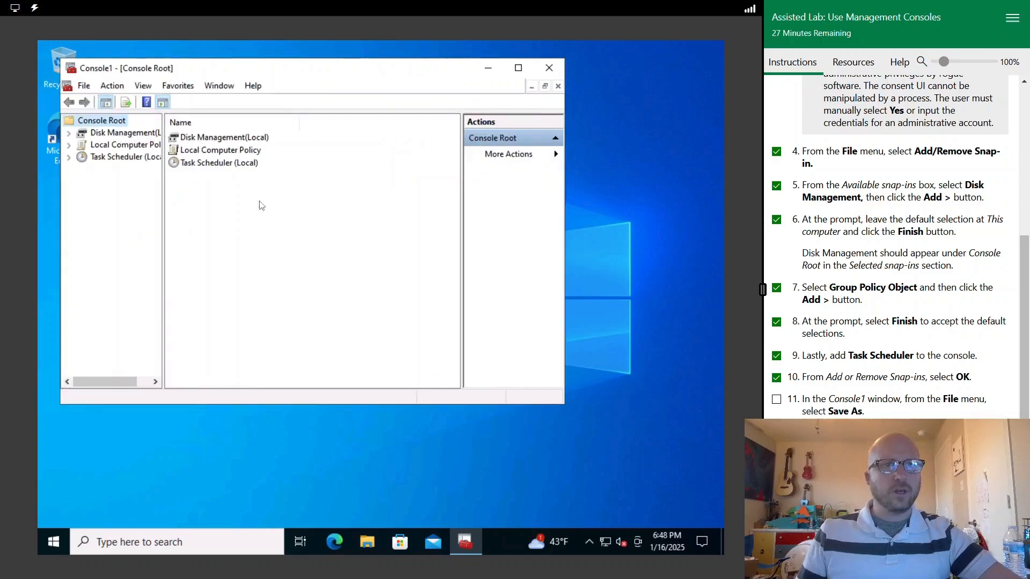
# Step: Save the console to the Desktop as Custom Tools
pyautogui.click(84, 86)
pyautogui.click(111, 147)
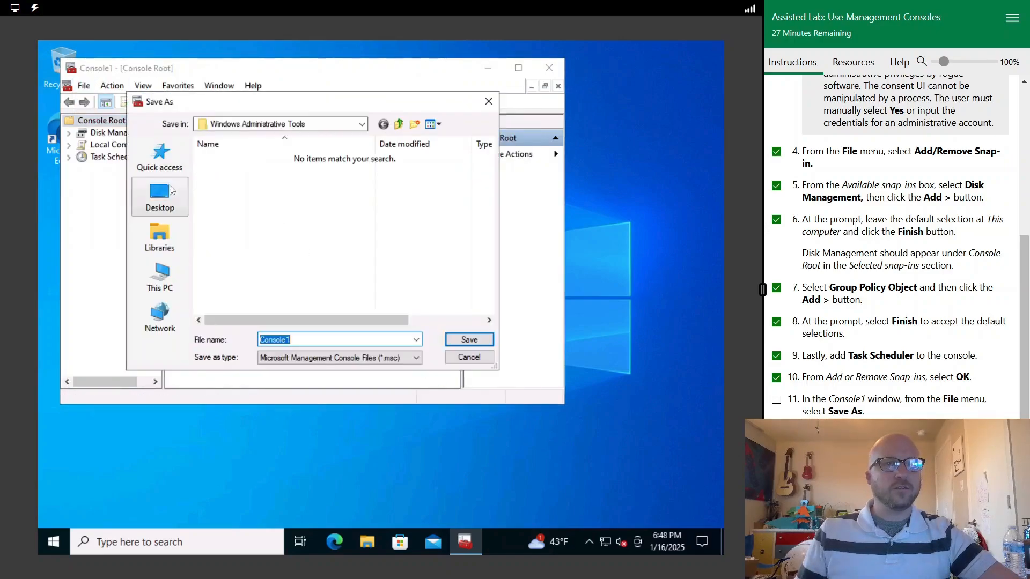
pyautogui.click(152, 193)
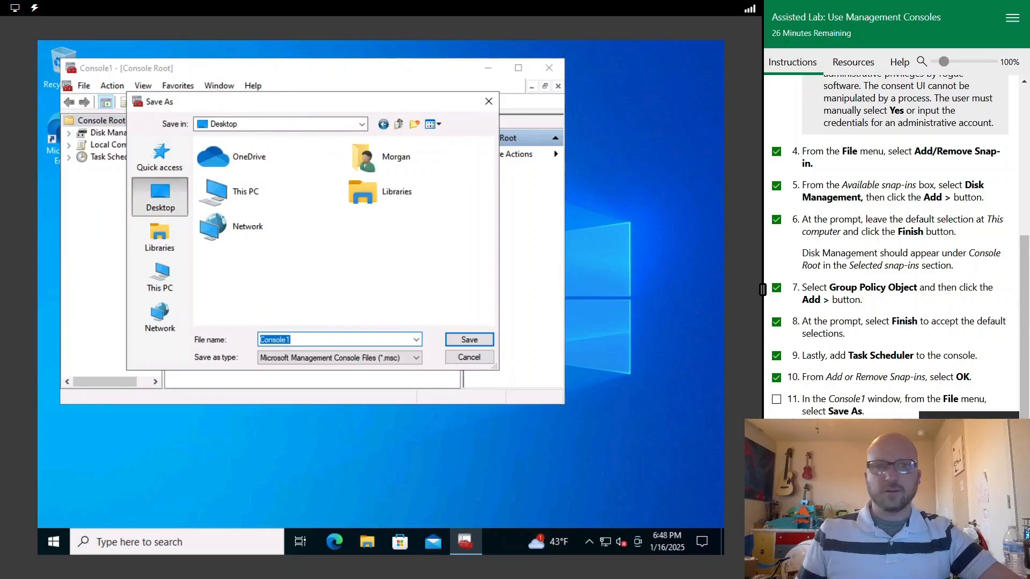
pyautogui.write('Custom Tools')
pyautogui.click(467, 340)
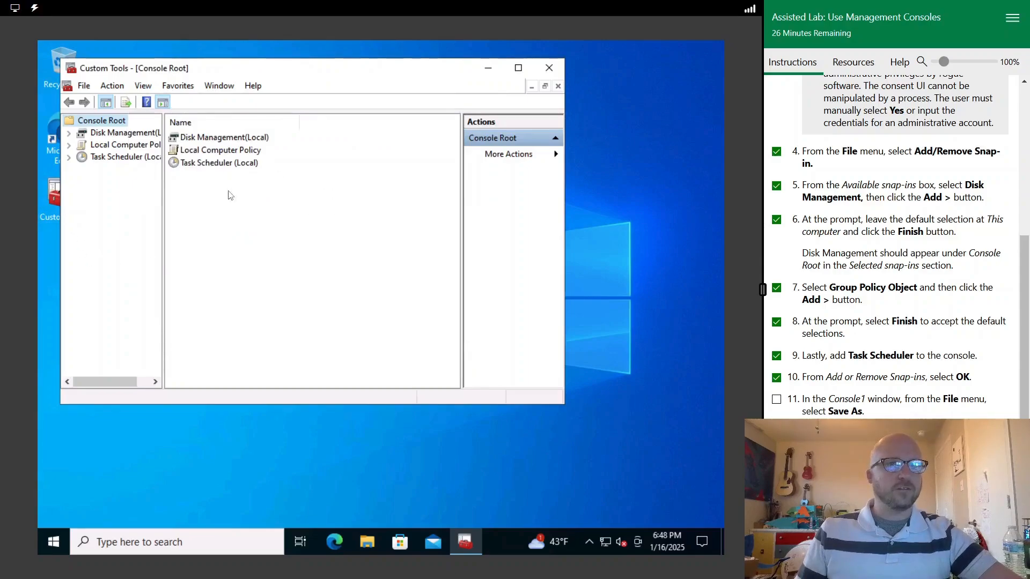
# Step: Close the console, reopen Custom Tools from the desktop with elevation approved, and display Disk Management
pyautogui.scroll(-1, 875, 395)
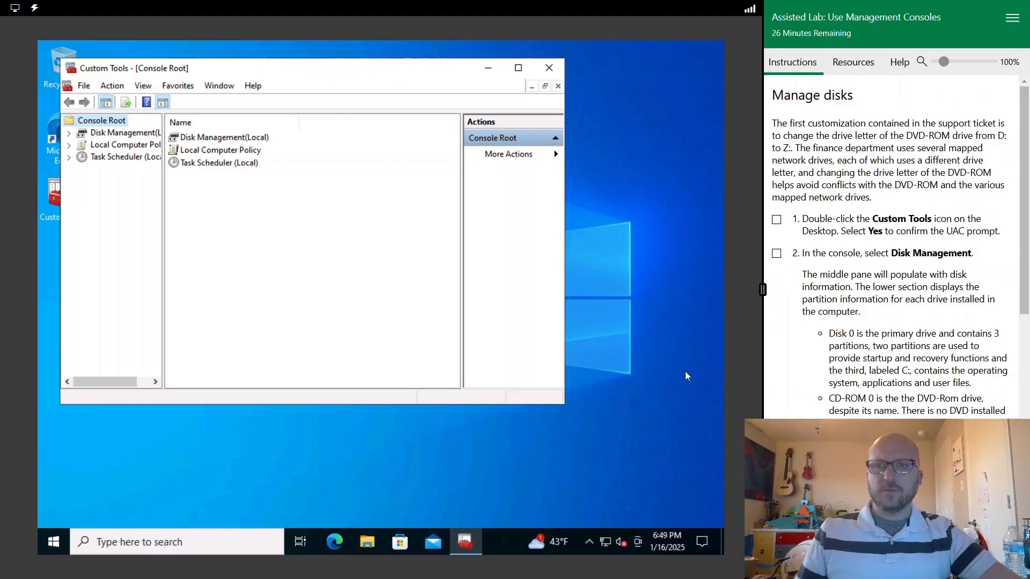
pyautogui.click(548, 68)
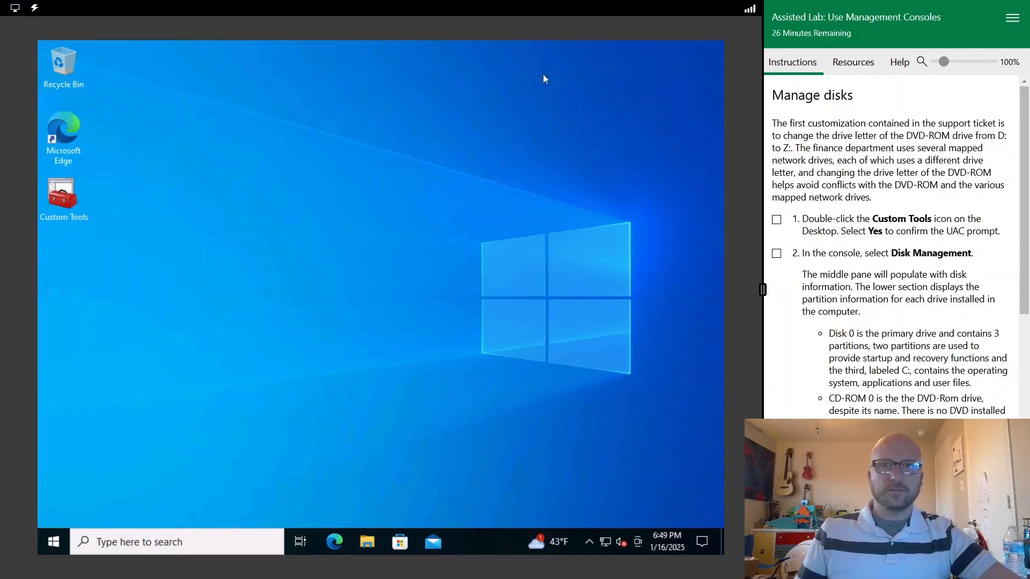
pyautogui.doubleClick(63, 197)
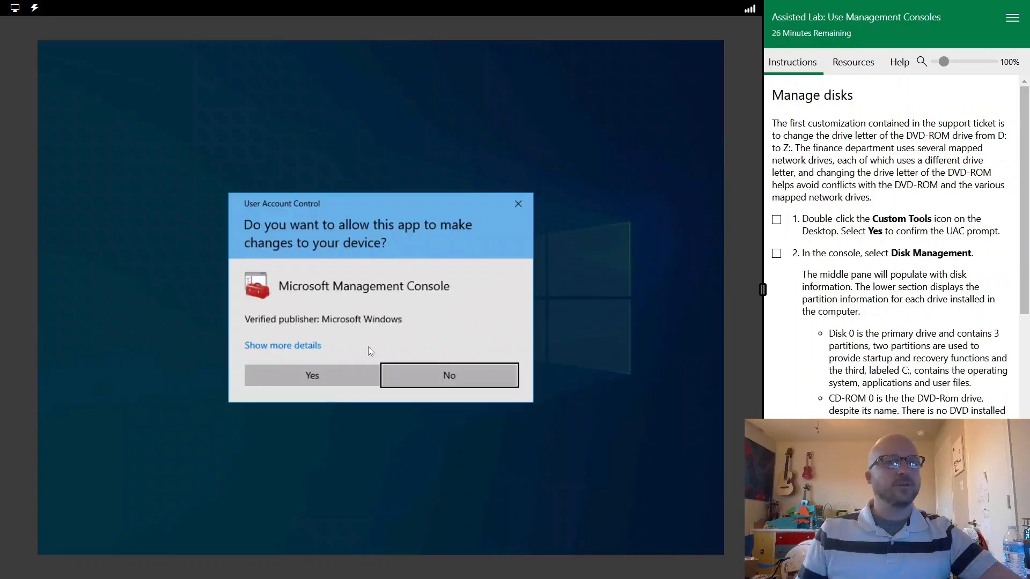
pyautogui.click(325, 382)
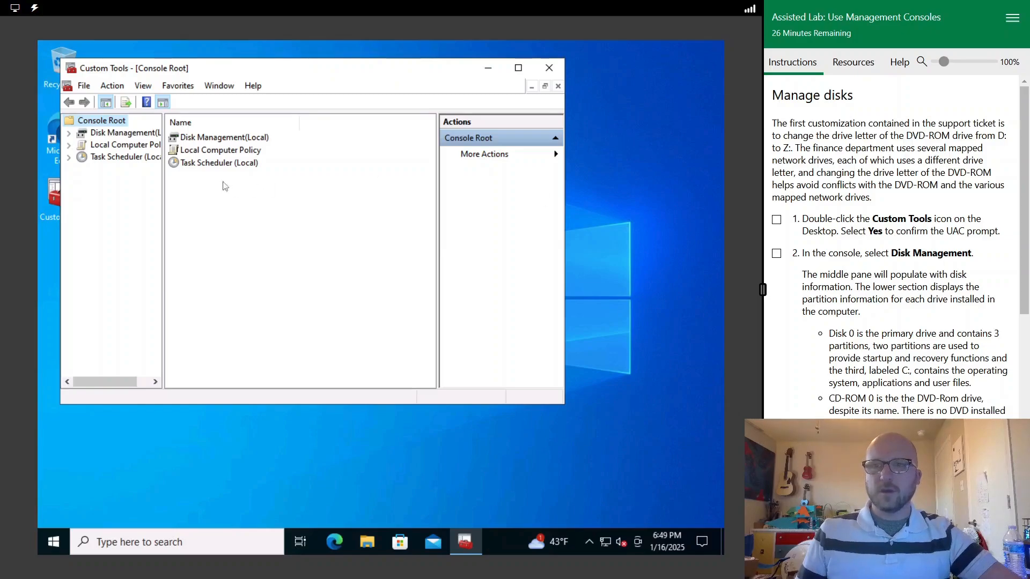
pyautogui.doubleClick(195, 138)
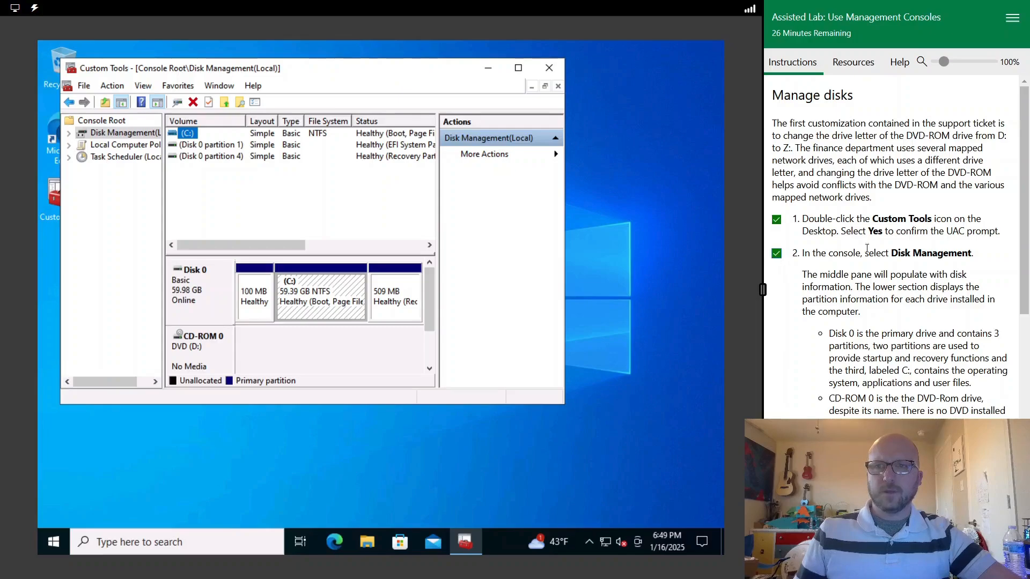
# Step: Maximize the console and examine the actions available for the CD-ROM 0 drive
pyautogui.scroll(-1, 874, 252)
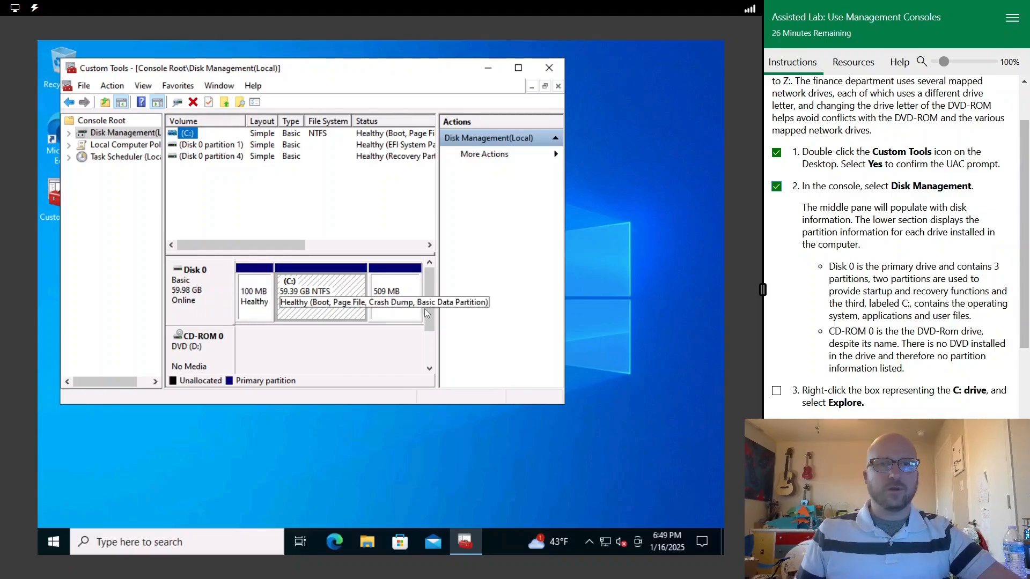
pyautogui.click(518, 67)
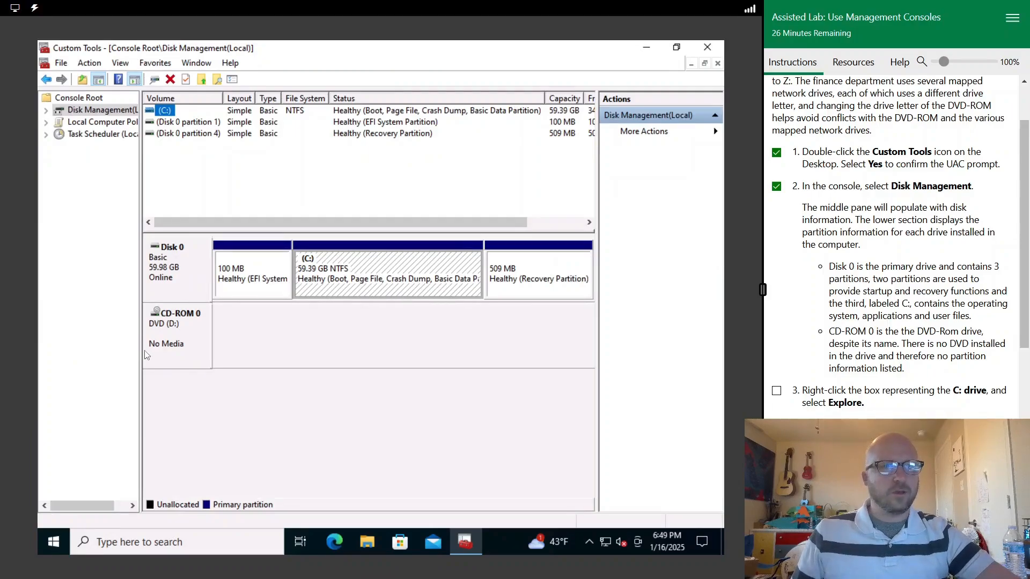
pyautogui.click(173, 341)
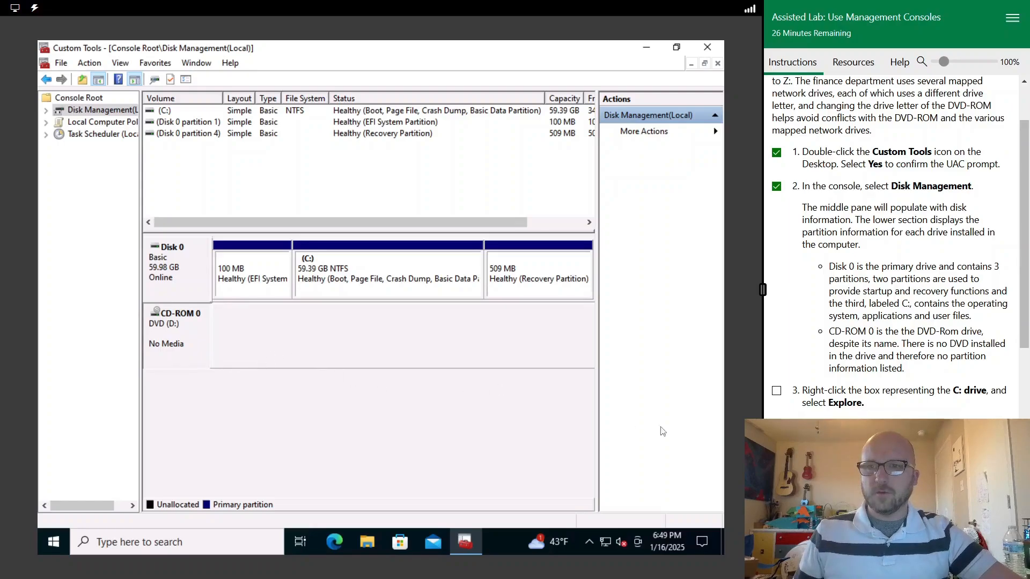
pyautogui.rightClick(202, 326)
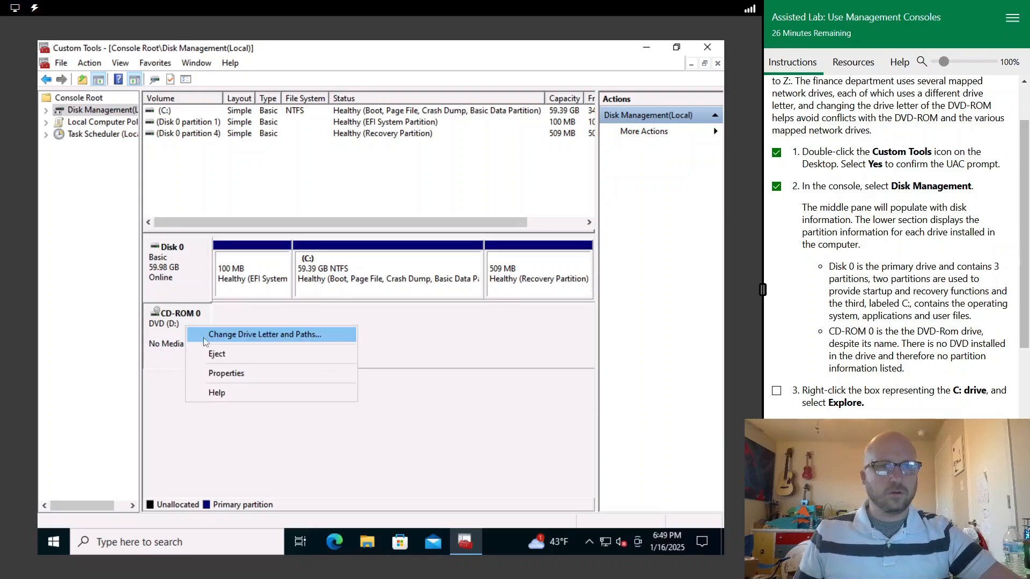
pyautogui.click(450, 341)
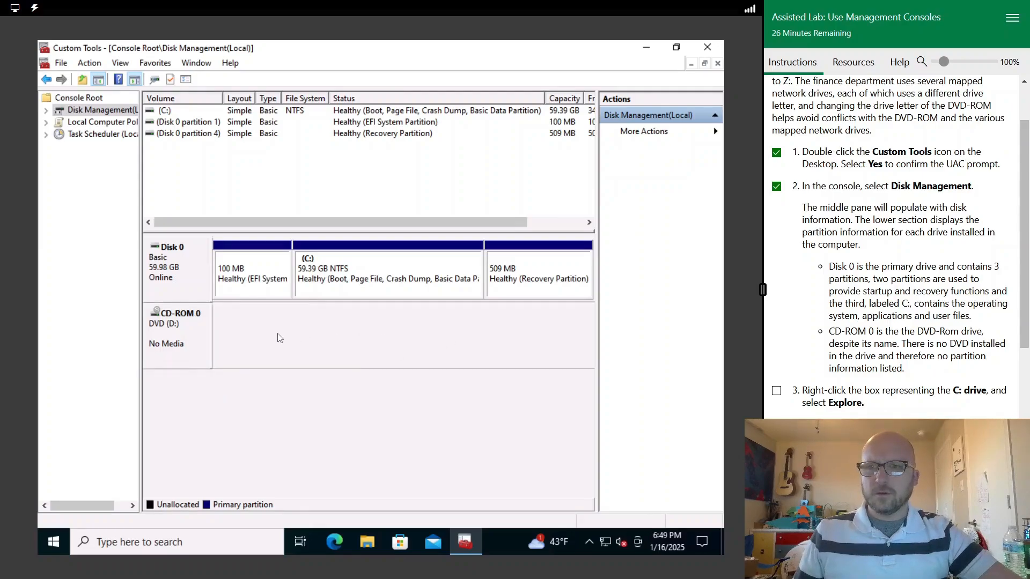
# Step: Explore the contents of the C: partition on Disk 0 in a File Explorer window
pyautogui.rightClick(375, 274)
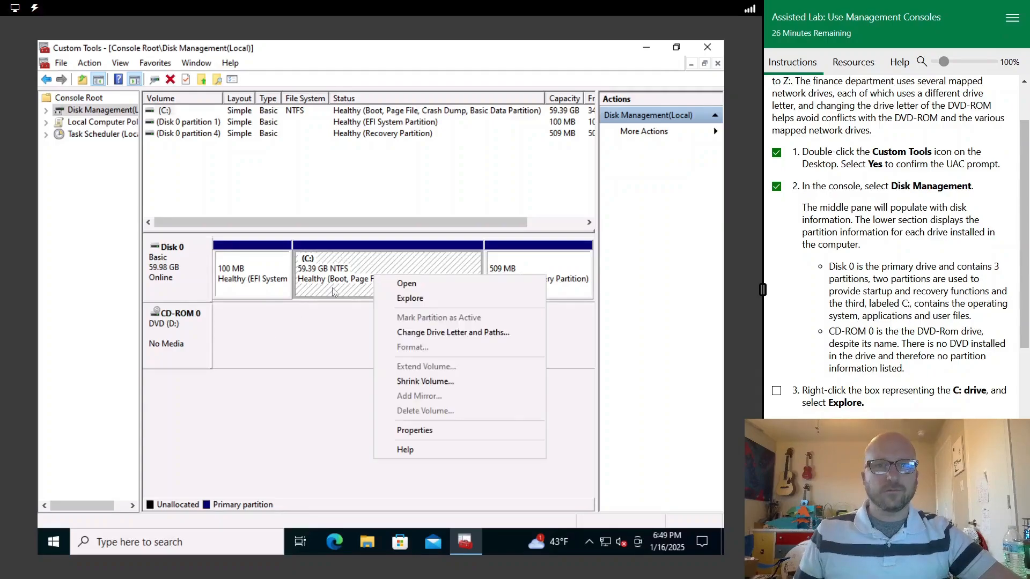
pyautogui.click(422, 303)
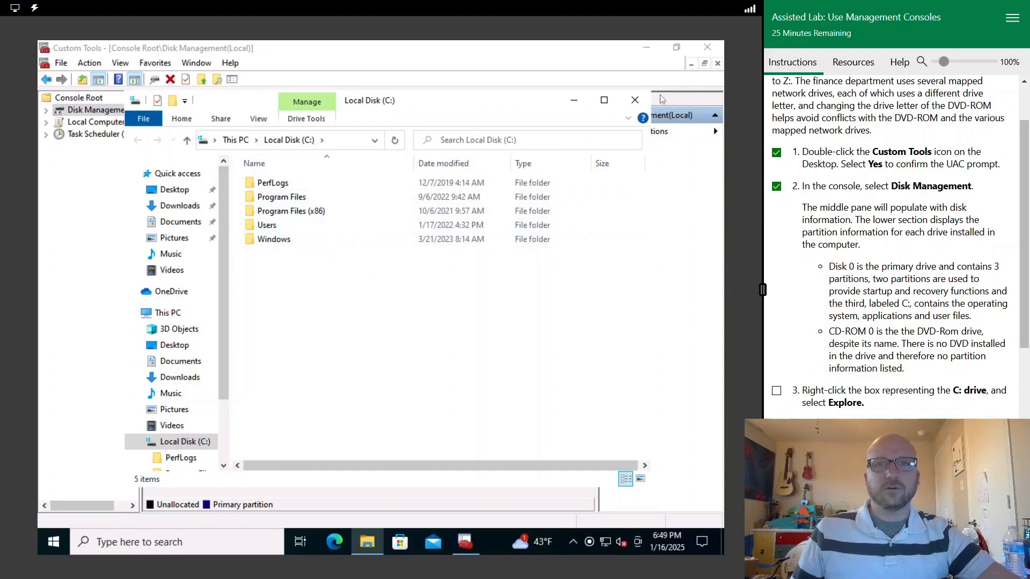
# Step: Close the File Explorer window and change the CD-ROM 0 drive letter to Z, accepting the drive letter warning
pyautogui.click(636, 100)
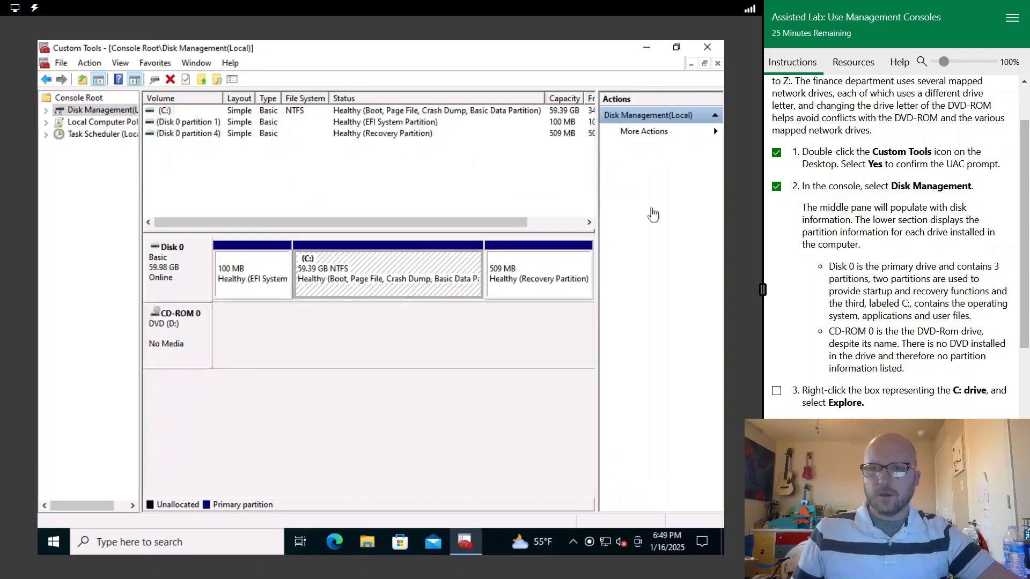
pyautogui.rightClick(173, 341)
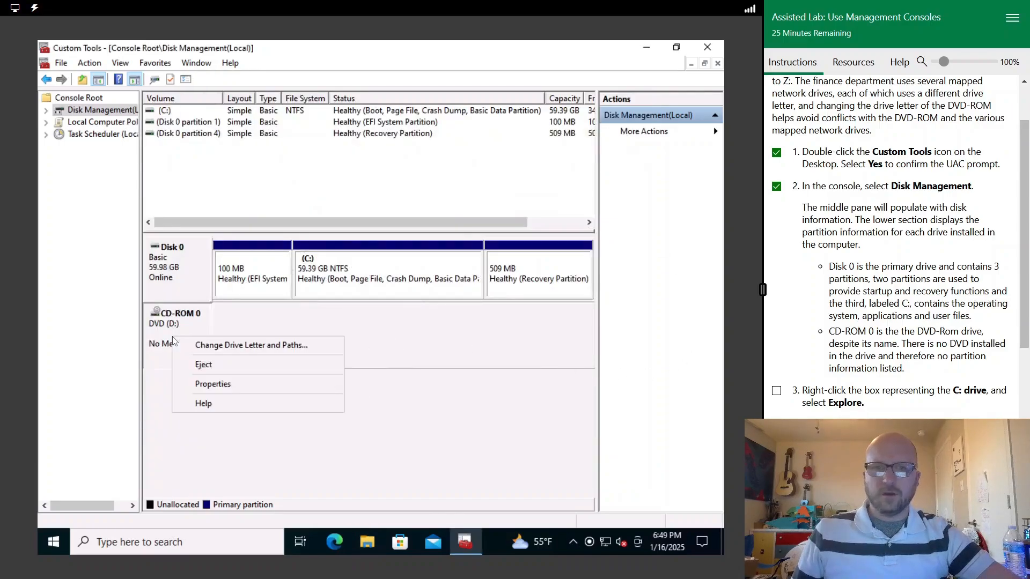
pyautogui.click(234, 349)
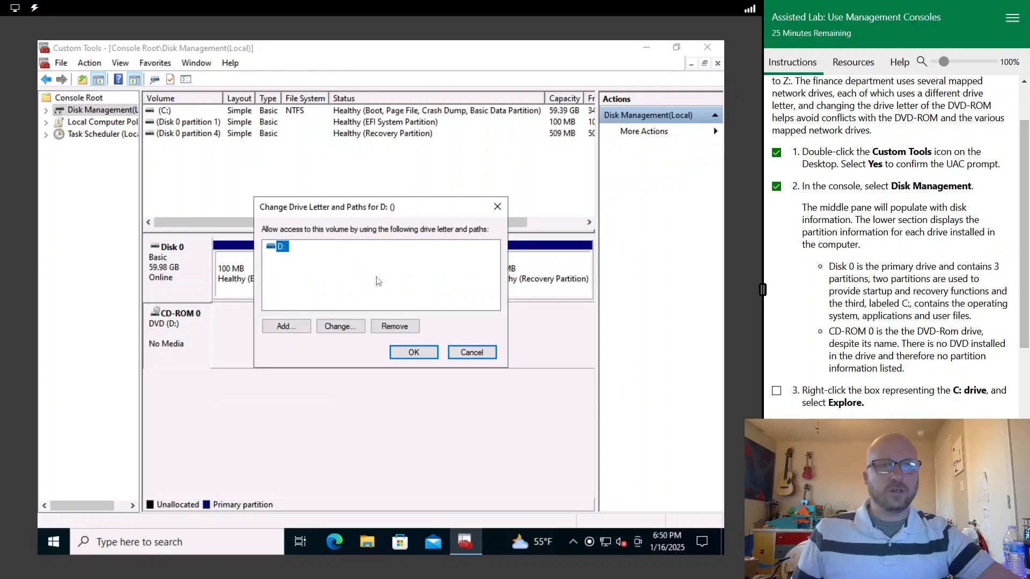
pyautogui.click(340, 328)
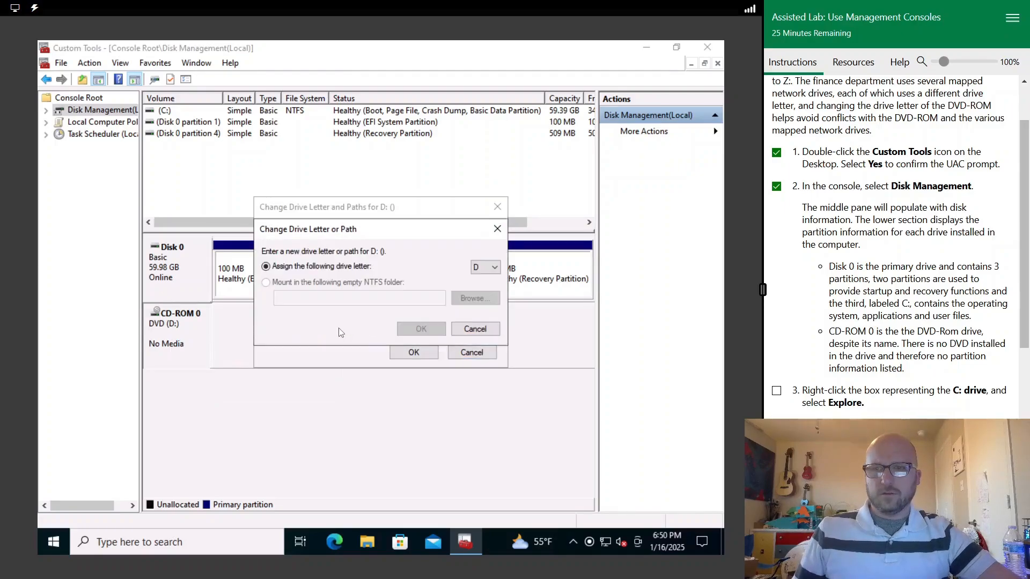
pyautogui.click(479, 270)
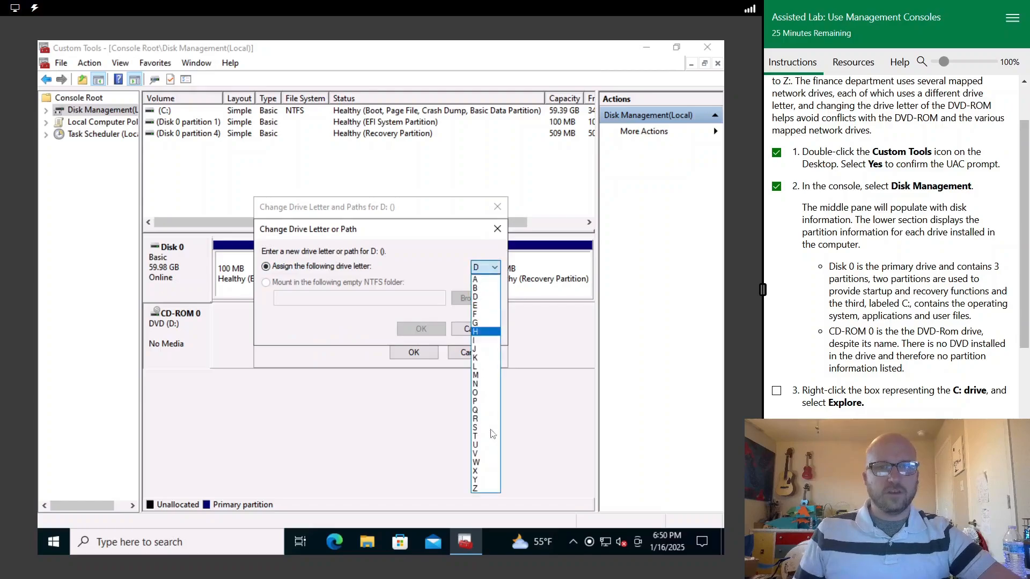
pyautogui.click(489, 493)
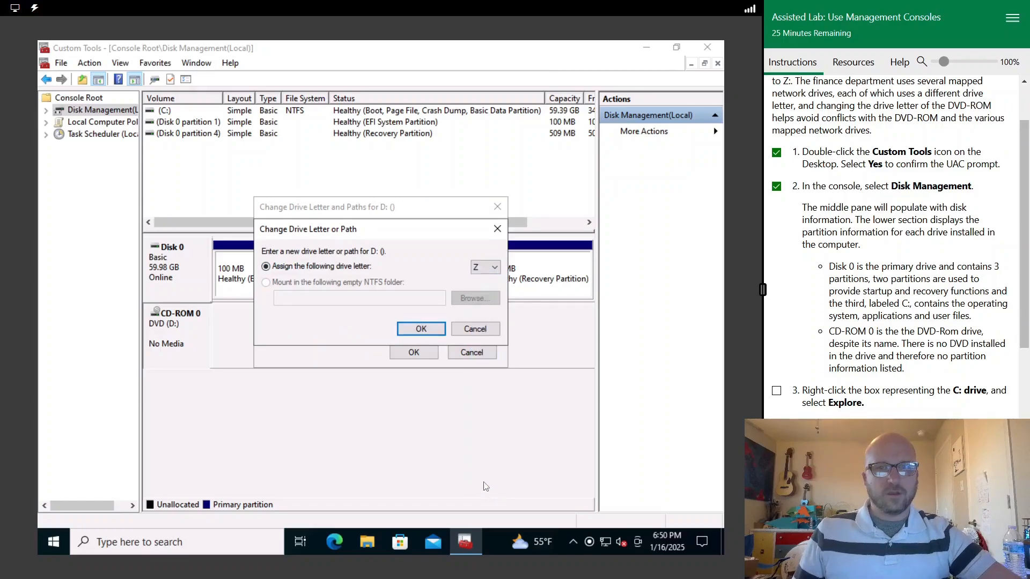
pyautogui.click(414, 330)
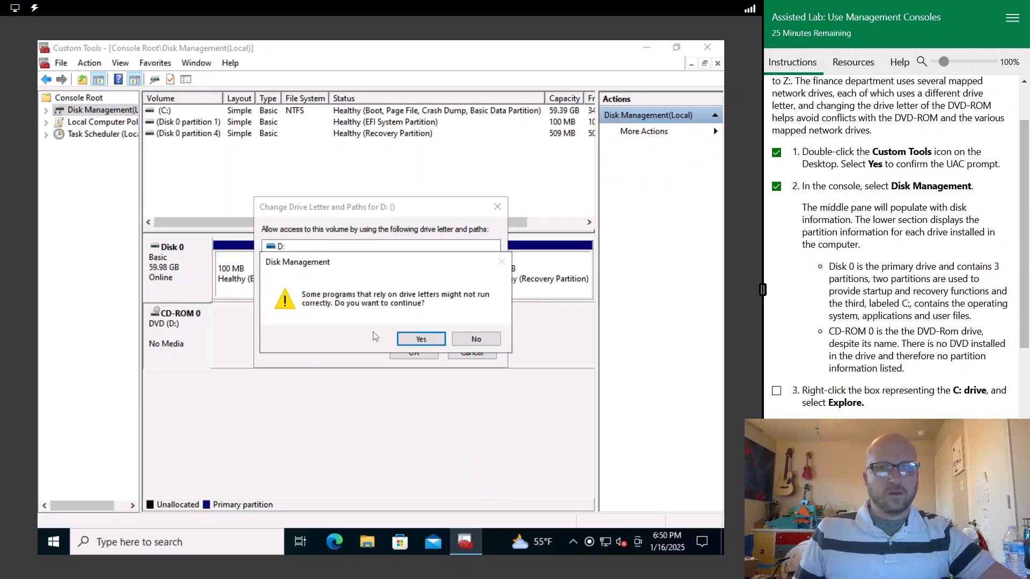
pyautogui.click(418, 339)
# Step: Mark the disk management lab instructions up to step 6 as completed
pyautogui.scroll(-4, 799, 417)
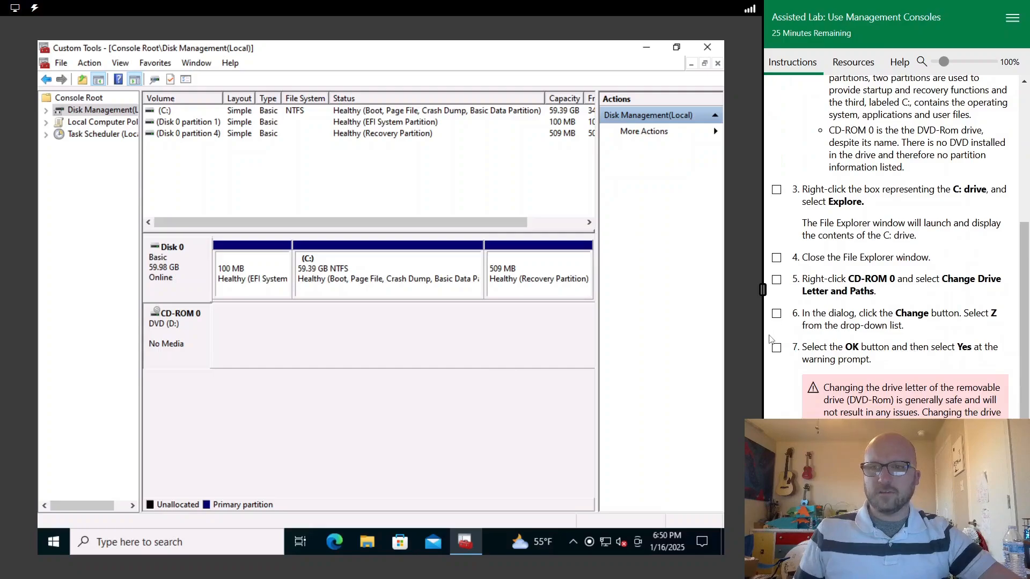
pyautogui.click(776, 314)
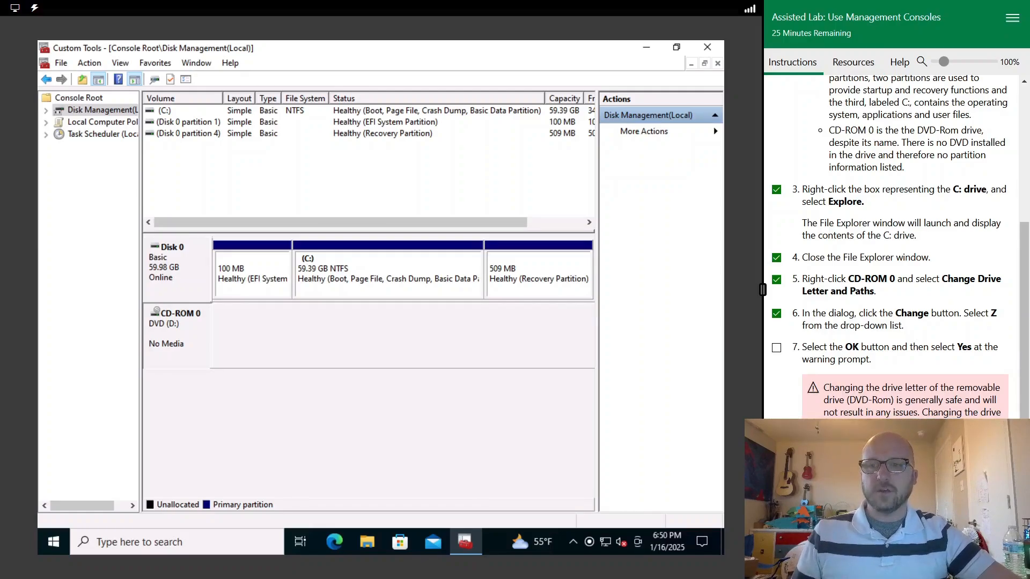
pyautogui.scroll(-3, 906, 400)
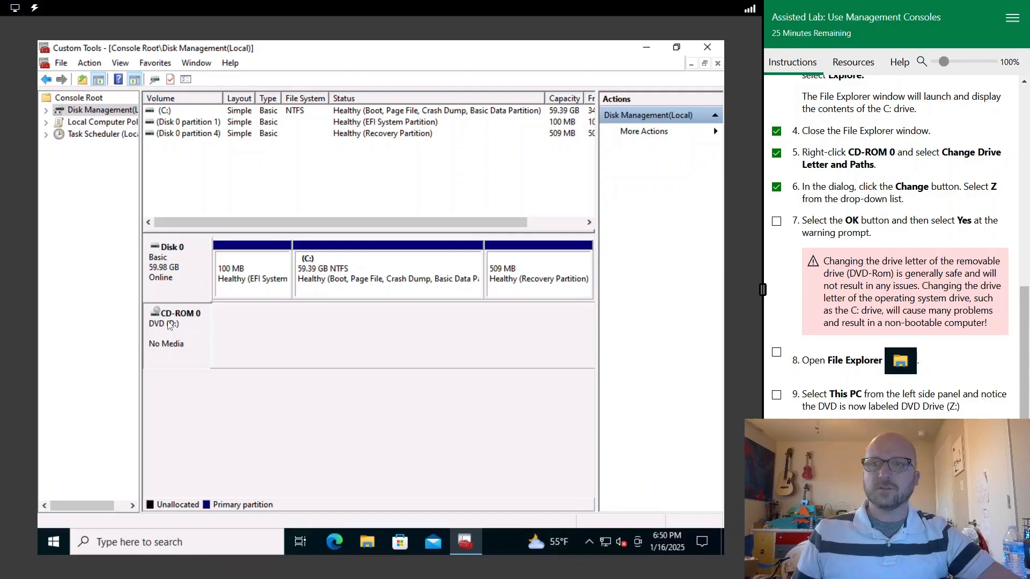
# Step: Check the DVD drive's letter in Disk Management and under This PC in File Explorer
pyautogui.rightClick(169, 325)
pyautogui.click(156, 339)
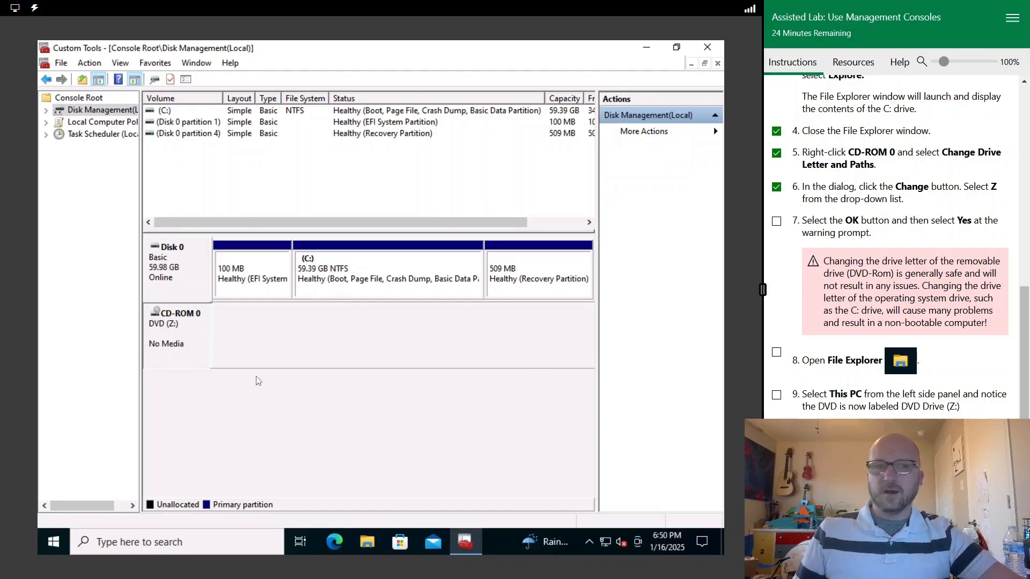
pyautogui.rightClick(156, 319)
pyautogui.click(313, 430)
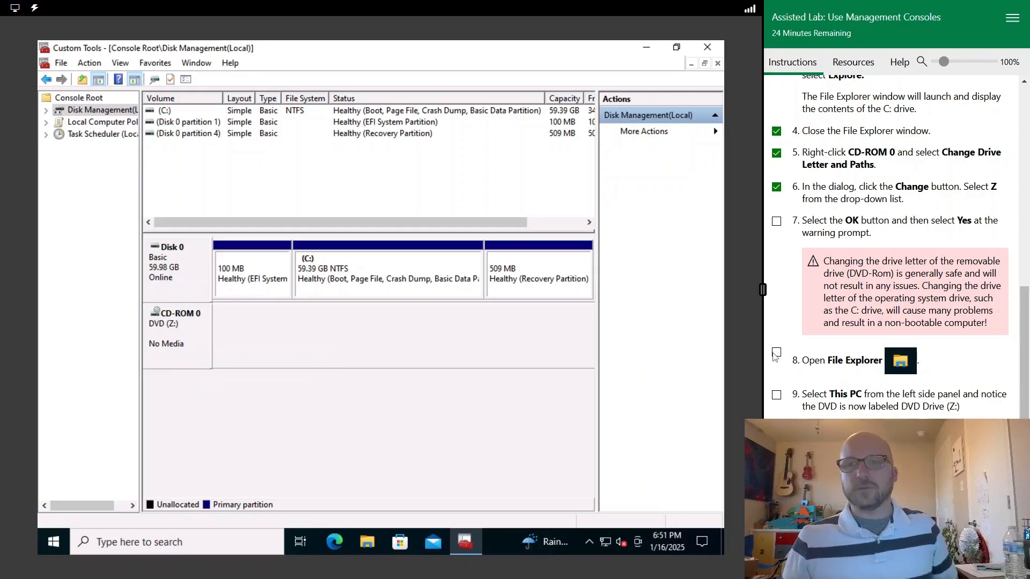
pyautogui.click(366, 543)
pyautogui.click(158, 312)
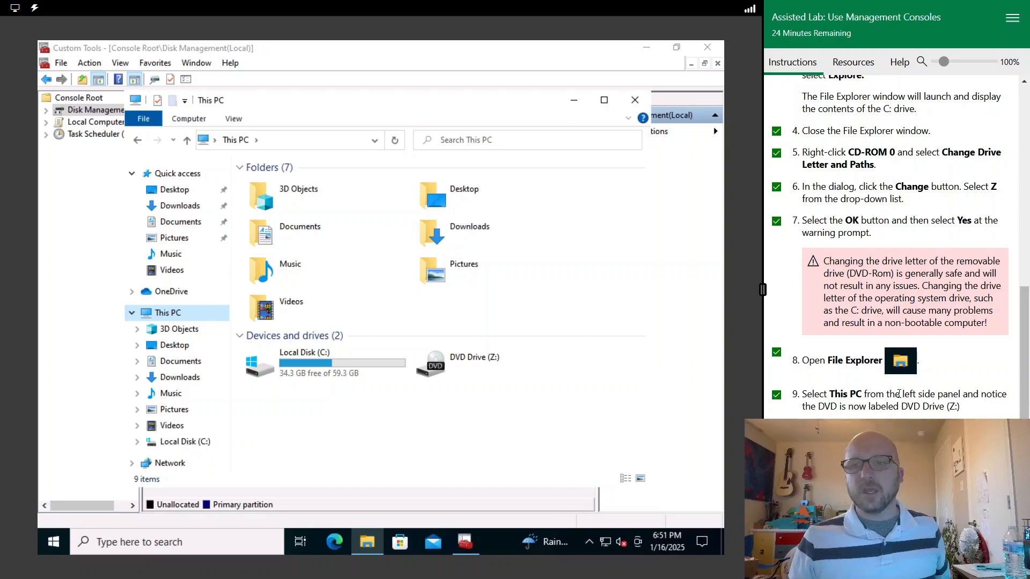
# Step: Finish the disk management task and advance the lab instructions to the Configure security policy section
pyautogui.scroll(-1, 890, 247)
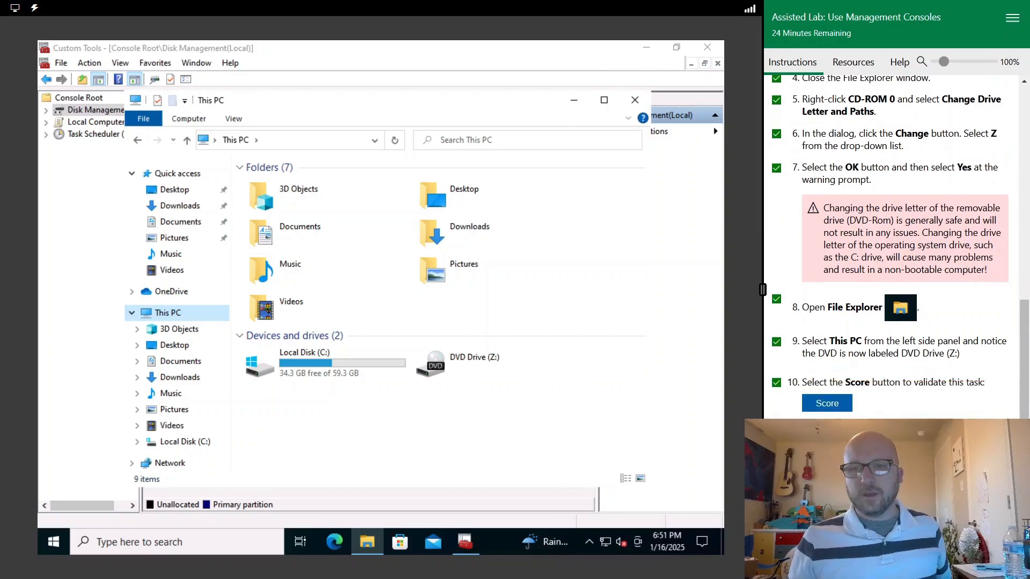
pyautogui.click(791, 565)
pyautogui.scroll(-7, 890, 246)
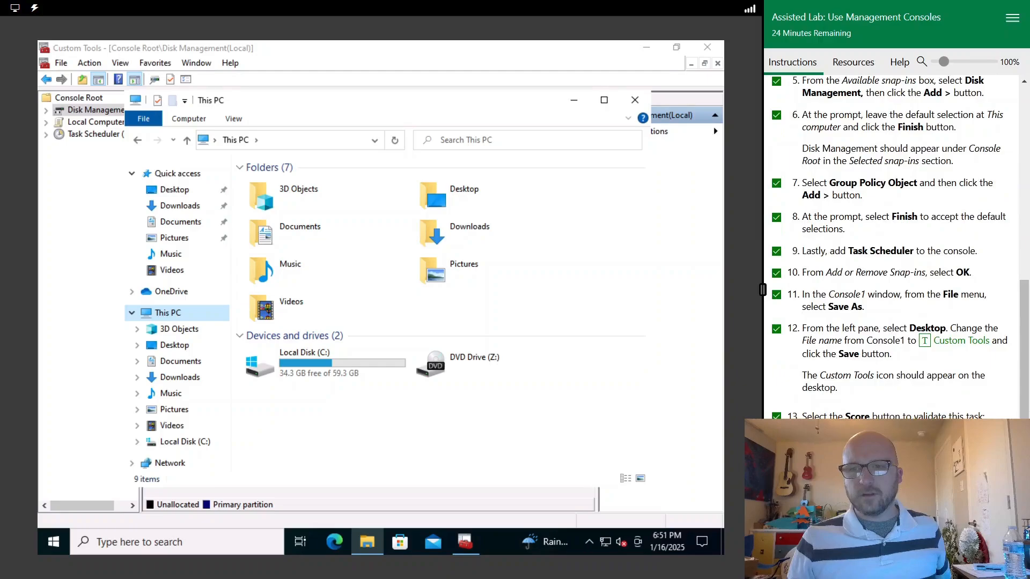
pyautogui.click(1002, 564)
pyautogui.click(1002, 565)
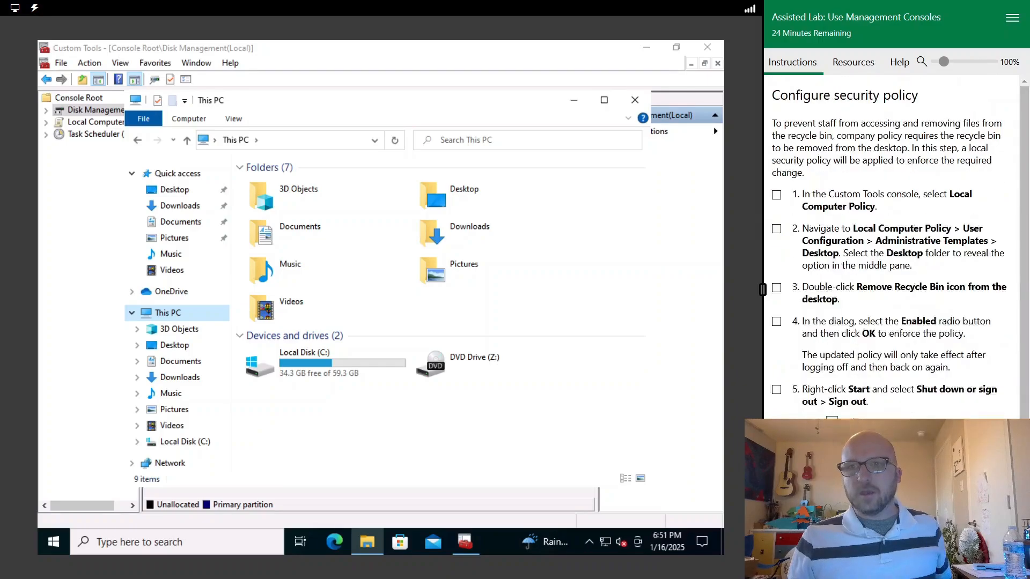
# Step: Close the console without saving its settings and reopen Custom Tools from the desktop with elevation approved
pyautogui.click(709, 47)
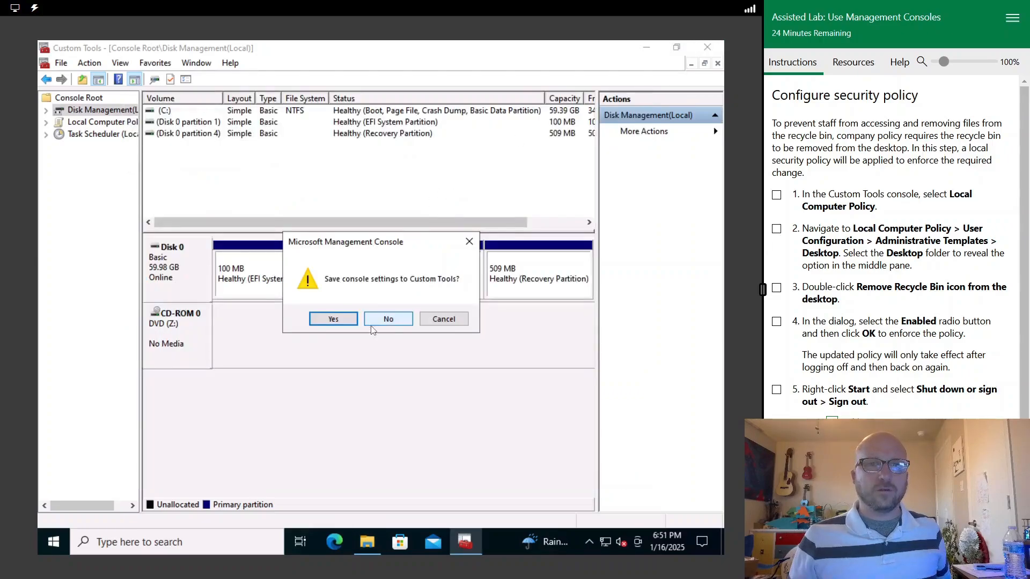
pyautogui.click(442, 320)
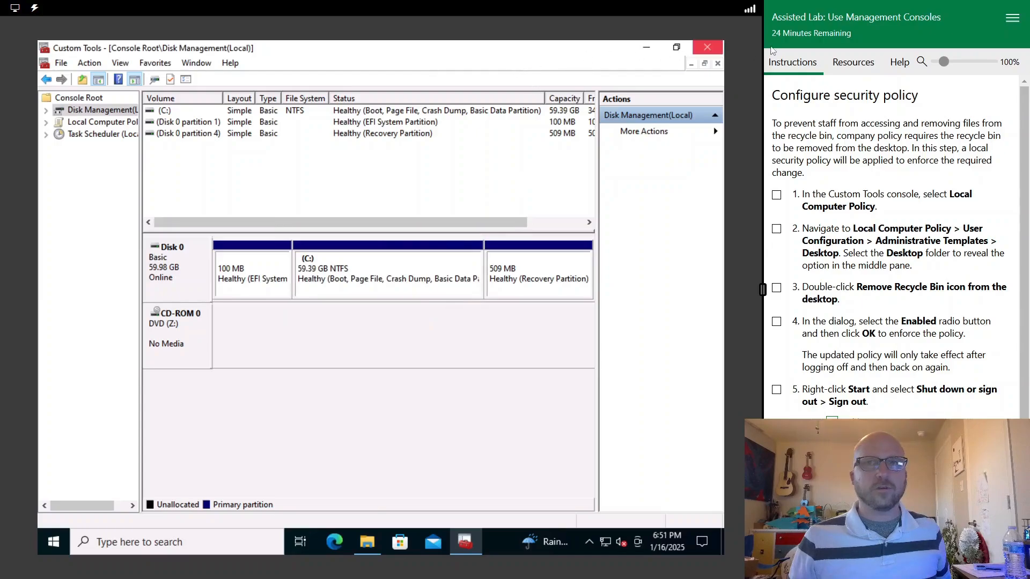
pyautogui.click(714, 52)
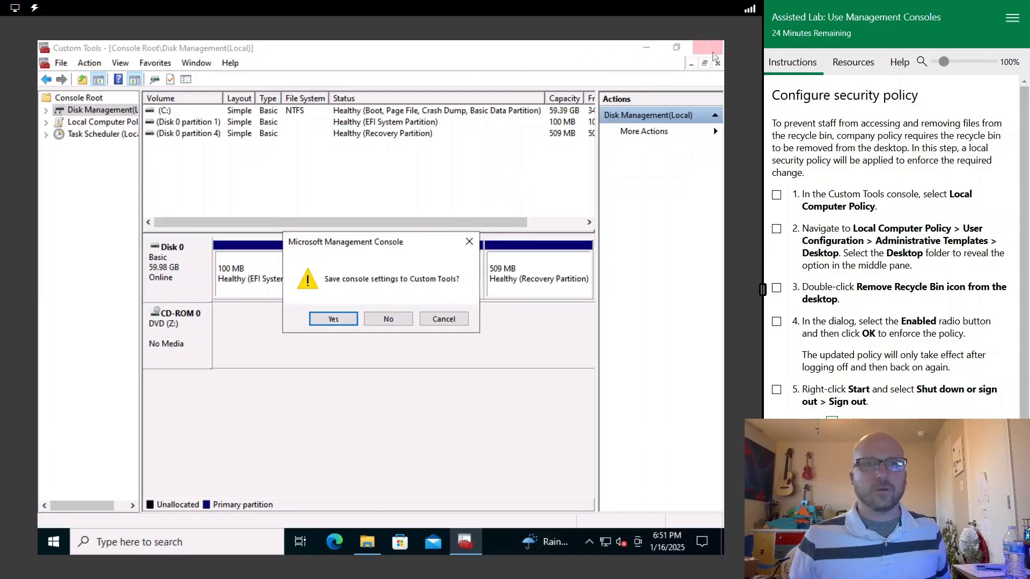
pyautogui.click(387, 320)
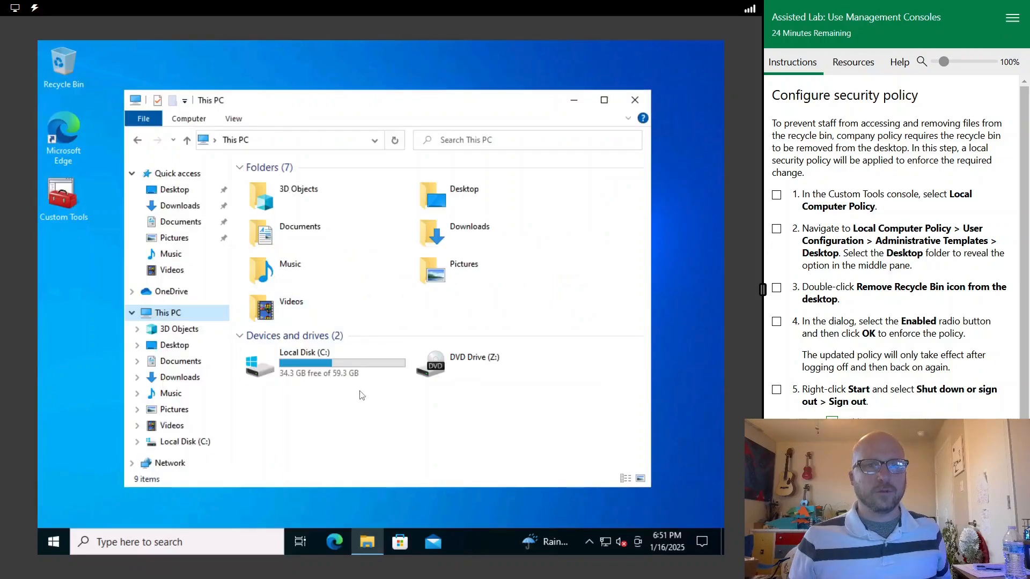
pyautogui.doubleClick(54, 204)
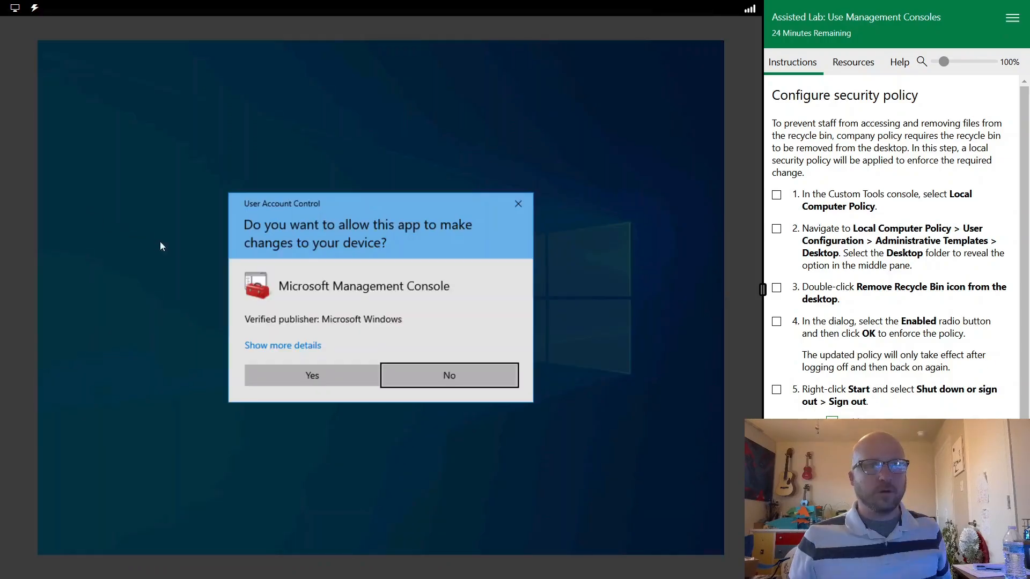
pyautogui.click(308, 378)
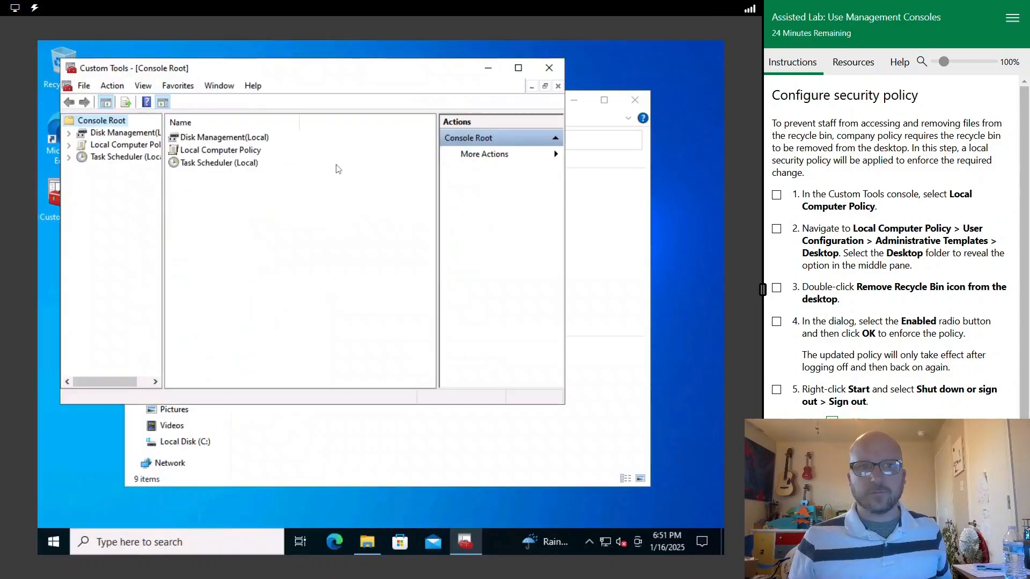
# Step: Display the Desktop settings under Local Computer Policy > User Configuration > Administrative Templates in a maximized console
pyautogui.click(122, 151)
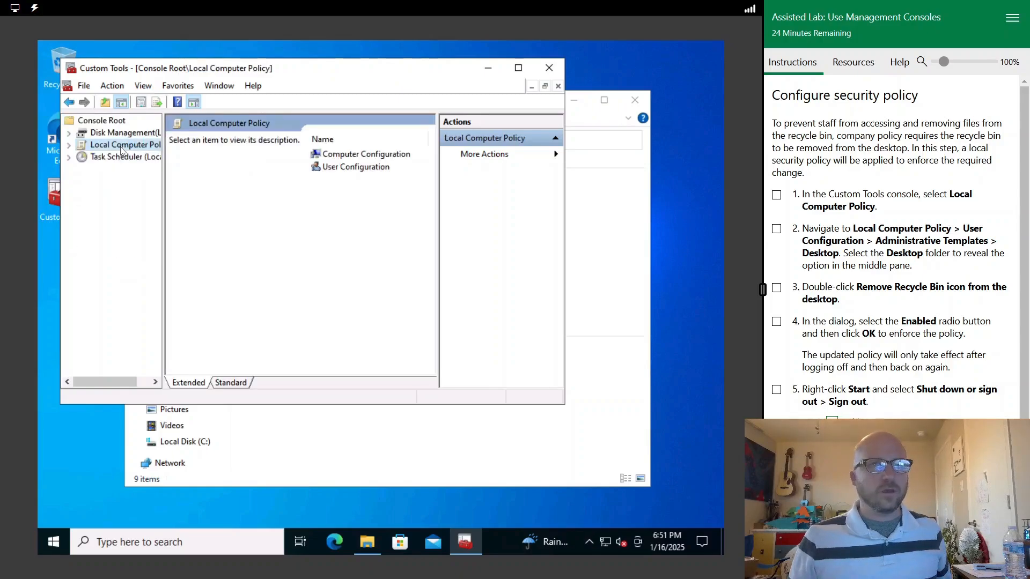
pyautogui.click(69, 144)
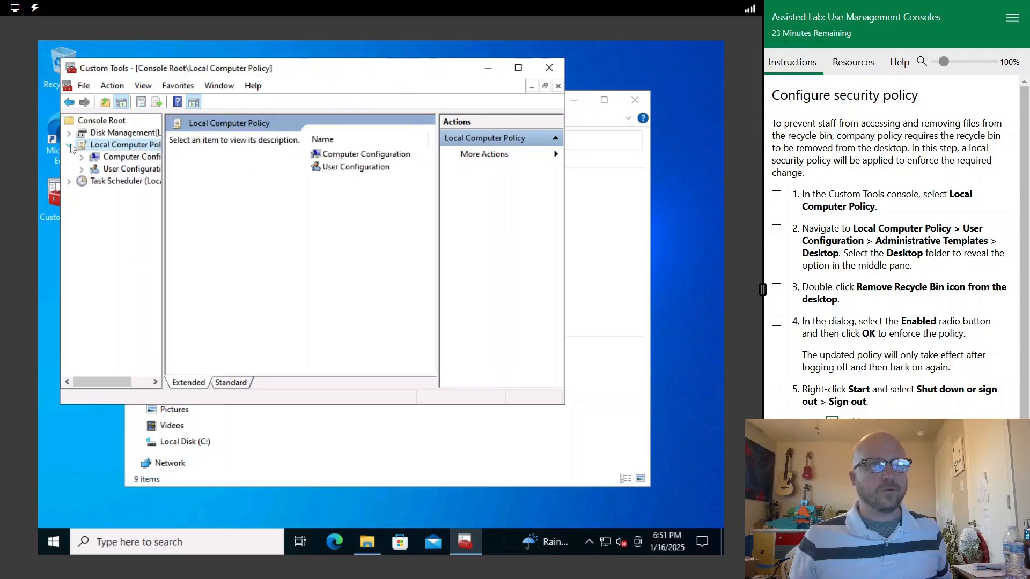
pyautogui.click(83, 169)
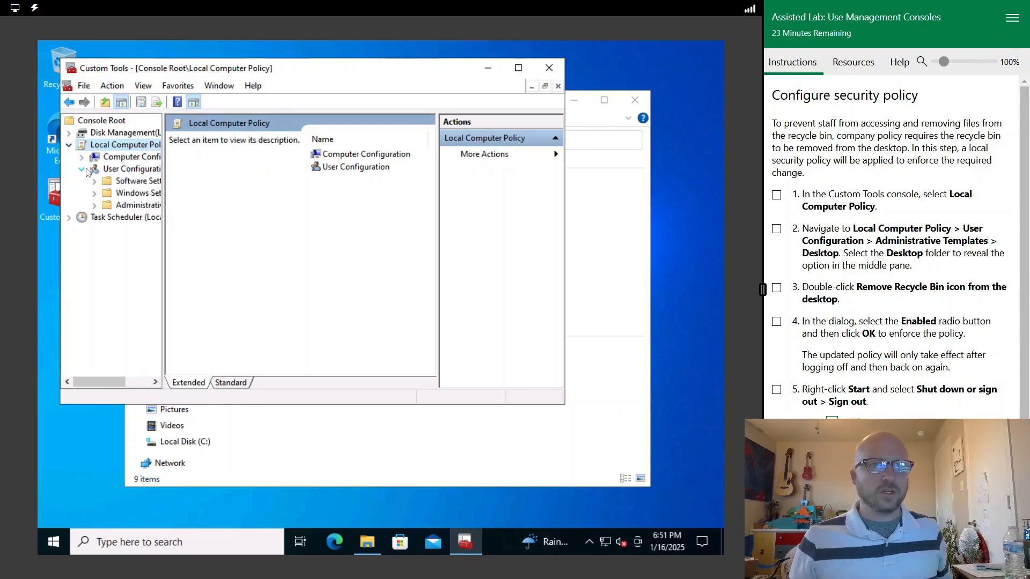
pyautogui.click(95, 205)
pyautogui.click(131, 233)
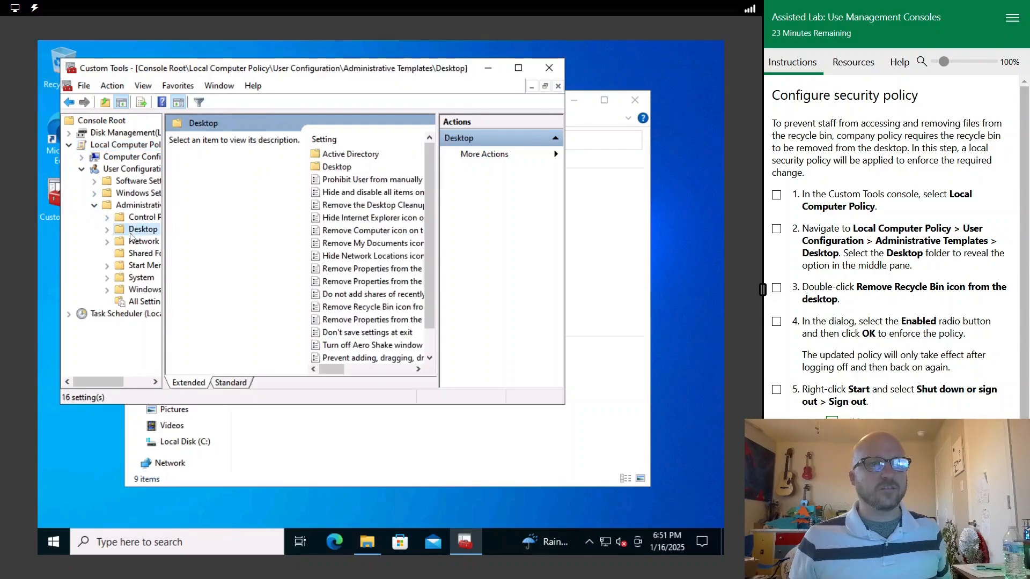
pyautogui.click(518, 68)
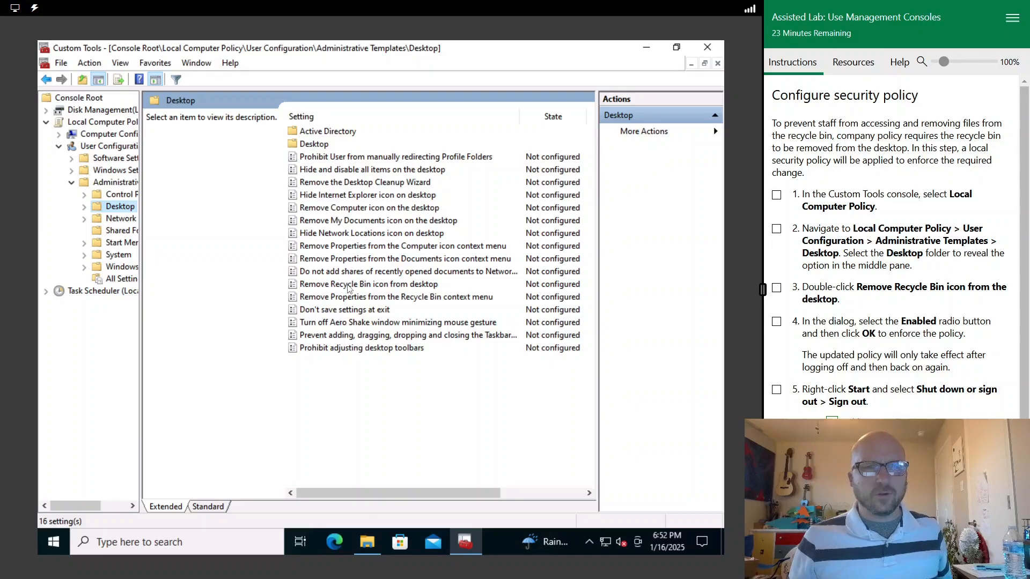
# Step: Enable the Remove Recycle Bin icon from desktop policy and mark lab steps 1 to 4 as completed
pyautogui.click(349, 284)
pyautogui.doubleClick(350, 288)
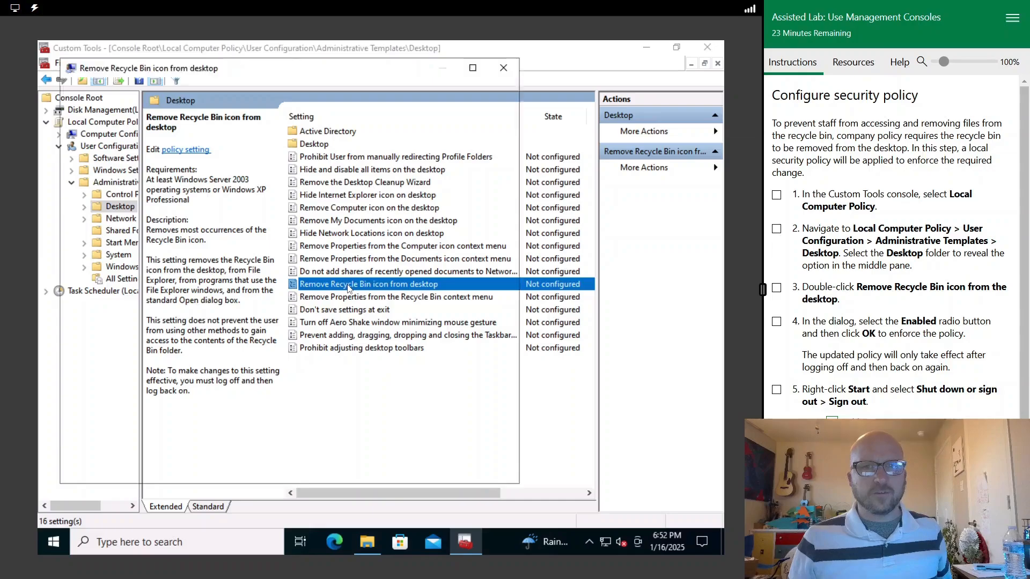
pyautogui.click(98, 145)
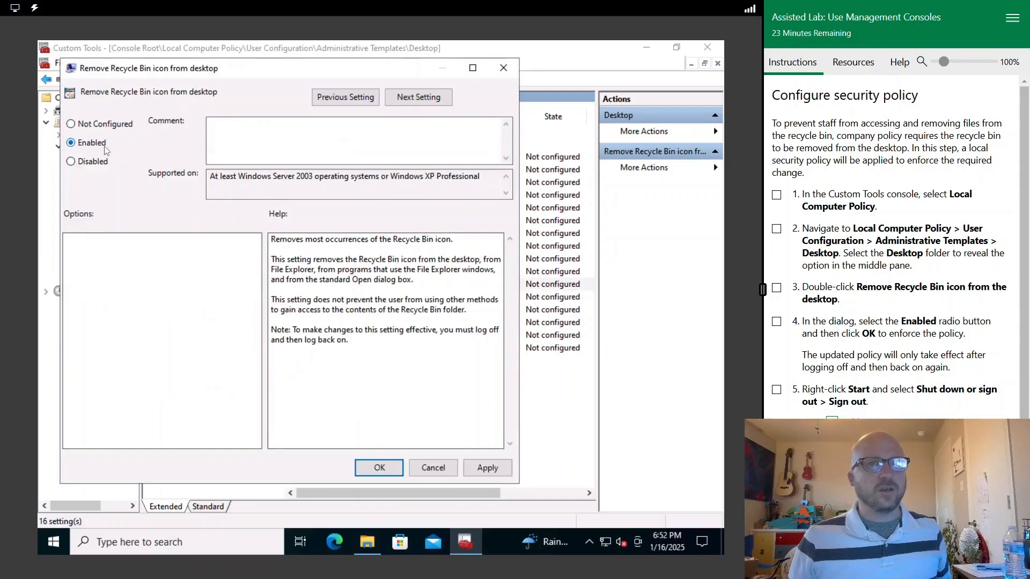
pyautogui.click(488, 468)
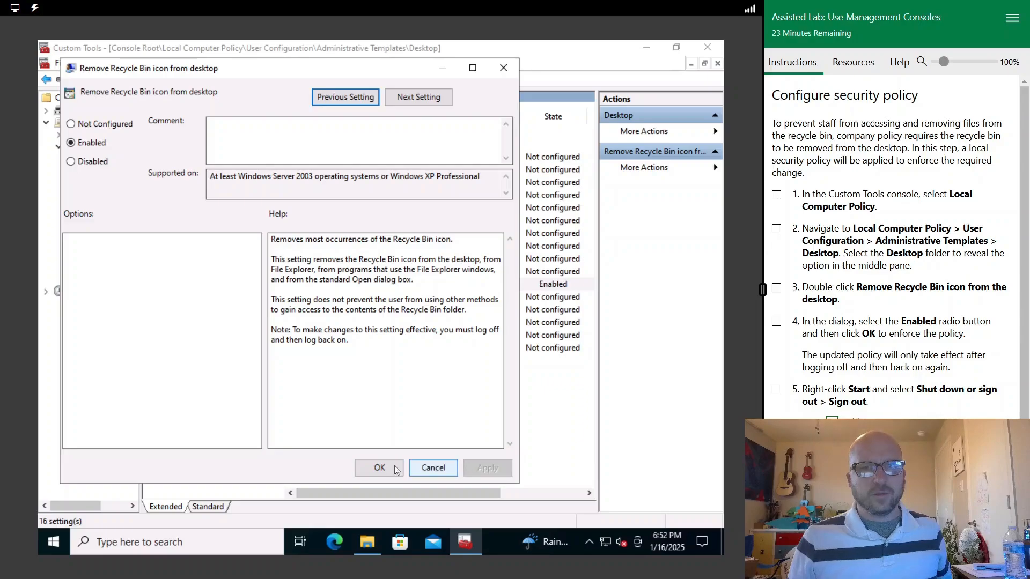
pyautogui.click(388, 469)
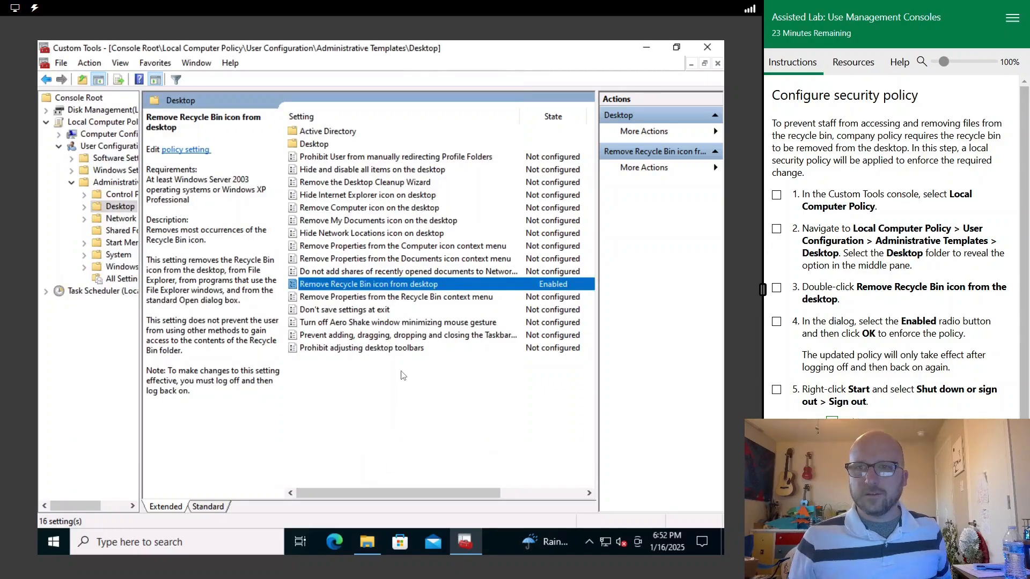
pyautogui.click(776, 321)
pyautogui.scroll(-1, 867, 376)
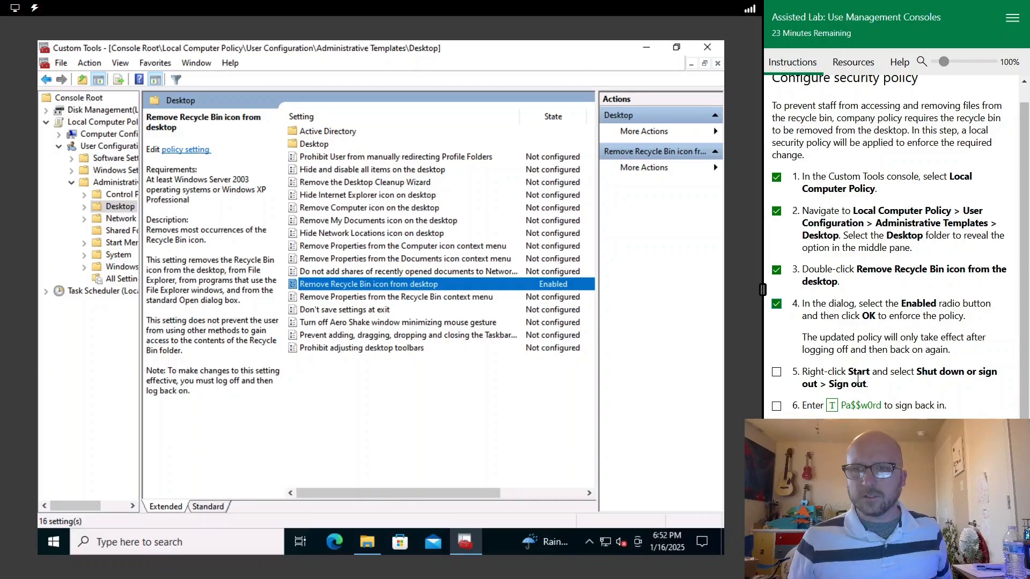
# Step: Sign out of the Windows session and mark lab step 5 as completed
pyautogui.rightClick(53, 542)
pyautogui.moveTo(126, 506)
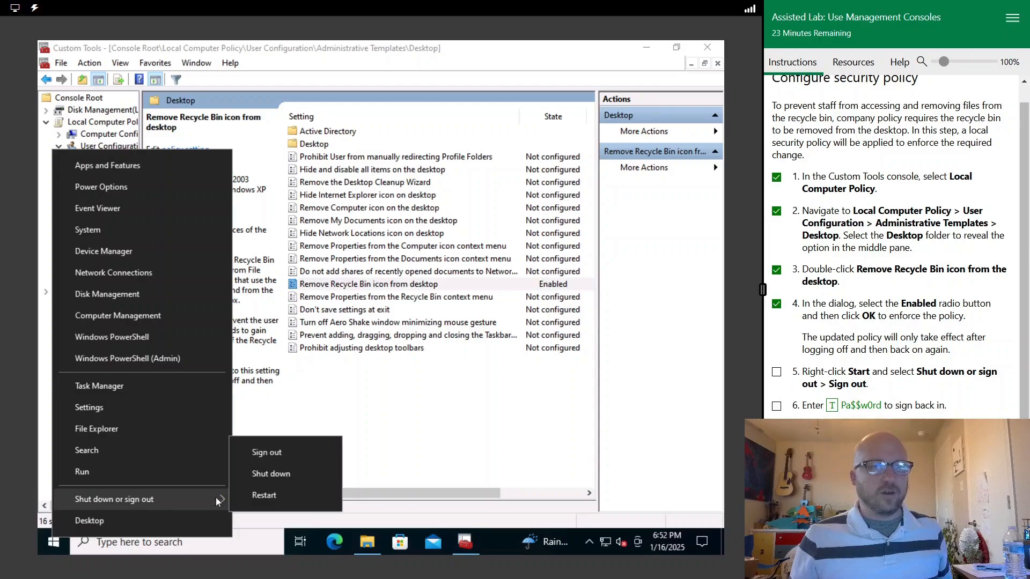
pyautogui.click(287, 454)
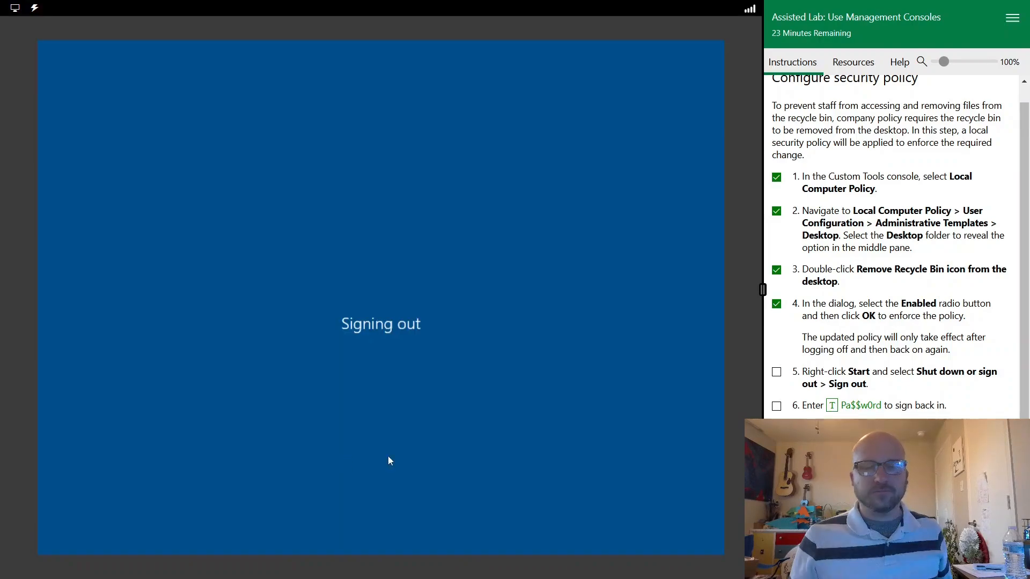
pyautogui.click(777, 371)
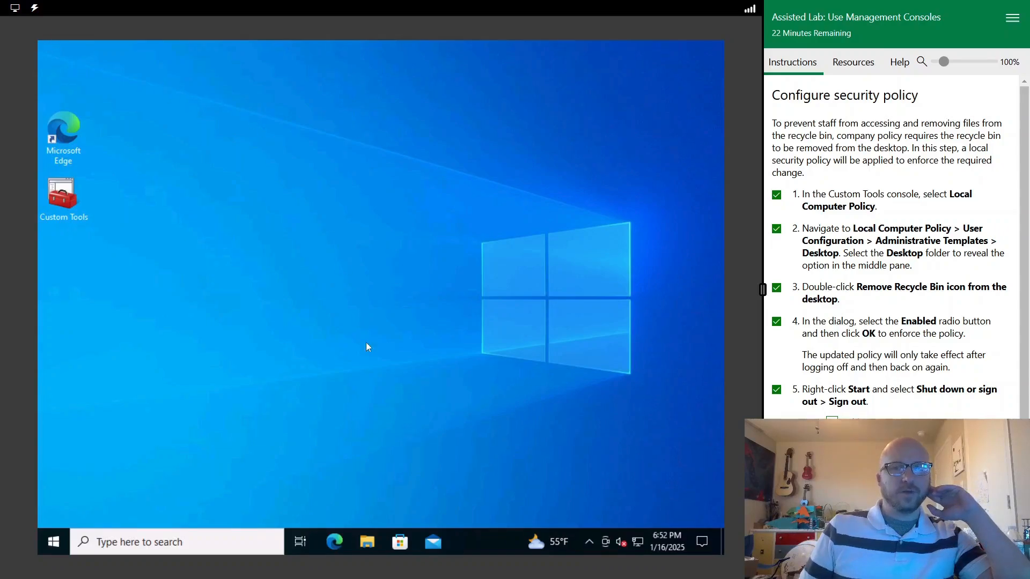
# Step: Advance the lab instructions to the Update registry page
pyautogui.rightClick(345, 312)
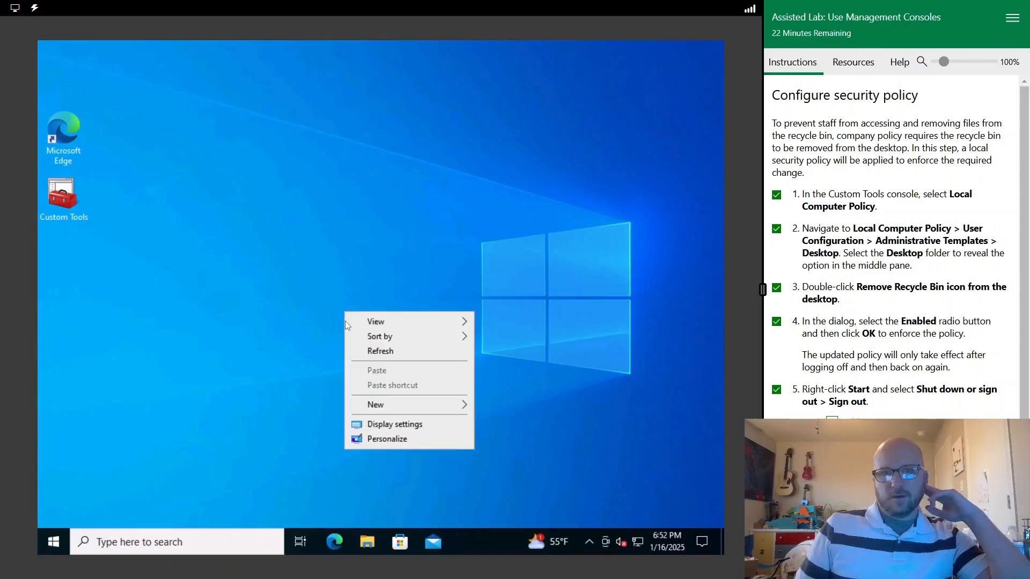
pyautogui.click(998, 564)
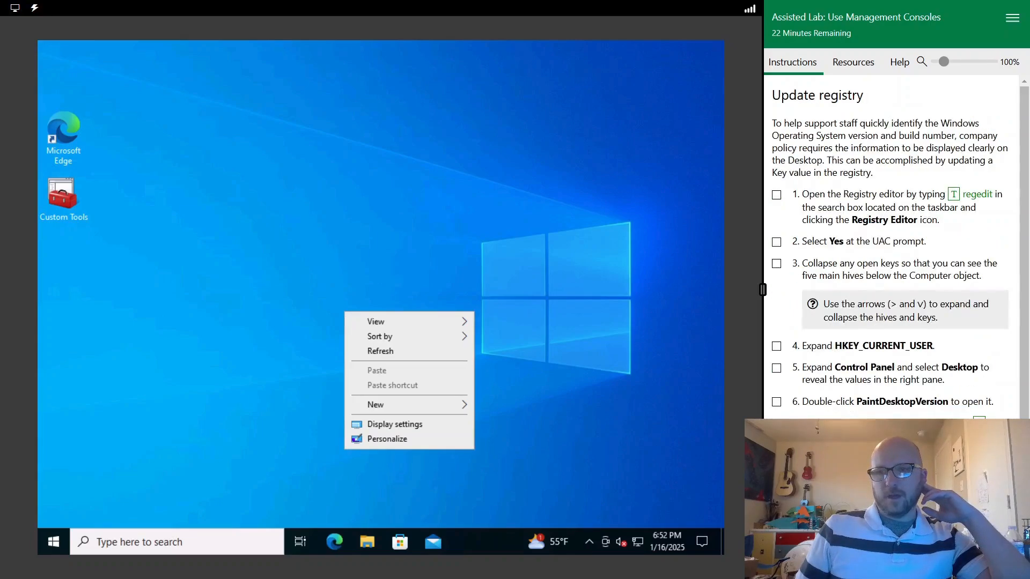
# Step: Open Custom Tools from the desktop with elevation approved and review the Update registry instructions
pyautogui.doubleClick(72, 194)
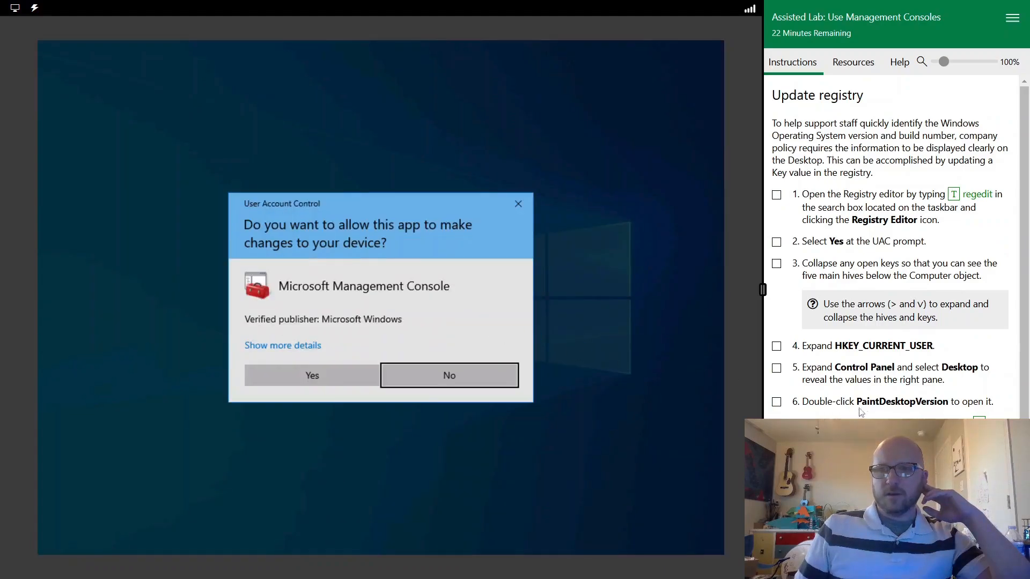
pyautogui.scroll(-3, 858, 411)
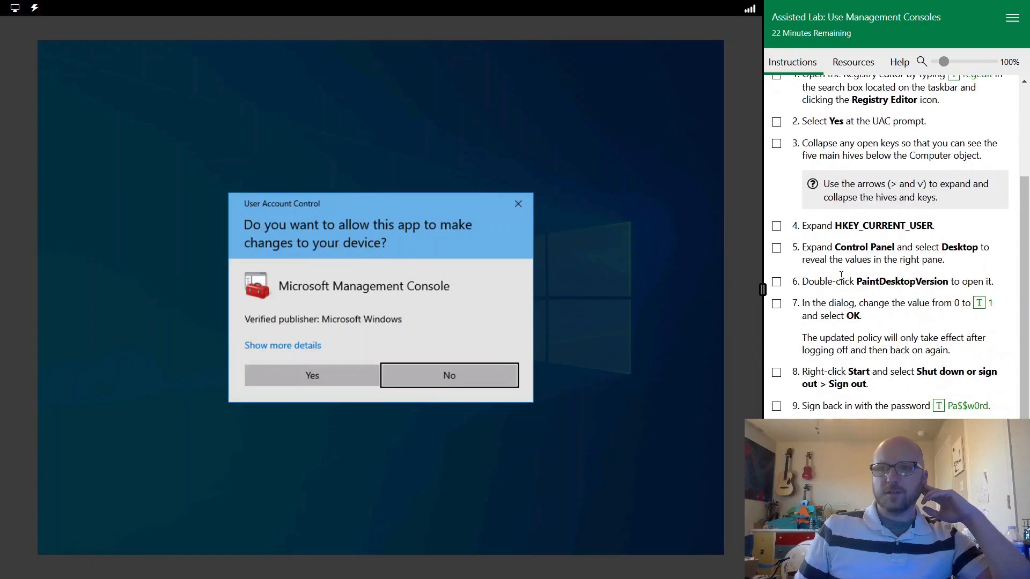
pyautogui.doubleClick(831, 281)
pyautogui.click(899, 281)
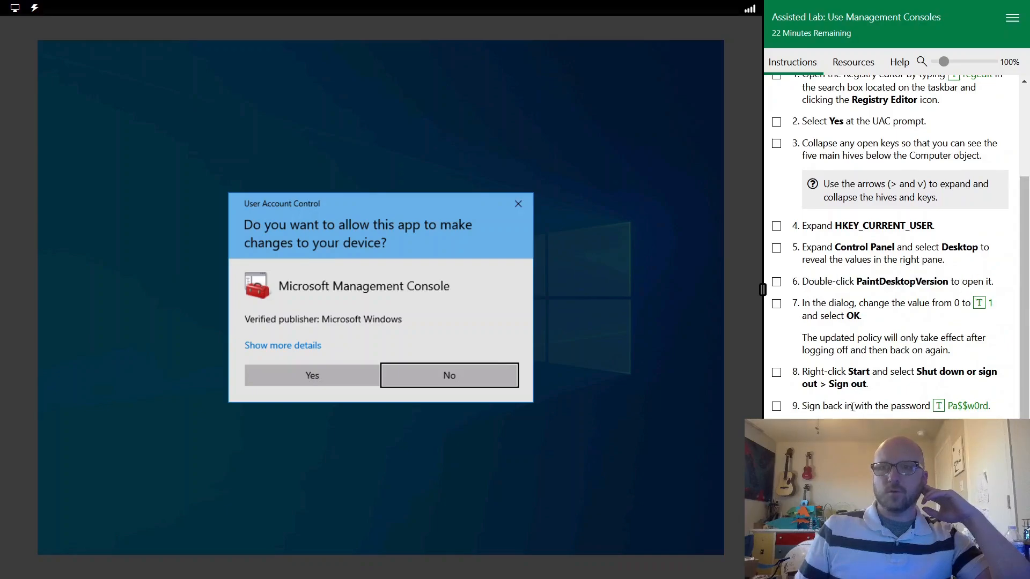
pyautogui.scroll(3, 853, 410)
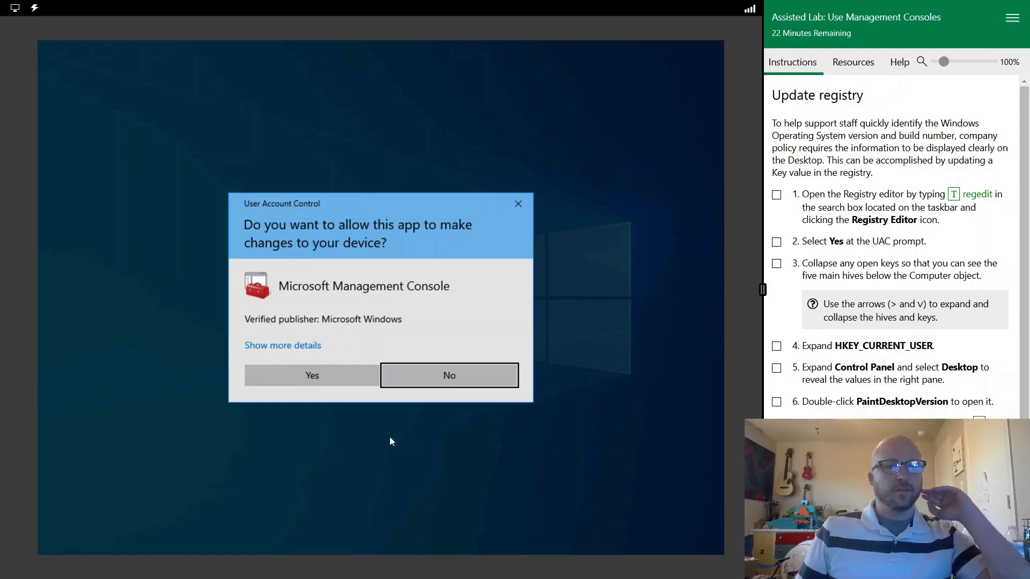
pyautogui.click(285, 374)
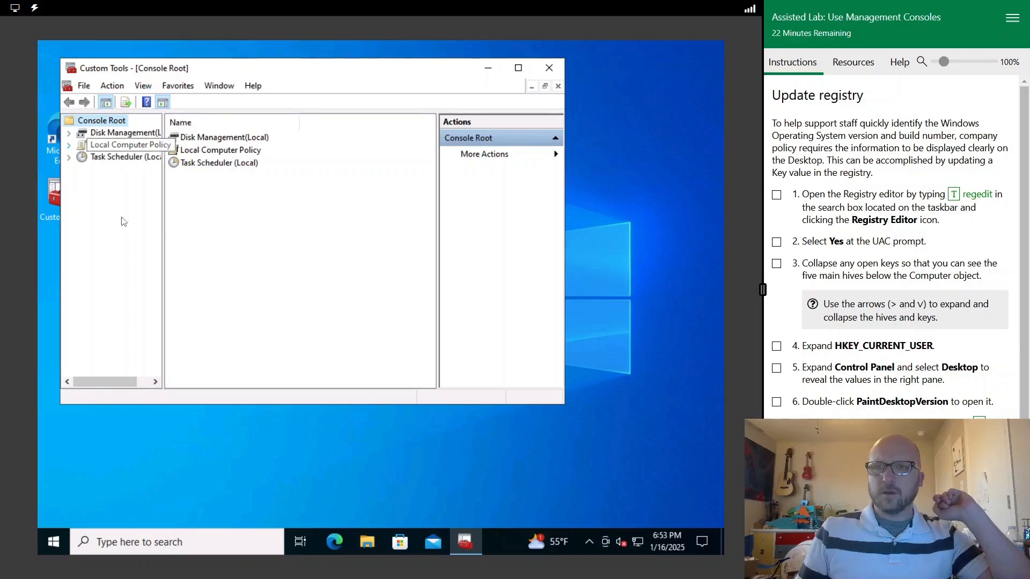
# Step: Search Windows for regedit and open Registry Editor with elevation approved
pyautogui.click(146, 543)
pyautogui.write('r')
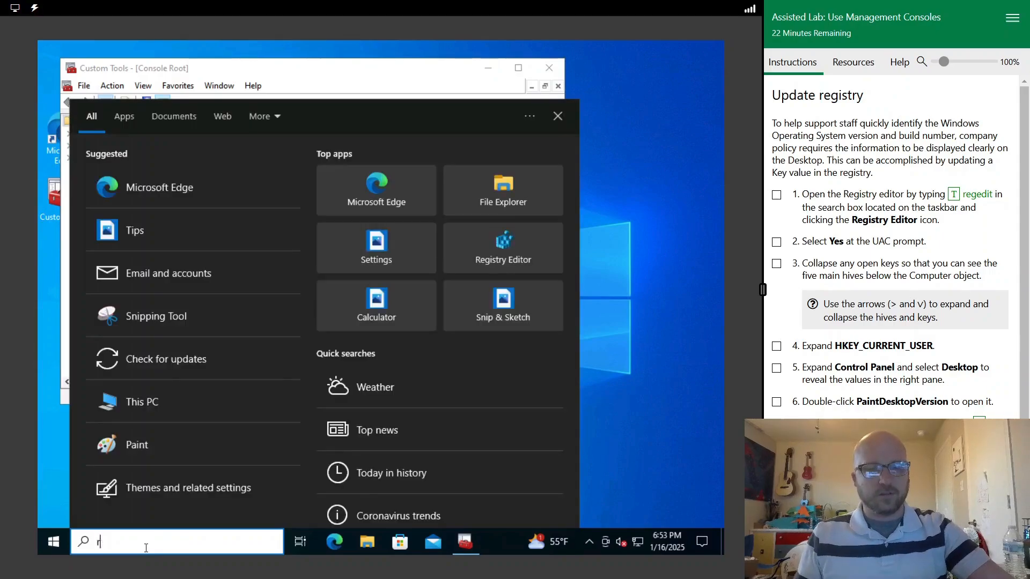
pyautogui.write('egedit')
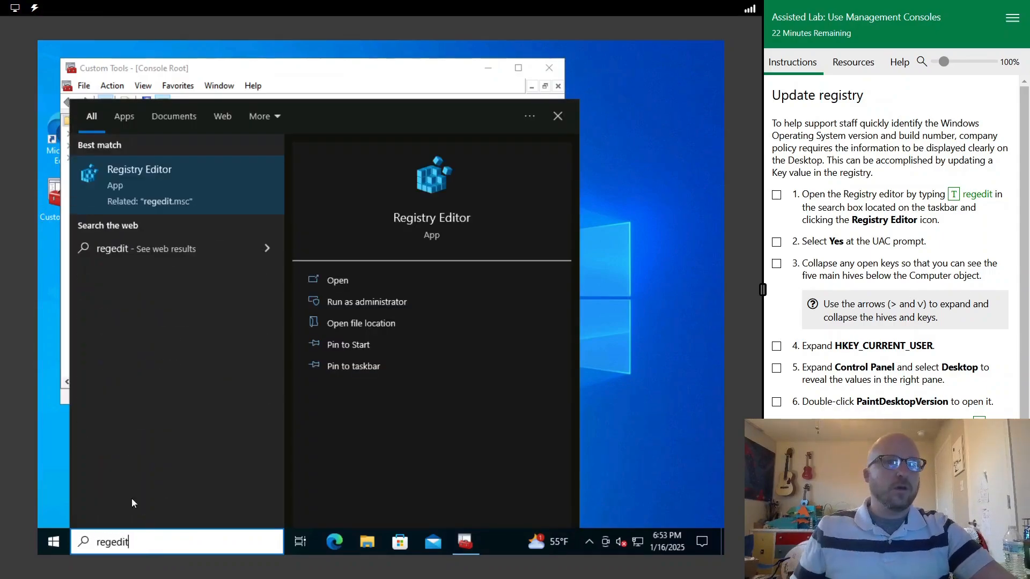
pyautogui.click(201, 192)
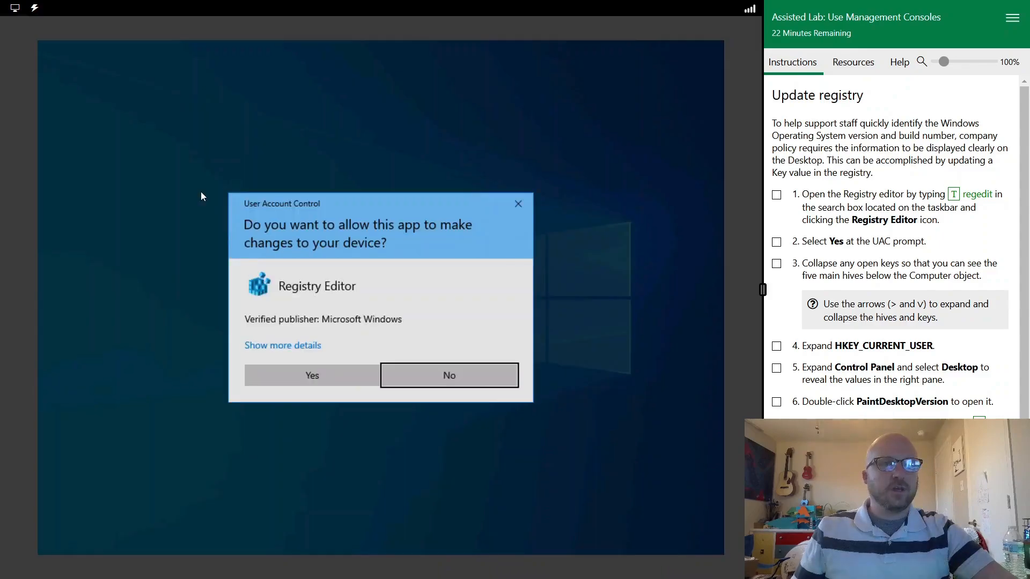
pyautogui.click(308, 377)
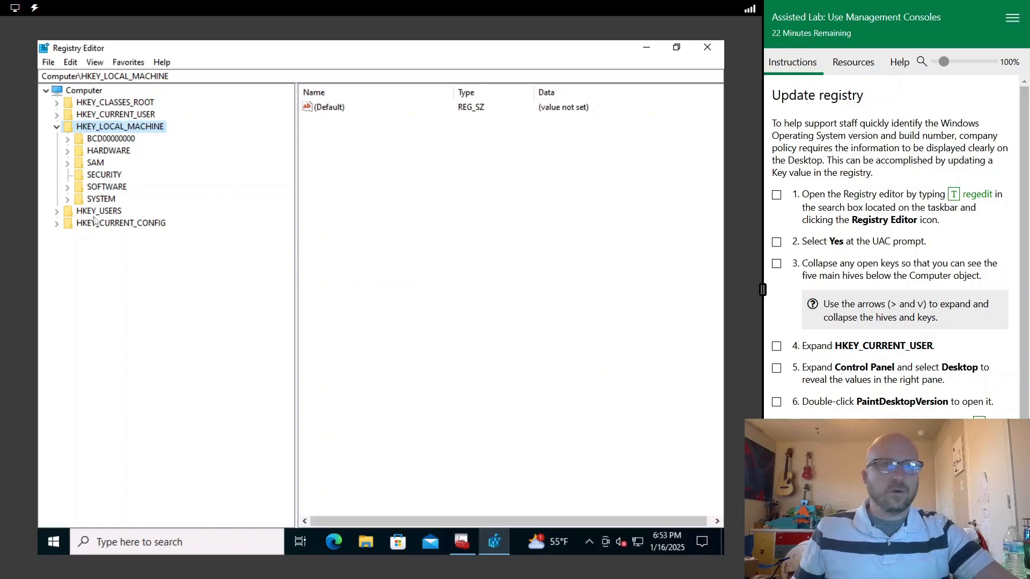
# Step: Display the values of the HKEY_CURRENT_USER > Control Panel > Desktop key, leaving its subkeys collapsed
pyautogui.click(56, 114)
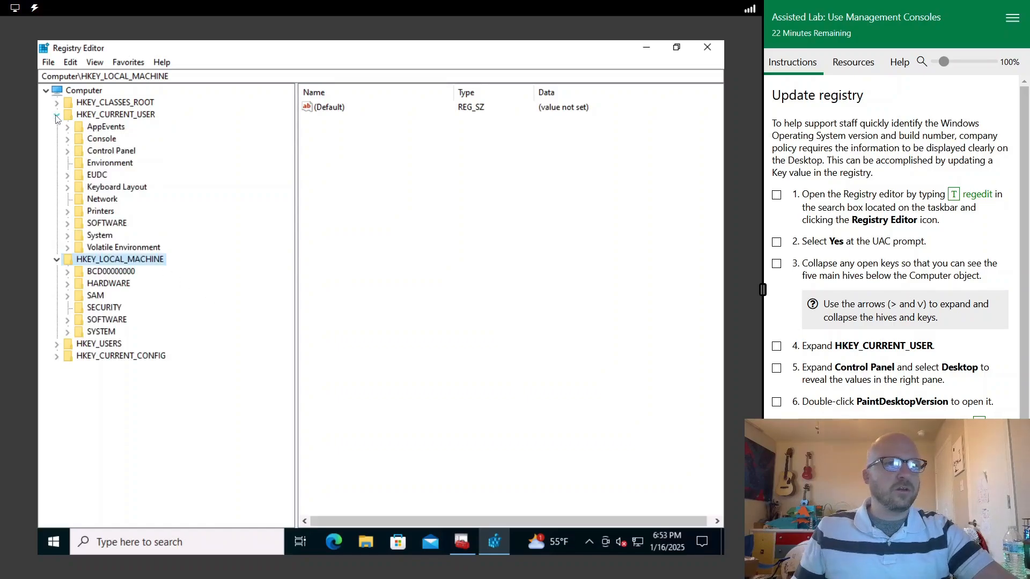
pyautogui.click(67, 152)
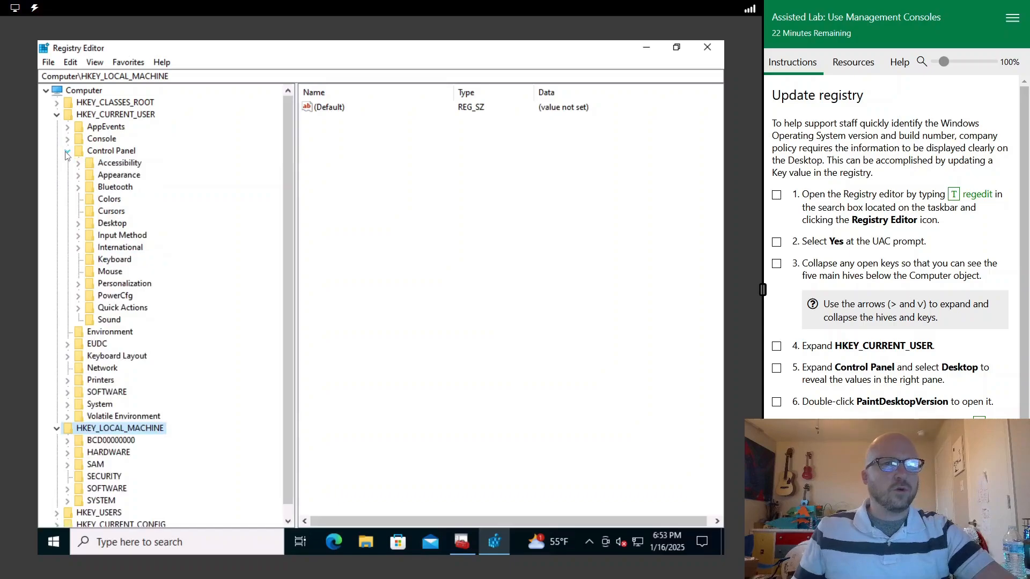
pyautogui.click(78, 224)
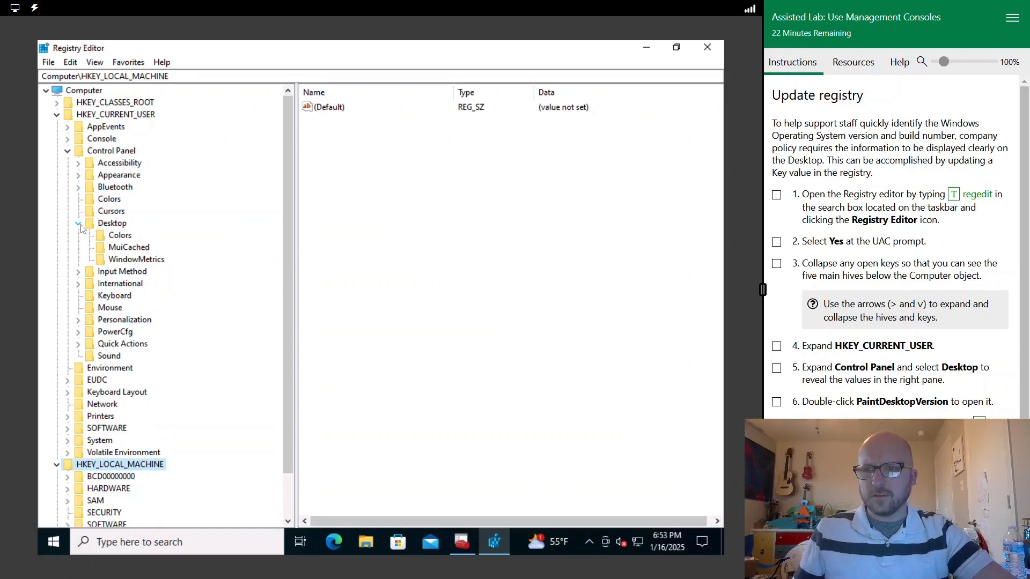
pyautogui.click(109, 224)
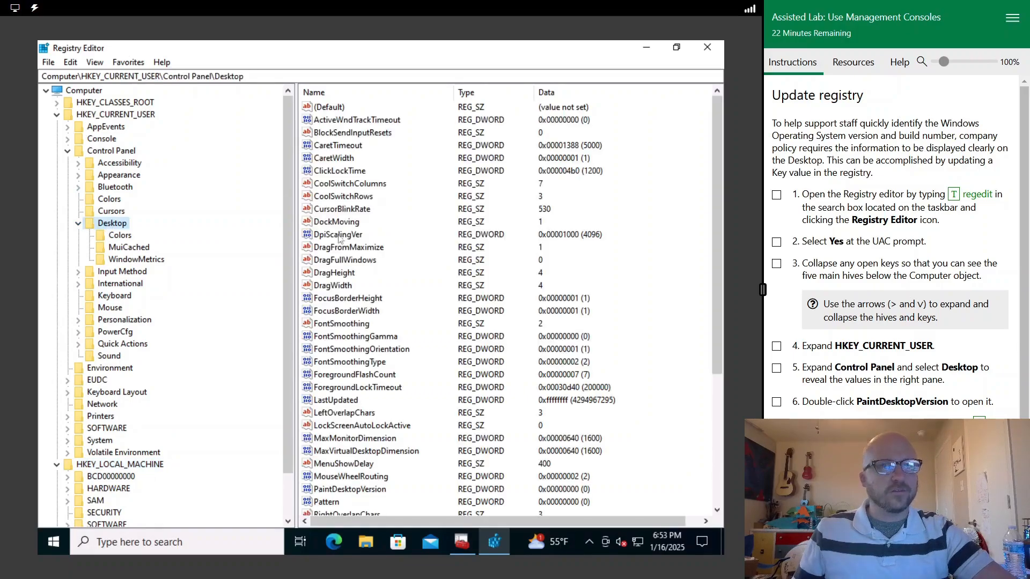
pyautogui.click(78, 225)
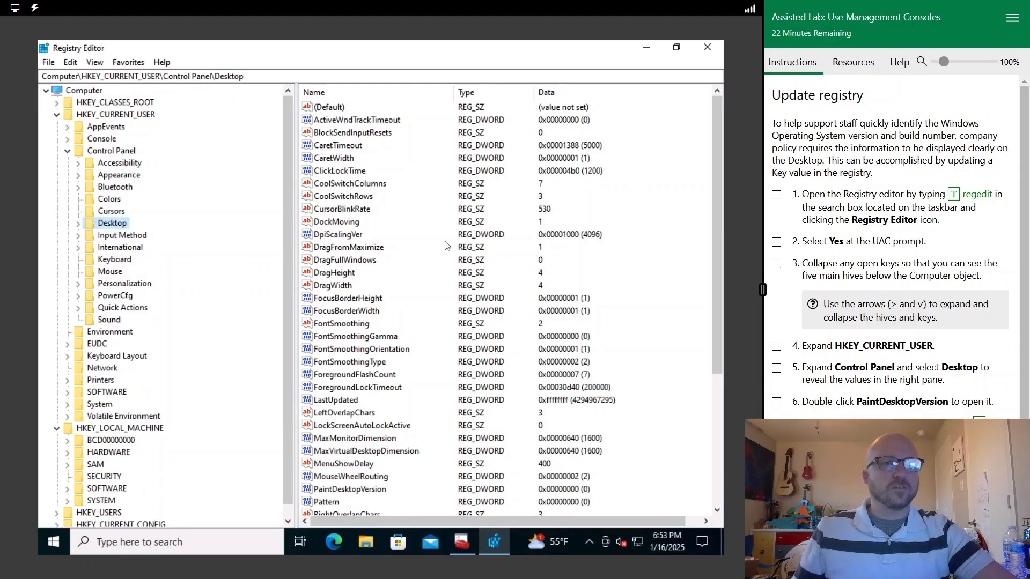
# Step: Set the PaintDesktopVersion value data to 1 in the Desktop key
pyautogui.scroll(-5, 404, 268)
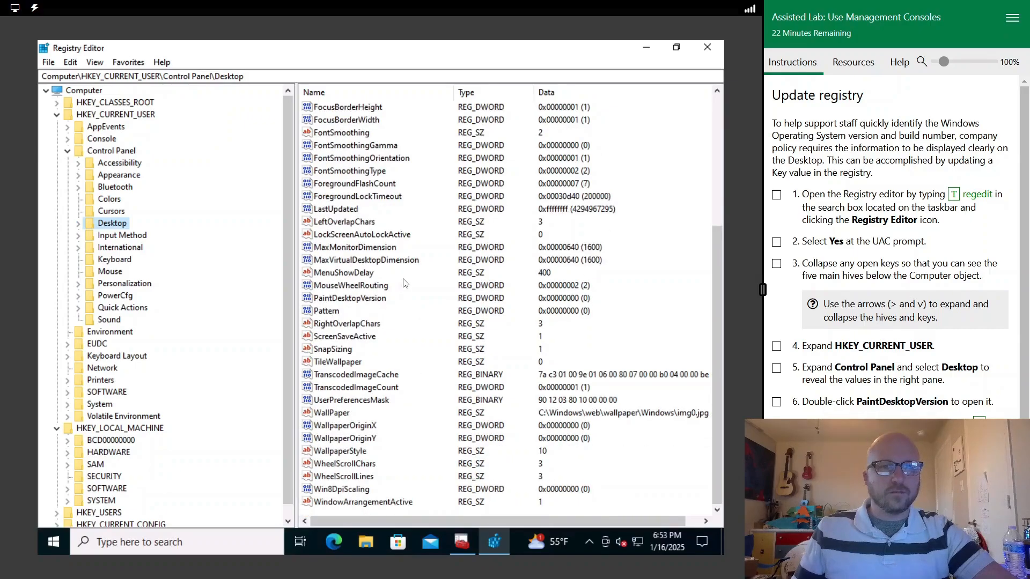
pyautogui.click(379, 300)
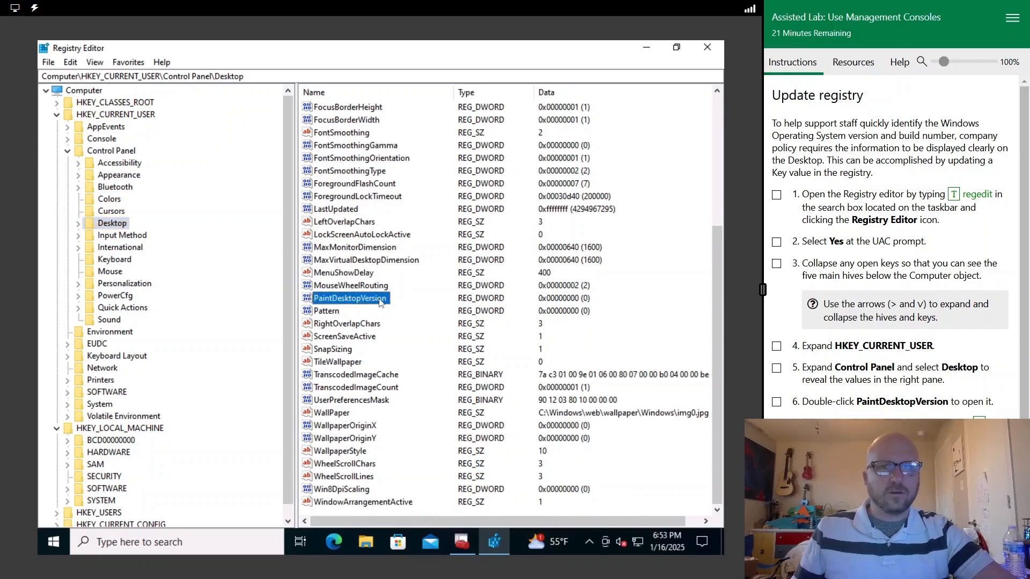
pyautogui.doubleClick(380, 299)
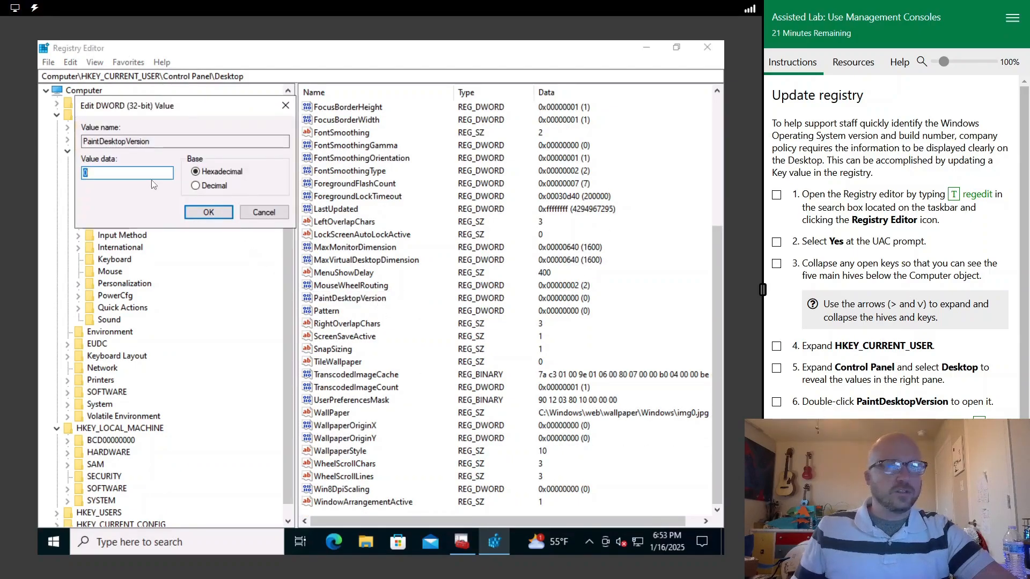
pyautogui.write('1')
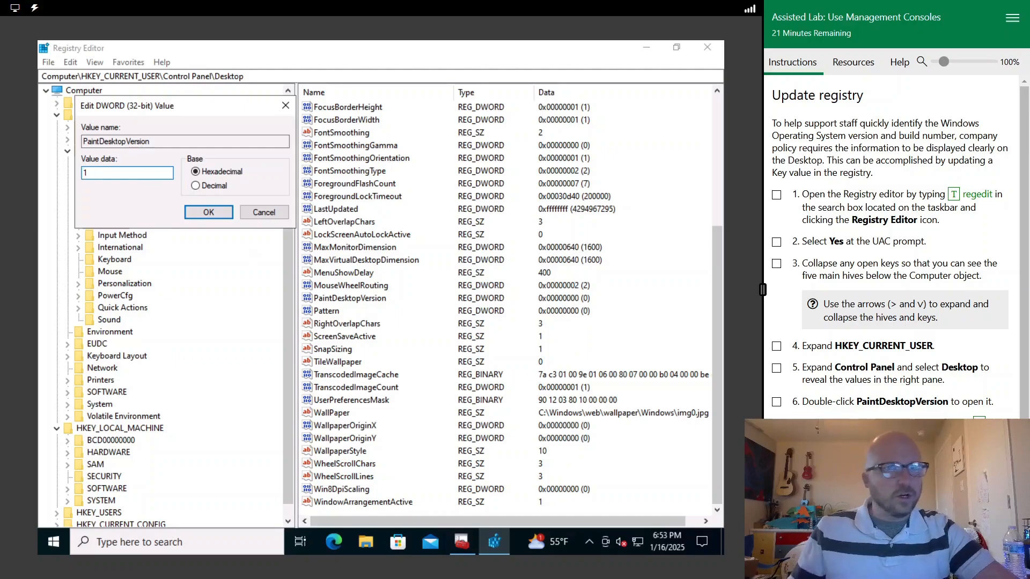
pyautogui.click(208, 214)
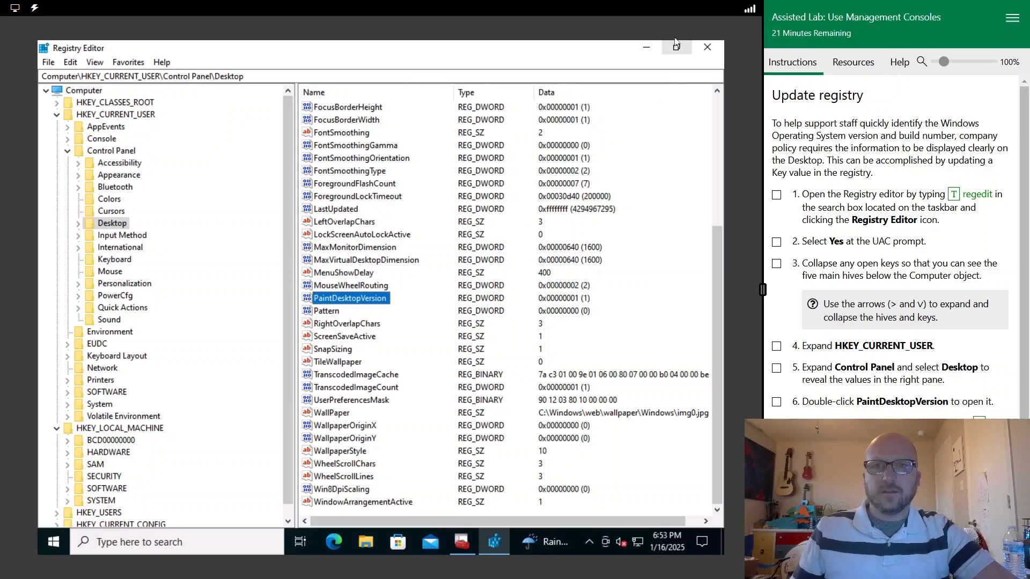
# Step: Close Registry Editor and the Custom Tools console without saving the console settings
pyautogui.click(707, 47)
pyautogui.click(549, 67)
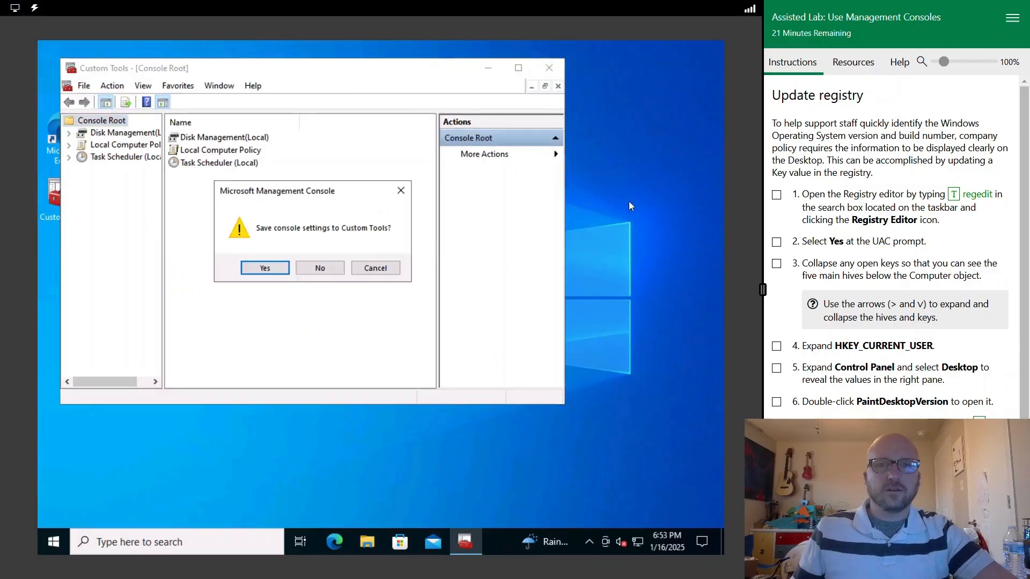
pyautogui.click(318, 268)
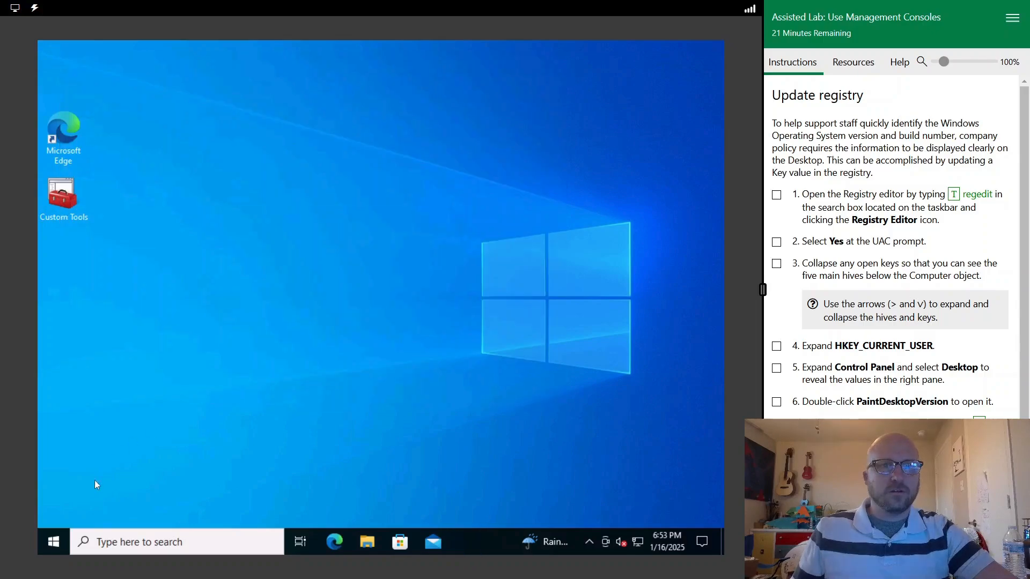
# Step: Sign out of Windows to apply the registry change
pyautogui.rightClick(57, 543)
pyautogui.moveTo(192, 513)
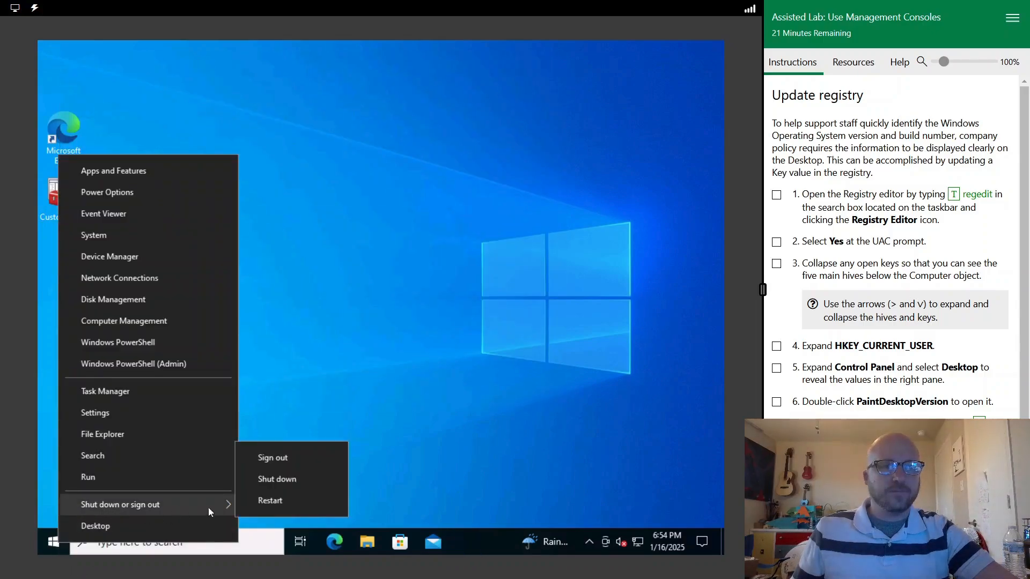
pyautogui.click(269, 461)
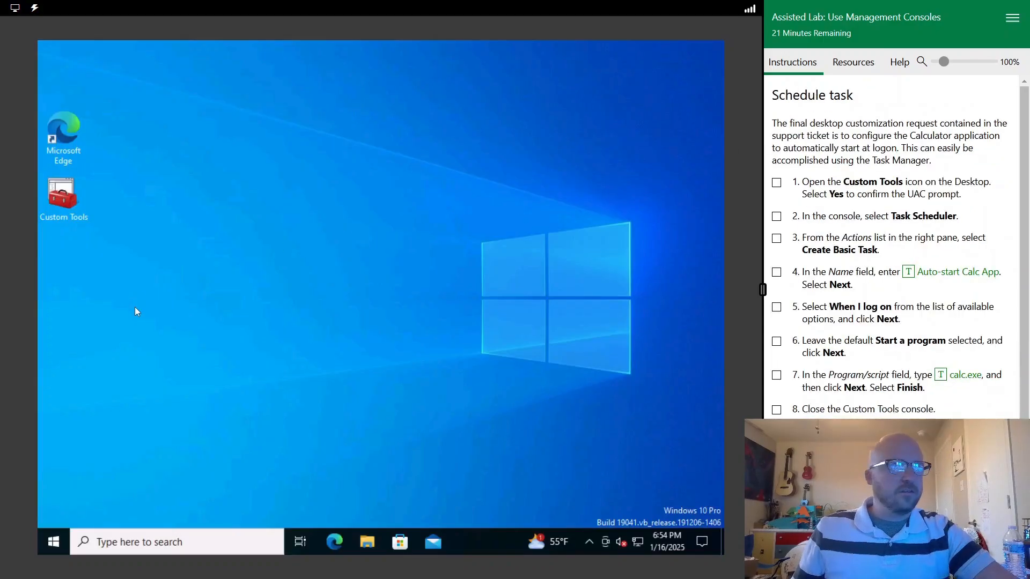
# Step: Open Custom Tools with elevation approved and display Task Scheduler, allowing scripts to continue running
pyautogui.doubleClick(73, 201)
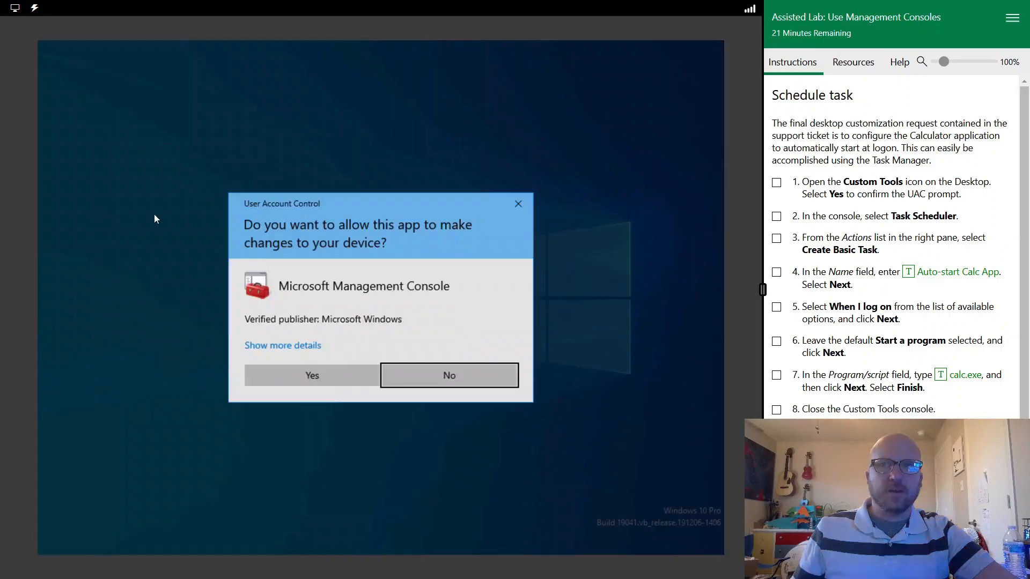
pyautogui.click(309, 371)
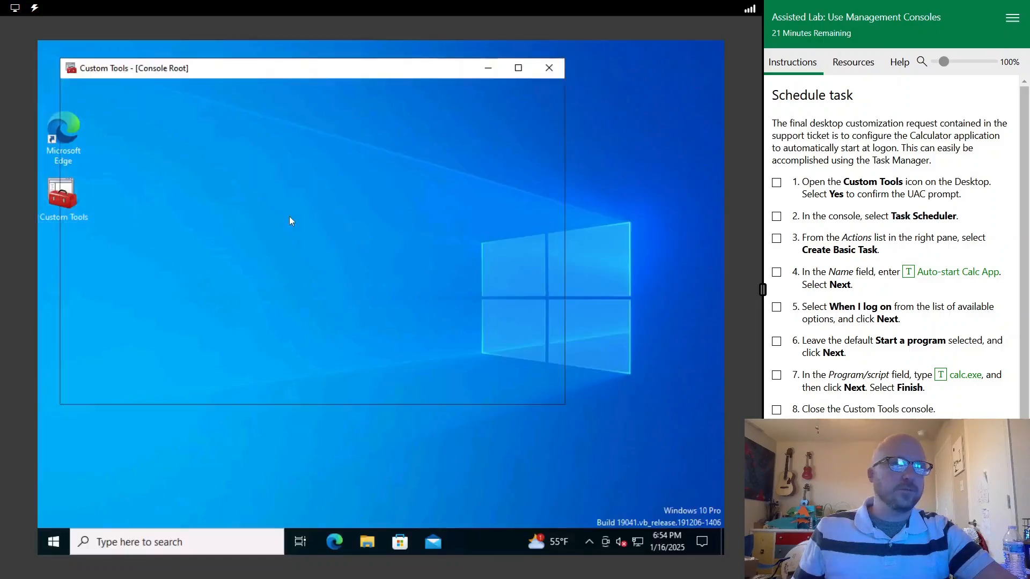
pyautogui.click(115, 156)
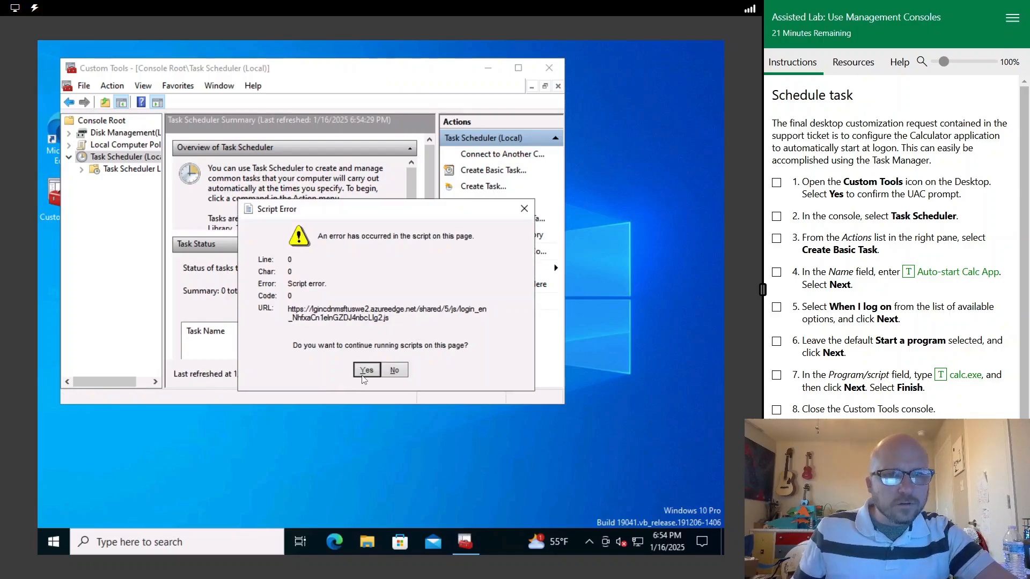
pyautogui.click(366, 370)
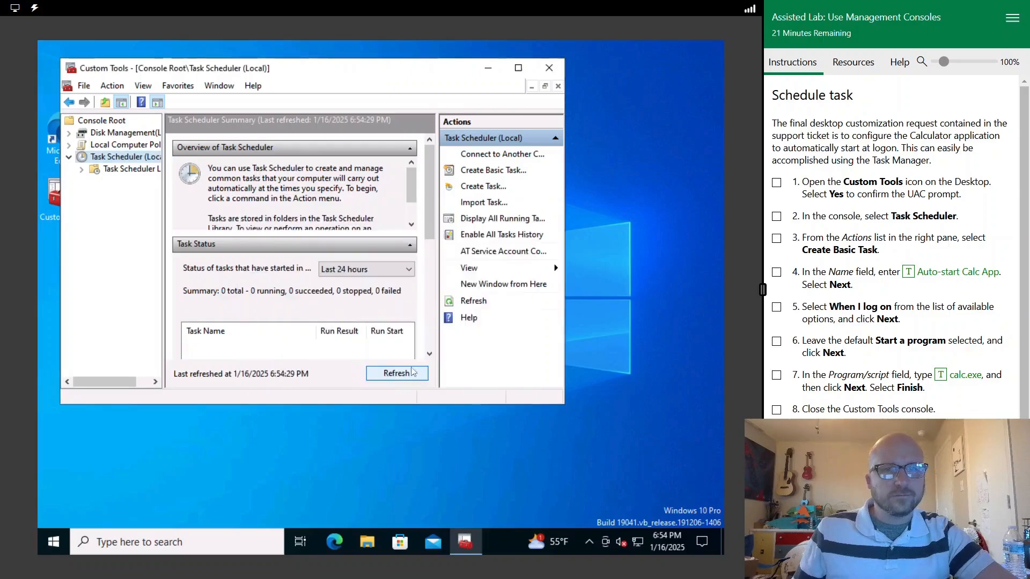
# Step: Create a basic task named Auto-start Calc App with the trigger When I log on
pyautogui.click(479, 172)
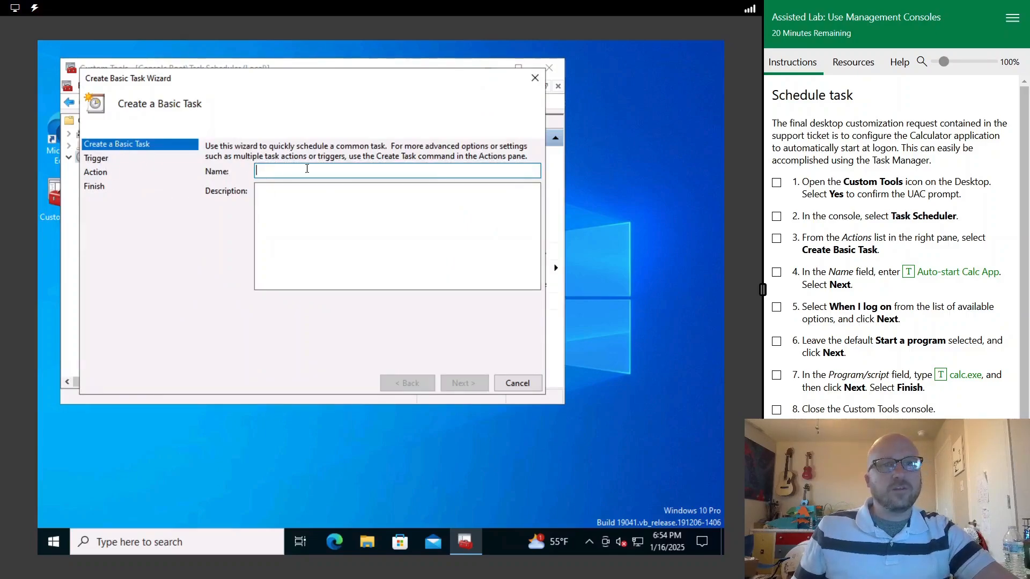
pyautogui.click(965, 273)
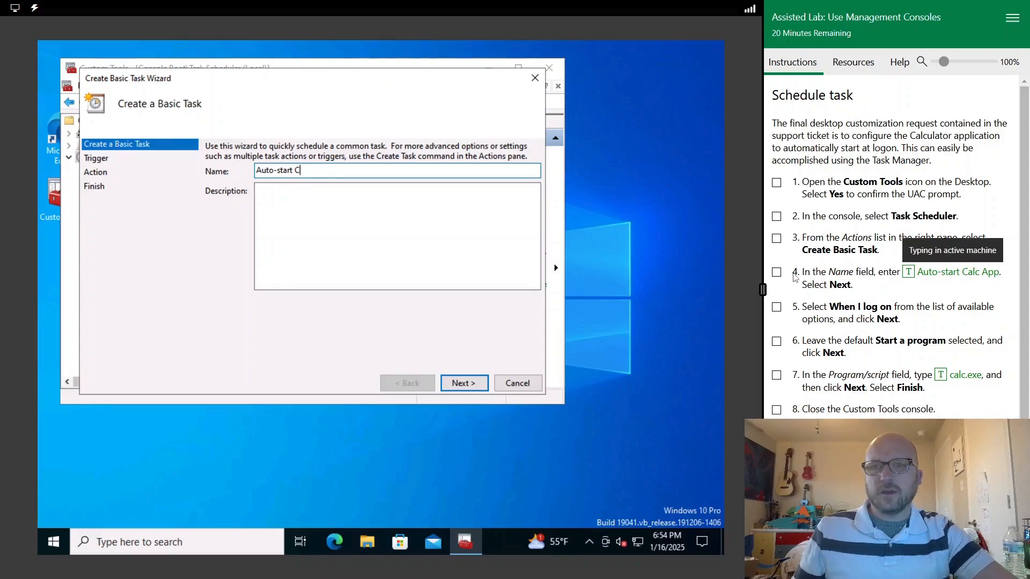
pyautogui.click(455, 384)
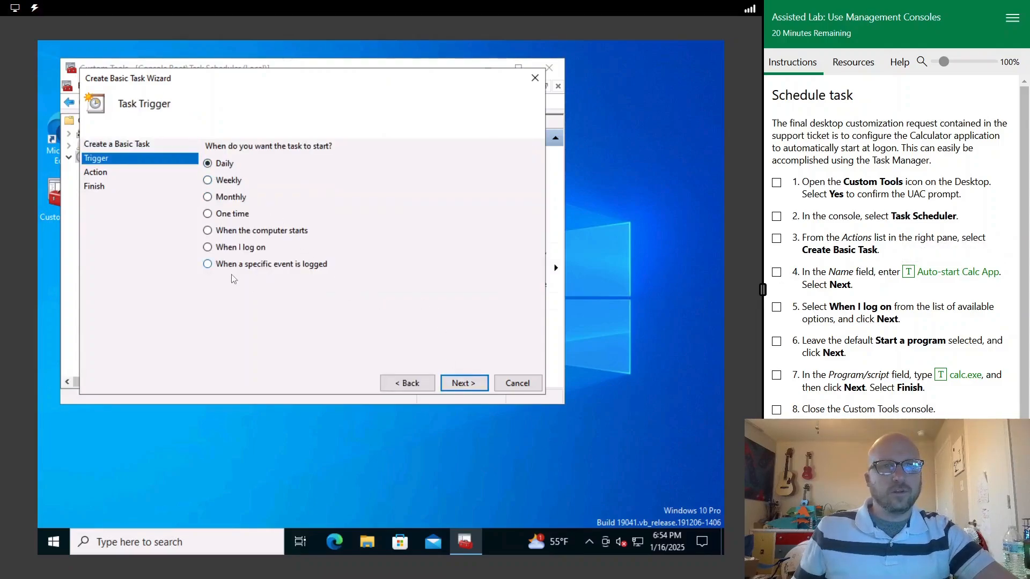
pyautogui.click(249, 249)
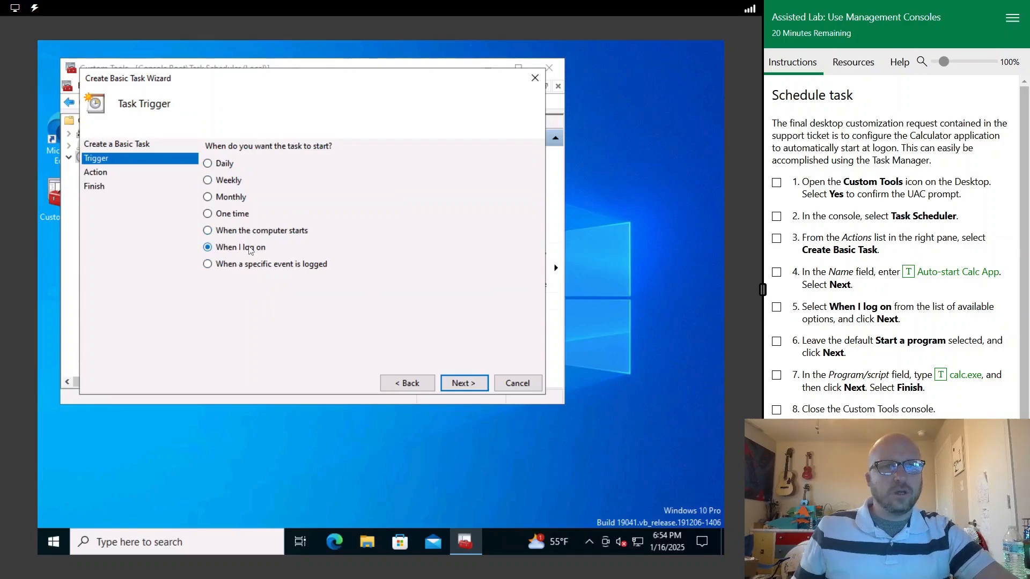
pyautogui.click(462, 383)
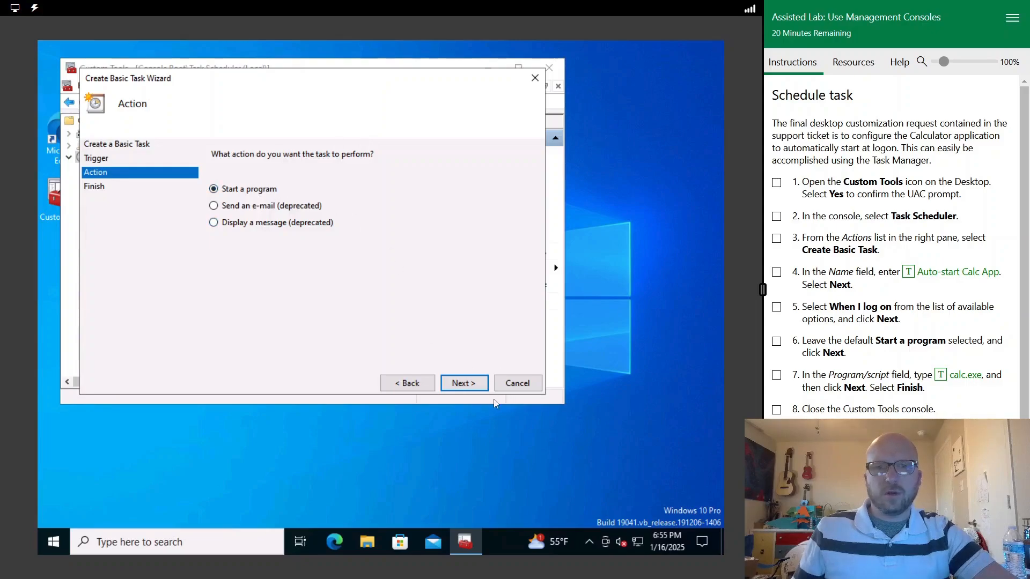
# Step: Keep Start a program as the task's action, choose calc.exe from System32 as the program, and finish the wizard
pyautogui.click(472, 385)
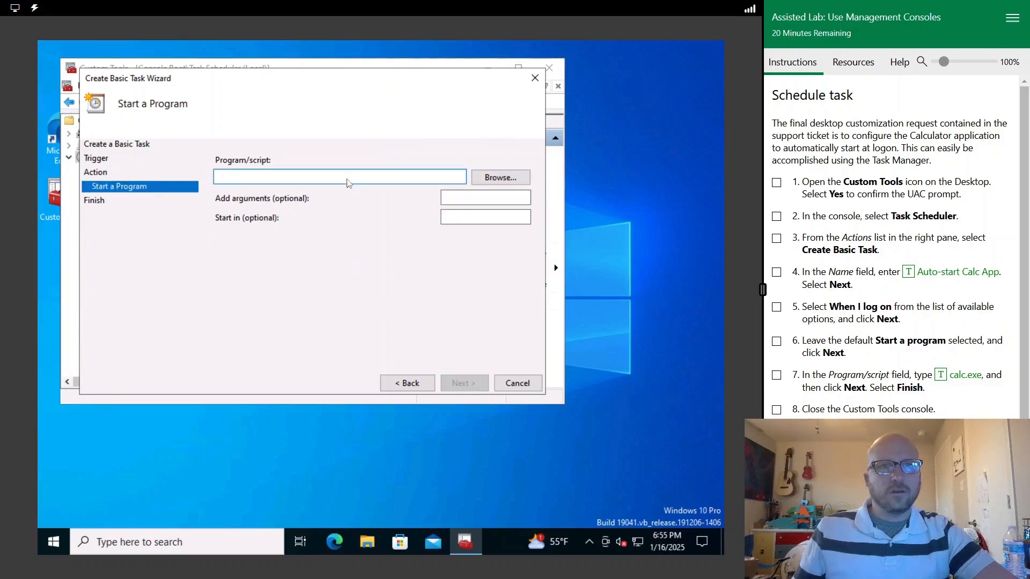
pyautogui.click(486, 182)
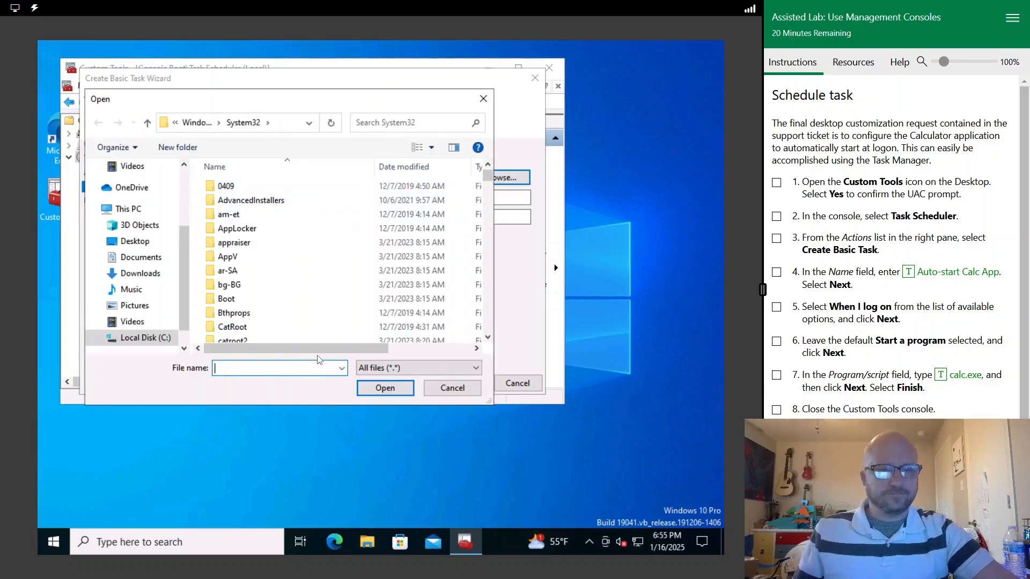
pyautogui.write('calc.exe')
pyautogui.click(385, 391)
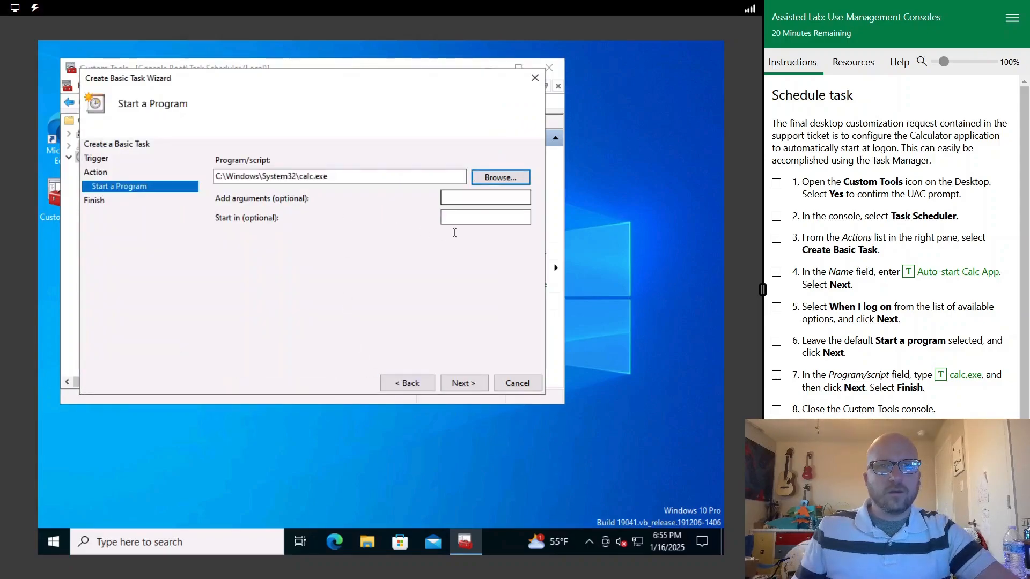
pyautogui.click(469, 384)
pyautogui.click(462, 383)
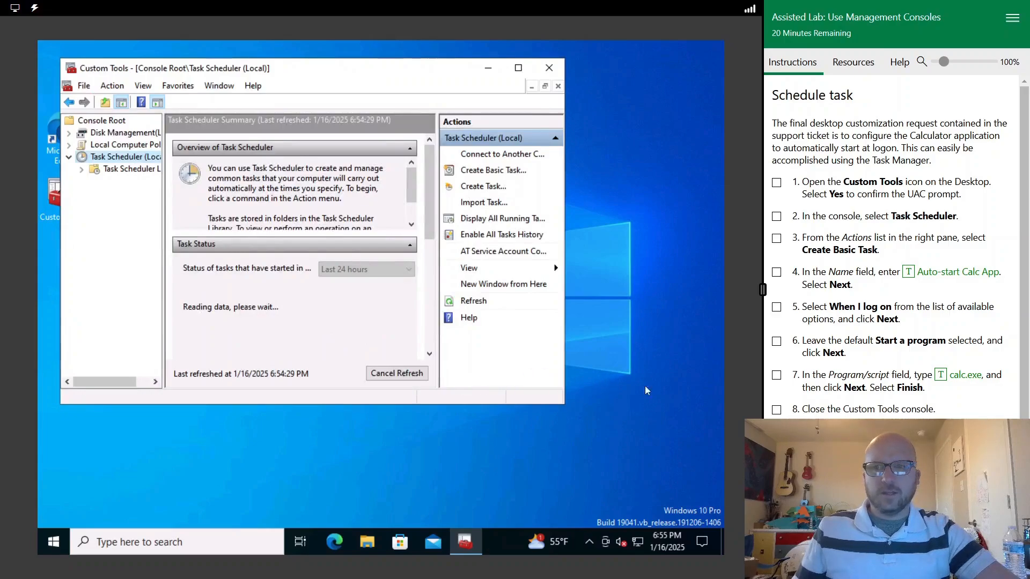
# Step: Mark the Schedule task instructions complete through item 8 and close the Custom Tools console without saving its settings
pyautogui.click(777, 410)
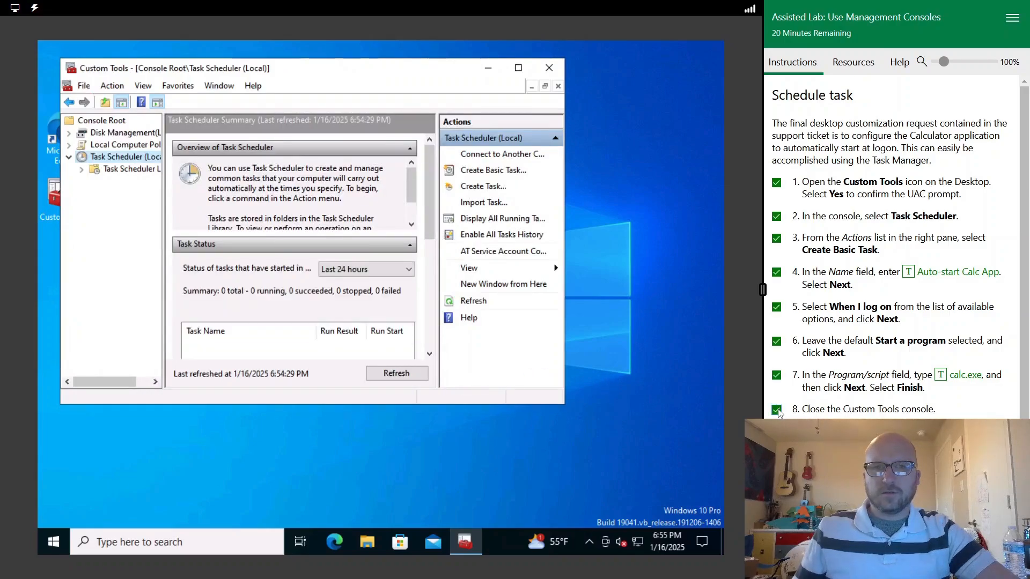
pyautogui.click(557, 68)
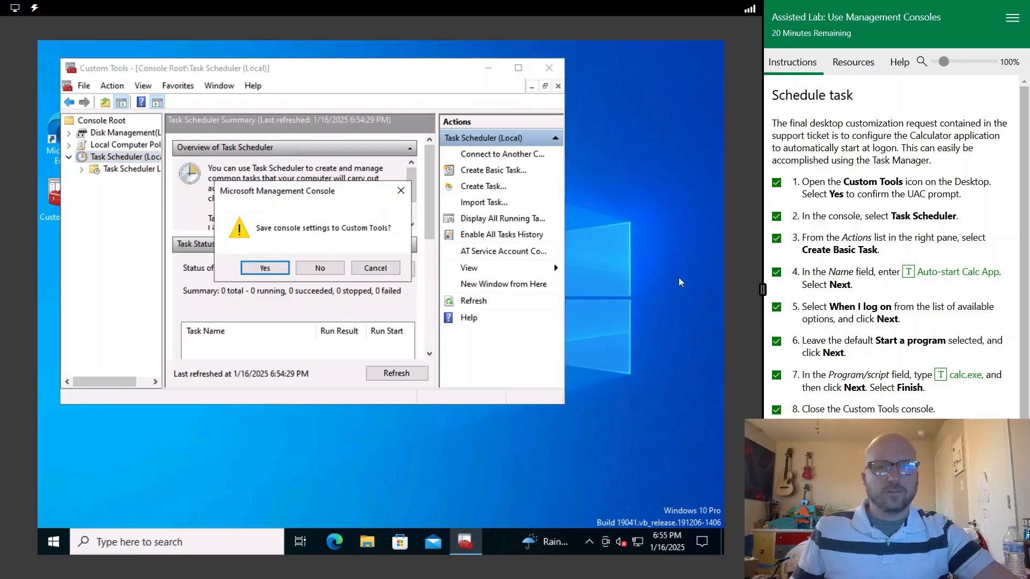
pyautogui.click(341, 267)
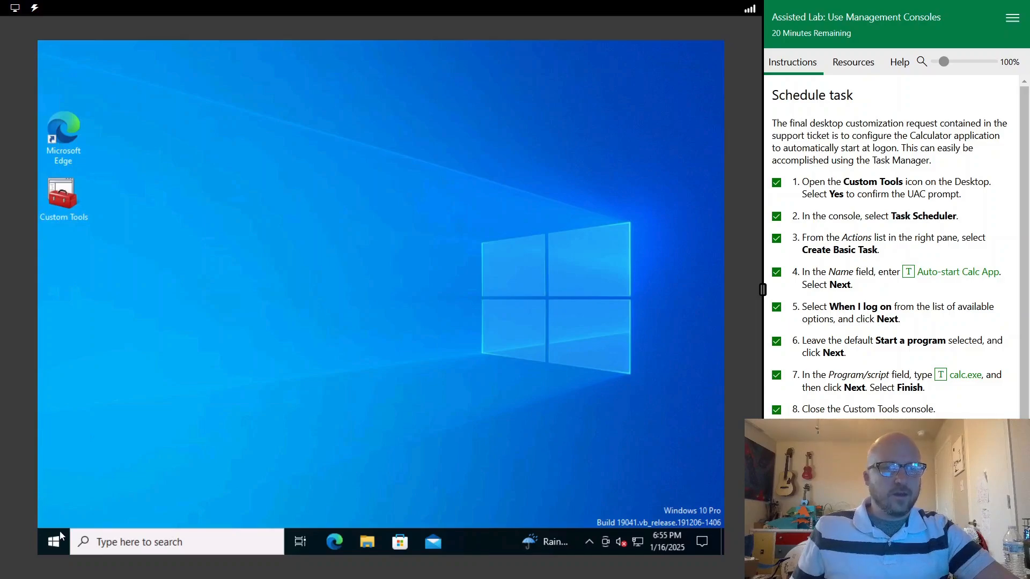
# Step: Sign out of Windows to test the Calculator logon task, and allow scripts to continue running after signing back in
pyautogui.rightClick(53, 541)
pyautogui.moveTo(124, 502)
pyautogui.click(268, 455)
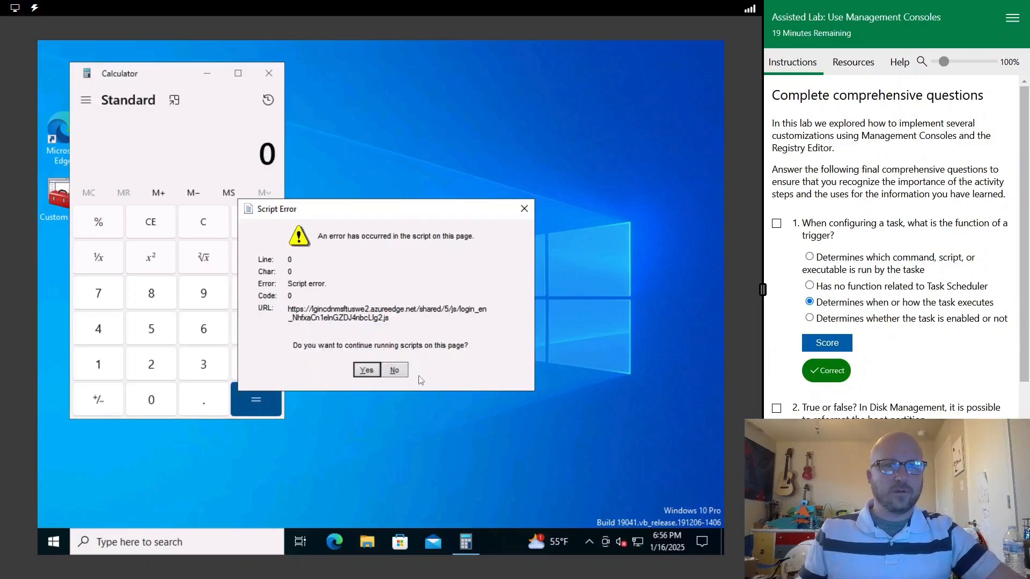
pyautogui.click(360, 376)
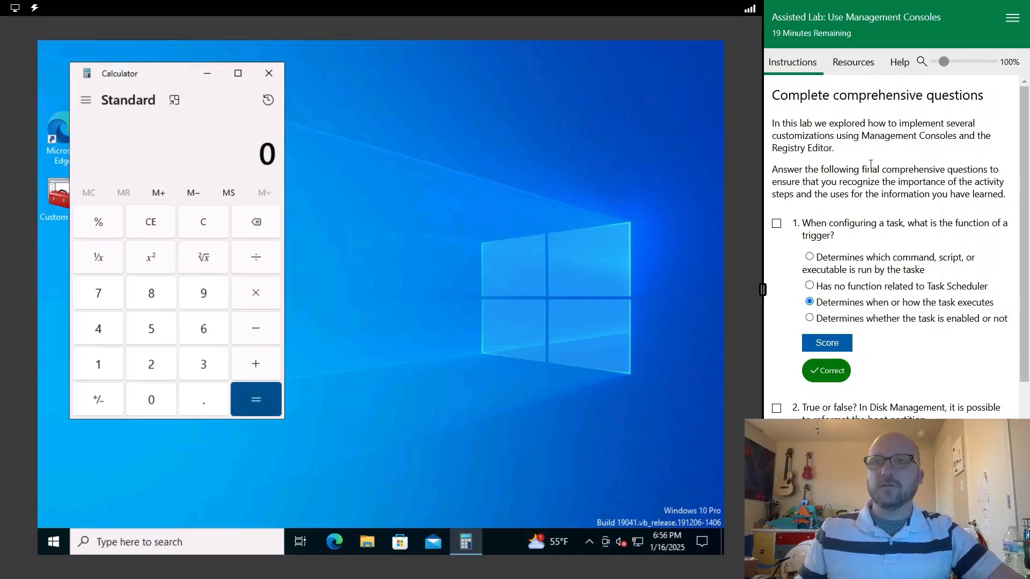
# Step: Review the question about a task trigger's function and mark question 1 complete
pyautogui.moveTo(807, 223); pyautogui.dragTo(899, 237)
pyautogui.click(912, 243)
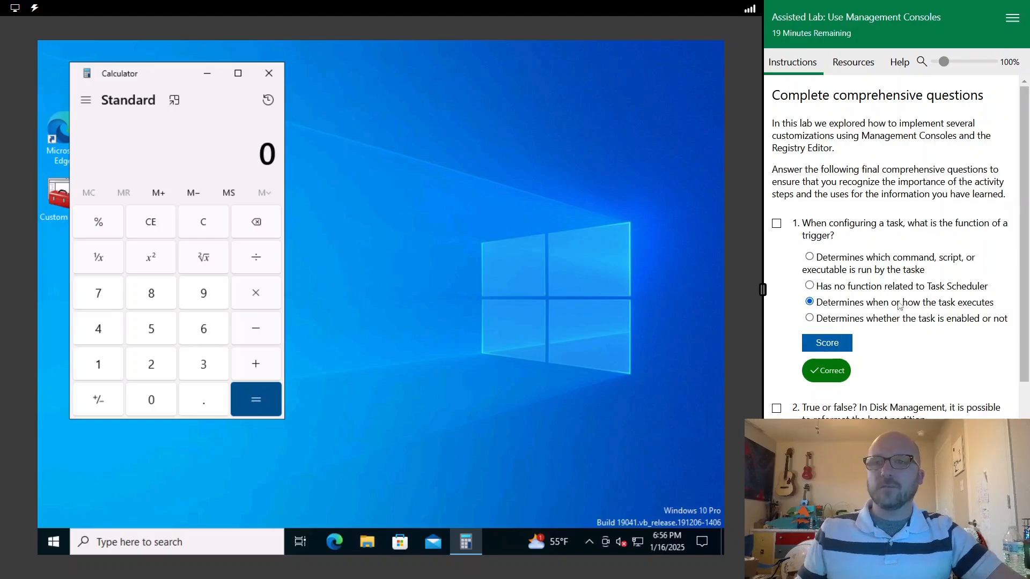
pyautogui.click(777, 224)
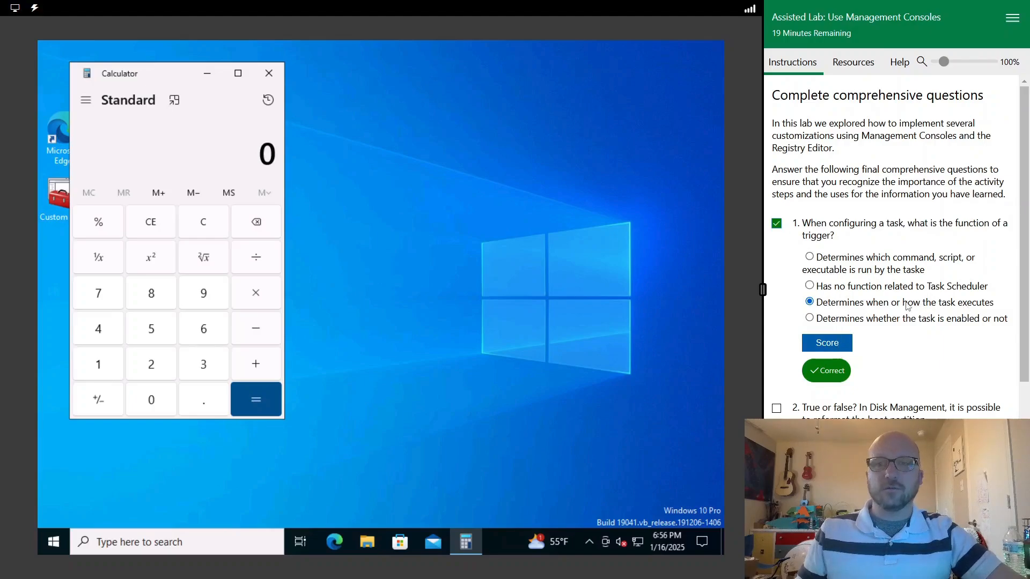
# Step: Review the true-or-false question on reformatting the boot partition in Disk Management and mark question 2 complete
pyautogui.scroll(-3, 910, 313)
pyautogui.moveTo(860, 275); pyautogui.dragTo(938, 276)
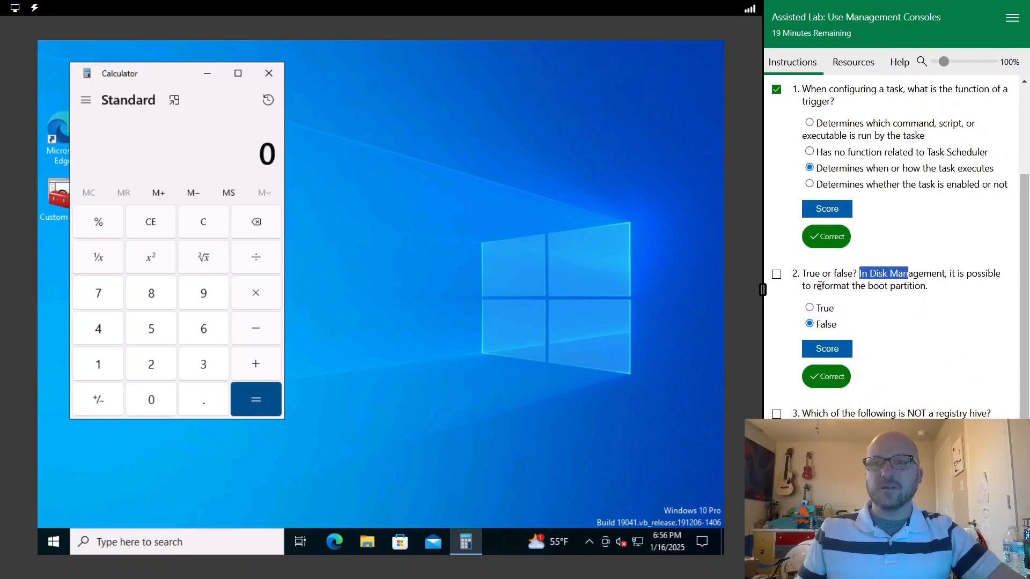
pyautogui.click(849, 289)
pyautogui.moveTo(865, 290); pyautogui.dragTo(888, 274)
pyautogui.click(868, 277)
pyautogui.click(777, 275)
# Step: Review the question about which item is not a registry hive and mark question 3 complete
pyautogui.scroll(-1, 923, 305)
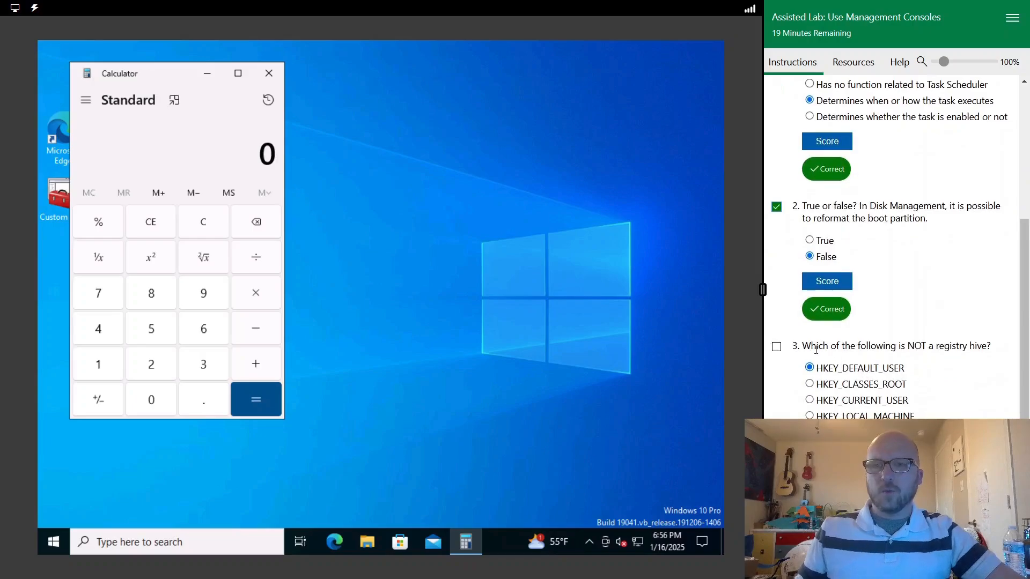
pyautogui.moveTo(810, 346); pyautogui.dragTo(1011, 352)
pyautogui.click(983, 350)
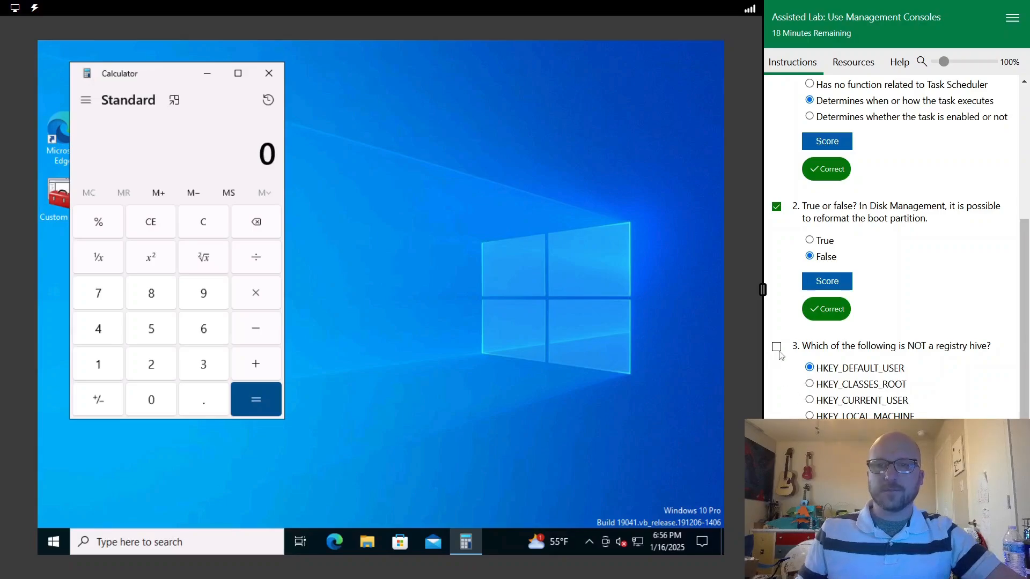
pyautogui.click(777, 347)
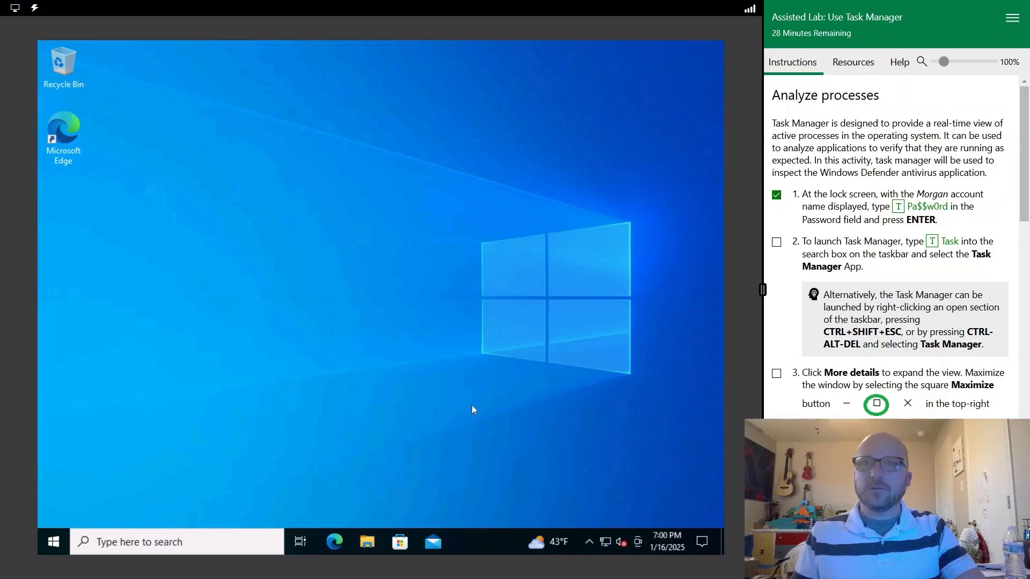
# Step: Search for Task to open Task Manager, maximize it in the More details view, and mark instruction 3 complete
pyautogui.click(200, 540)
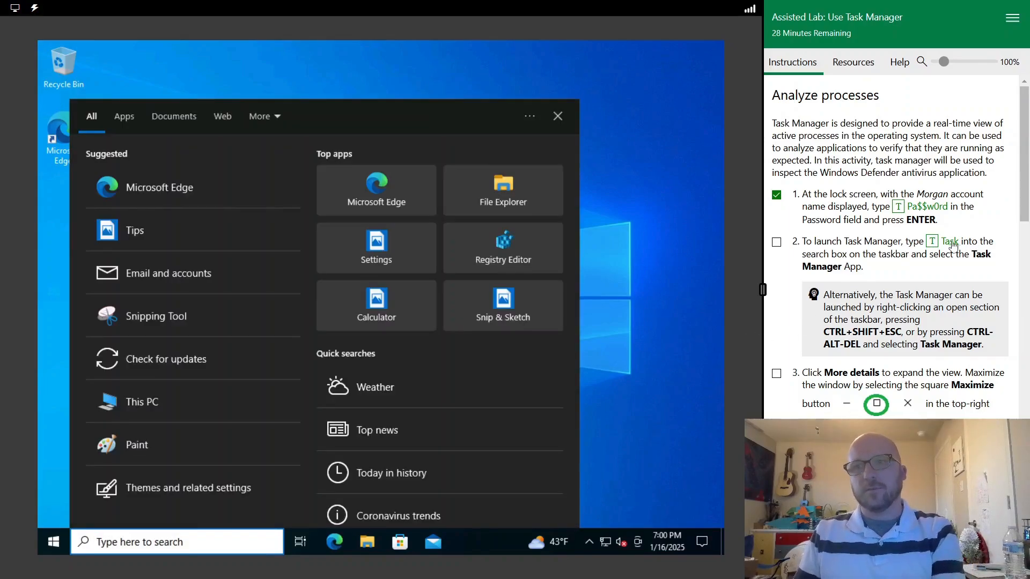
pyautogui.click(950, 245)
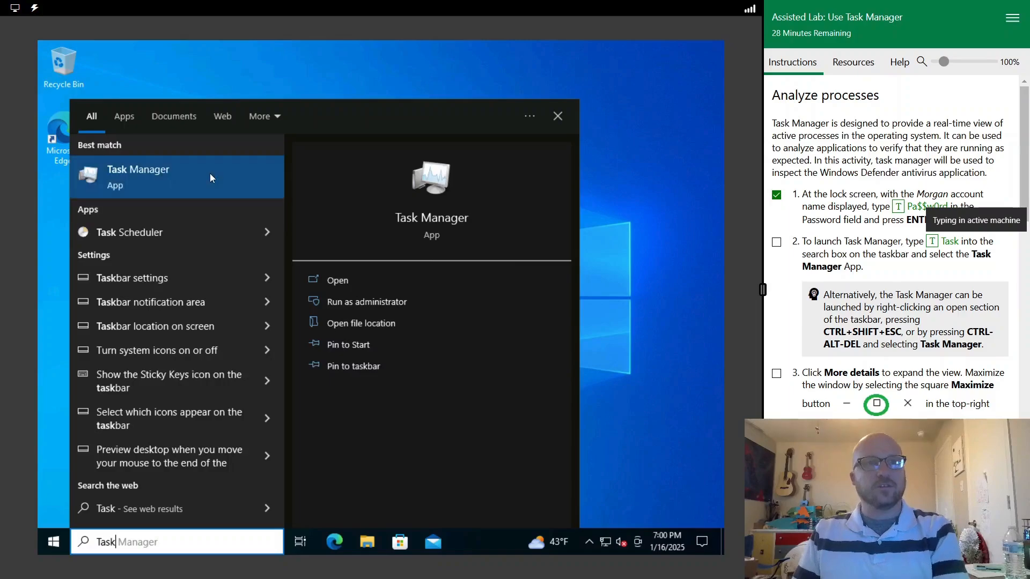
pyautogui.click(210, 173)
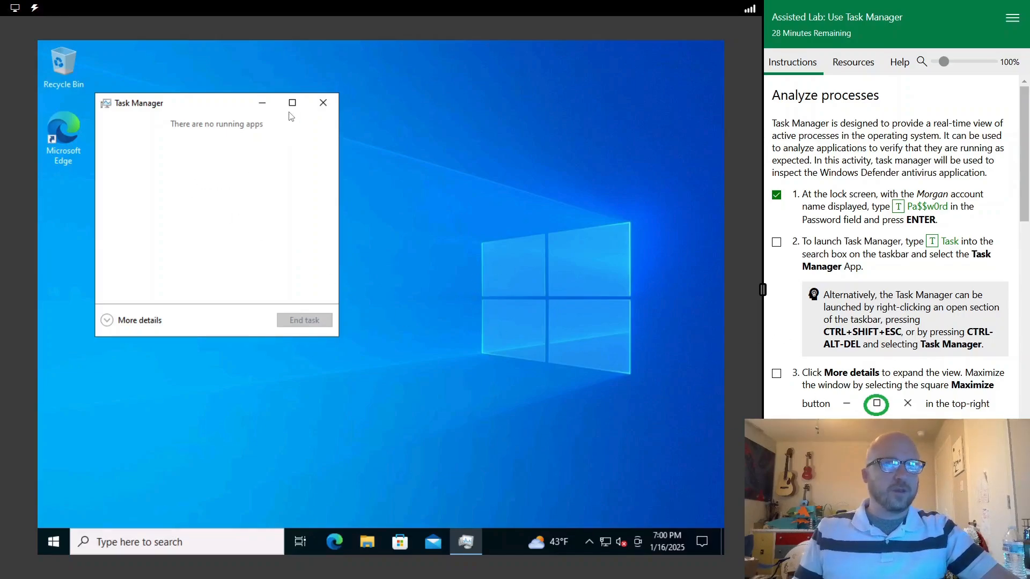
pyautogui.click(115, 320)
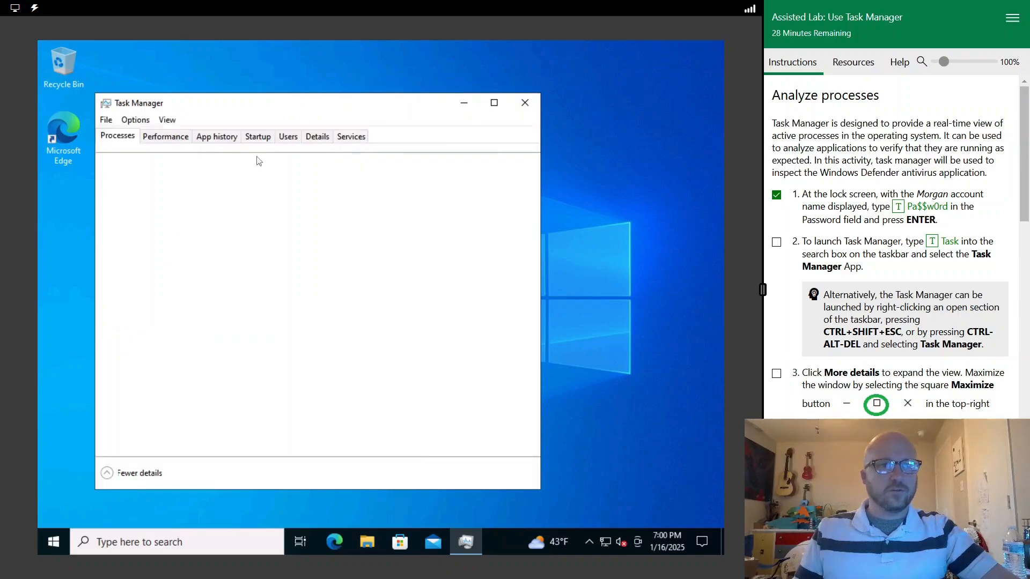
pyautogui.click(496, 107)
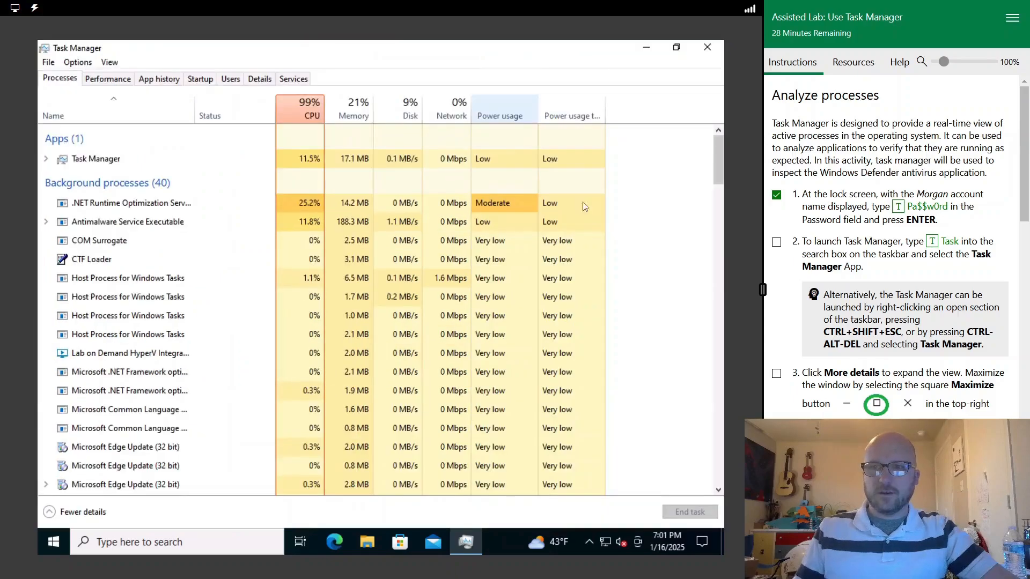
pyautogui.click(776, 374)
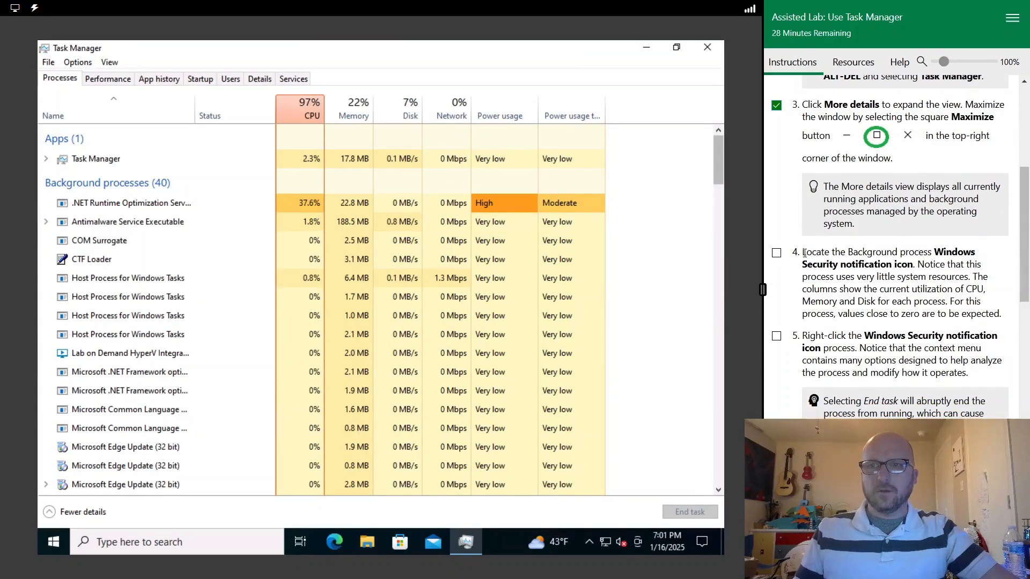
# Step: Widen the process Name column, select the Windows Security notification icon background process, and mark instruction 4 complete
pyautogui.moveTo(840, 252); pyautogui.dragTo(935, 252)
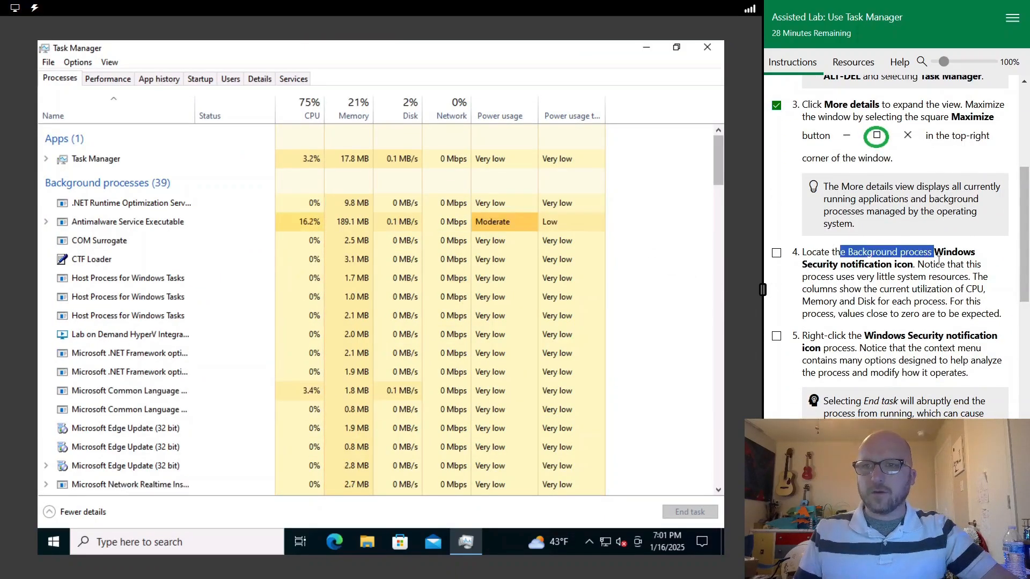
pyautogui.click(889, 271)
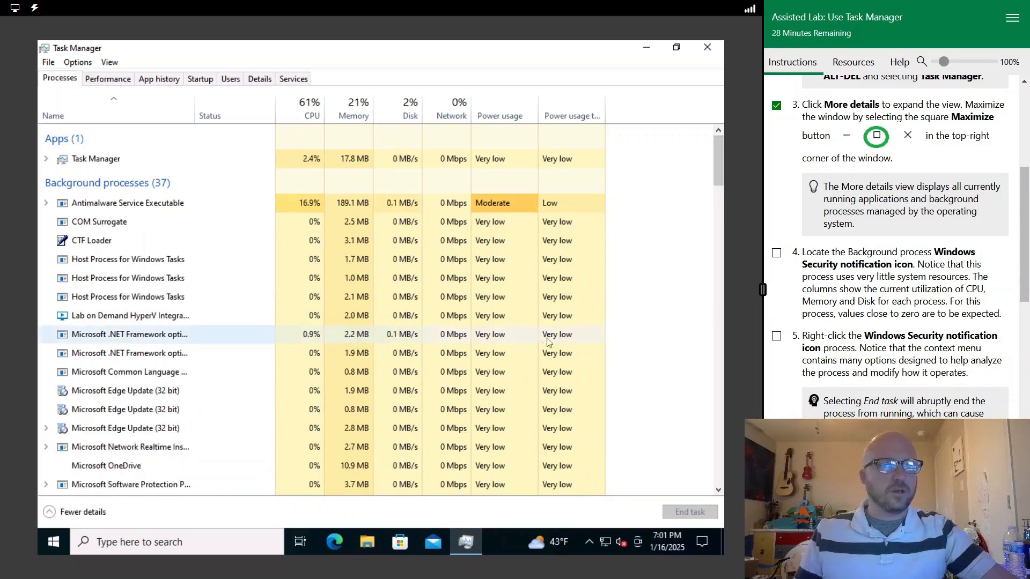
pyautogui.scroll(-3, 352, 297)
pyautogui.scroll(-20, 350, 297)
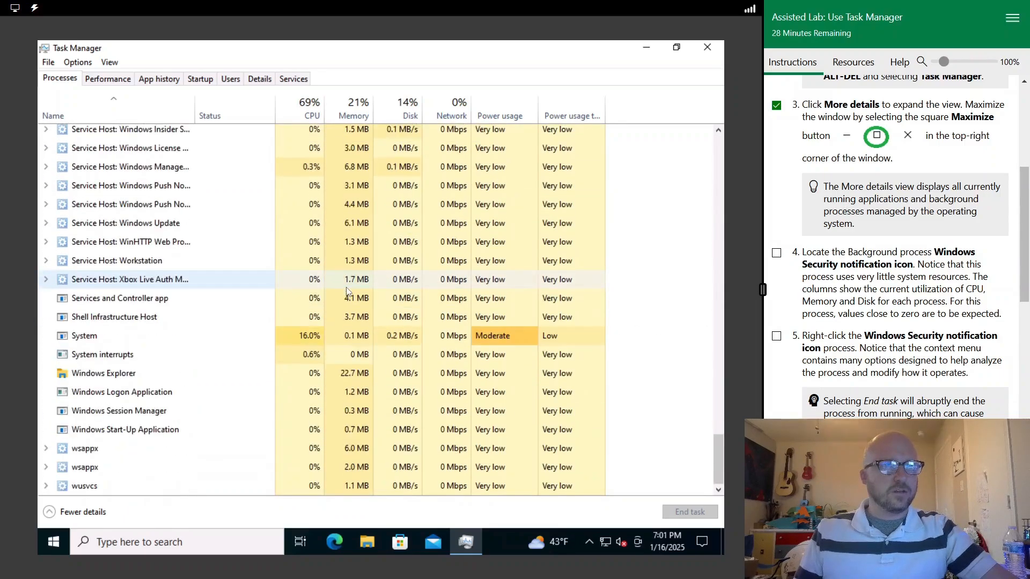
pyautogui.scroll(4, 319, 336)
pyautogui.scroll(18, 320, 336)
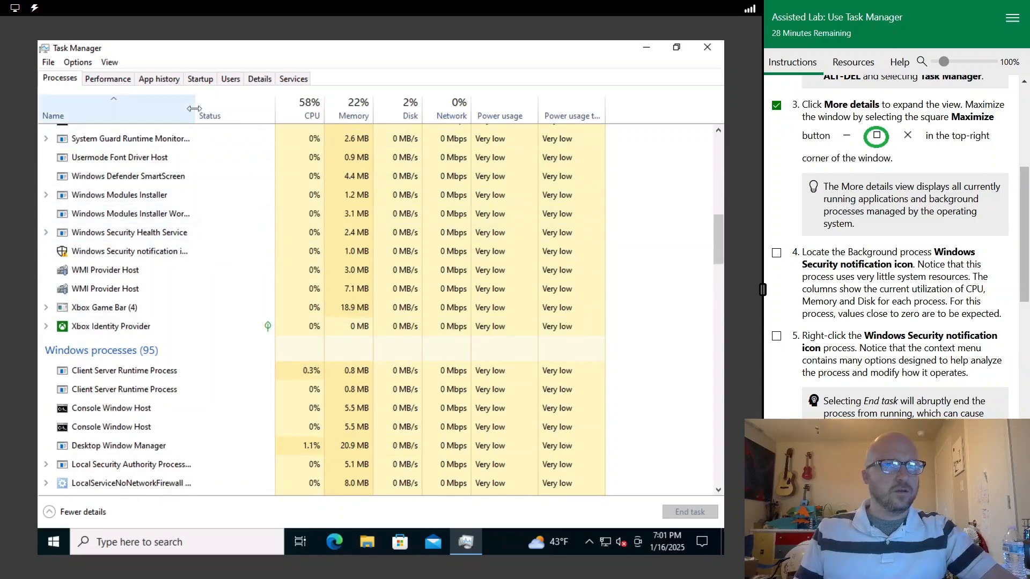
pyautogui.moveTo(211, 109); pyautogui.dragTo(245, 110)
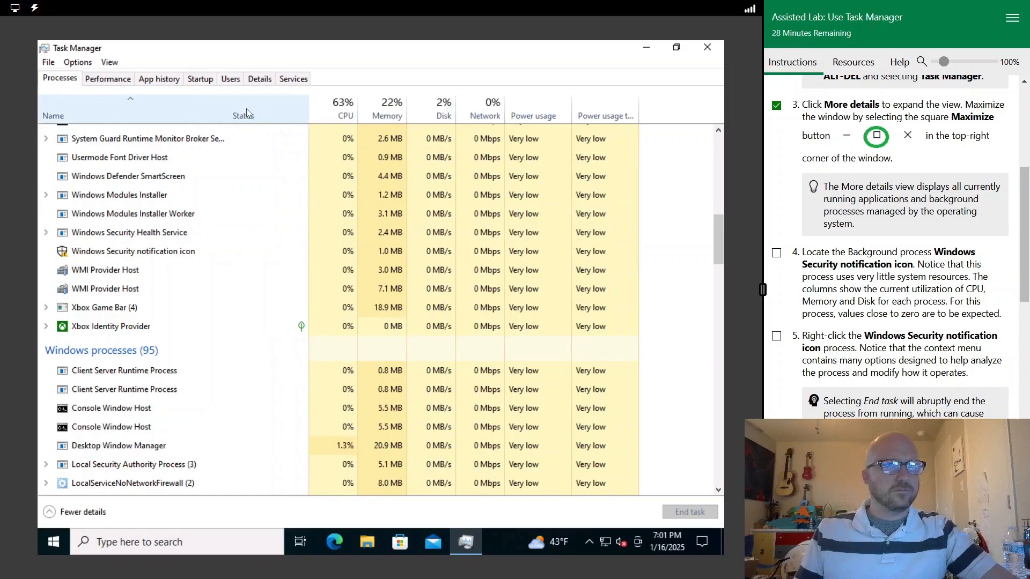
pyautogui.click(184, 254)
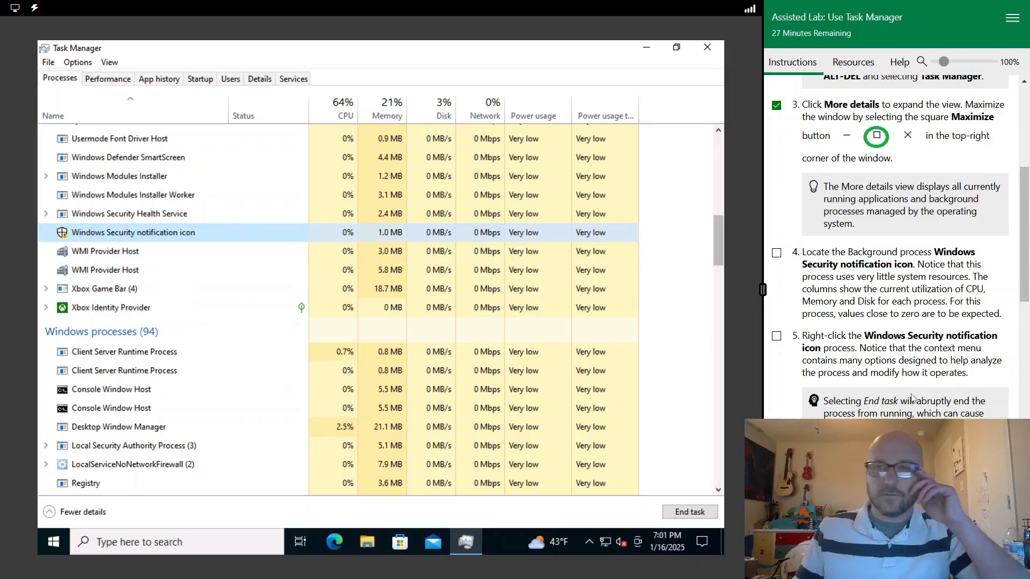
pyautogui.click(776, 253)
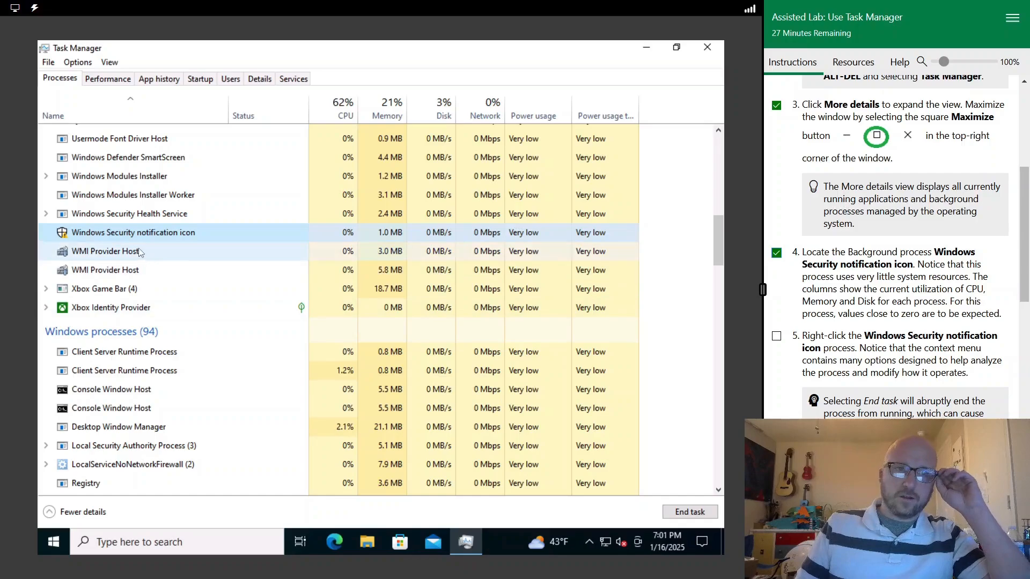
# Step: Review the Windows Security notification icon process's context options and the End task warning, and mark instruction 5 complete
pyautogui.rightClick(150, 239)
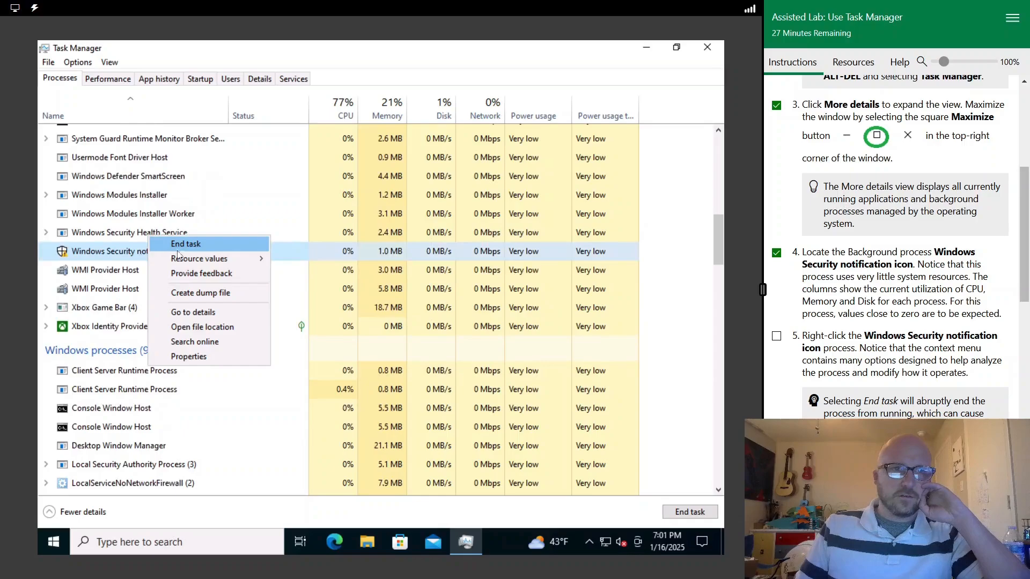
pyautogui.scroll(-3, 831, 350)
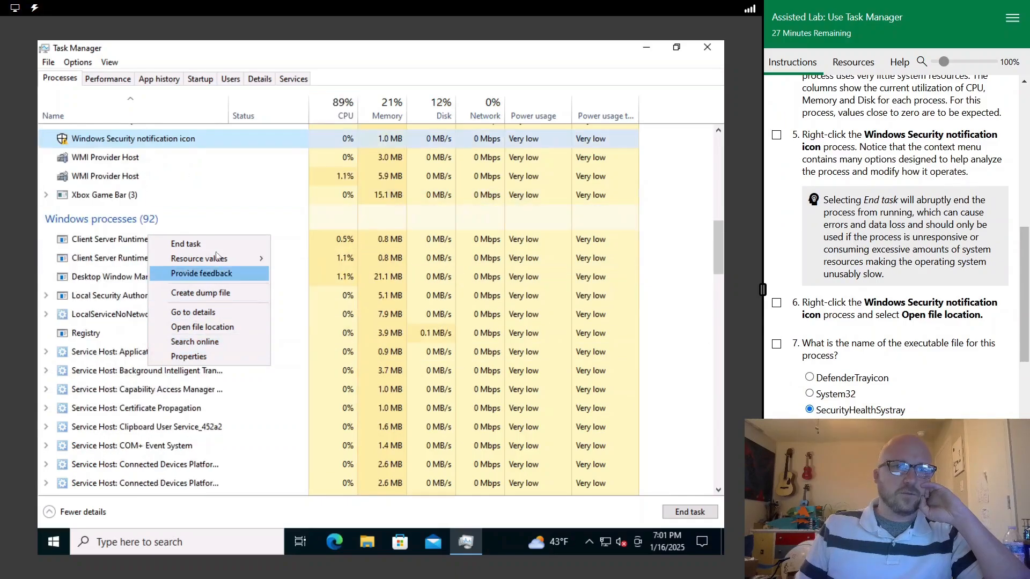
pyautogui.moveTo(213, 263)
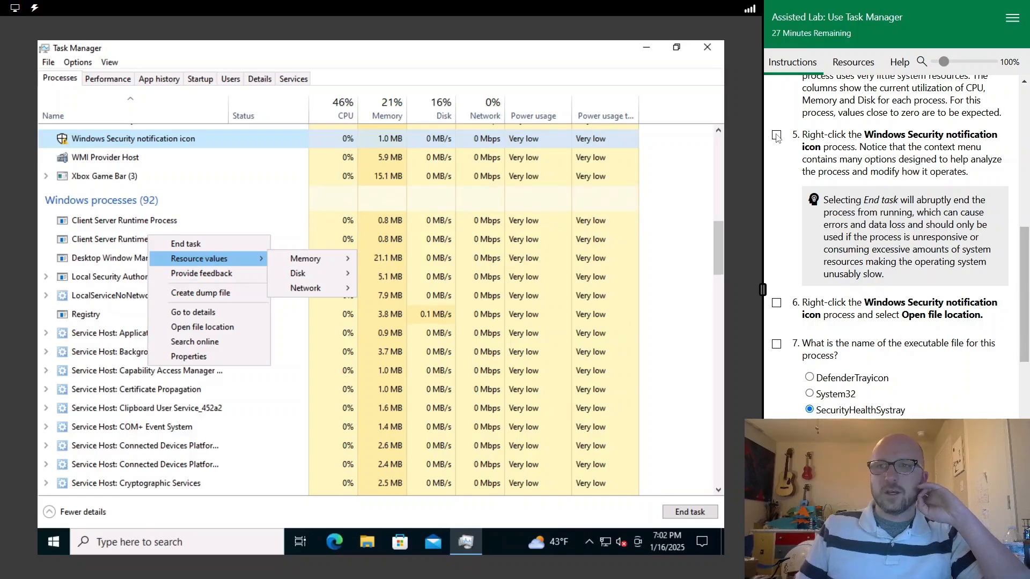
pyautogui.moveTo(927, 225); pyautogui.dragTo(987, 263)
pyautogui.click(922, 268)
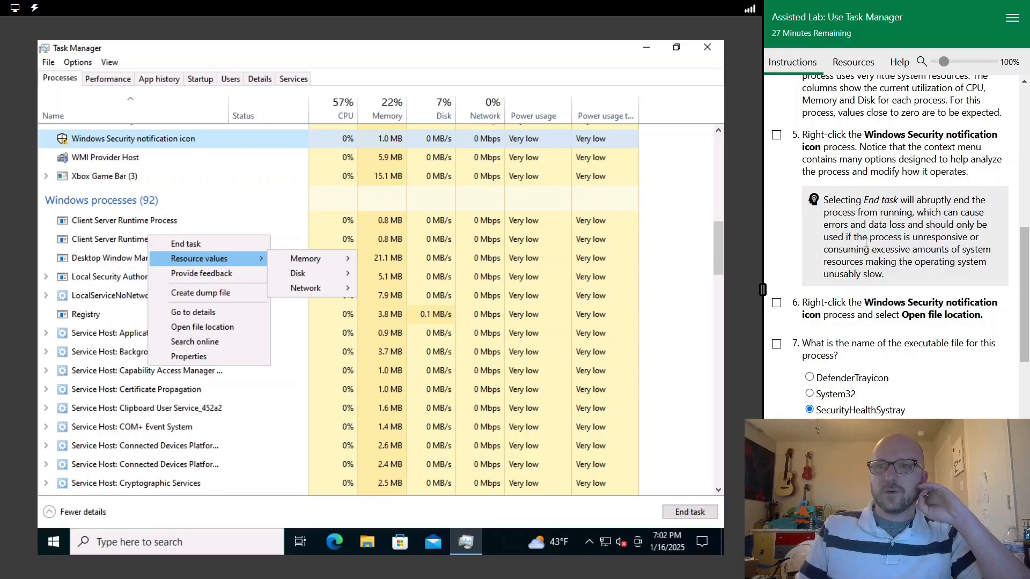
pyautogui.moveTo(857, 236); pyautogui.dragTo(937, 280)
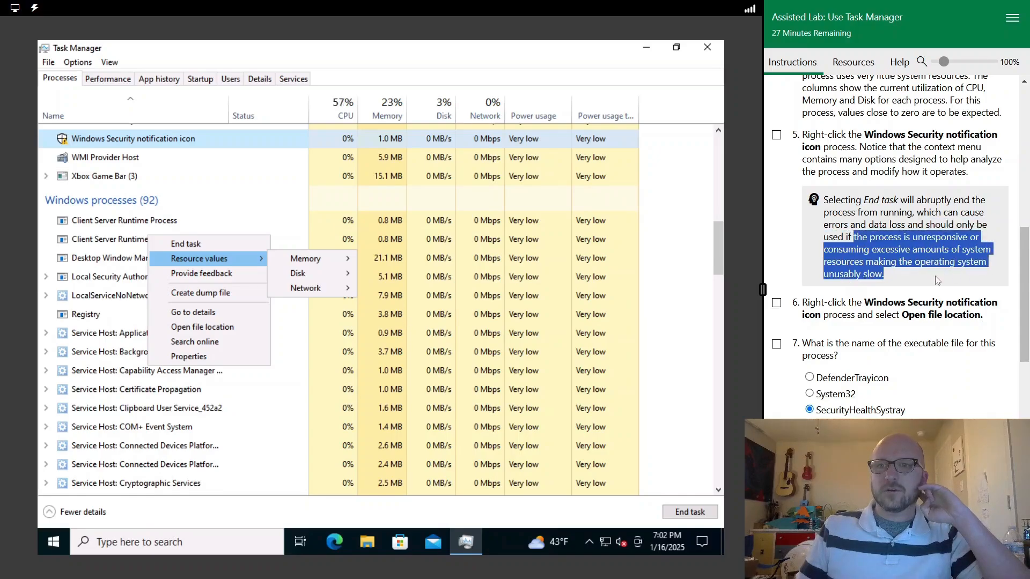
pyautogui.click(932, 276)
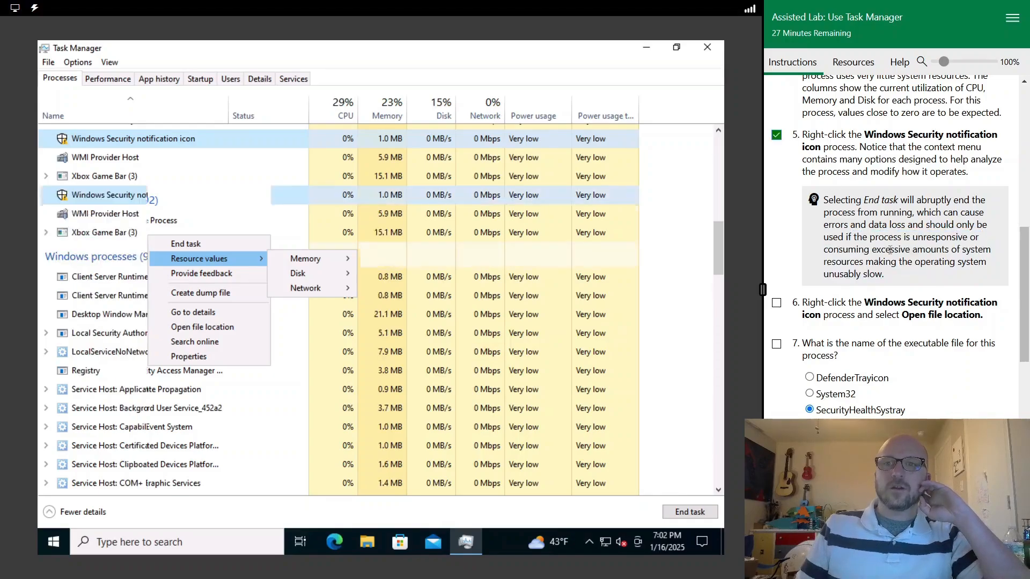
# Step: Try to open the Windows Security notification icon process's file location and select SecurityHealthSystray in System32
pyautogui.scroll(-1, 890, 250)
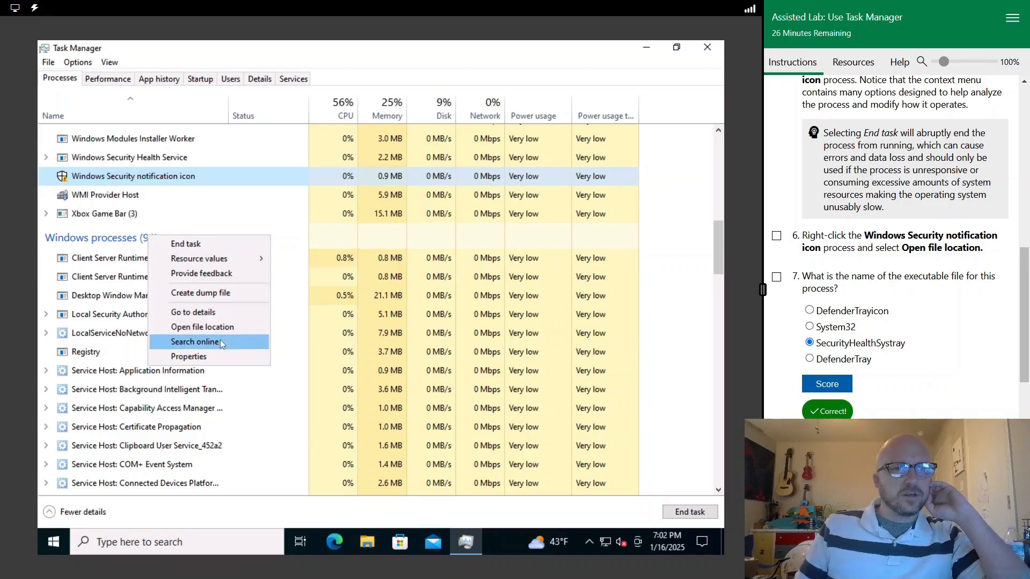
pyautogui.click(186, 172)
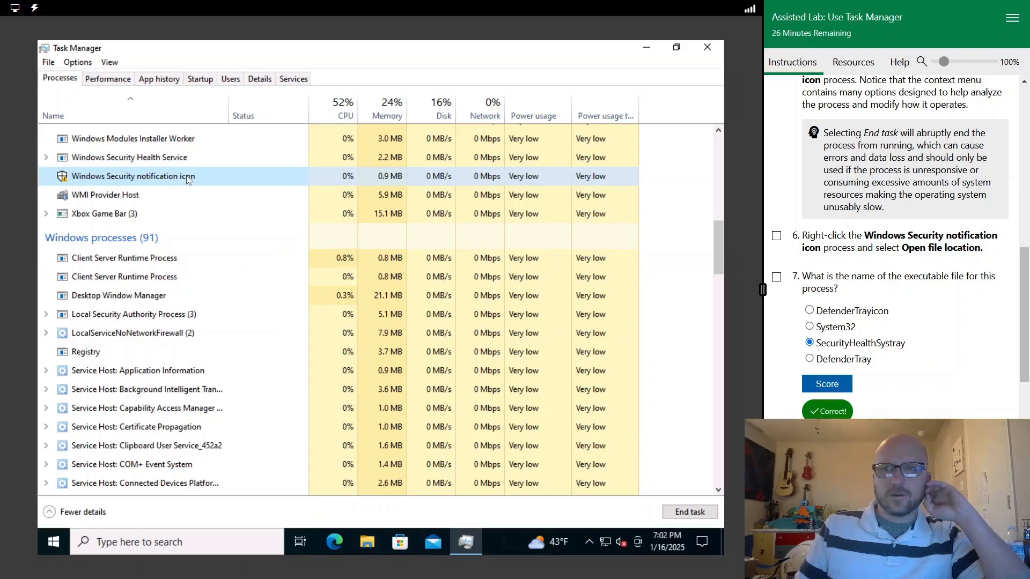
pyautogui.scroll(4, 188, 180)
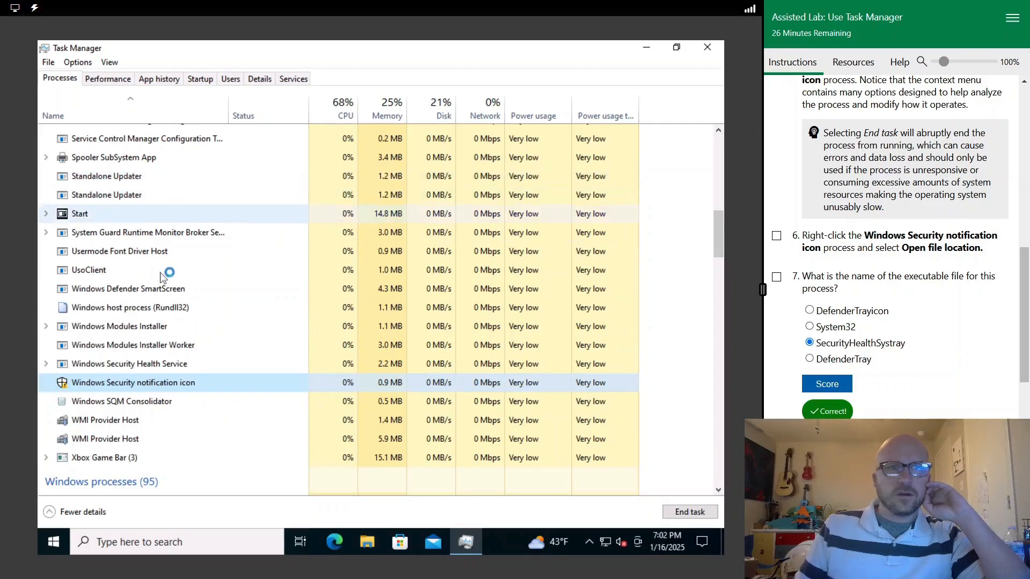
pyautogui.scroll(-2, 188, 374)
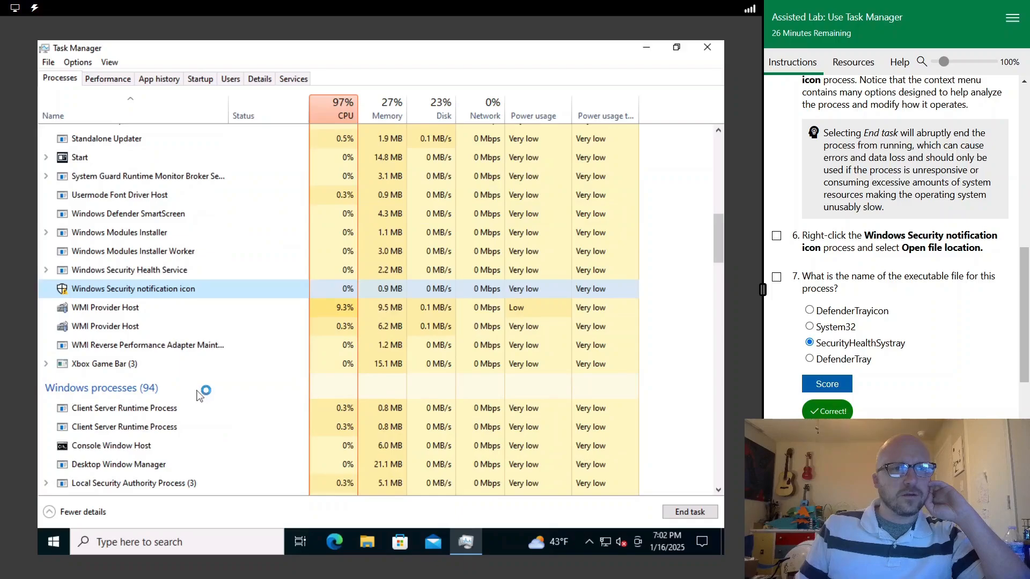
pyautogui.rightClick(171, 290)
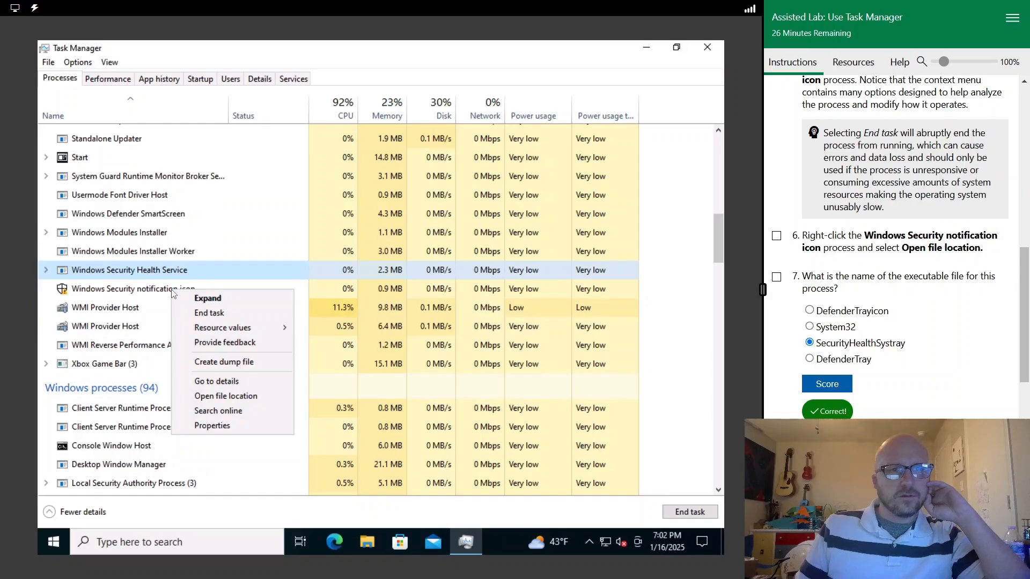
pyautogui.click(223, 395)
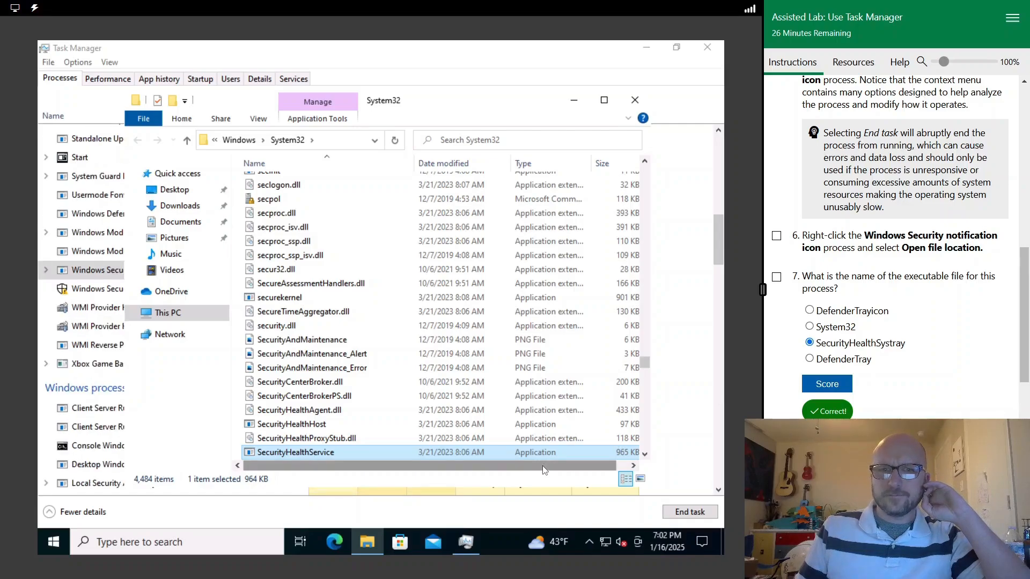
pyautogui.moveTo(545, 471)
pyautogui.mouseDown()
pyautogui.moveTo(557, 469)
pyautogui.moveTo(543, 470)
pyautogui.mouseUp()
pyautogui.scroll(-2, 510, 423)
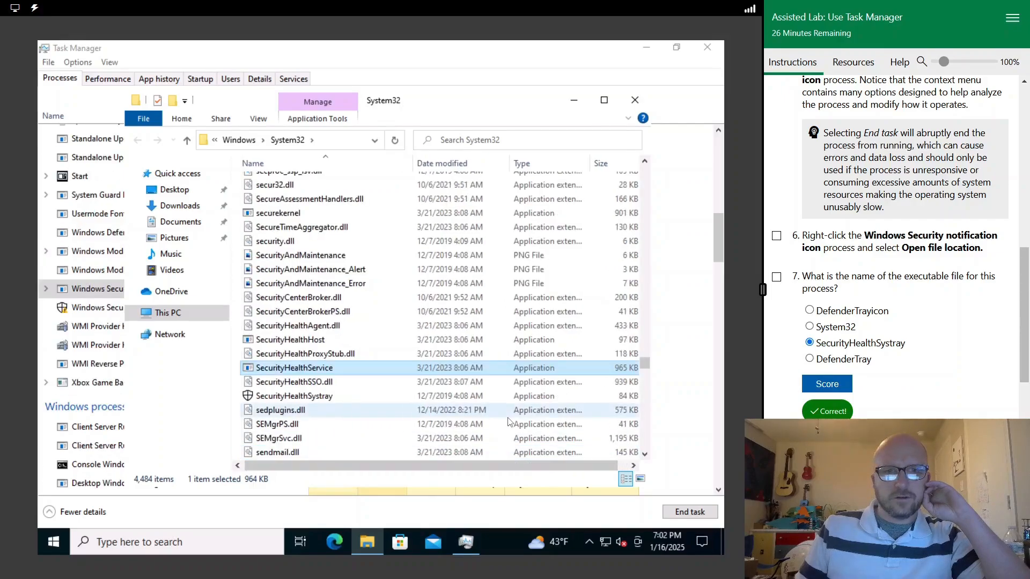
pyautogui.click(348, 397)
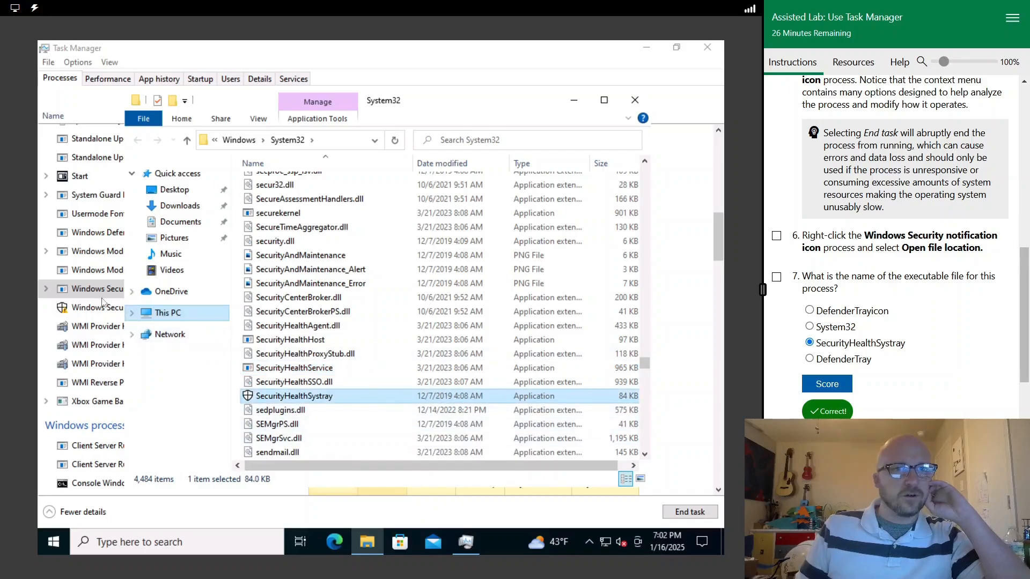
# Step: Open the Windows Security notification icon process's file location to check its executable, mark instructions 6 and 7 complete, and close the System32 window
pyautogui.rightClick(87, 308)
pyautogui.click(83, 306)
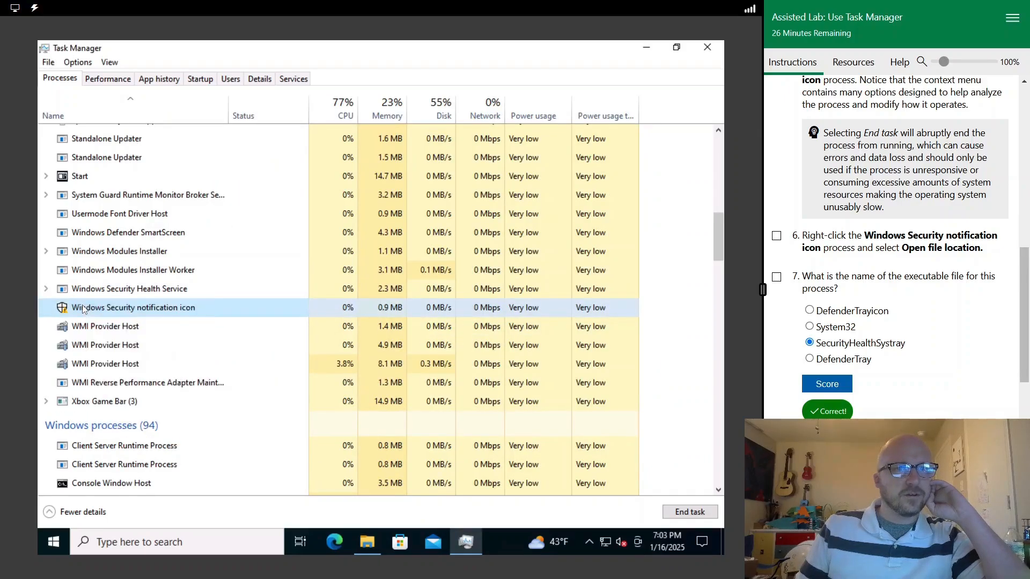
pyautogui.rightClick(105, 313)
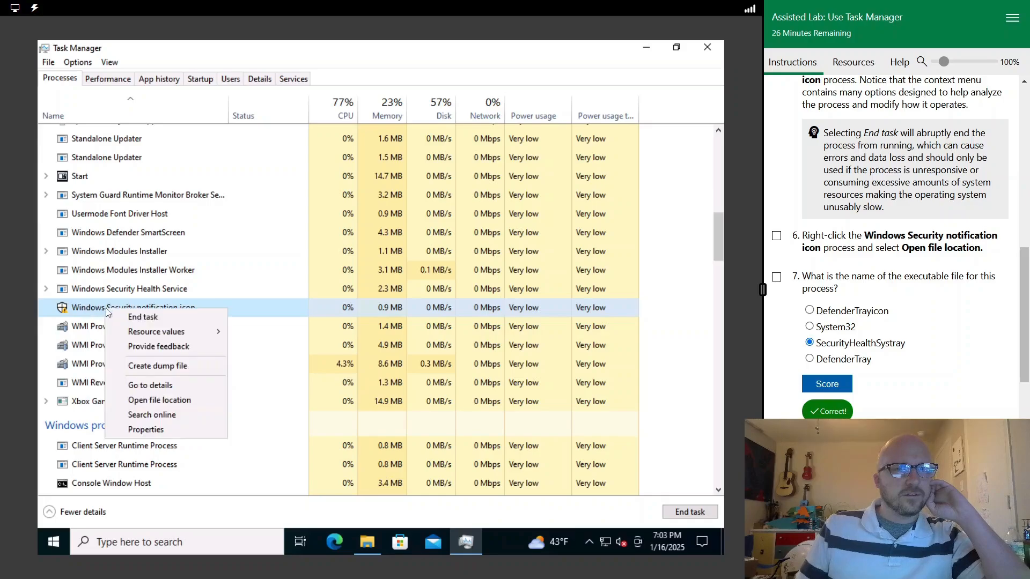
pyautogui.click(163, 401)
pyautogui.click(326, 398)
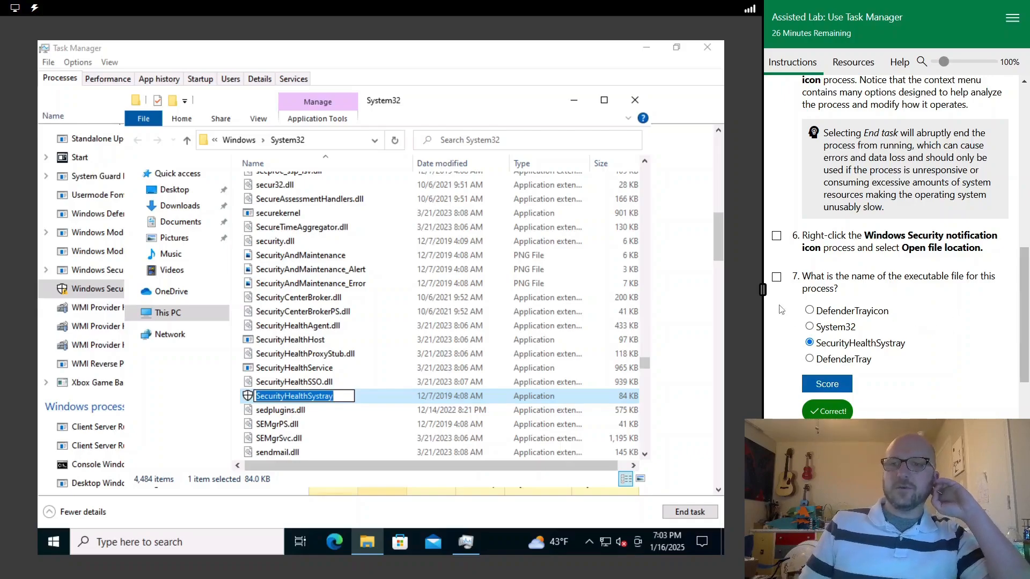
pyautogui.click(777, 279)
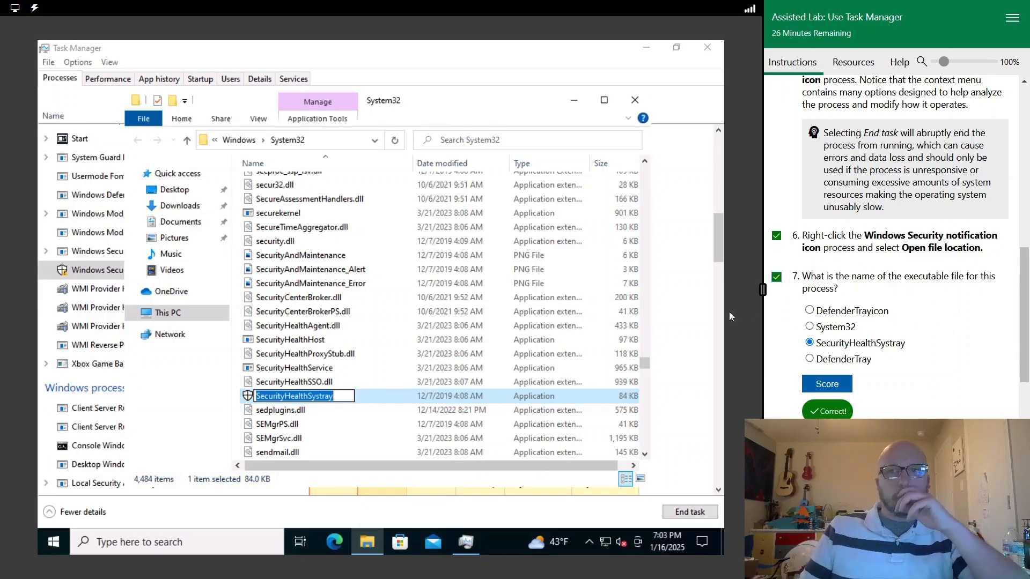
pyautogui.doubleClick(103, 270)
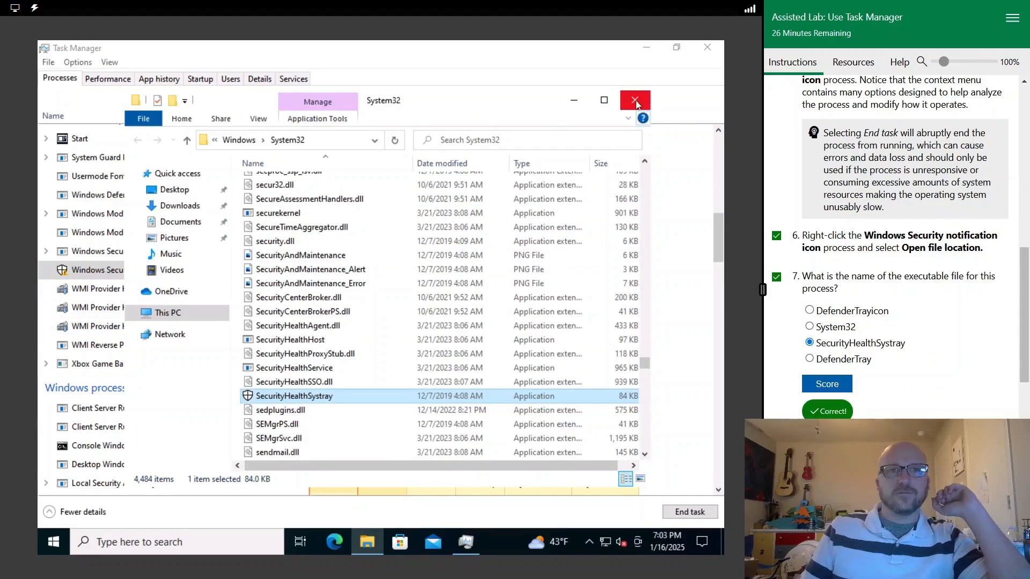
pyautogui.click(635, 101)
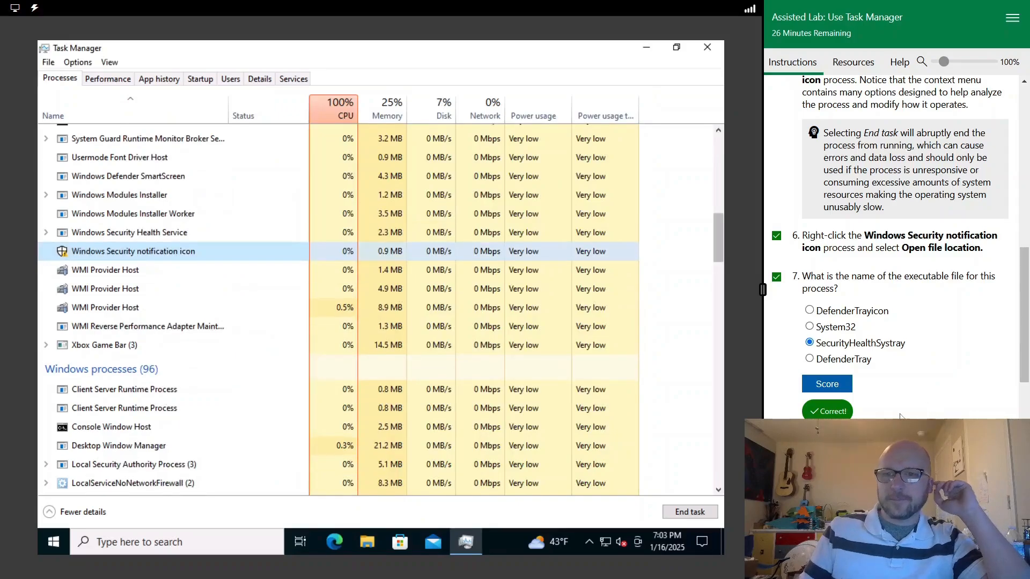
# Step: Reopen the Windows Security notification icon process's file location and show the properties of the SecurityHealthSystray executable
pyautogui.scroll(-3, 901, 417)
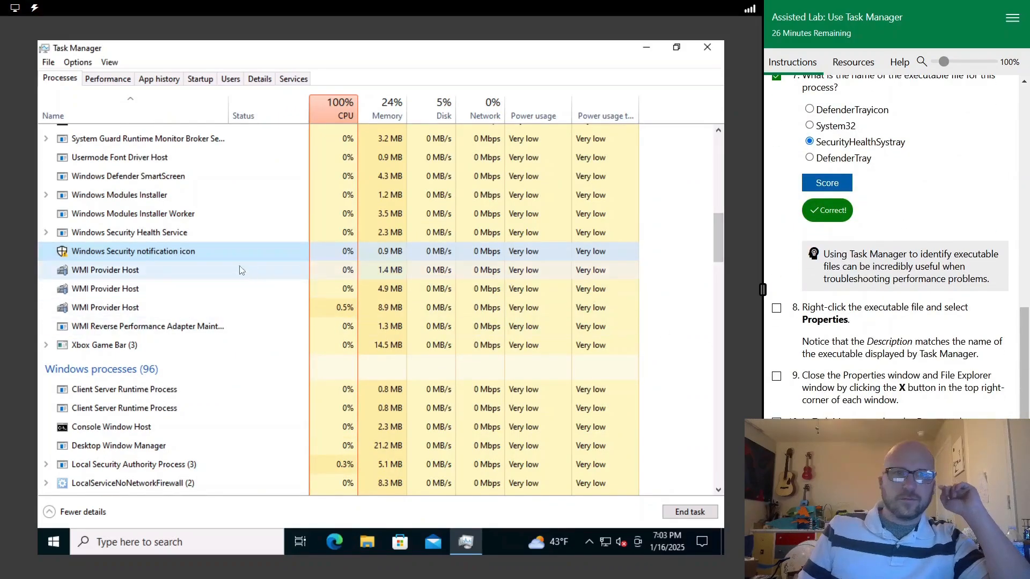
pyautogui.rightClick(202, 251)
pyautogui.click(254, 343)
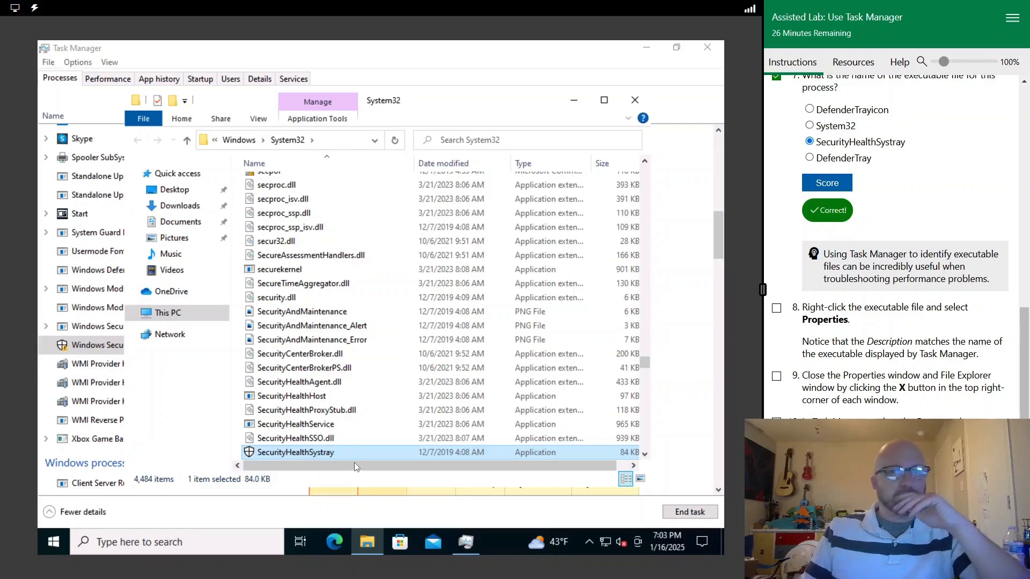
pyautogui.rightClick(355, 459)
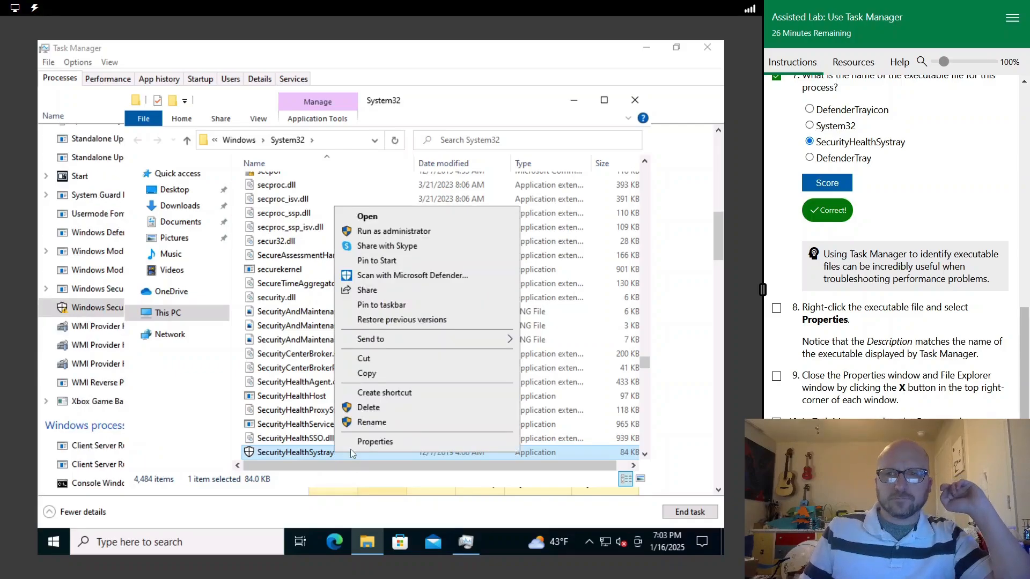
pyautogui.click(385, 441)
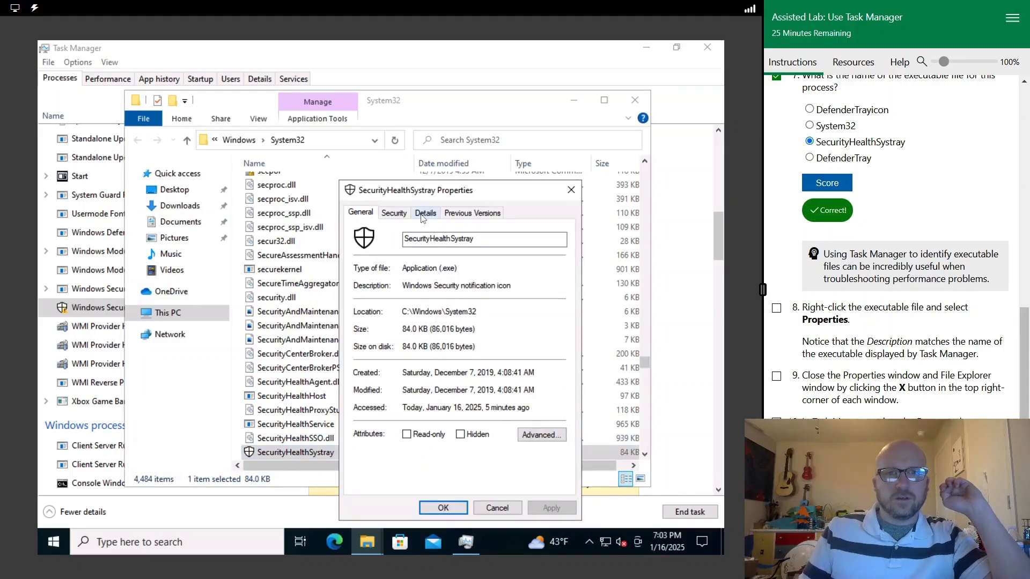
# Step: Compare the SecurityHealthSystray description with the process name in Task Manager, and close the Properties and System32 windows
pyautogui.moveTo(405, 286); pyautogui.dragTo(500, 286)
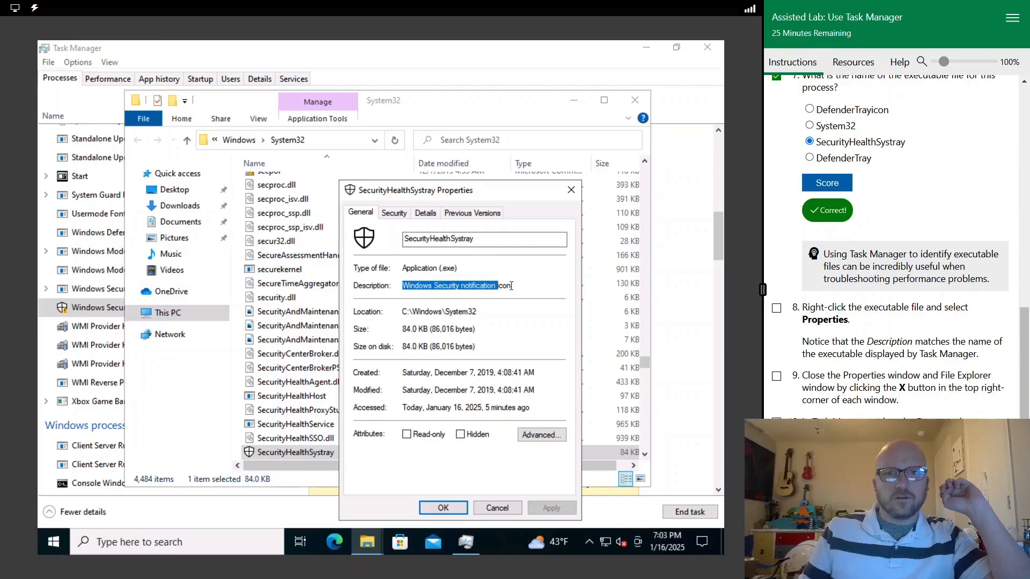
pyautogui.click(499, 286)
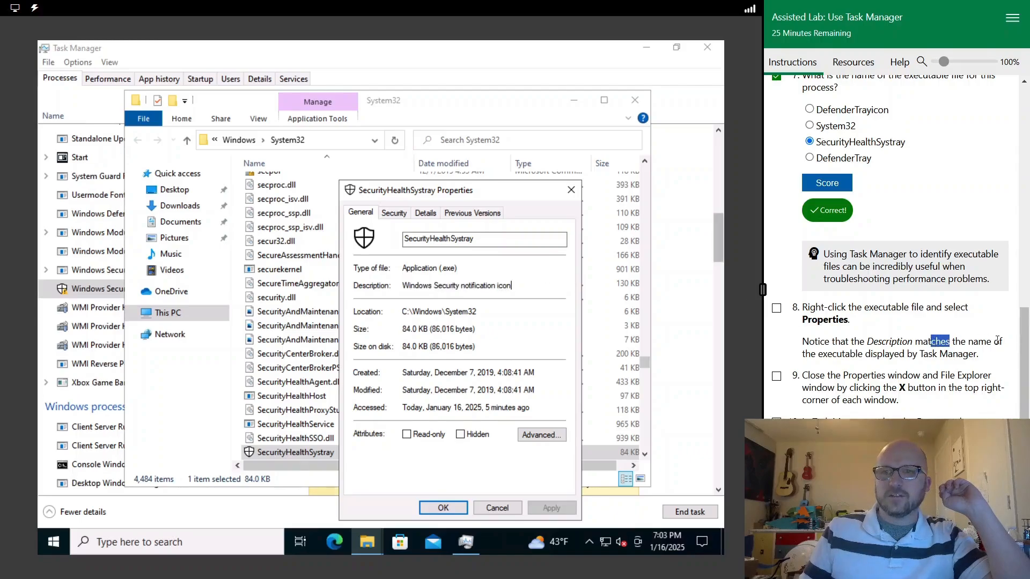
pyautogui.moveTo(920, 354); pyautogui.dragTo(969, 354)
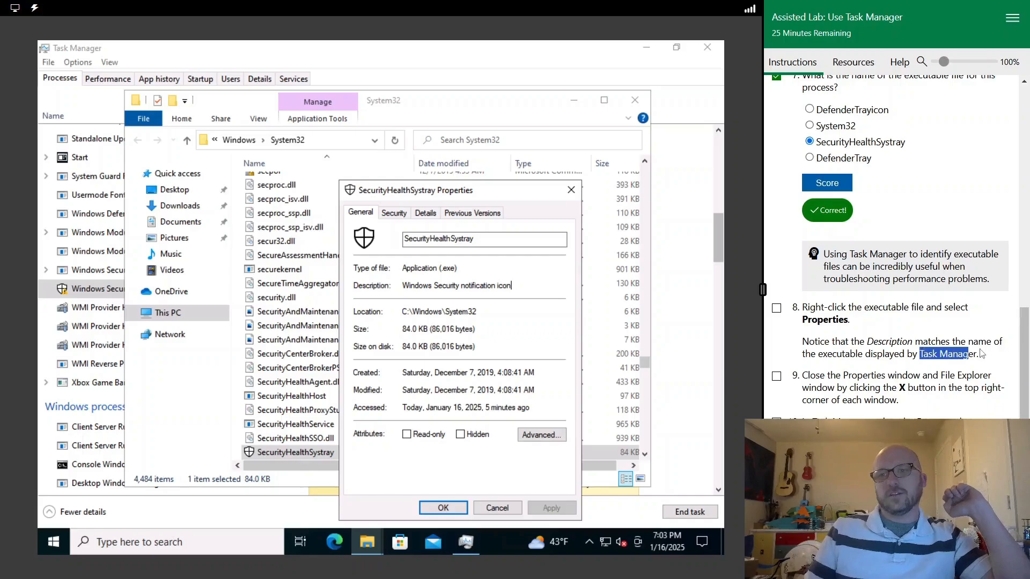
pyautogui.click(572, 190)
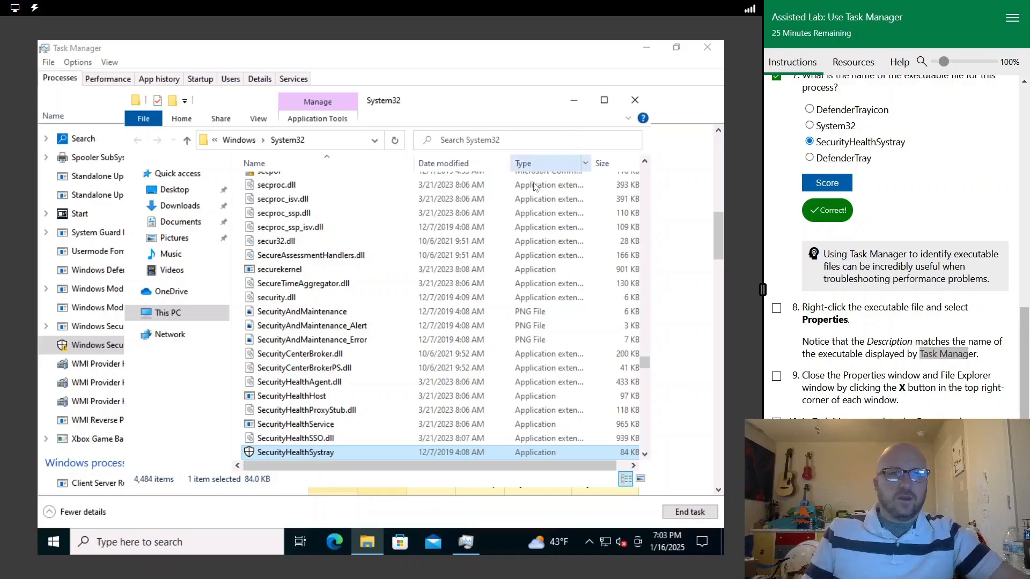
pyautogui.click(635, 100)
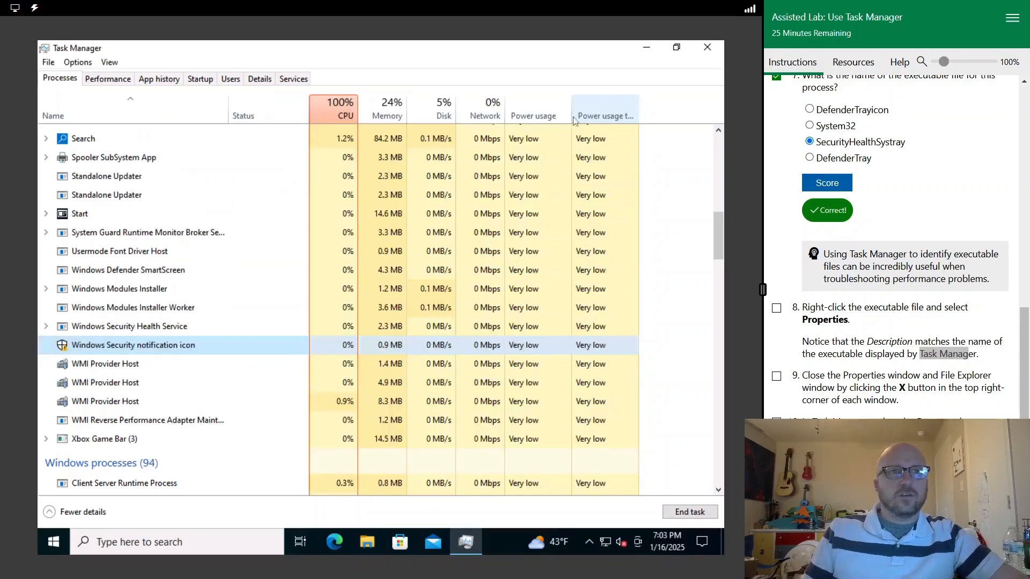
# Step: Show Task Manager's startup apps, review instruction 10 about their startup impact, and select the Microsoft OneDrive entry
pyautogui.click(191, 81)
pyautogui.scroll(-3, 885, 370)
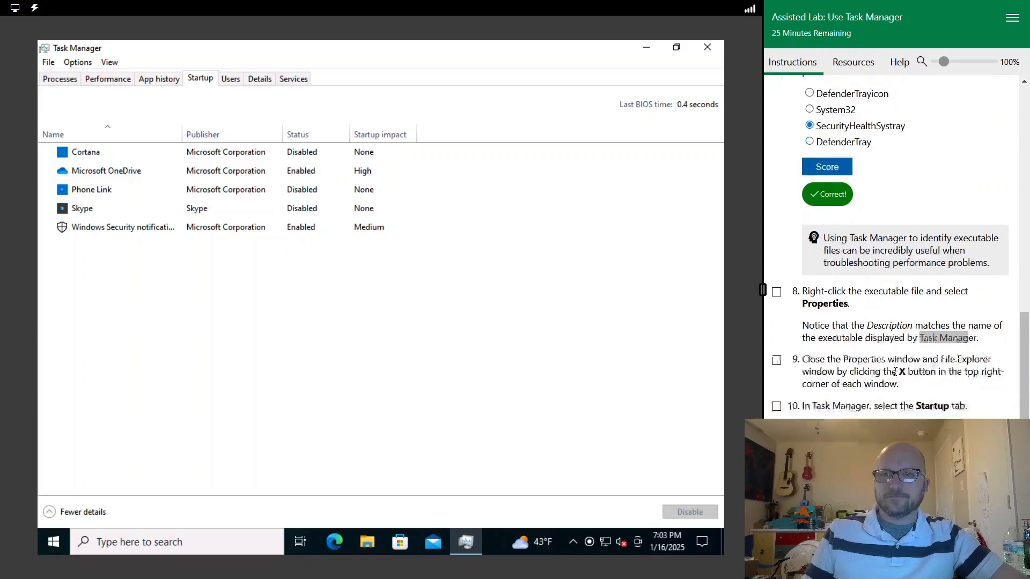
pyautogui.moveTo(878, 312); pyautogui.dragTo(979, 312)
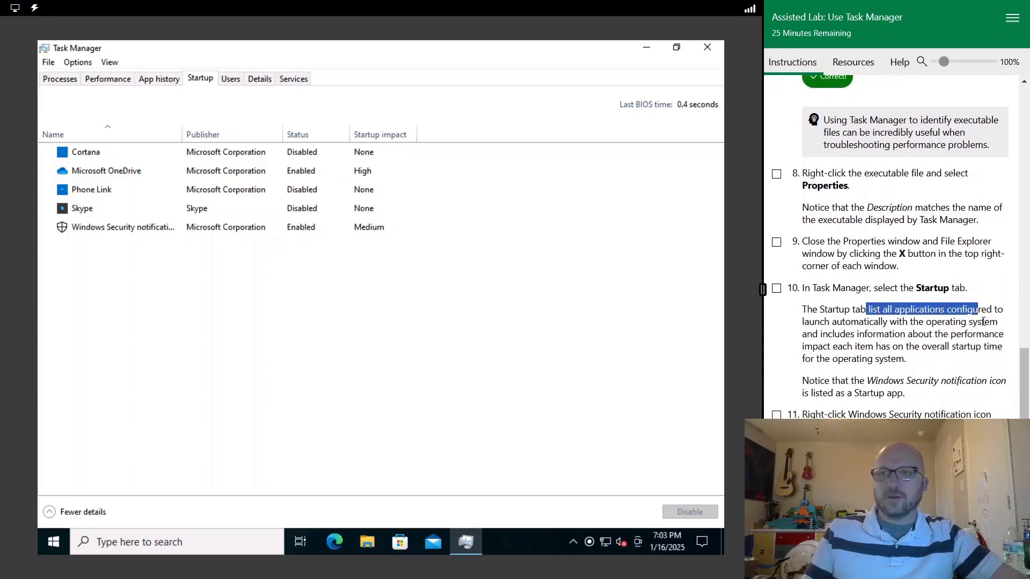
pyautogui.click(837, 341)
pyautogui.moveTo(822, 330); pyautogui.dragTo(975, 358)
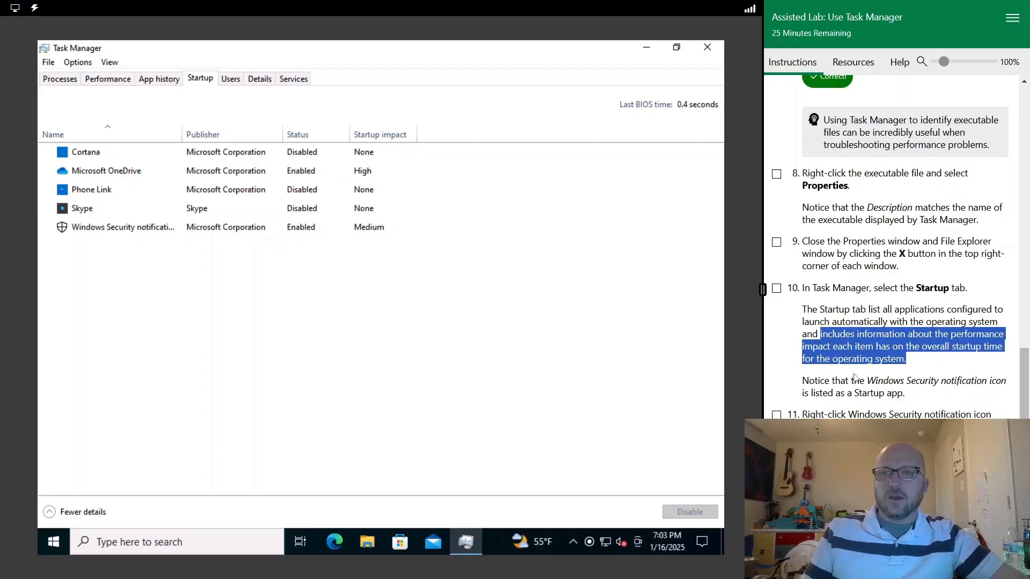
pyautogui.click(873, 335)
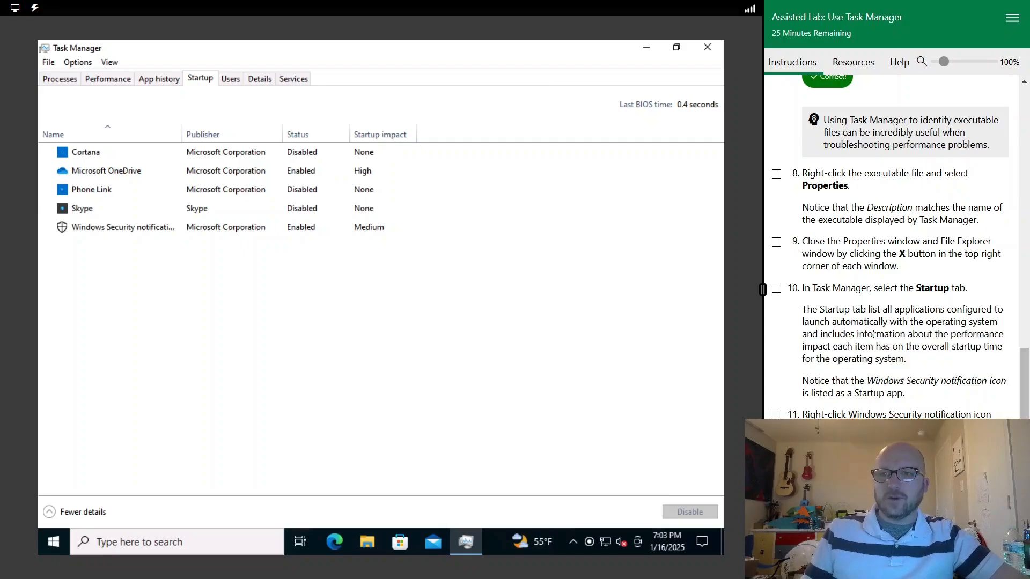
pyautogui.moveTo(829, 345); pyautogui.dragTo(885, 346)
pyautogui.click(885, 346)
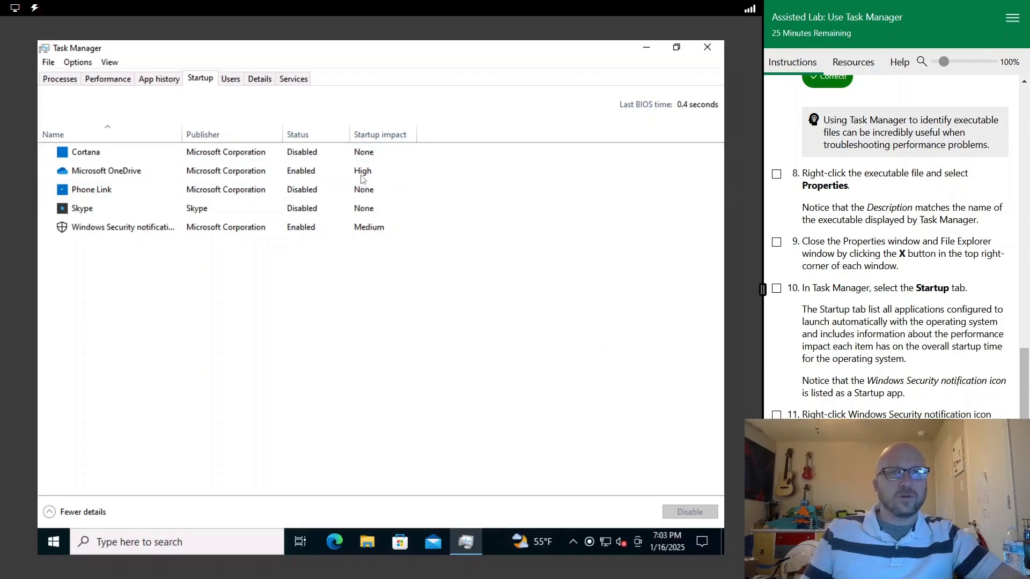
pyautogui.click(361, 170)
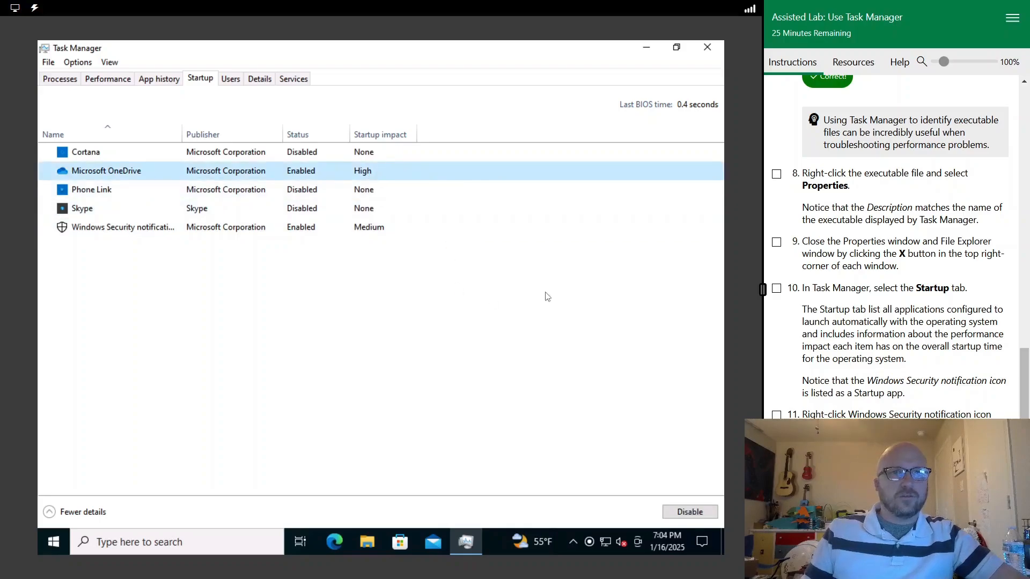
# Step: Widen the startup list's Name column to show the full Windows Security notification icon name, and mark instructions 9 and 10 complete
pyautogui.click(164, 231)
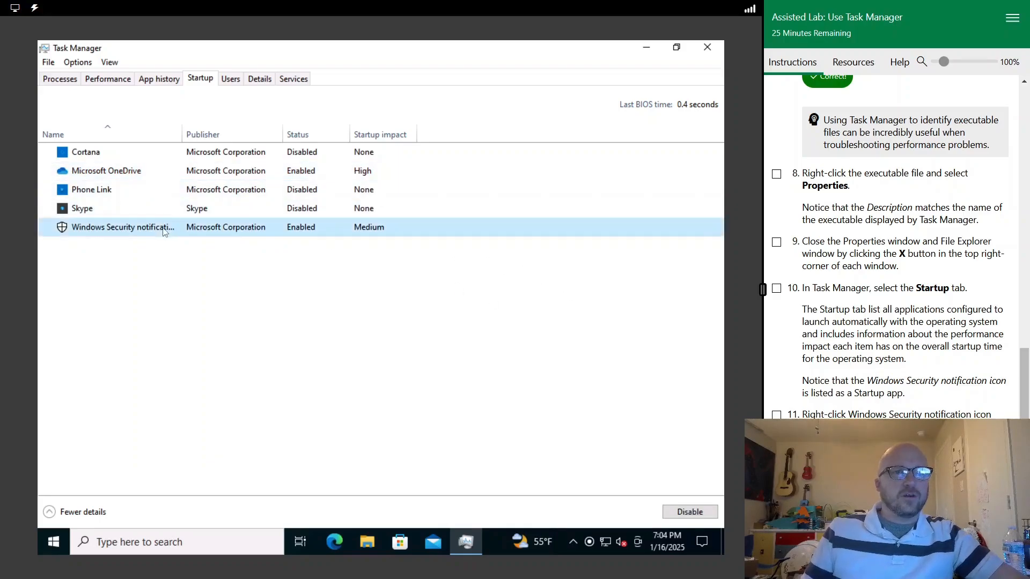
pyautogui.moveTo(182, 134); pyautogui.dragTo(219, 135)
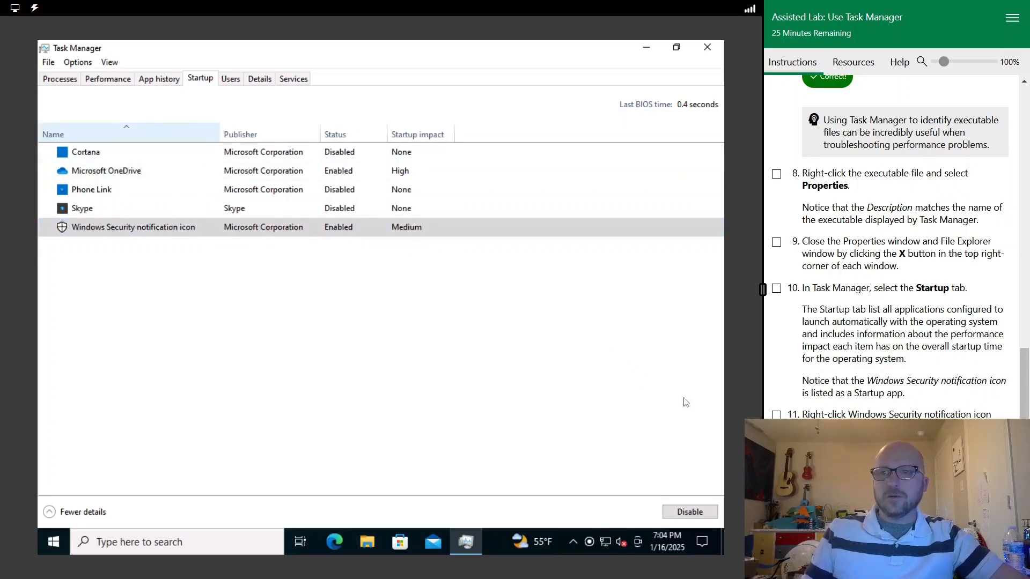
pyautogui.click(776, 288)
pyautogui.scroll(-2, 821, 343)
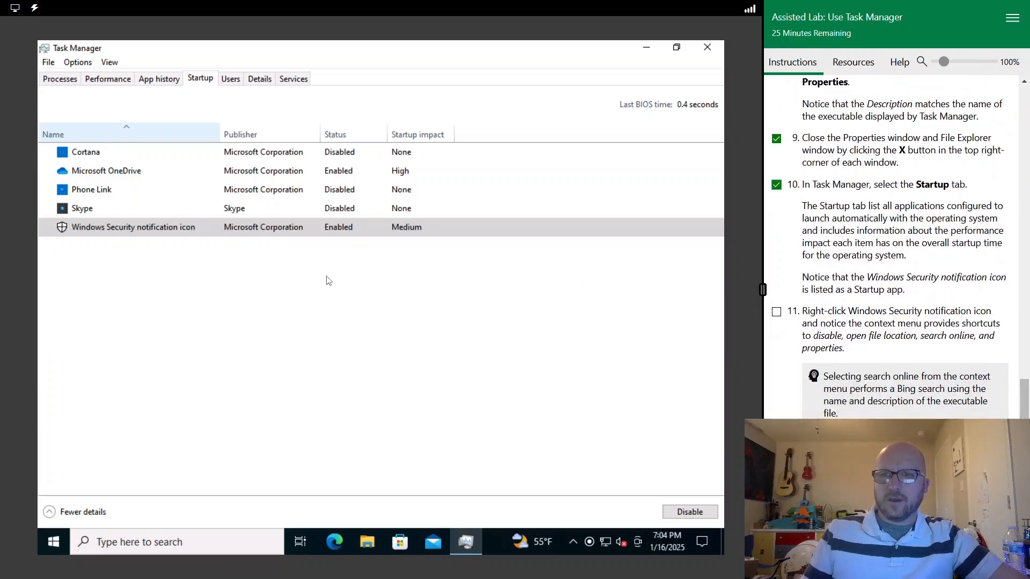
# Step: Review the shortcut commands offered for the Windows Security notification icon startup entry, and mark instruction 11 complete
pyautogui.click(151, 234)
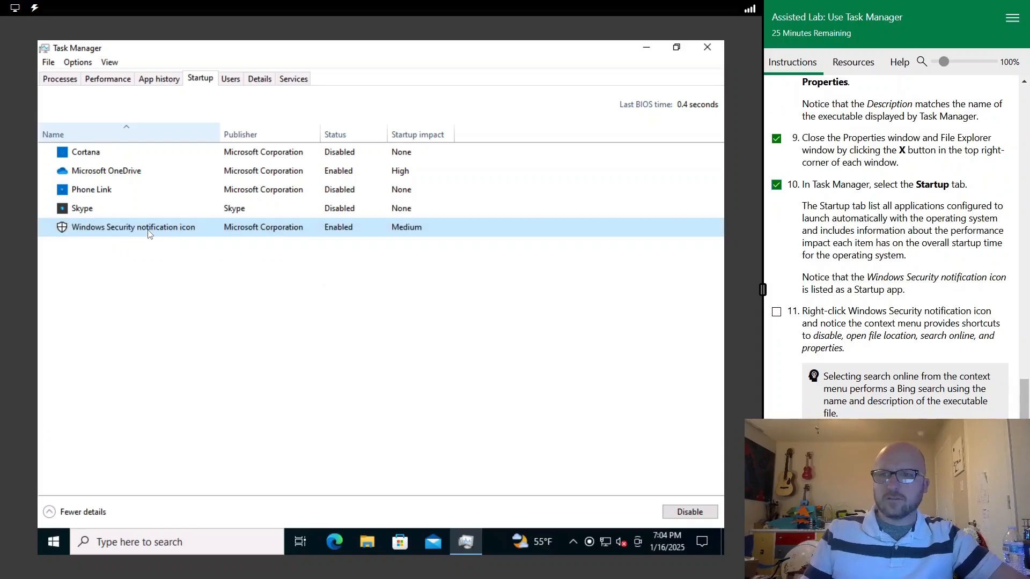
pyautogui.rightClick(150, 234)
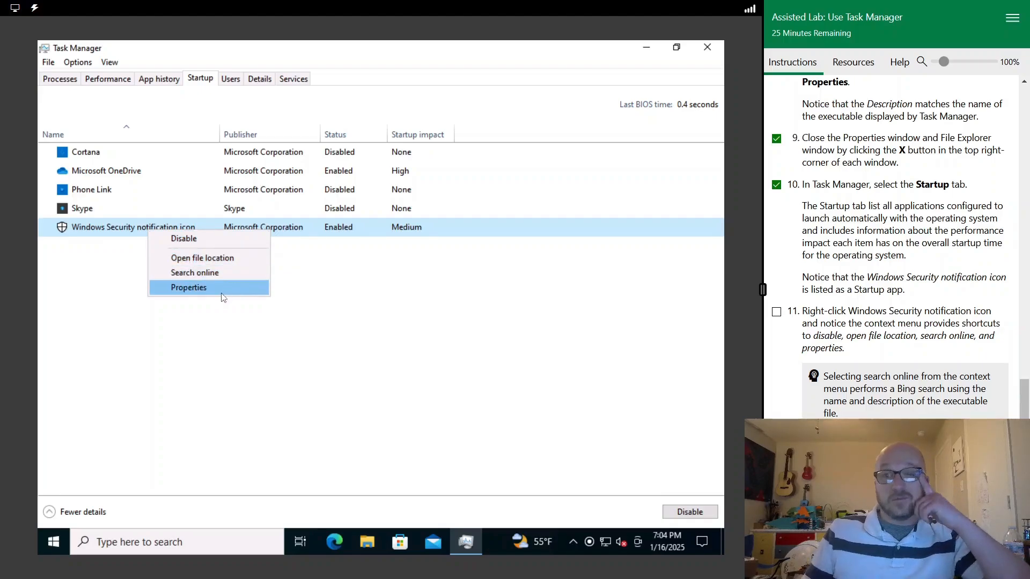
pyautogui.click(431, 296)
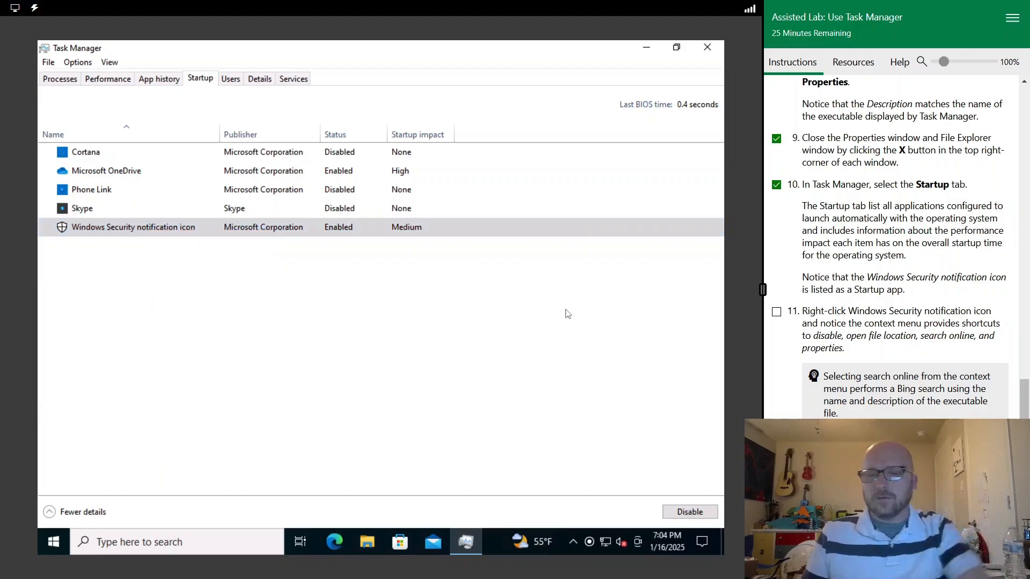
pyautogui.click(777, 312)
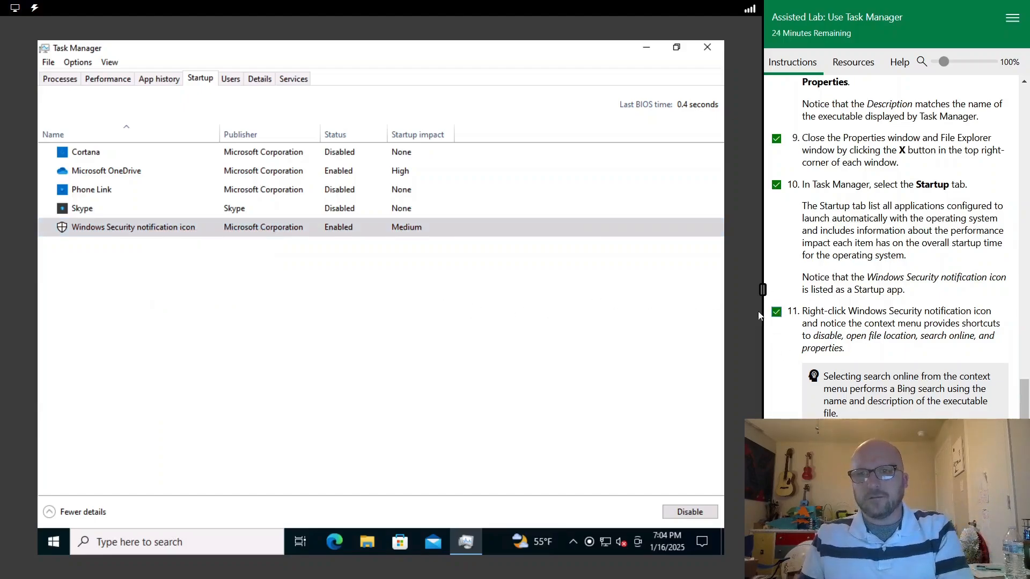
# Step: Disable the Windows Security notification icon startup app and advance the lab instructions to Analyze services
pyautogui.rightClick(101, 229)
pyautogui.click(181, 243)
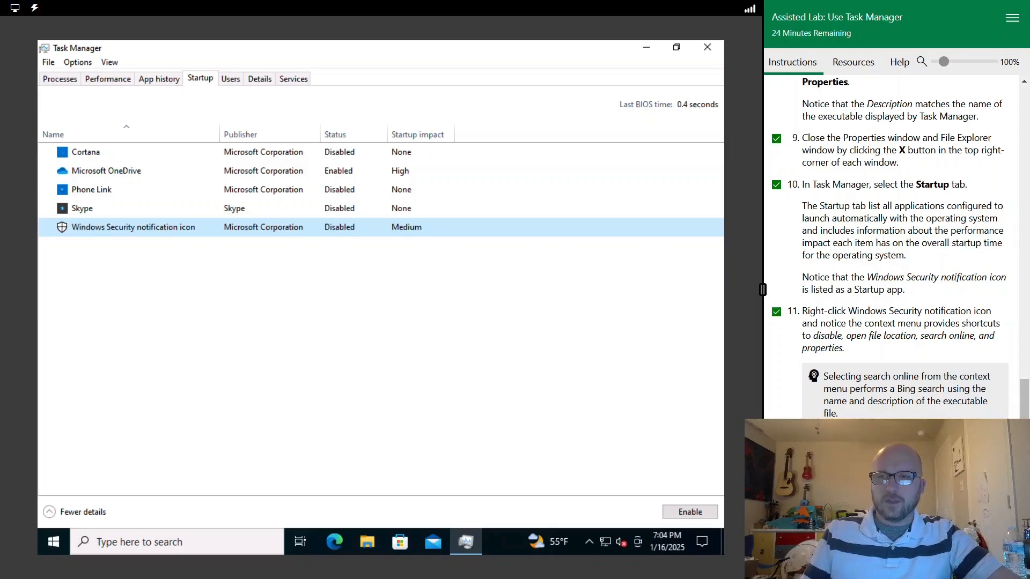
pyautogui.click(1001, 566)
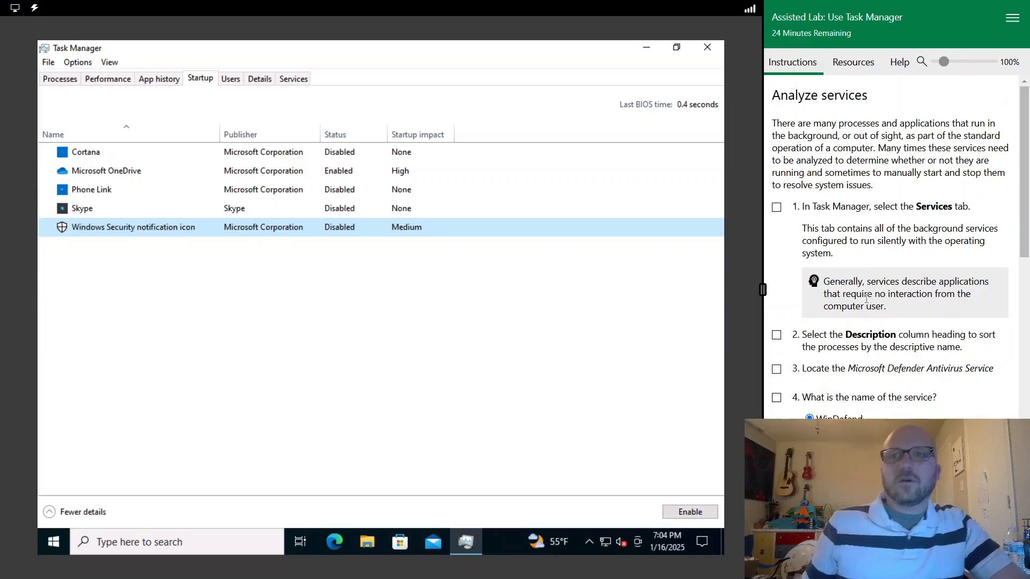
# Step: Show Task Manager's services sorted by description, and mark instructions 1 and 2 of Analyze services complete
pyautogui.click(294, 79)
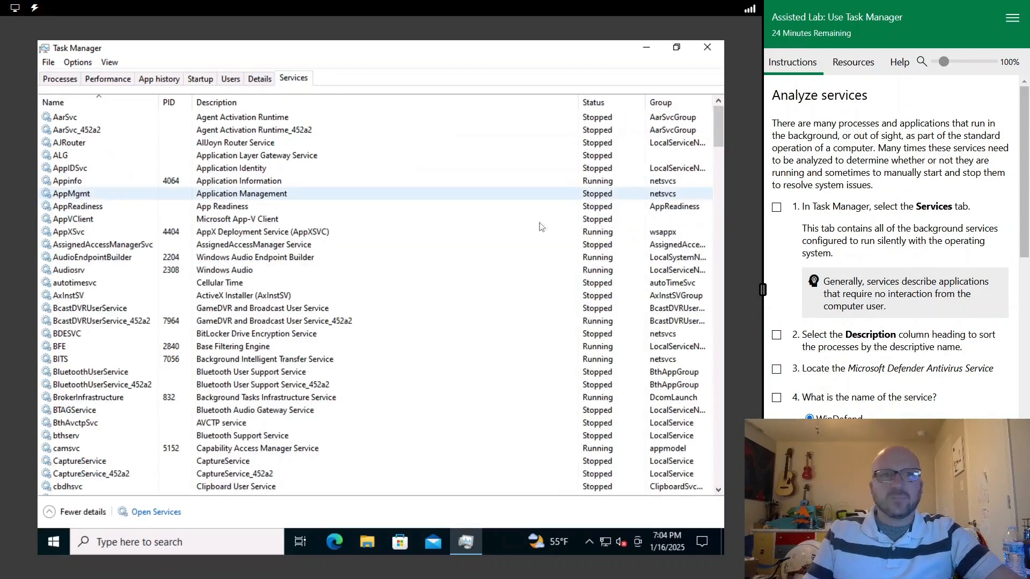
pyautogui.click(209, 102)
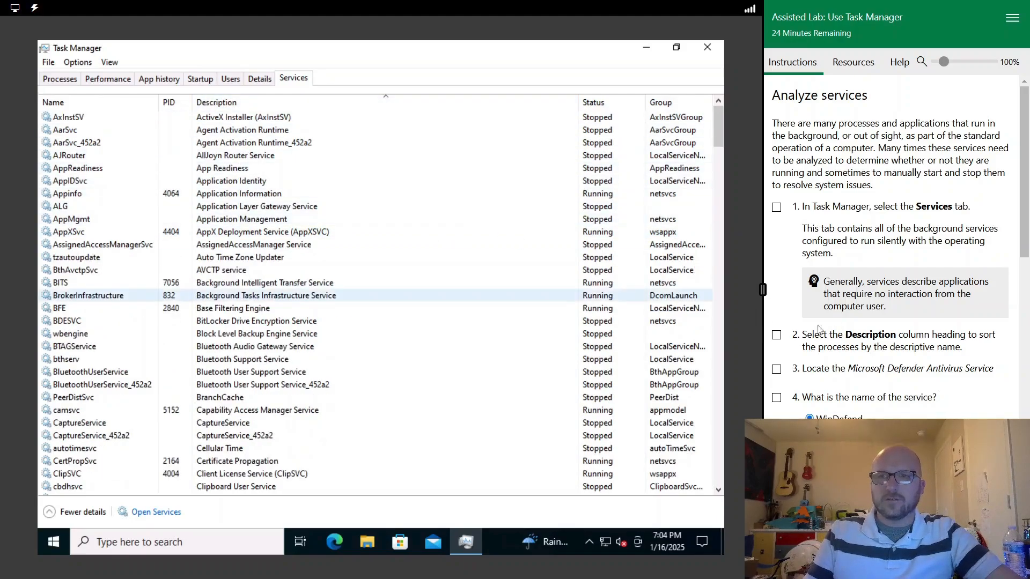
pyautogui.click(777, 336)
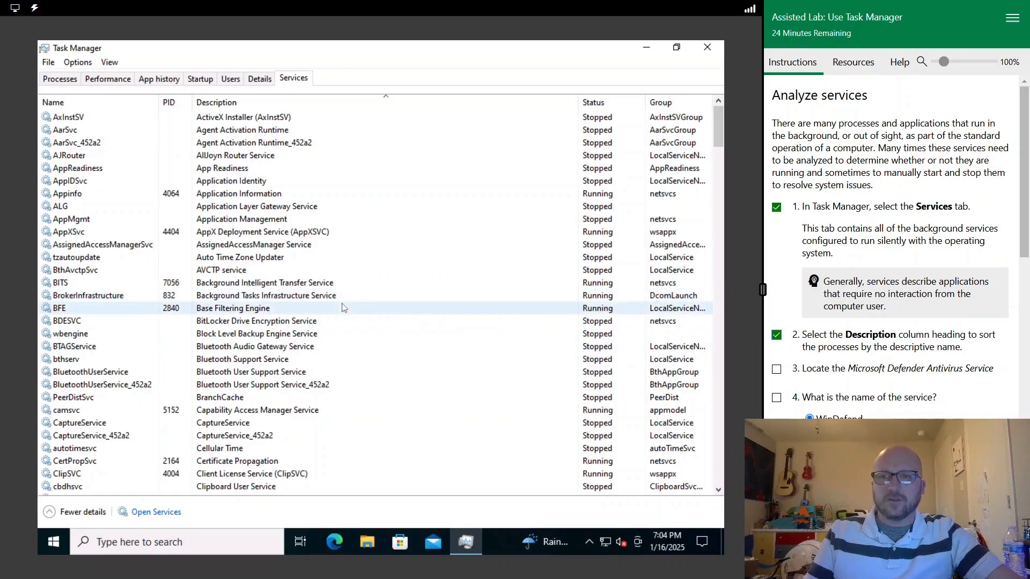
# Step: Locate and select the Microsoft Defender Antivirus Service in the services list
pyautogui.scroll(-20, 349, 300)
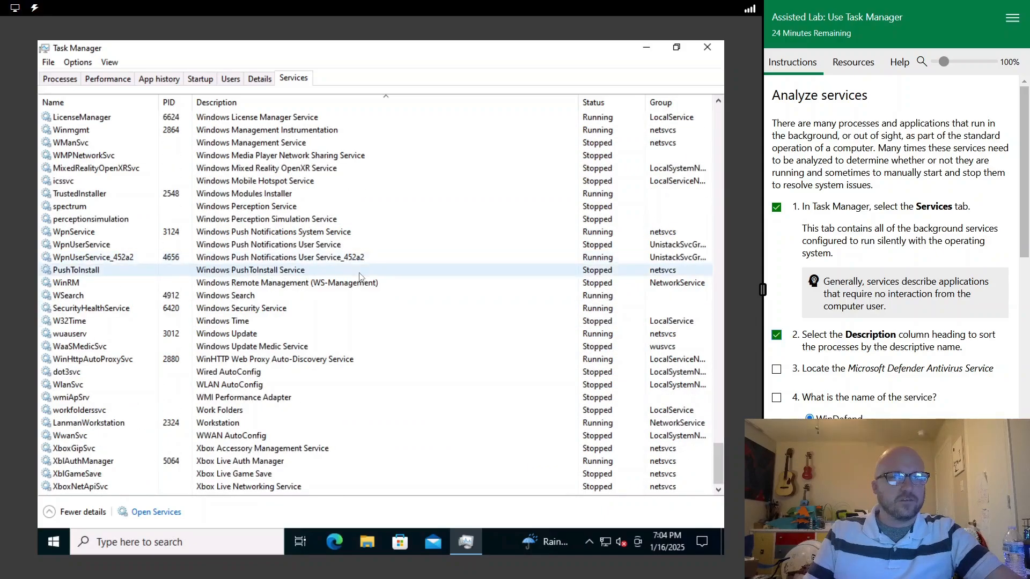
pyautogui.scroll(20, 359, 277)
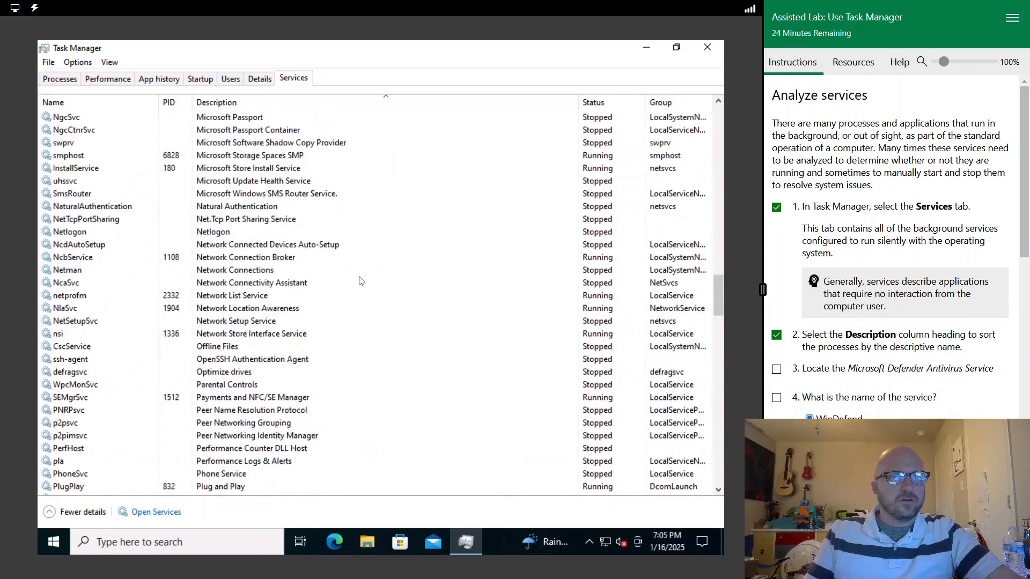
pyautogui.scroll(7, 360, 280)
pyautogui.click(322, 299)
pyautogui.click(322, 311)
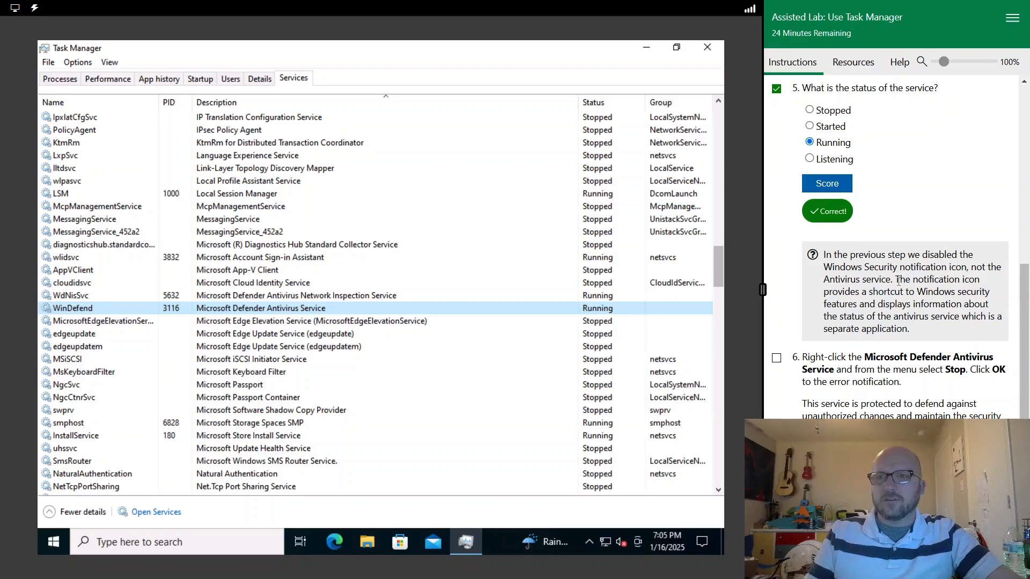
# Step: Read the note about the notification icon and antivirus service, and try to stop the Microsoft Defender Antivirus Service as instruction 6 asks
pyautogui.moveTo(898, 280); pyautogui.dragTo(977, 280)
pyautogui.moveTo(831, 291); pyautogui.dragTo(914, 315)
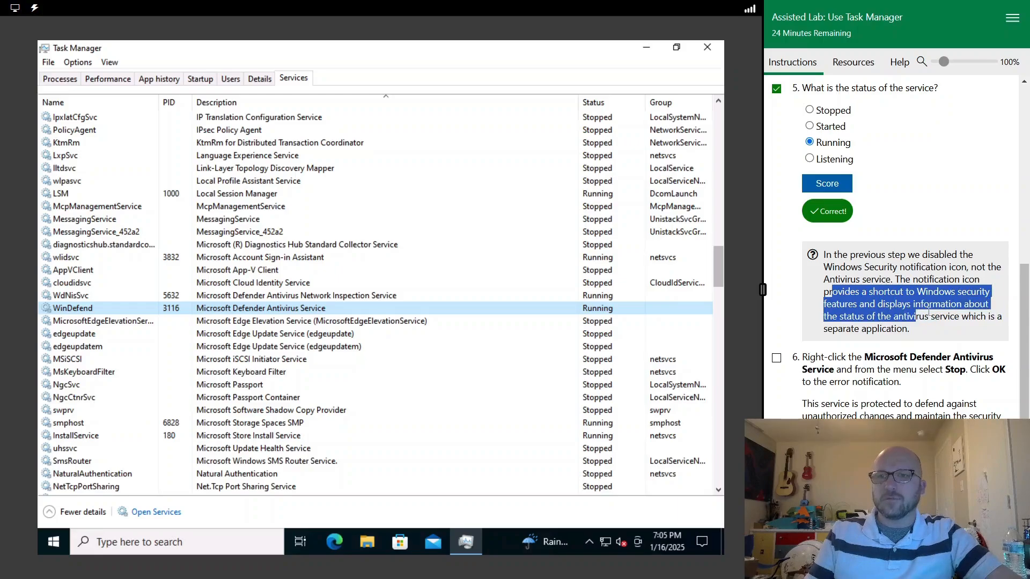
pyautogui.click(940, 296)
pyautogui.scroll(-2, 847, 347)
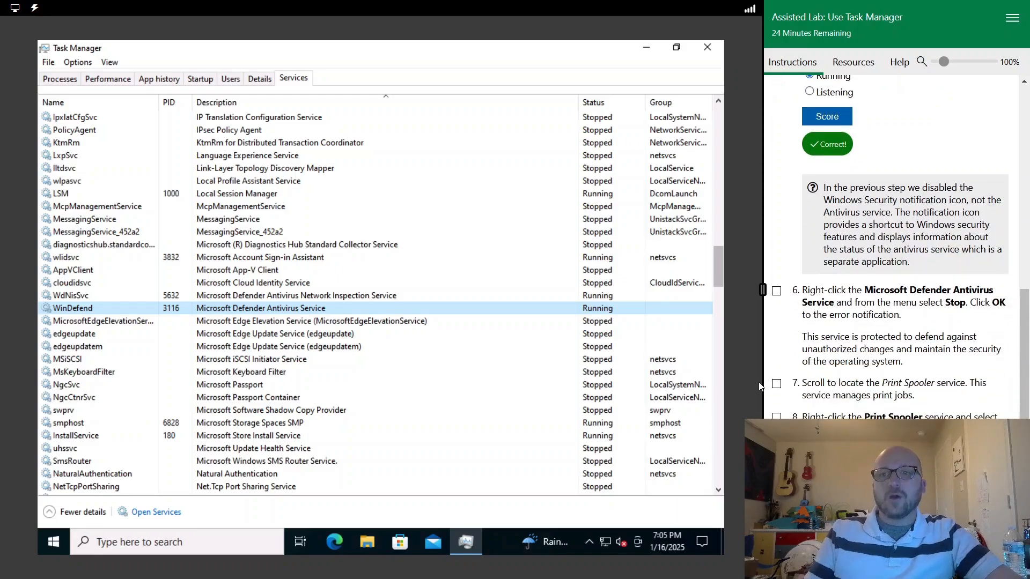
pyautogui.rightClick(227, 307)
pyautogui.click(257, 331)
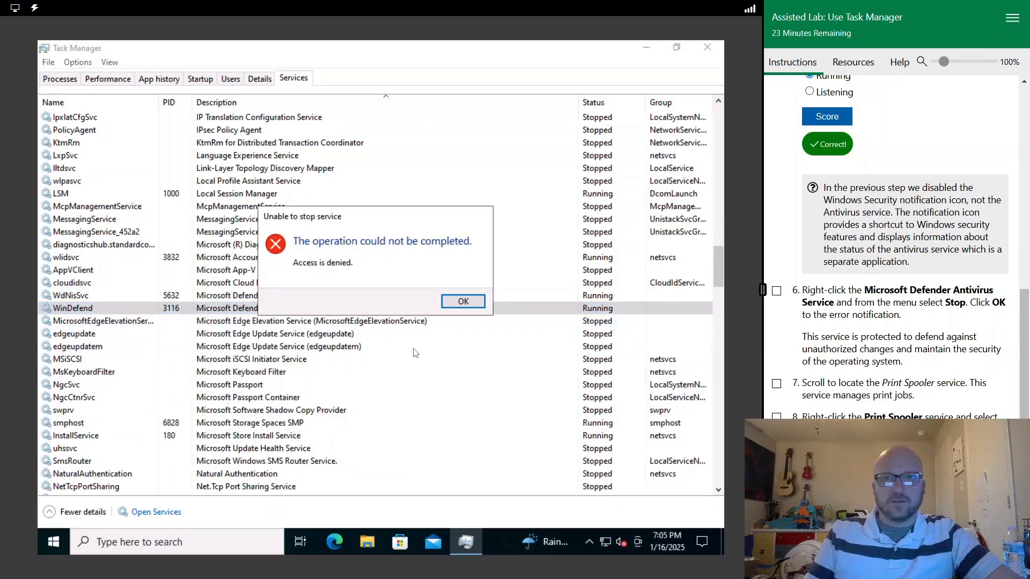
pyautogui.click(448, 307)
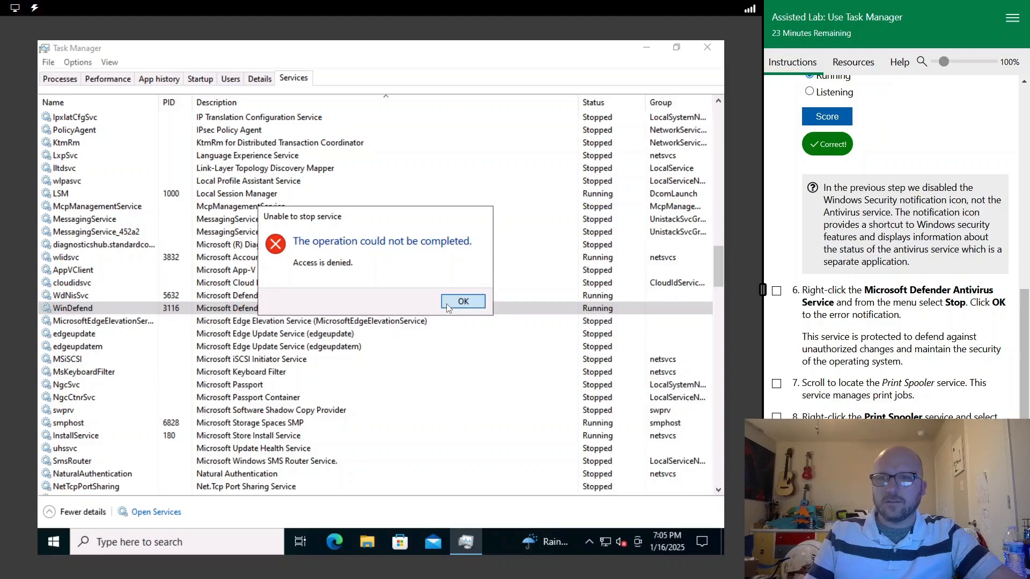
pyautogui.click(447, 304)
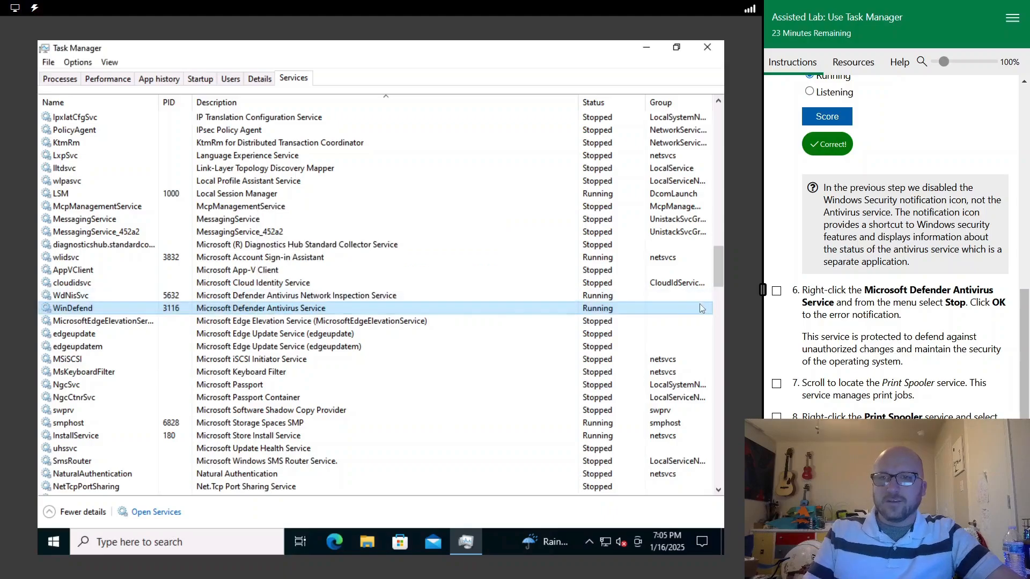
pyautogui.moveTo(805, 337); pyautogui.dragTo(932, 359)
pyautogui.click(923, 379)
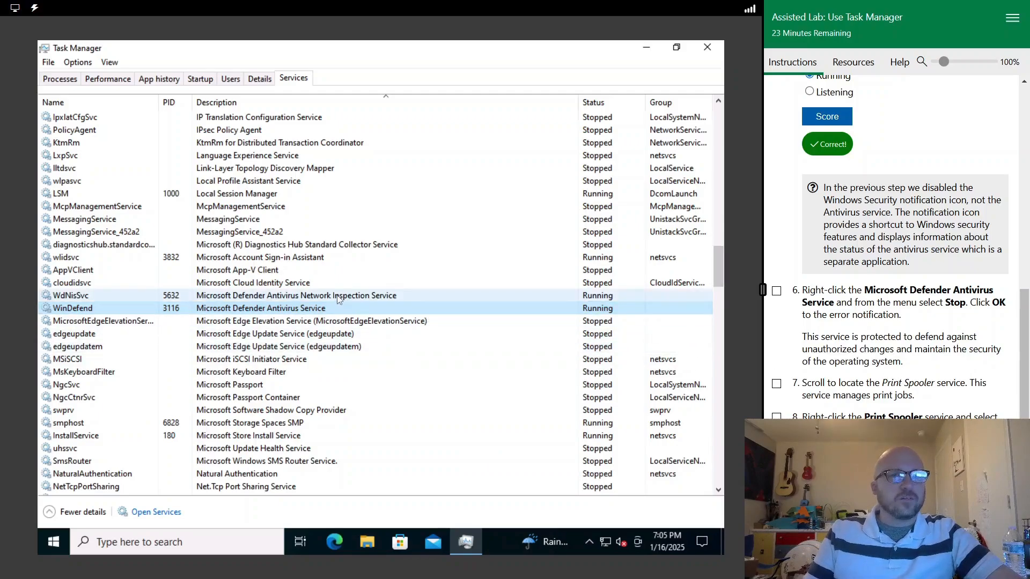
# Step: Locate the Print Spooler service in the services list and stop it
pyautogui.scroll(-7, 338, 299)
pyautogui.scroll(-4, 338, 299)
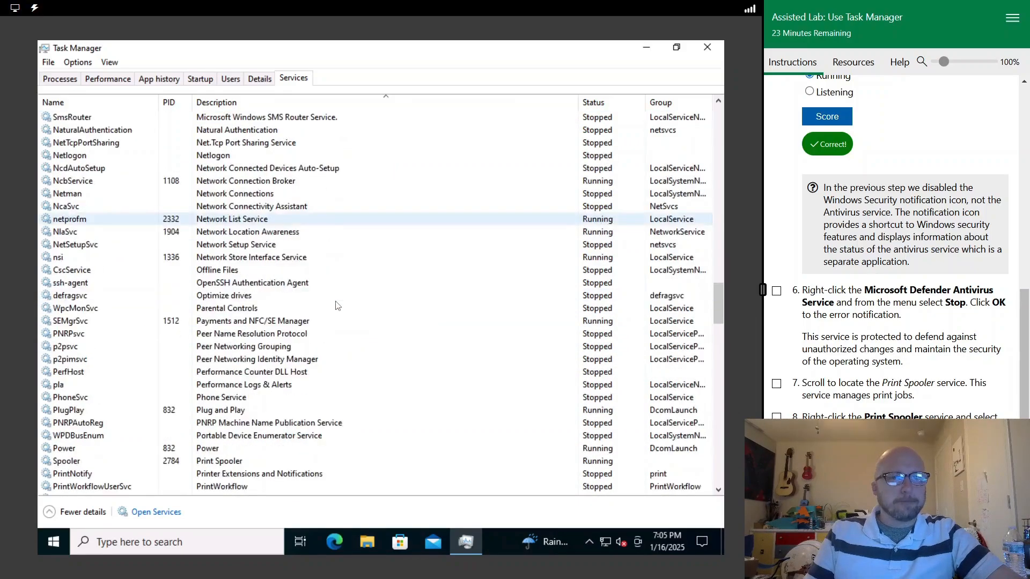
pyautogui.click(243, 387)
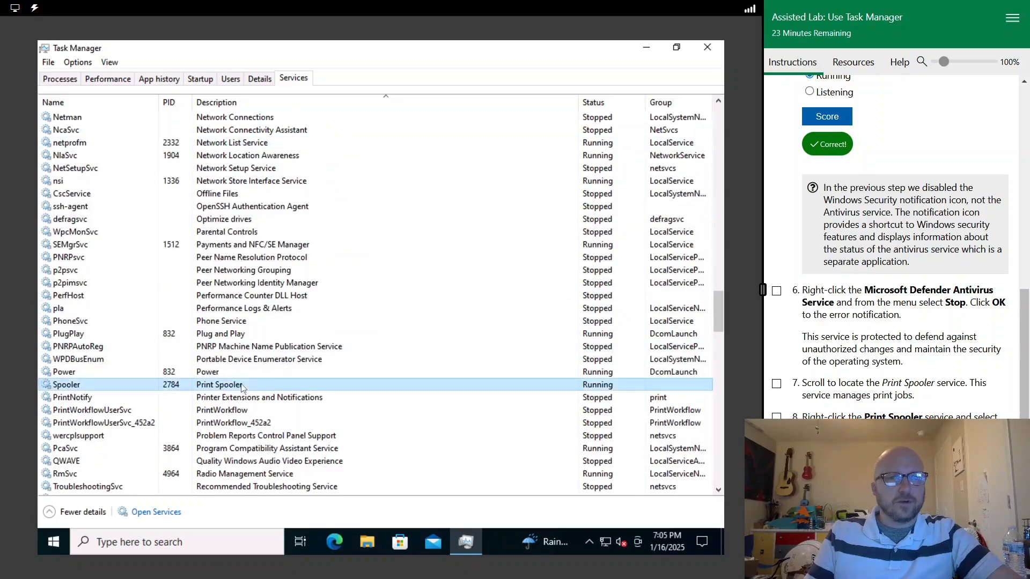
pyautogui.rightClick(242, 387)
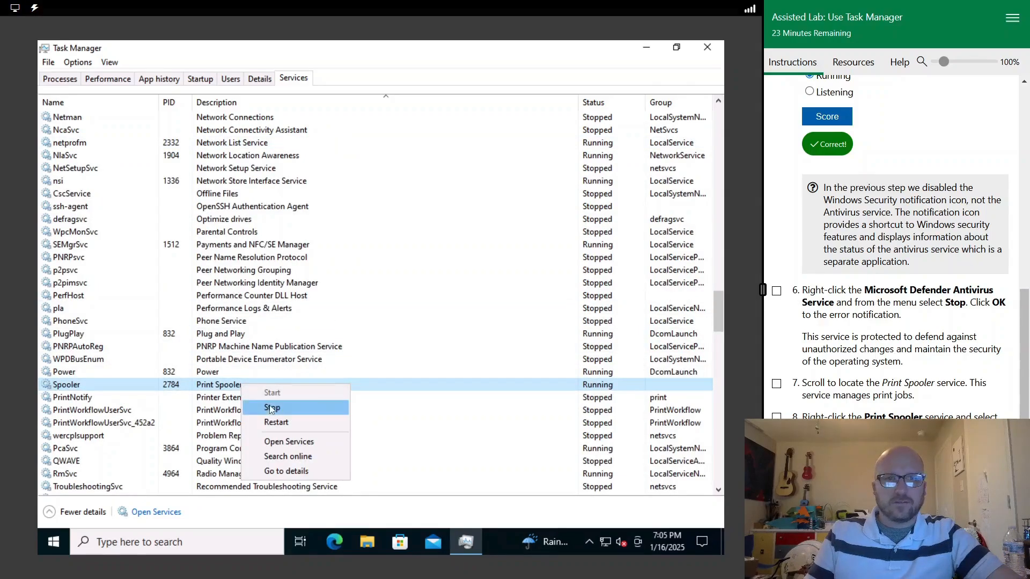
pyautogui.click(272, 408)
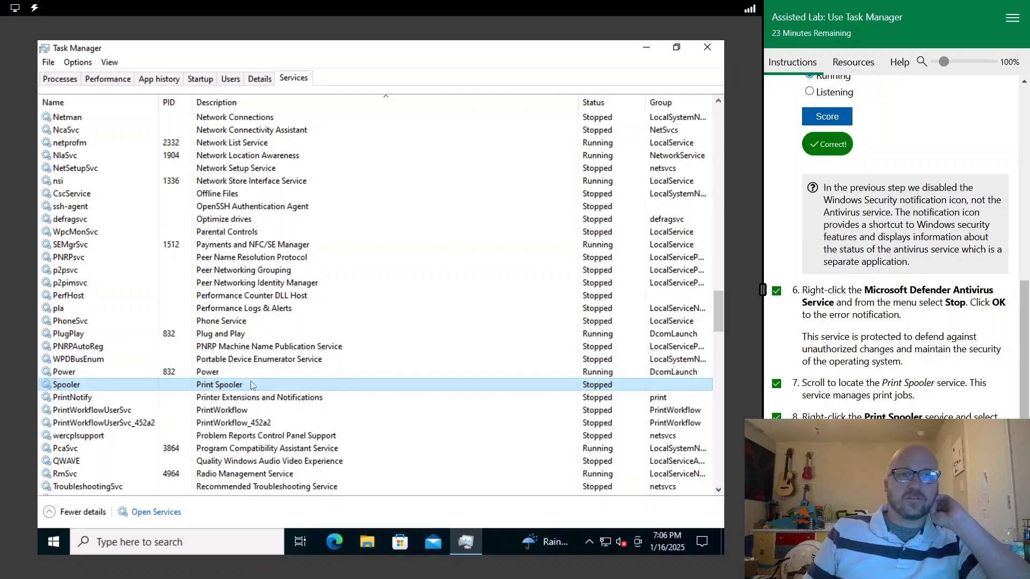
# Step: Start the Print Spooler service again and advance the lab instructions to Analyze performance
pyautogui.scroll(-4, 880, 358)
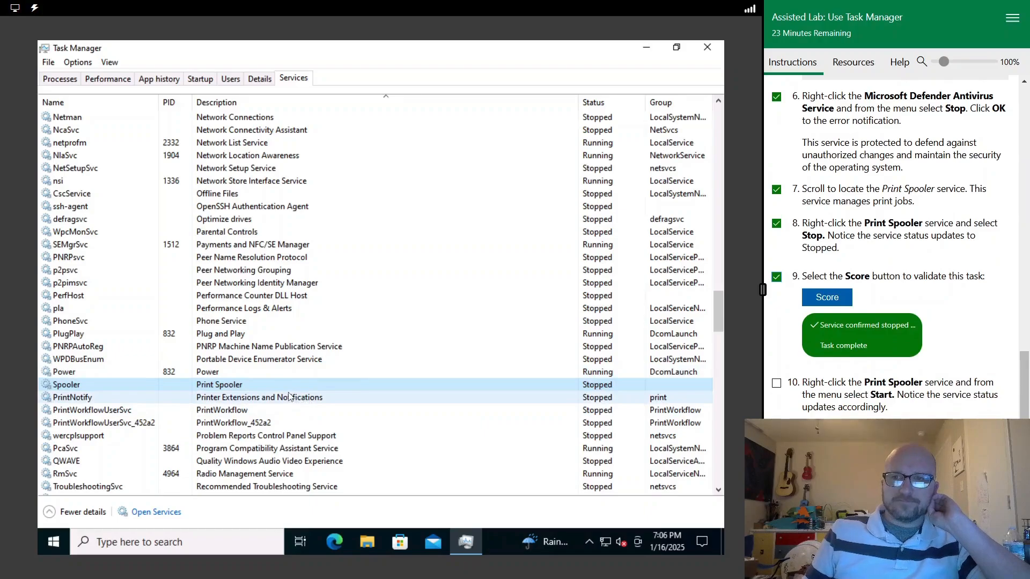
pyautogui.rightClick(263, 385)
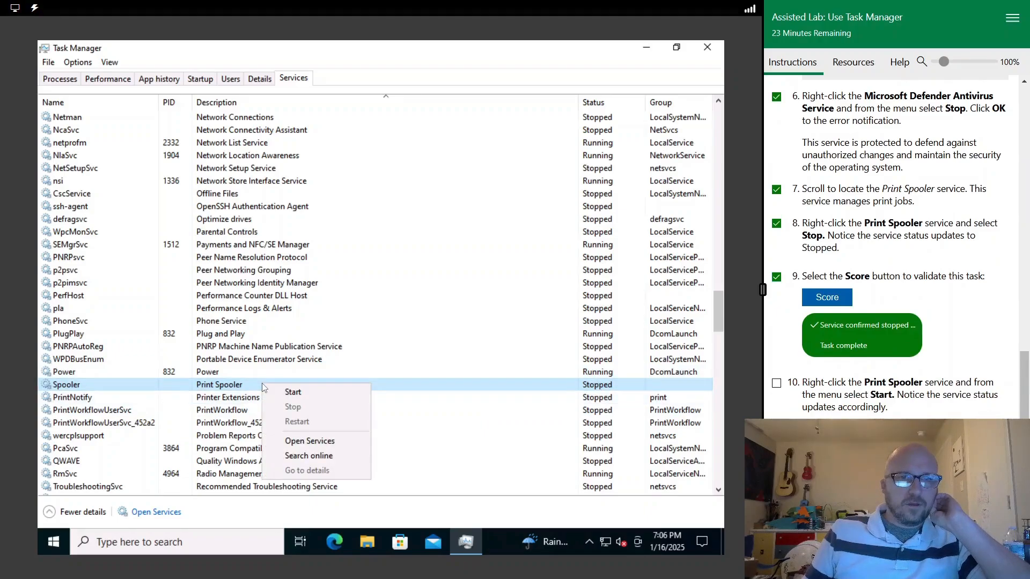
pyautogui.click(294, 392)
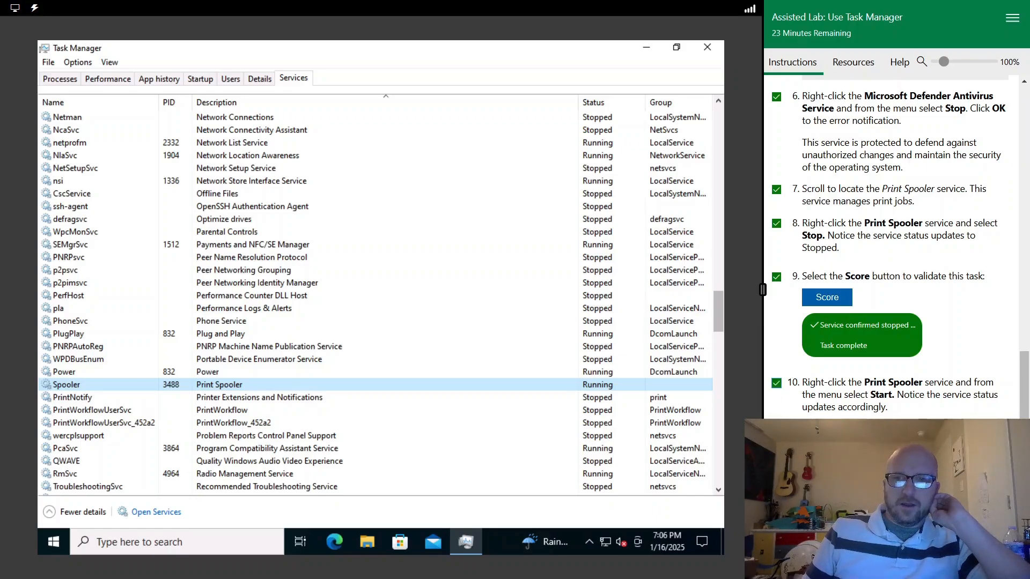
pyautogui.click(1000, 565)
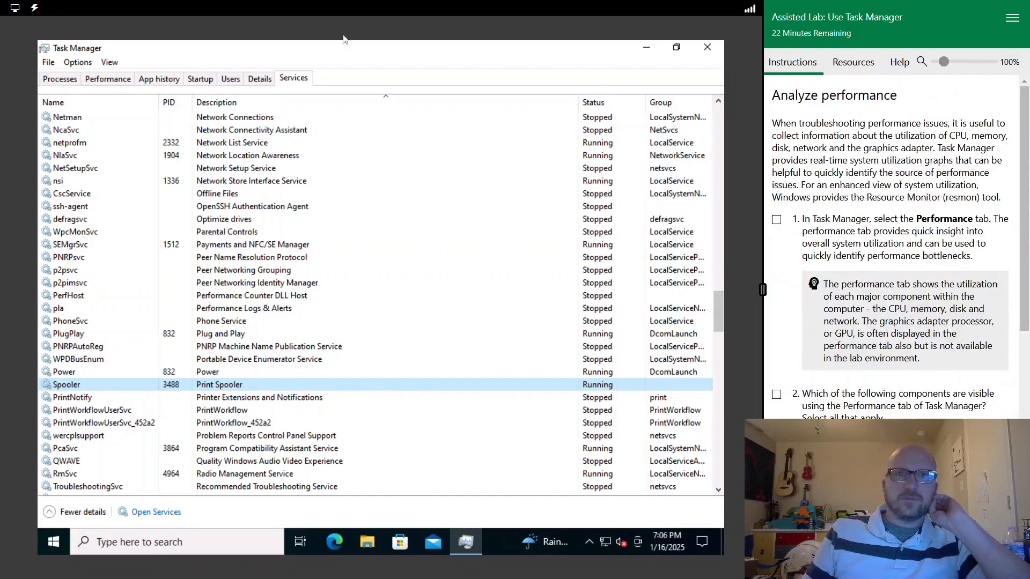
# Step: Show Task Manager's performance graphs, read about their purpose, and mark instructions 1 and 2 of Analyze performance complete
pyautogui.click(108, 79)
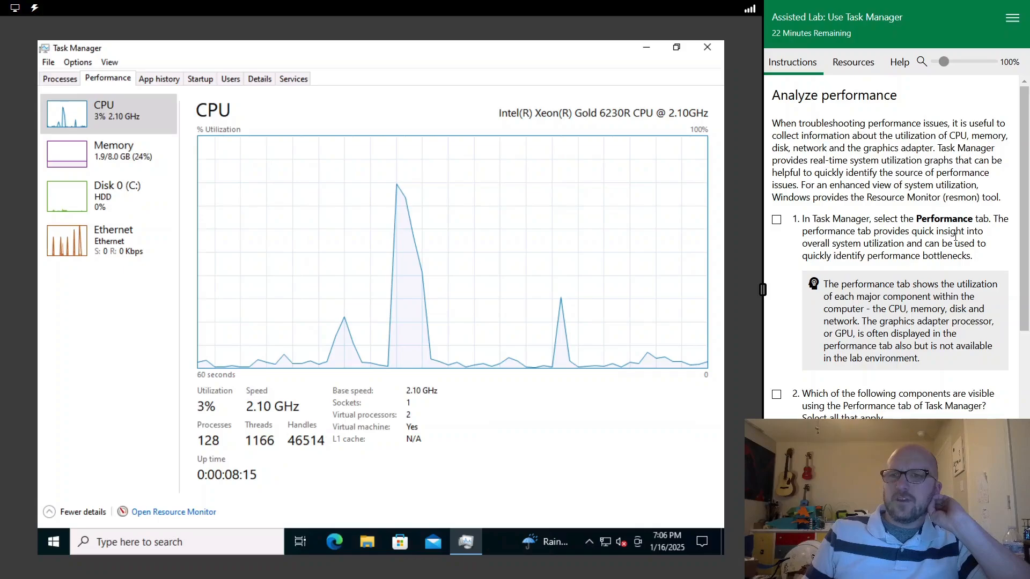
pyautogui.moveTo(913, 229); pyautogui.dragTo(1008, 236)
pyautogui.click(845, 245)
pyautogui.moveTo(842, 244); pyautogui.dragTo(990, 246)
pyautogui.click(805, 255)
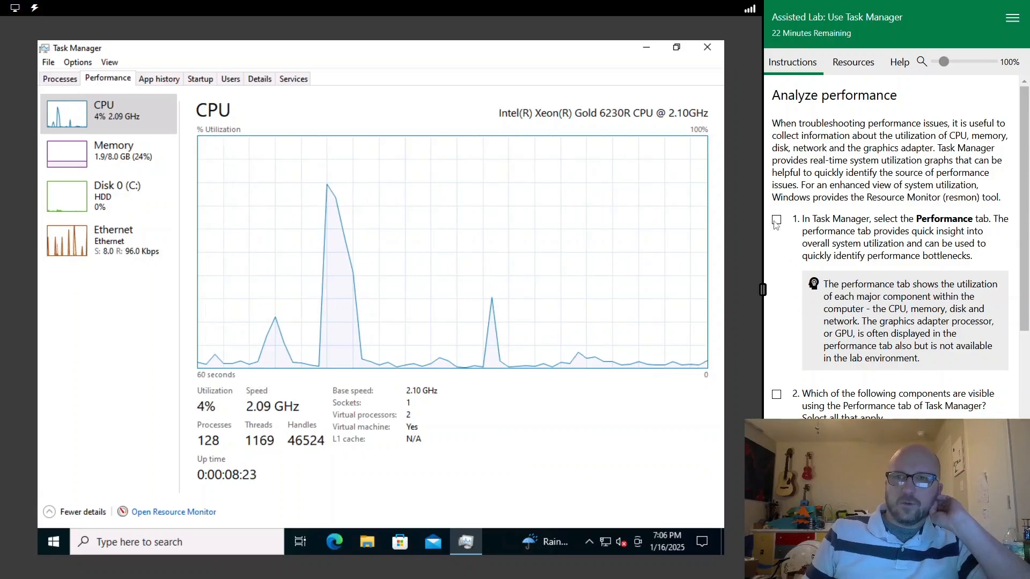
pyautogui.click(777, 395)
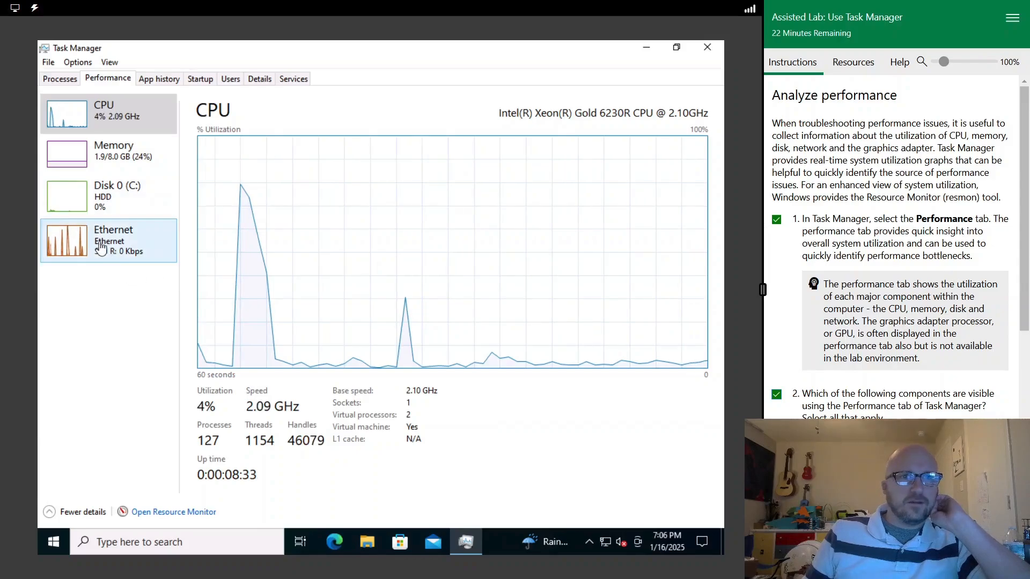
pyautogui.scroll(-3, 947, 359)
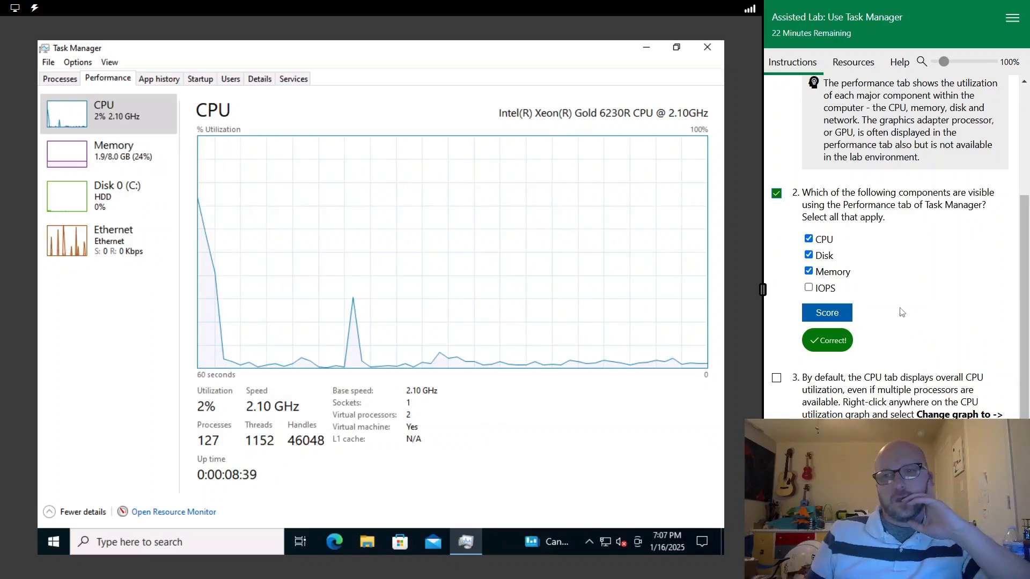
# Step: Switch the CPU utilization graph to show logical processors, and mark lab task 3 as done
pyautogui.scroll(-2, 904, 311)
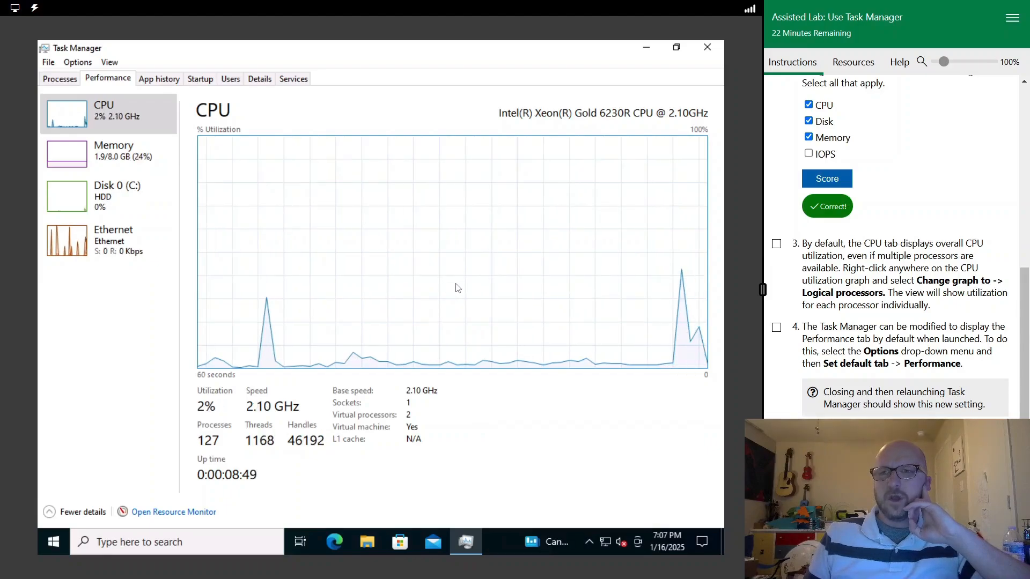
pyautogui.rightClick(390, 252)
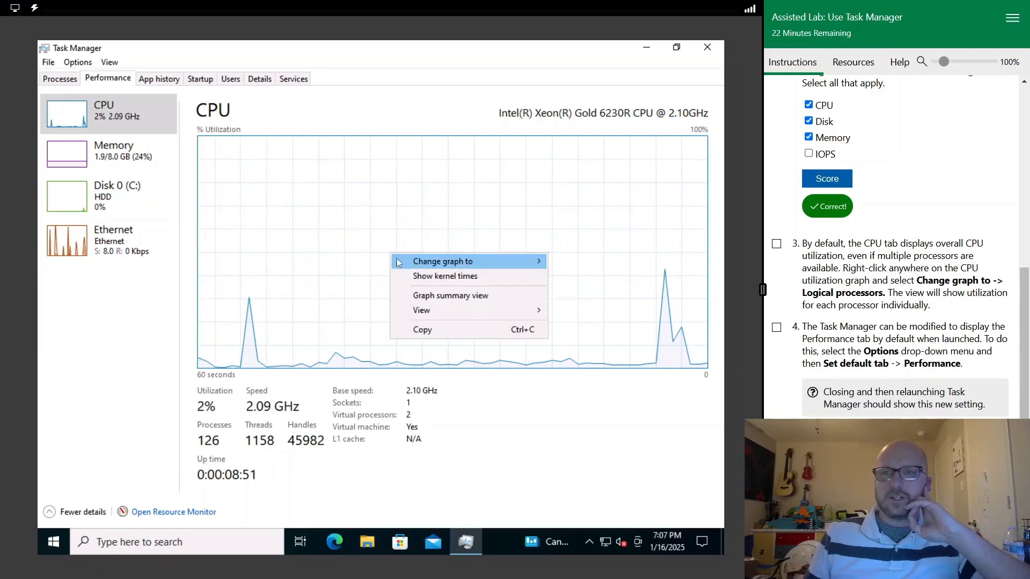
pyautogui.moveTo(403, 265)
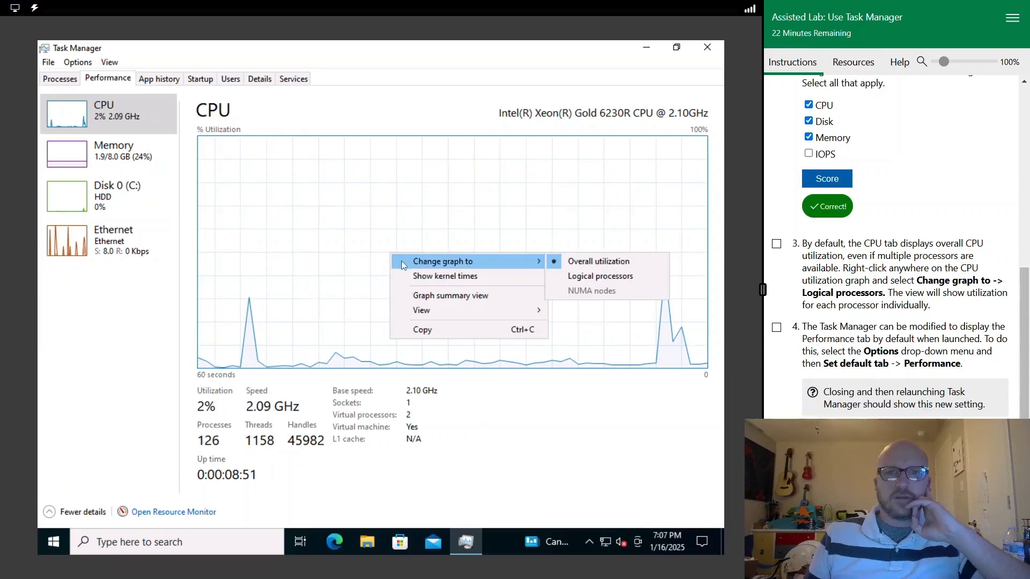
pyautogui.click(600, 275)
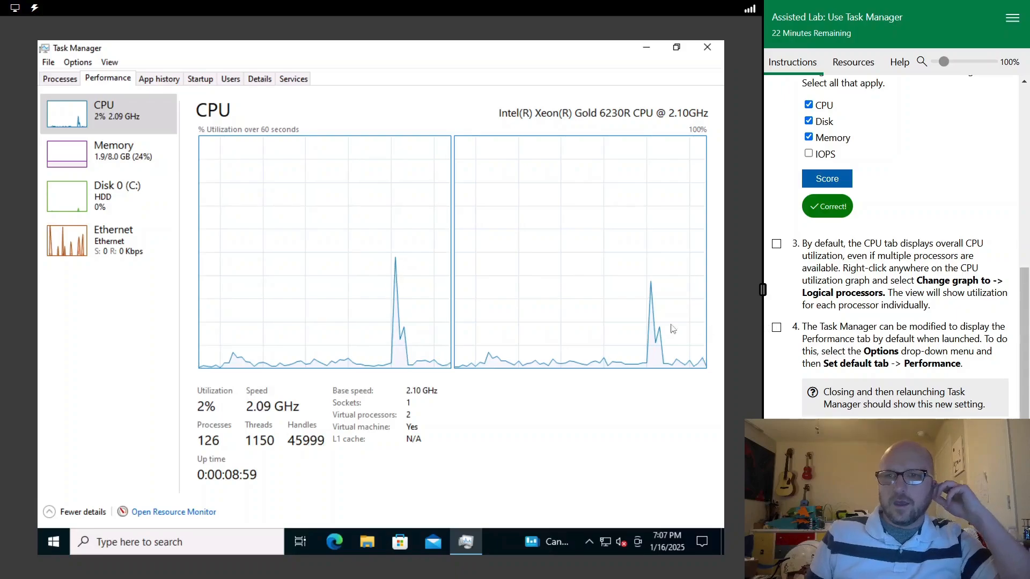
pyautogui.click(776, 244)
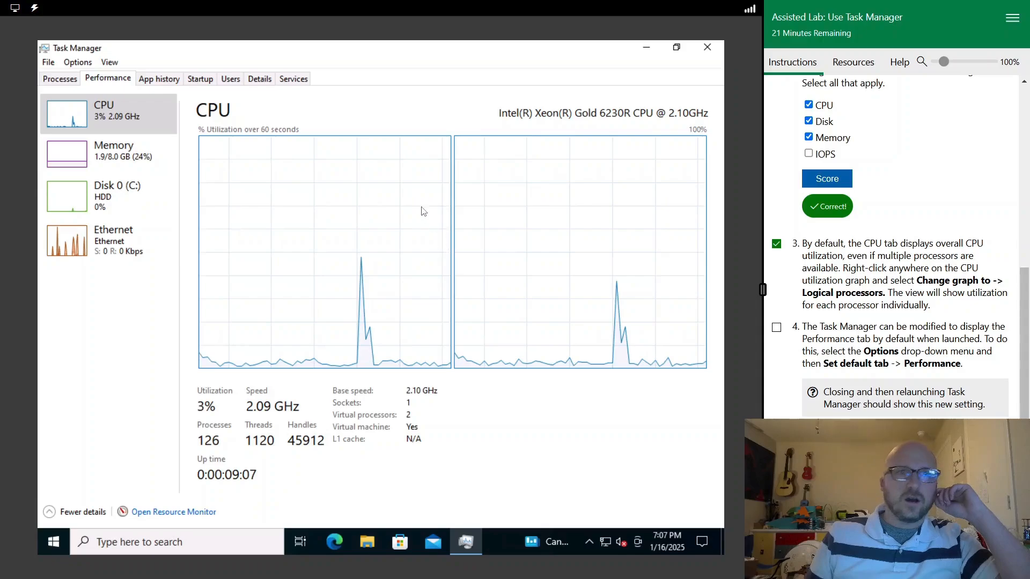
# Step: Make Performance the default tab of Task Manager
pyautogui.click(78, 64)
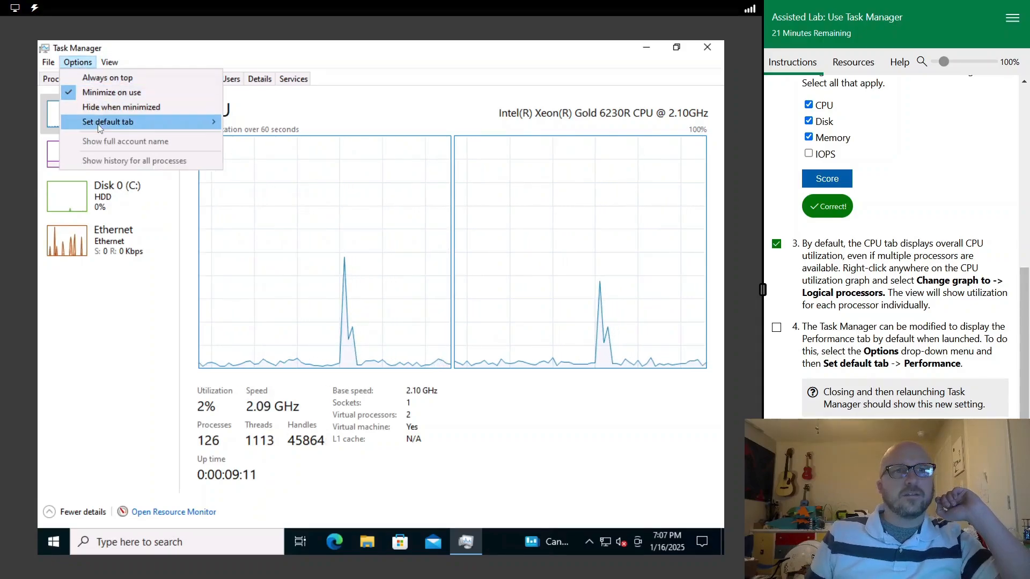
pyautogui.moveTo(108, 124)
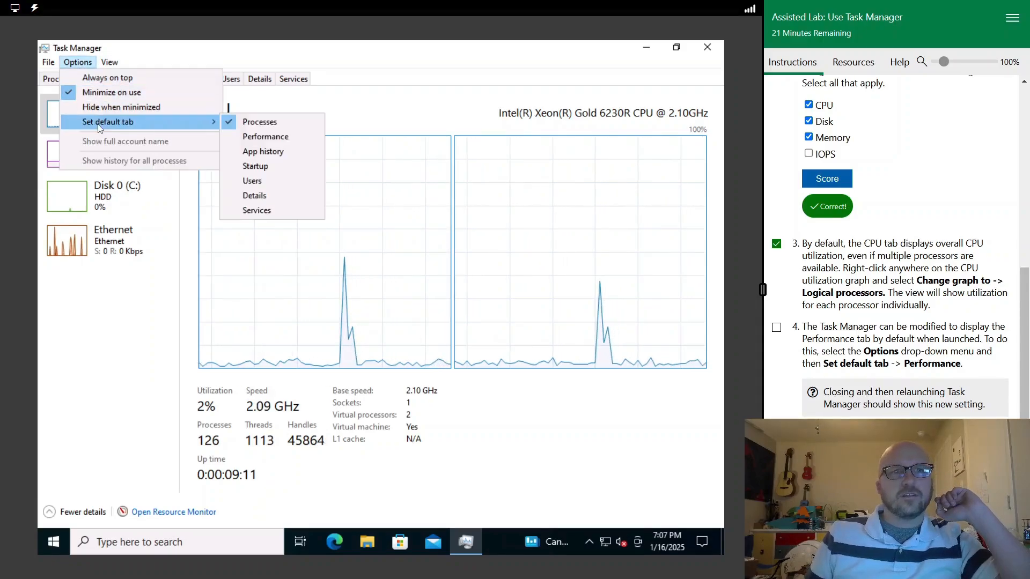
pyautogui.click(256, 137)
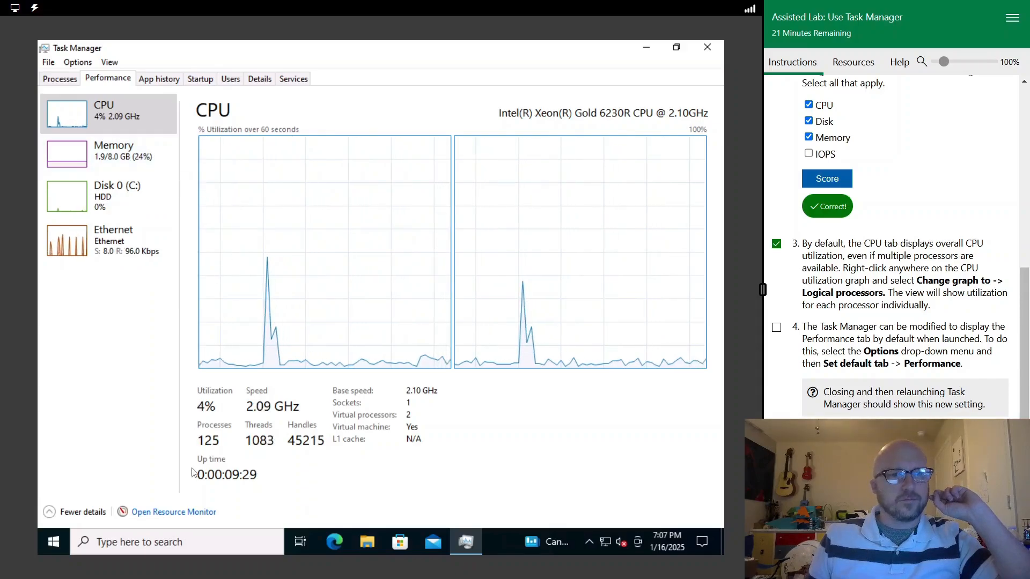
# Step: Open Resource Monitor and look through its CPU, Memory, Disk and Network views
pyautogui.click(181, 512)
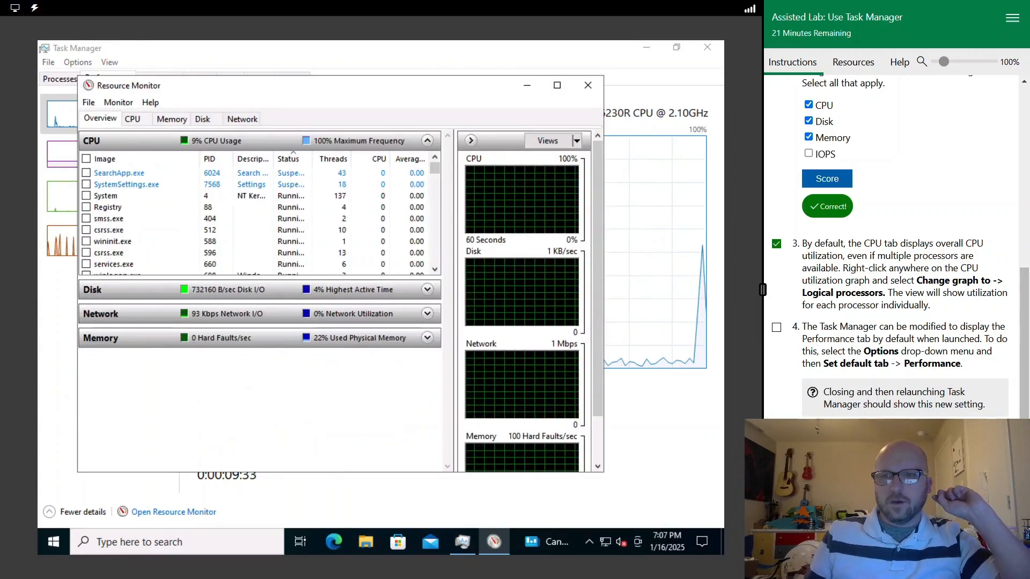
pyautogui.click(138, 122)
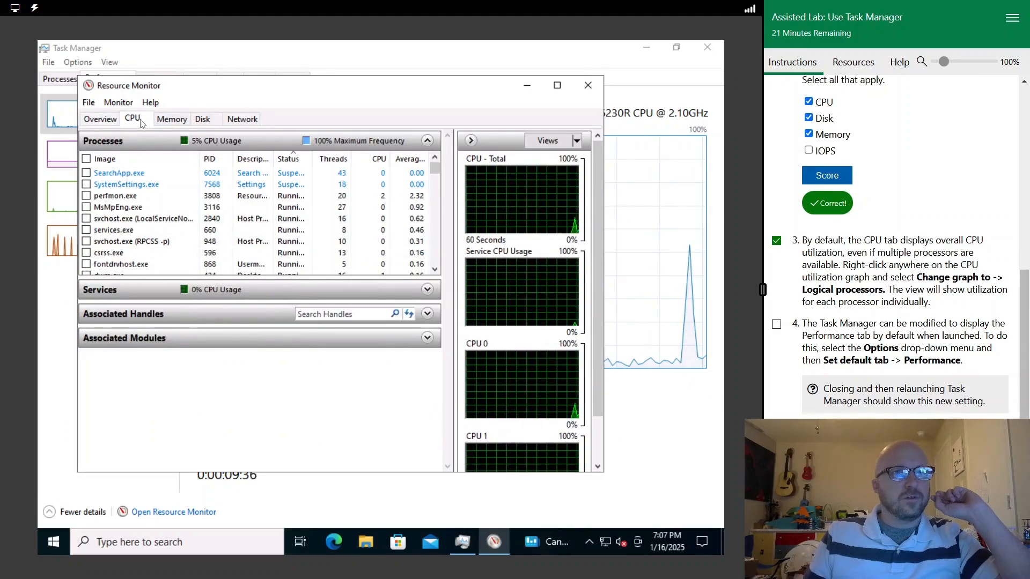
pyautogui.click(172, 121)
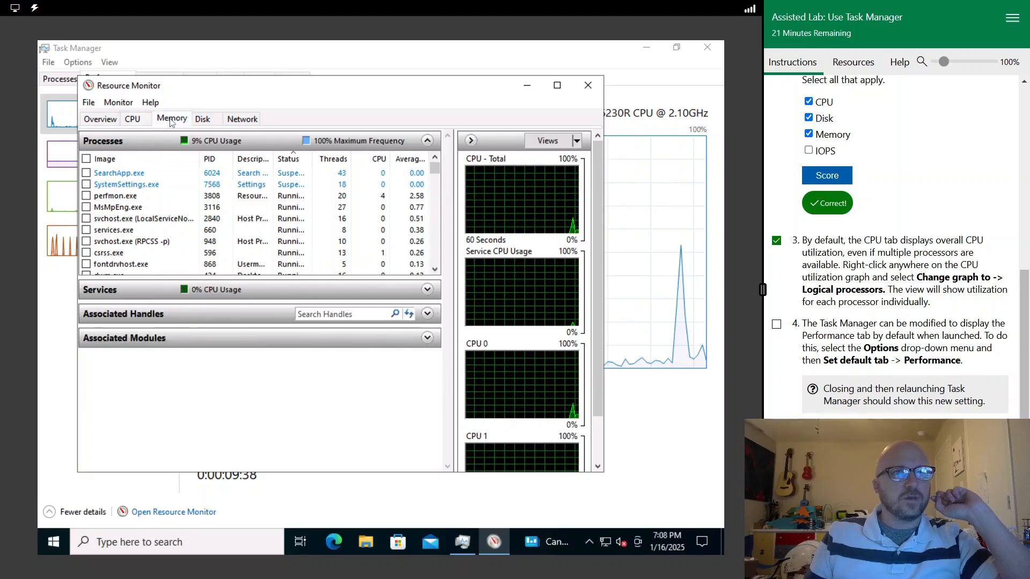
pyautogui.click(203, 119)
pyautogui.click(241, 119)
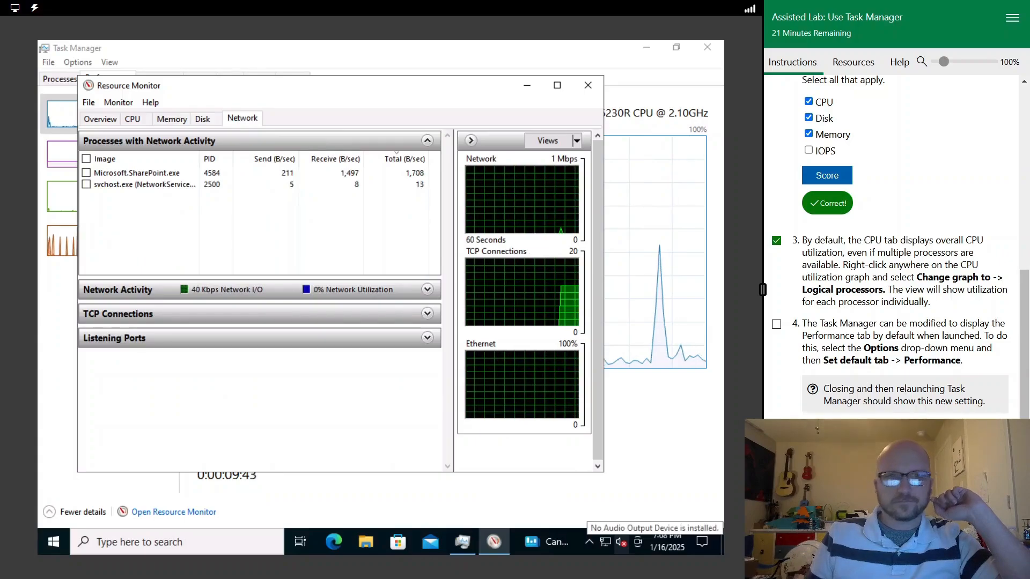
# Step: Advance to the lab's comprehensive questions and read those on the graphical performance tool and valid Windows service operations
pyautogui.click(1001, 565)
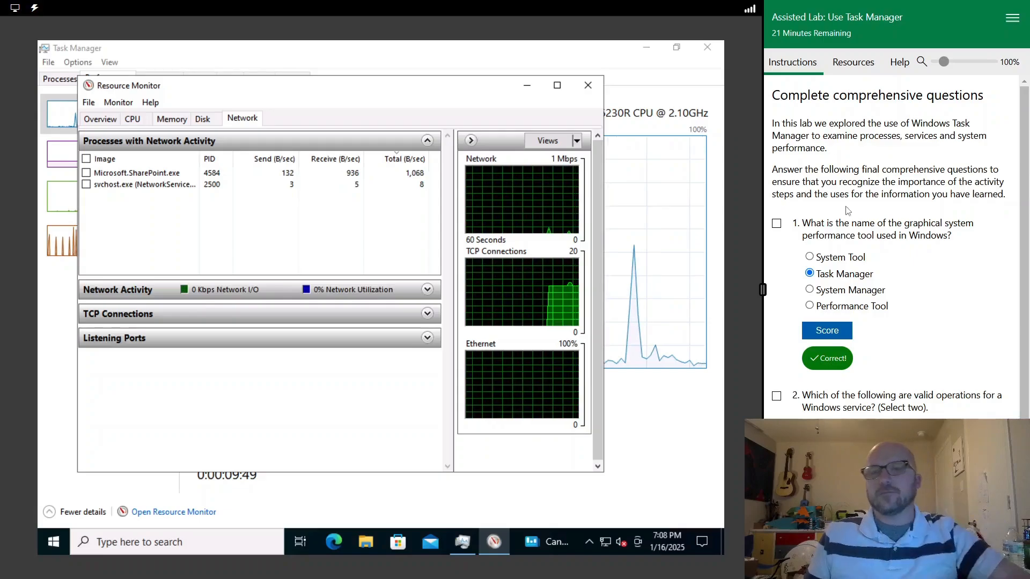
pyautogui.moveTo(821, 230); pyautogui.dragTo(964, 241)
pyautogui.click(964, 247)
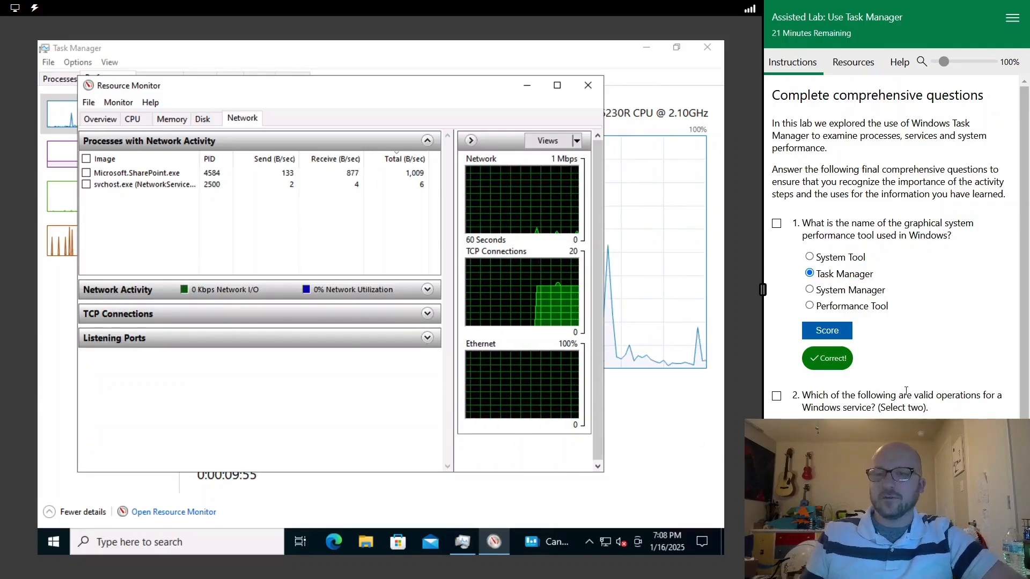
pyautogui.click(963, 414)
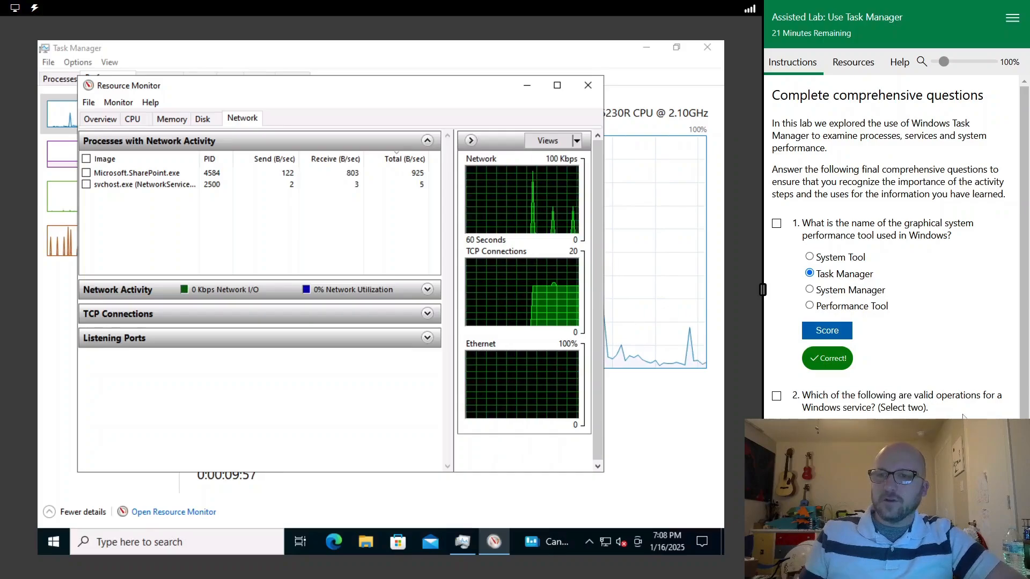
pyautogui.moveTo(943, 413); pyautogui.dragTo(823, 404)
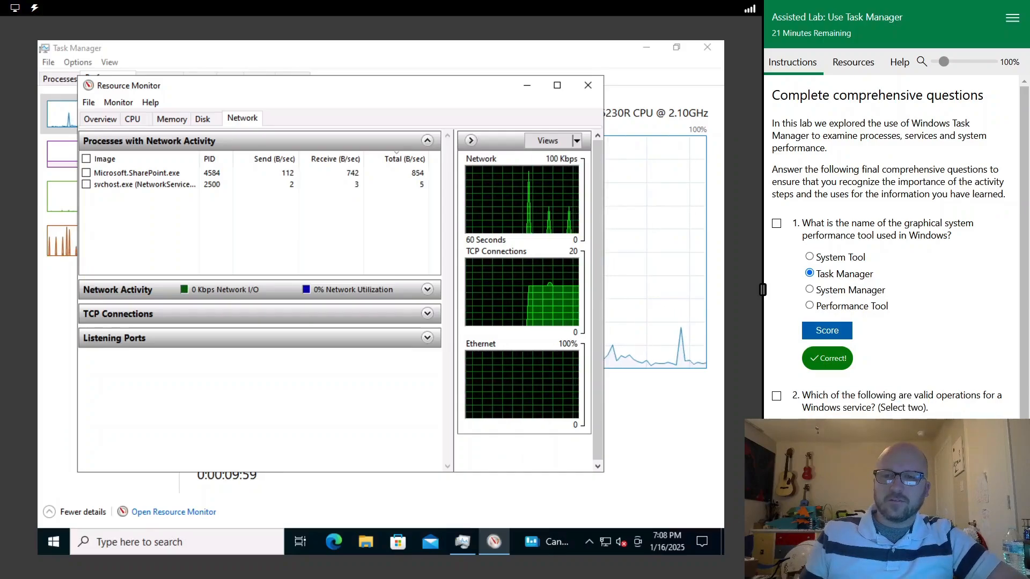
pyautogui.scroll(-1, 890, 242)
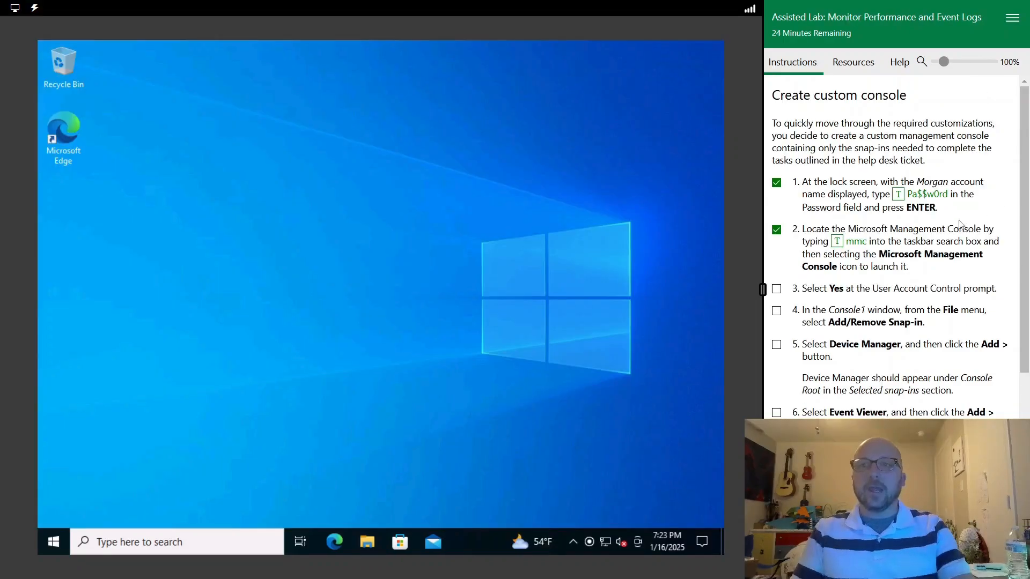
# Step: Search Windows for mmc, launch Microsoft Management Console and allow it to make changes to the device
pyautogui.click(201, 536)
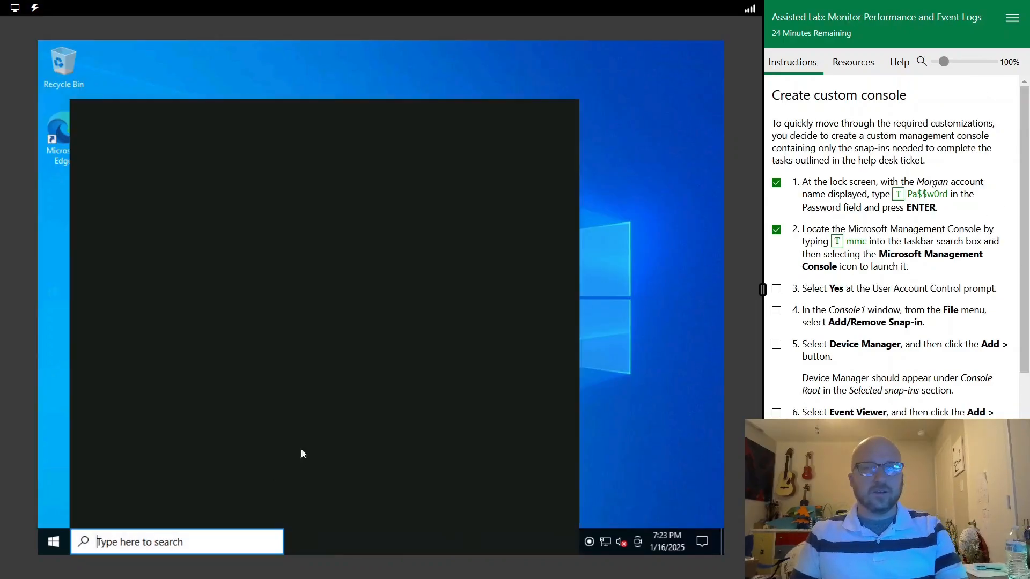
pyautogui.click(837, 241)
pyautogui.click(184, 185)
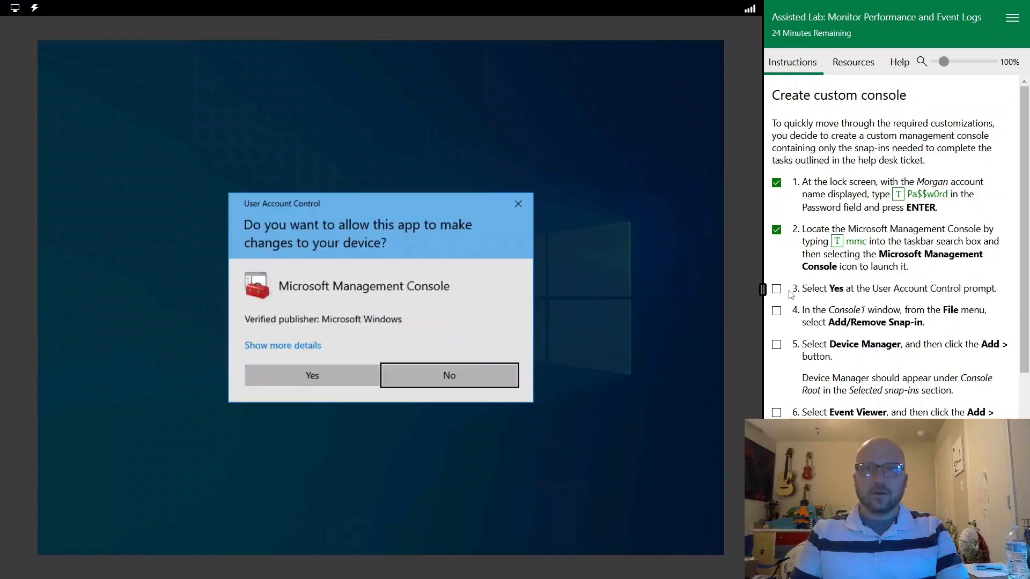
pyautogui.click(264, 377)
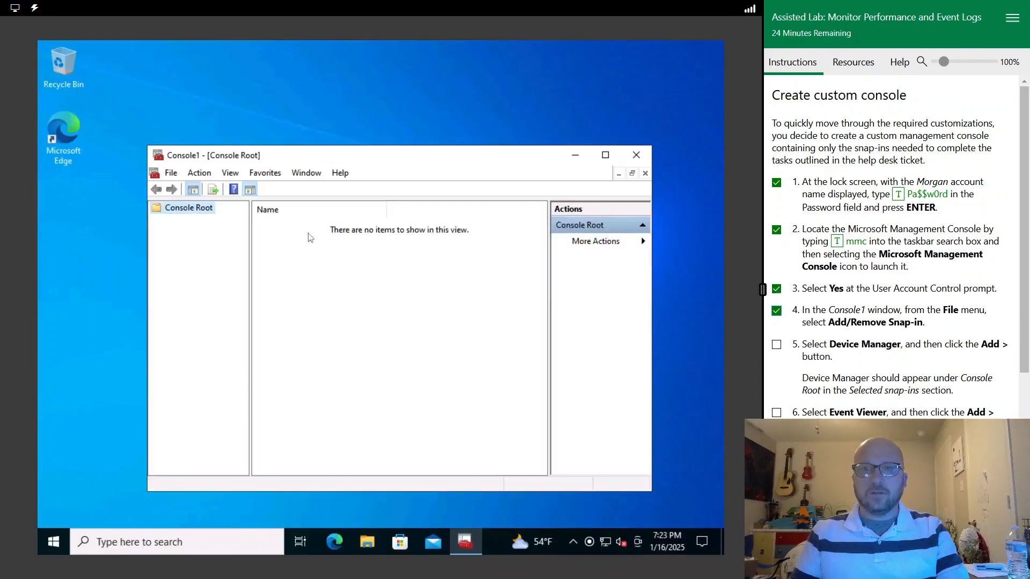
# Step: Add the Device Manager snap-in and the Event Viewer snap-in for the local computer to the empty console's selection
pyautogui.click(173, 174)
pyautogui.click(228, 254)
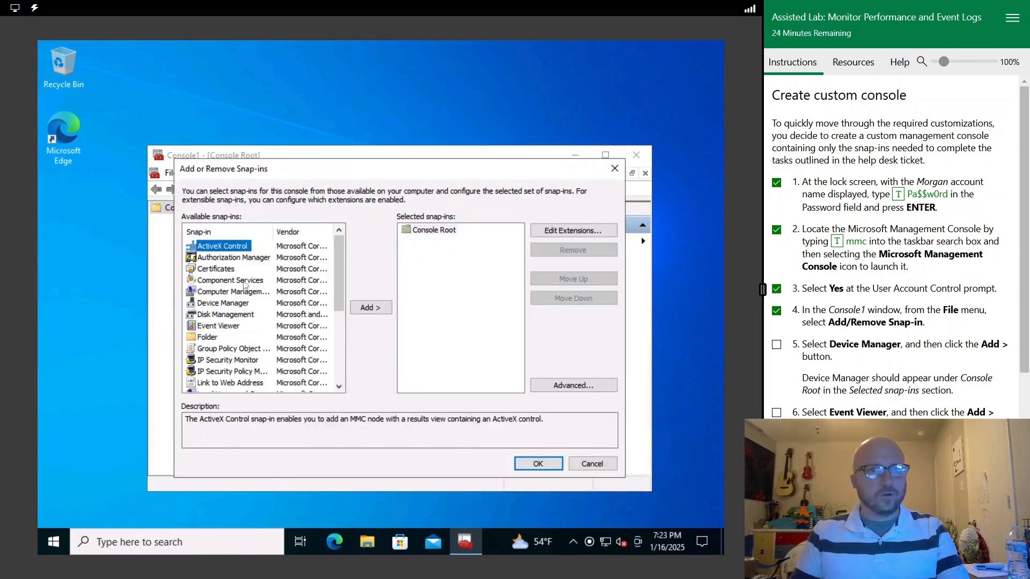
pyautogui.doubleClick(236, 303)
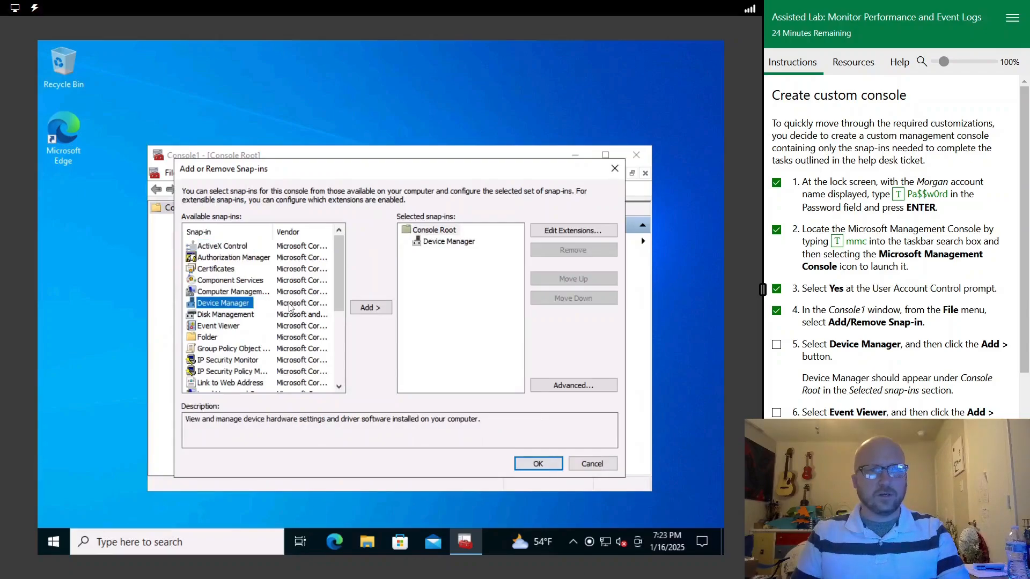
pyautogui.scroll(-1, 958, 333)
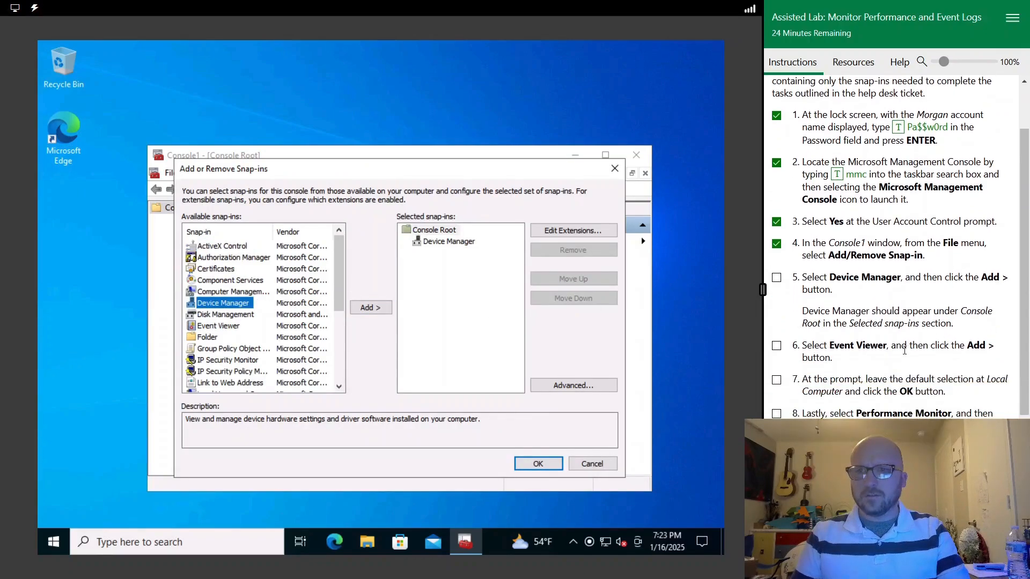
pyautogui.doubleClick(228, 328)
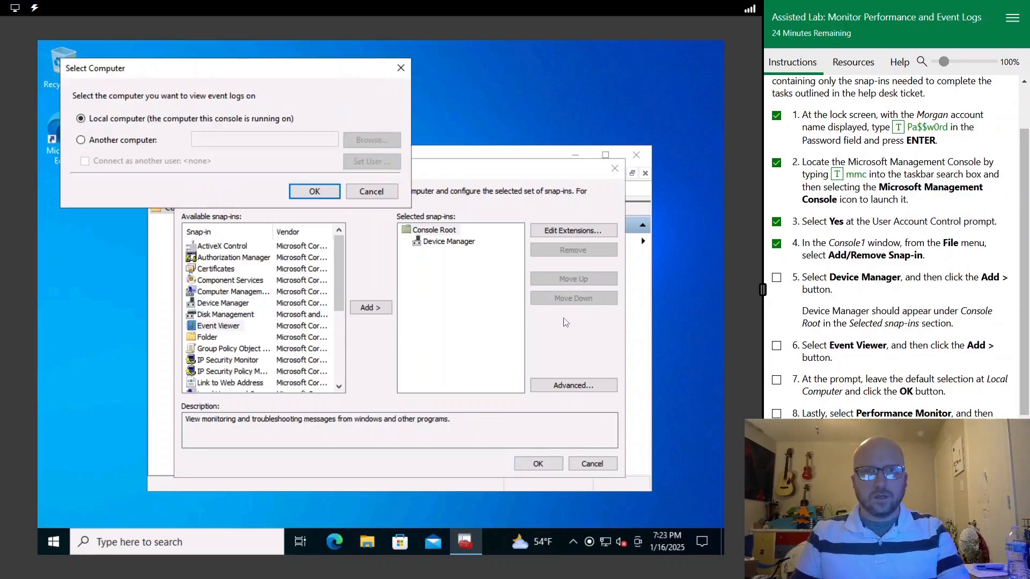
pyautogui.press('Return')
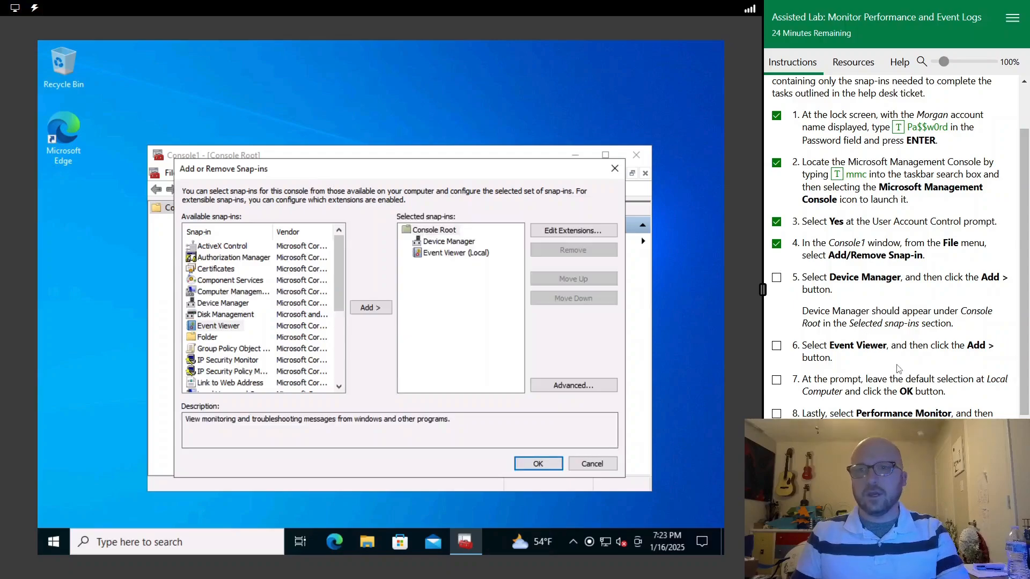
# Step: Add the Performance Monitor snap-in and apply the snap-in selection to the console
pyautogui.scroll(-3, 899, 368)
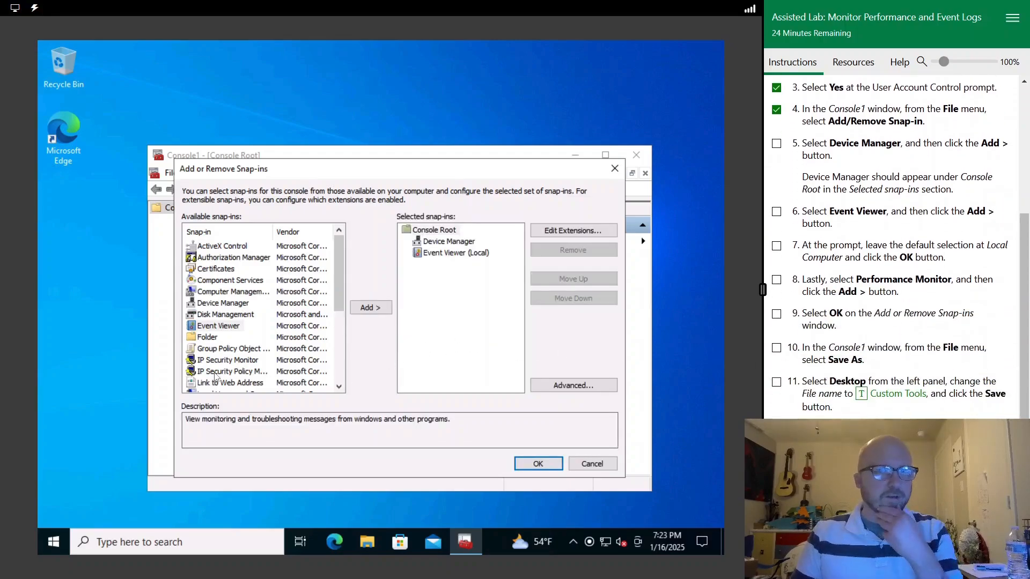
pyautogui.scroll(-4, 214, 377)
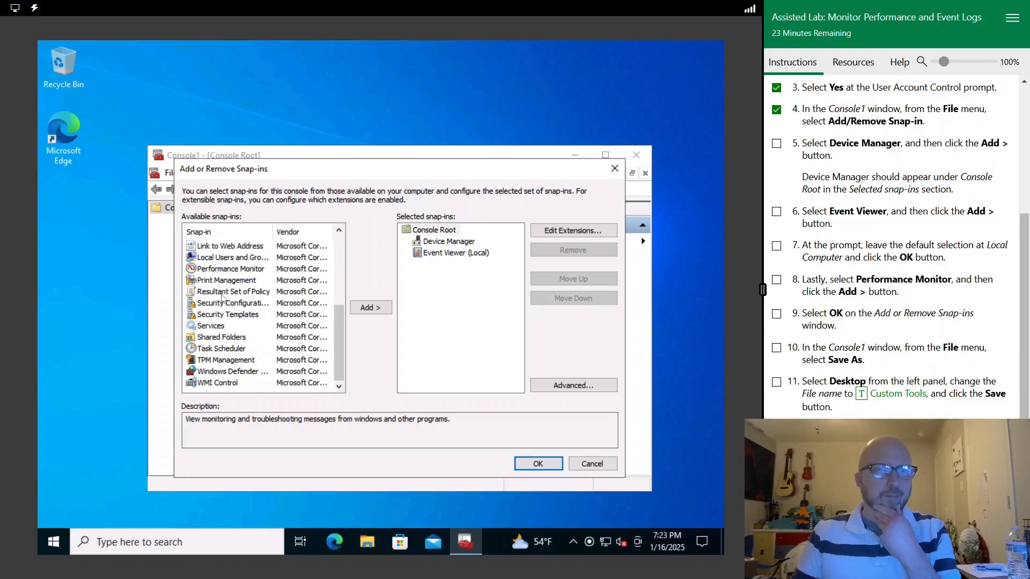
pyautogui.click(222, 270)
pyautogui.doubleClick(222, 273)
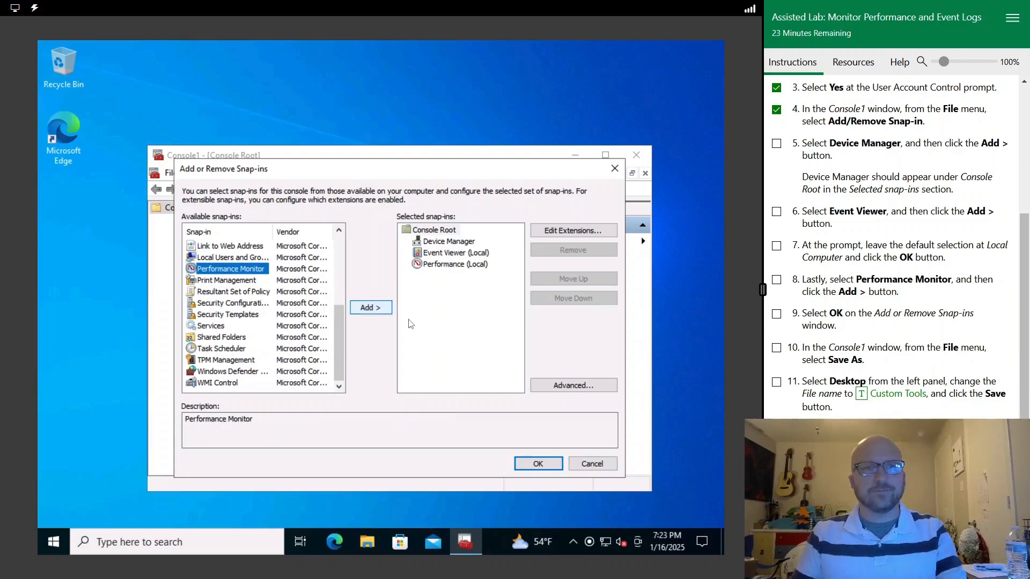
pyautogui.click(538, 464)
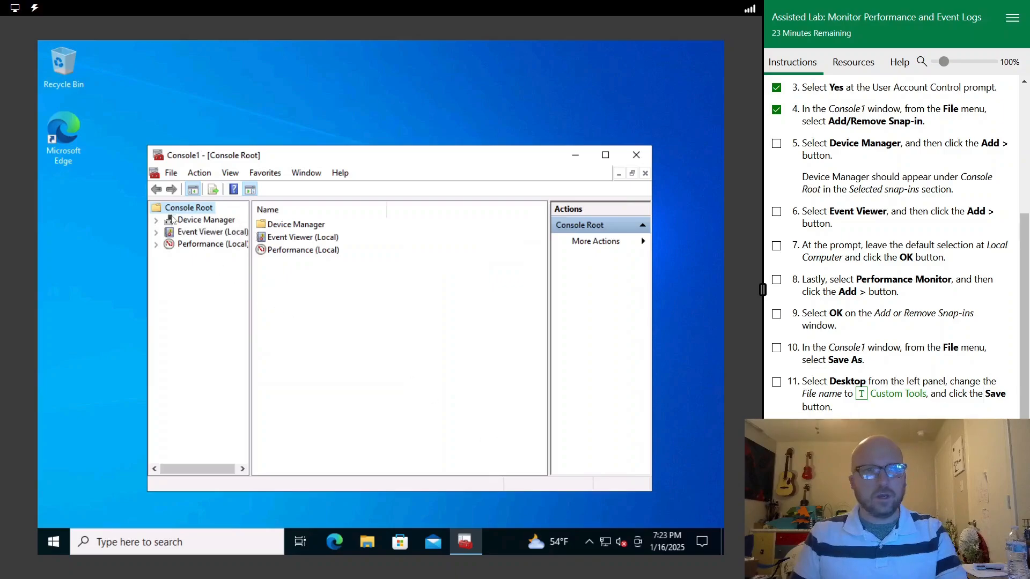
# Step: Save the console to the Desktop as Custom Tools
pyautogui.click(171, 173)
pyautogui.click(196, 236)
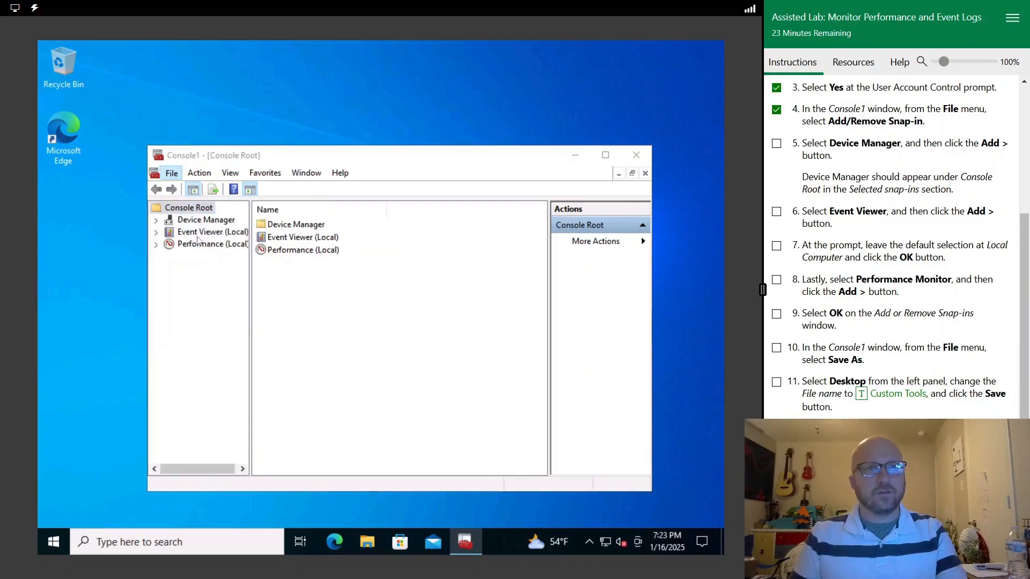
pyautogui.click(247, 284)
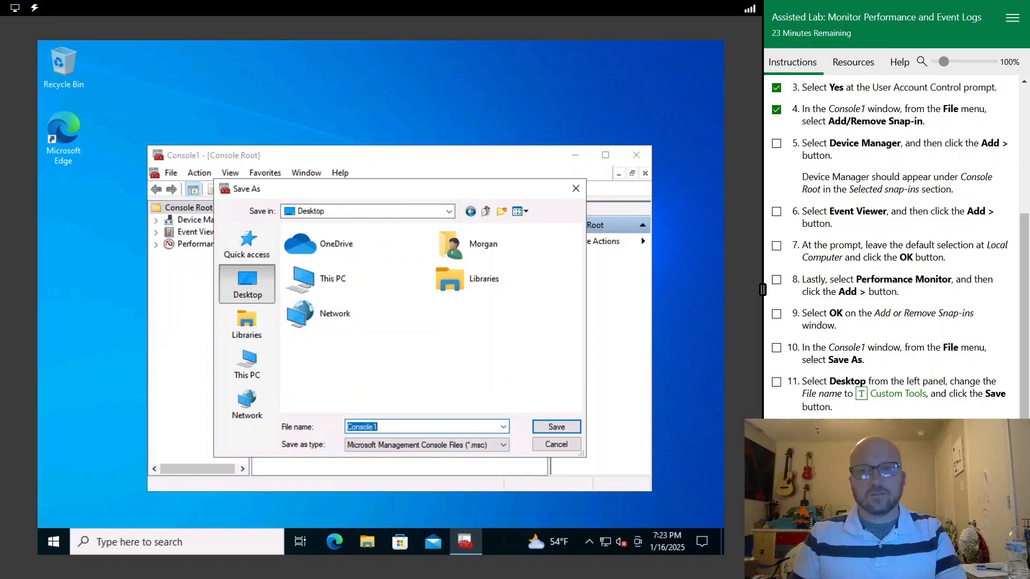
pyautogui.click(912, 394)
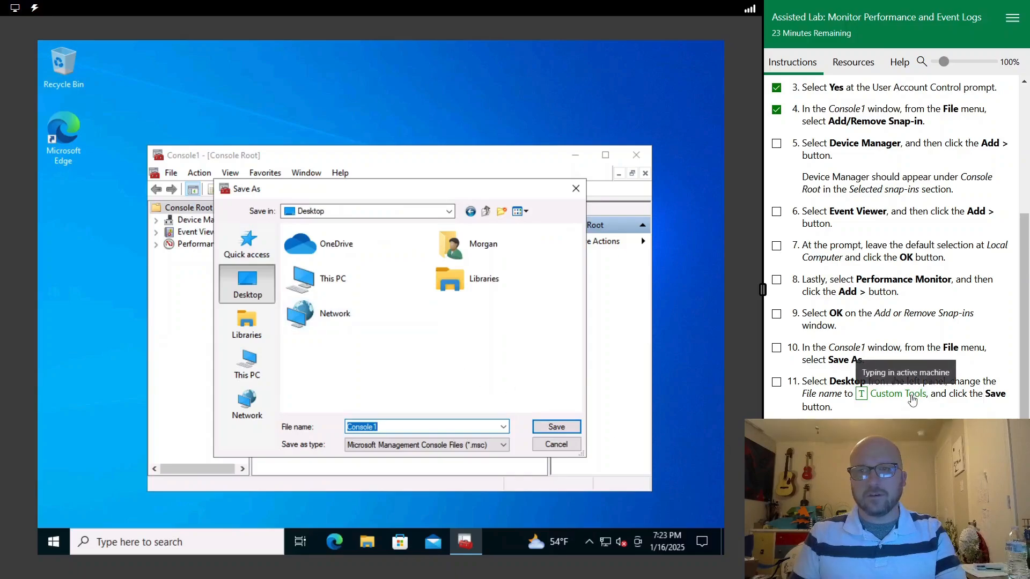
pyautogui.click(556, 427)
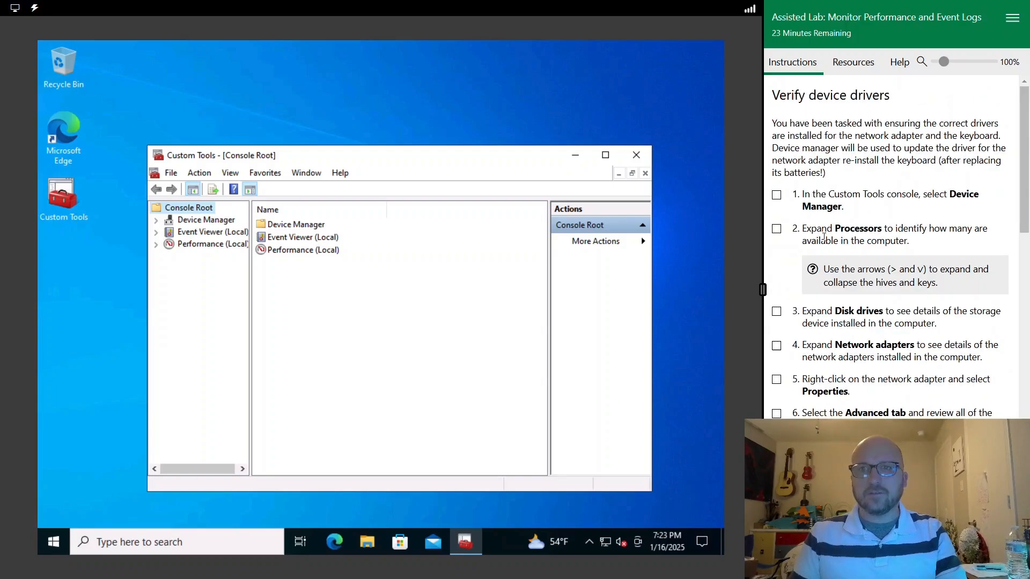
# Step: Open Device Manager in the Custom Tools console and expand Processors to identify the available processors
pyautogui.doubleClick(289, 227)
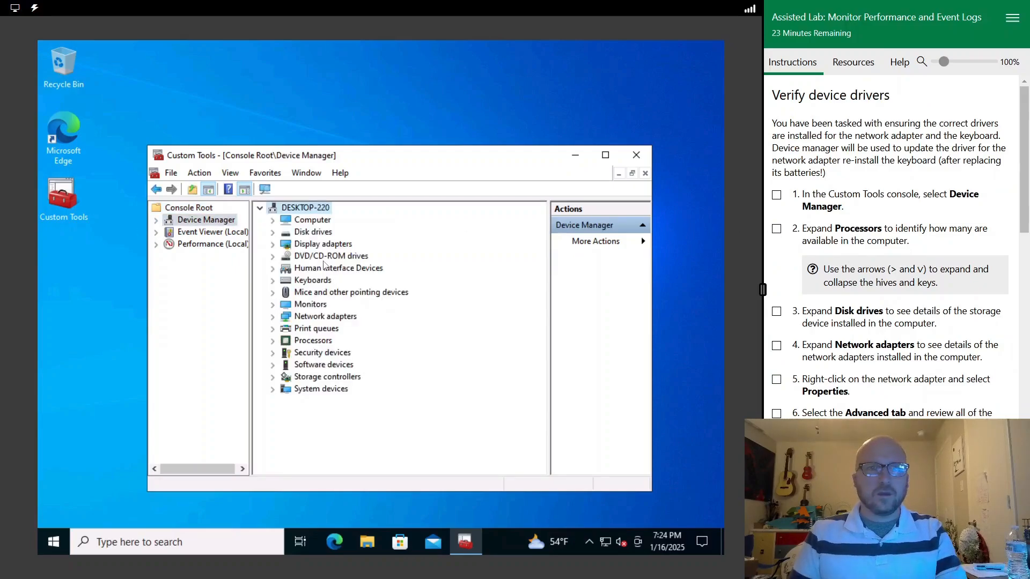
pyautogui.click(273, 342)
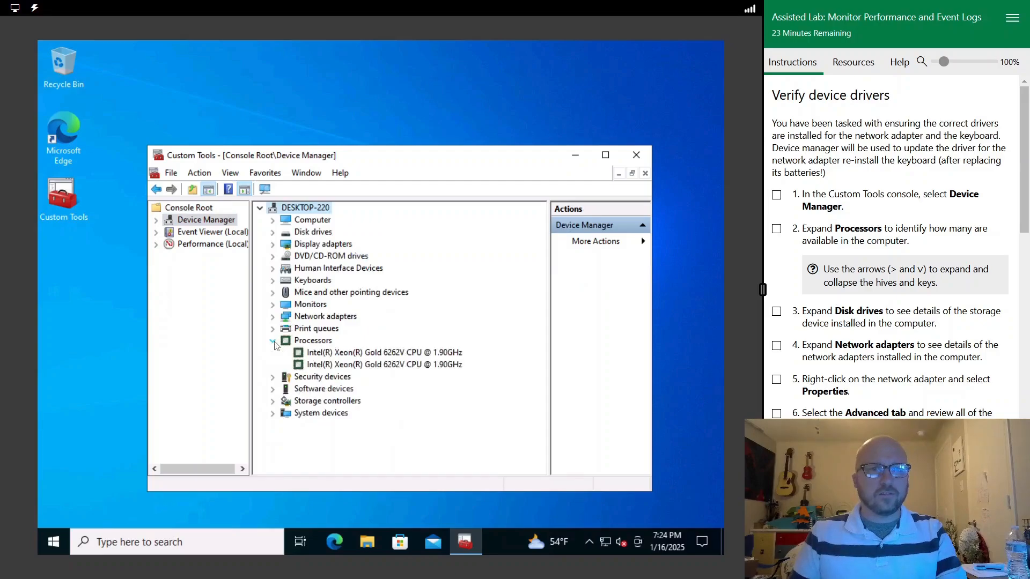
# Step: Inspect both Intel Xeon processor entries and mark lab steps 1 and 2 complete
pyautogui.click(401, 354)
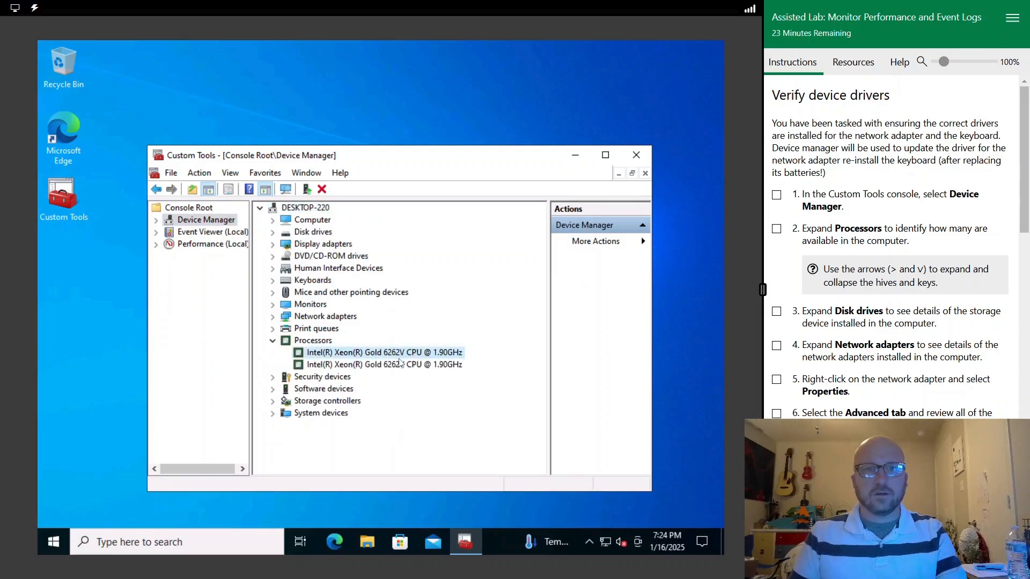
pyautogui.click(405, 366)
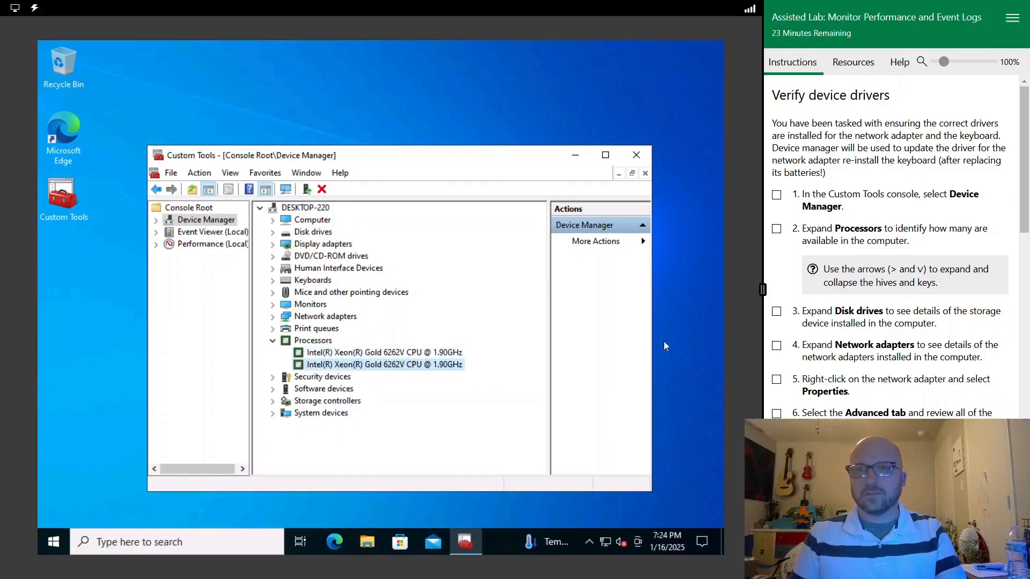
pyautogui.click(776, 229)
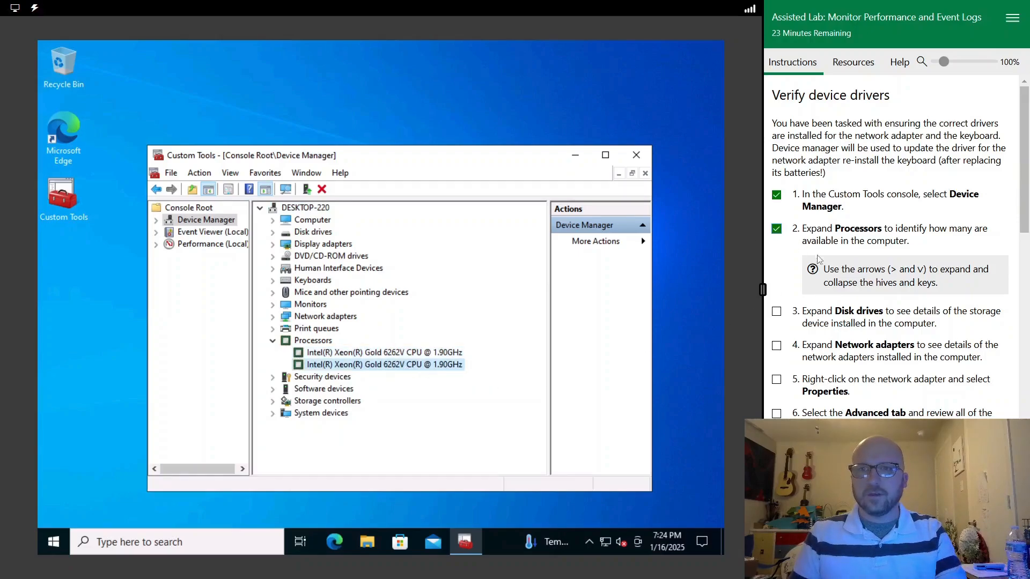
# Step: Expand Disk drives, select the Microsoft Virtual Disk, and mark lab step 3 complete
pyautogui.scroll(-3, 817, 257)
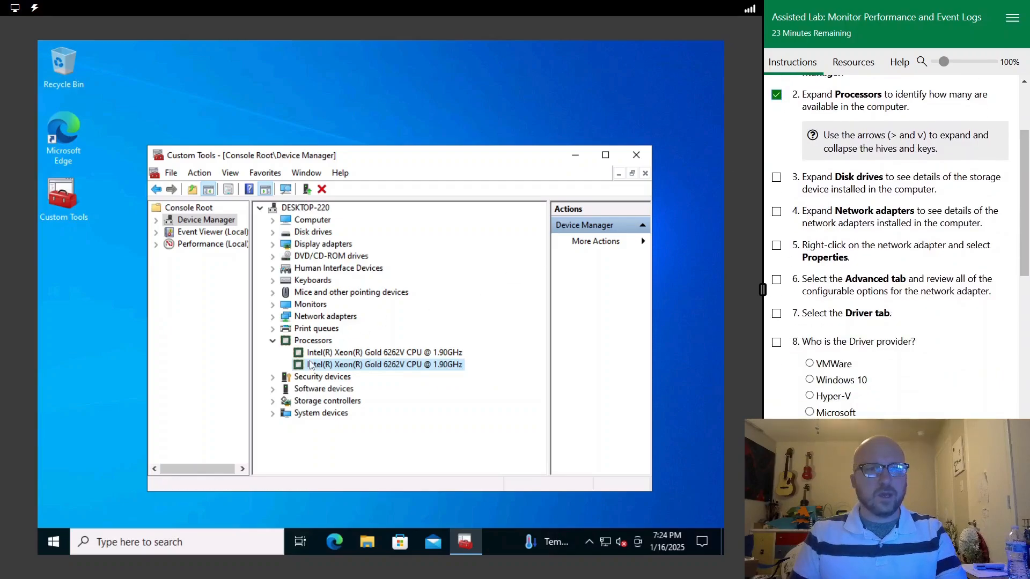
pyautogui.click(273, 232)
pyautogui.click(349, 244)
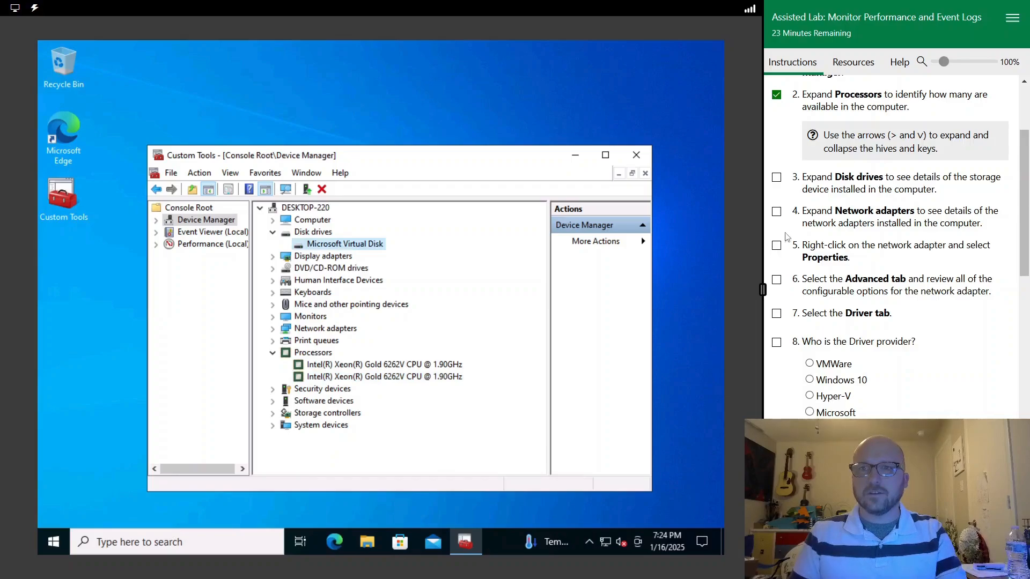
pyautogui.click(777, 178)
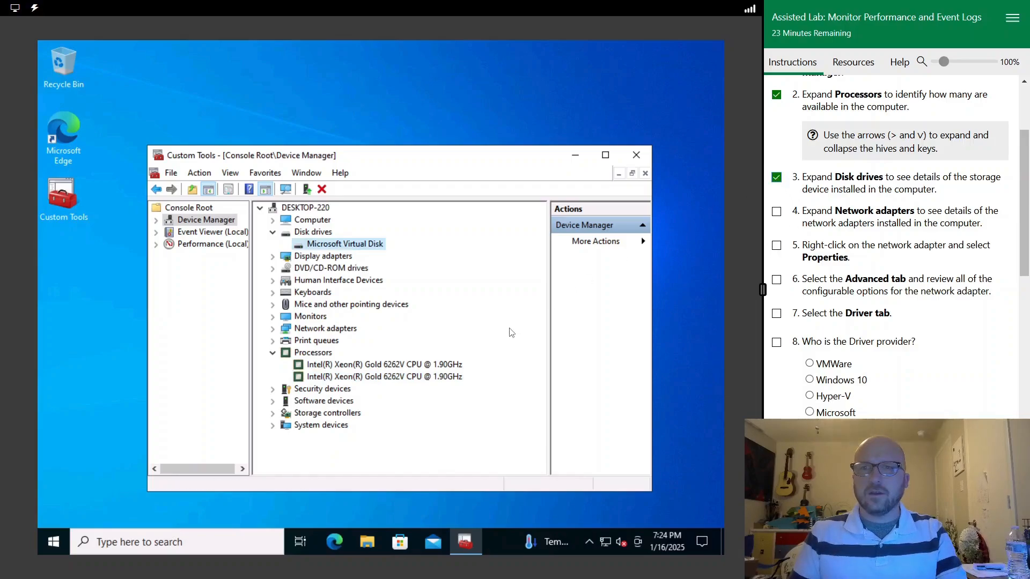
# Step: Expand Network adapters and open the properties of the Microsoft Hyper-V Network Adapter
pyautogui.click(276, 329)
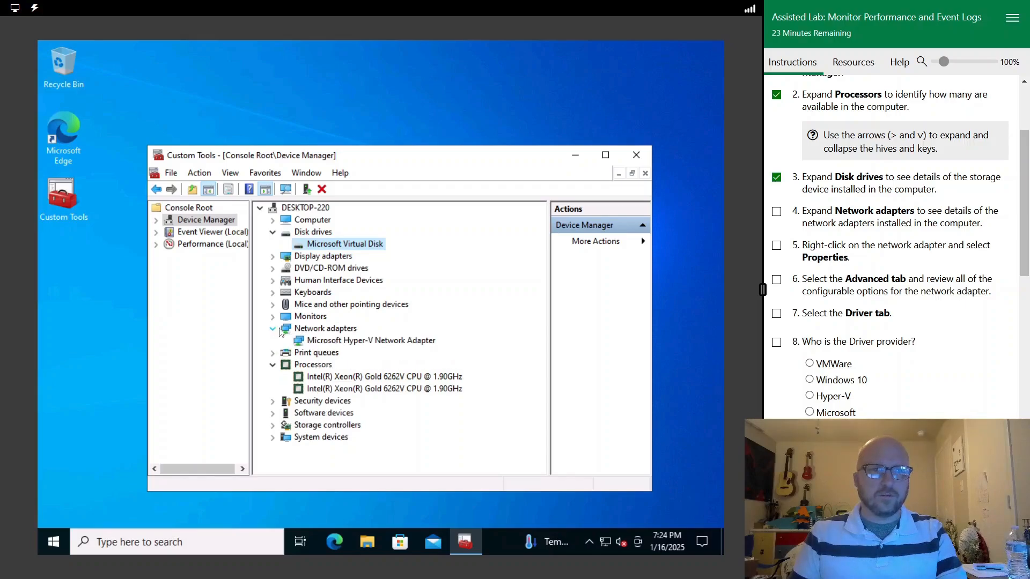
pyautogui.rightClick(344, 341)
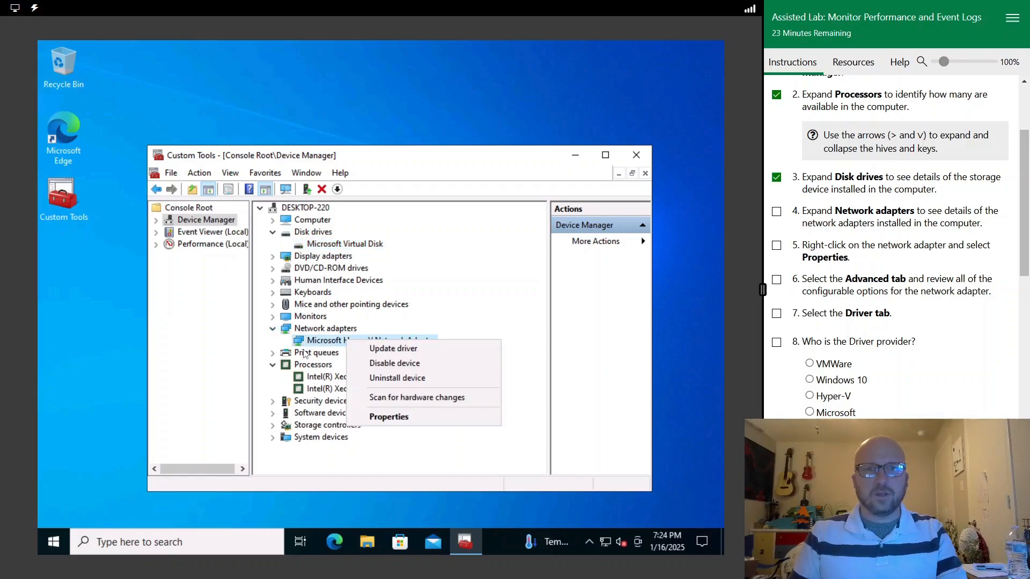
pyautogui.click(412, 416)
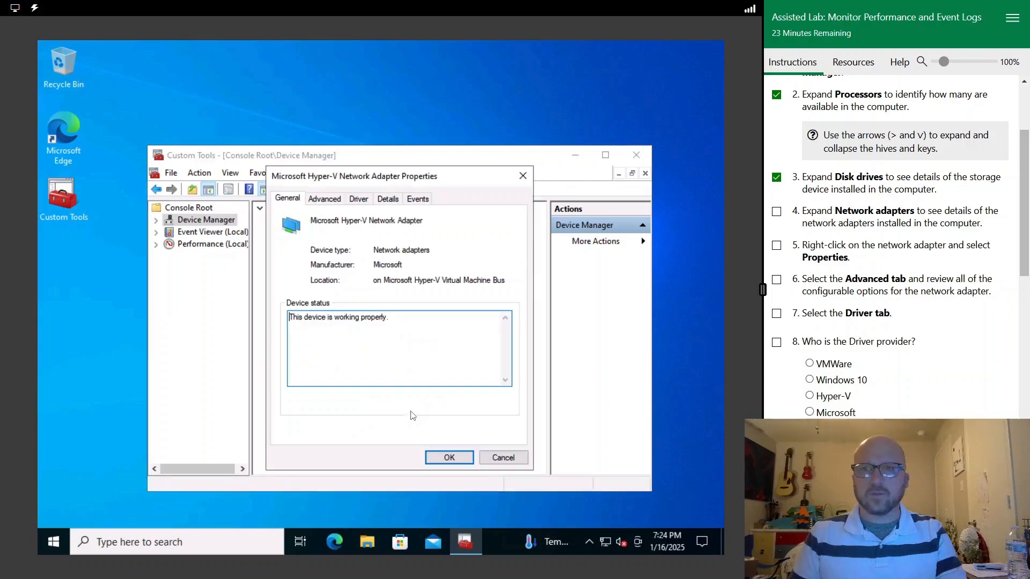
# Step: Review the network adapter's advanced configurable options, including Jumbo Packet, Packet Direct, Large Send Offload Version 2 and Max Number of RSS Processors
pyautogui.click(324, 199)
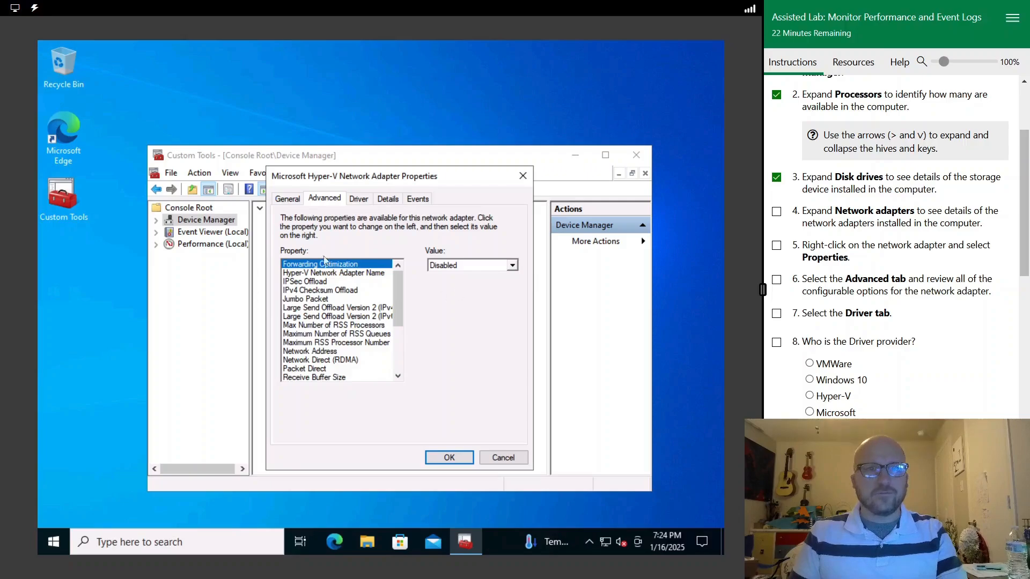
pyautogui.click(354, 299)
pyautogui.click(338, 343)
pyautogui.click(335, 368)
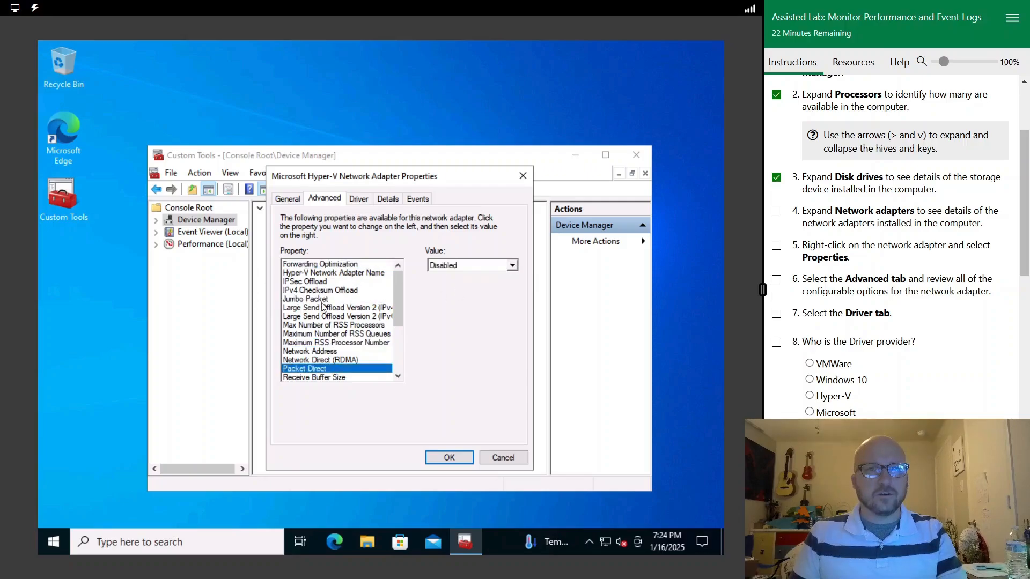
pyautogui.click(324, 305)
pyautogui.click(340, 317)
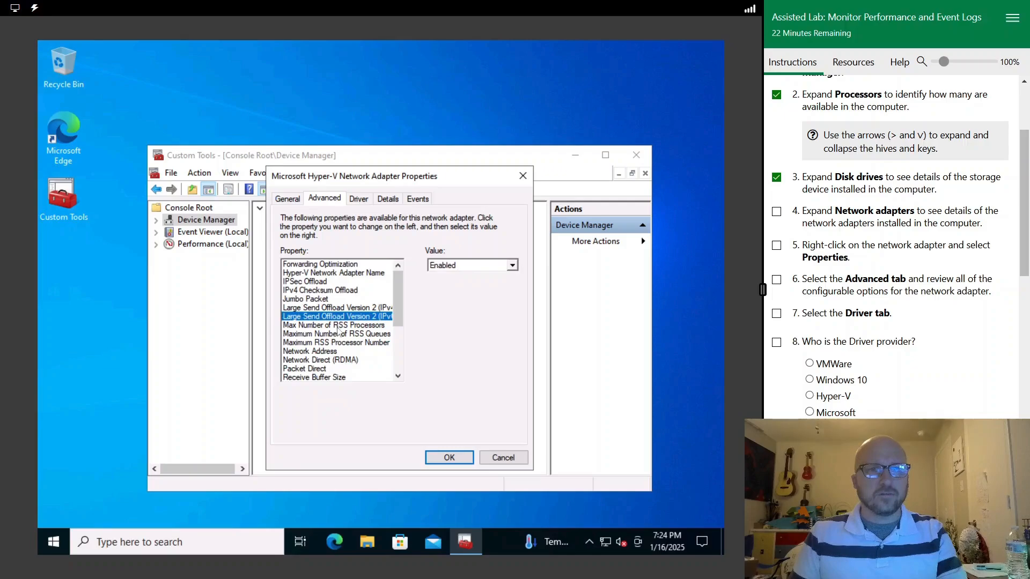
pyautogui.click(338, 326)
# Step: View the network adapter's driver information and answer the lab's driver provider question with Microsoft, marking steps through 8 complete
pyautogui.click(359, 199)
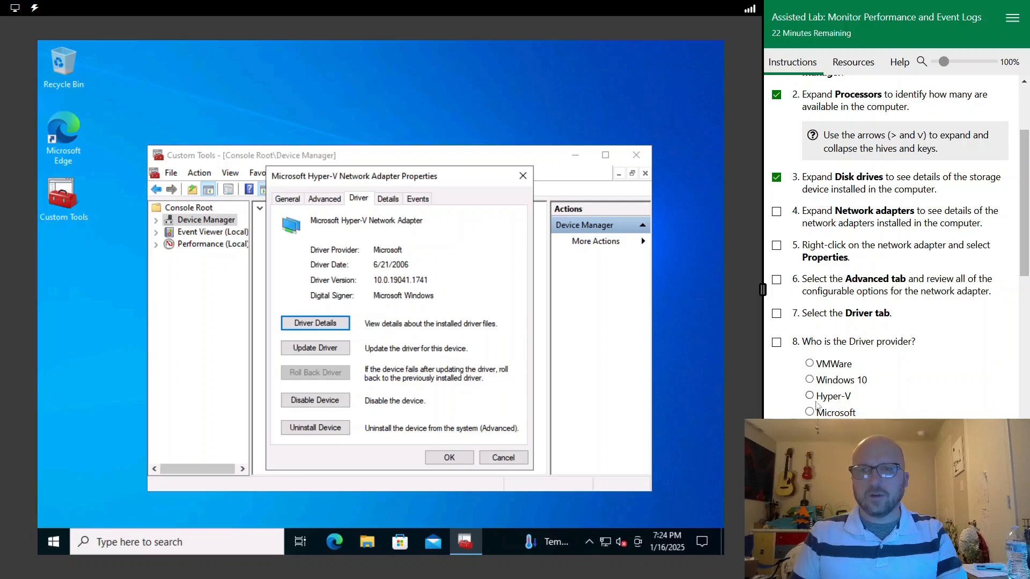
pyautogui.click(772, 339)
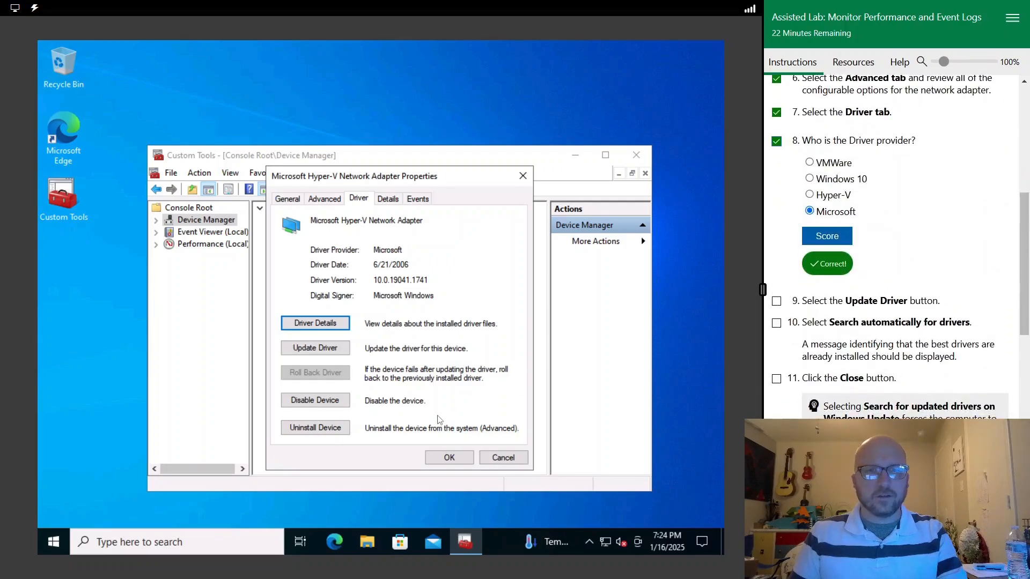
# Step: Search automatically for an updated network adapter driver, mark lab steps 9 to 11 complete, and close the adapter's dialogs
pyautogui.click(316, 348)
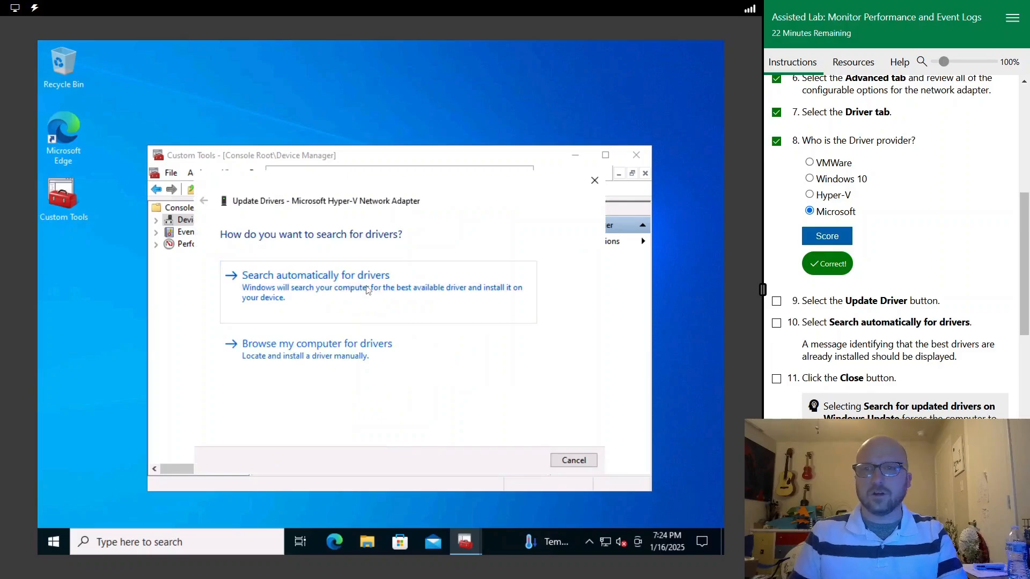
pyautogui.click(368, 290)
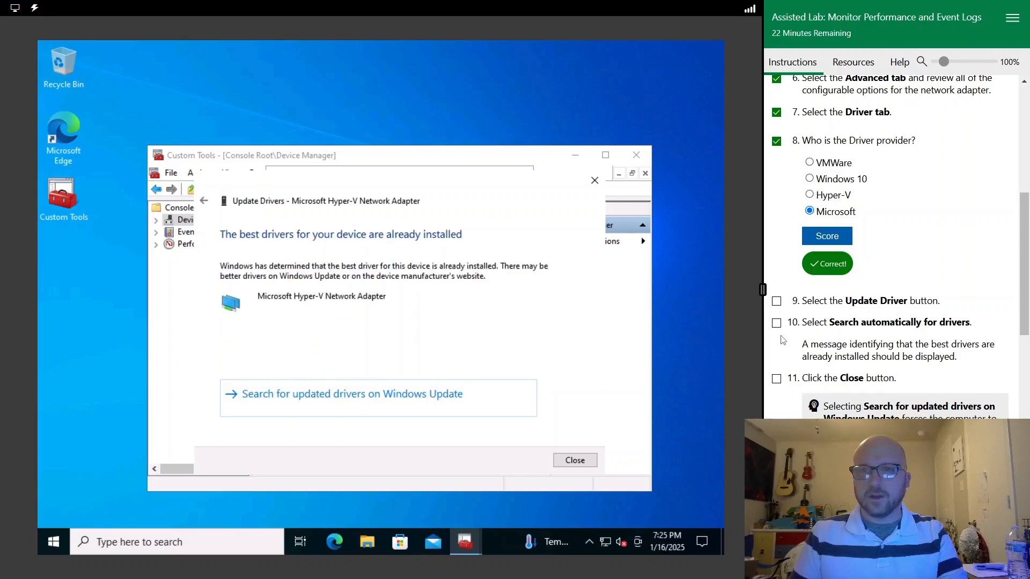
pyautogui.click(777, 379)
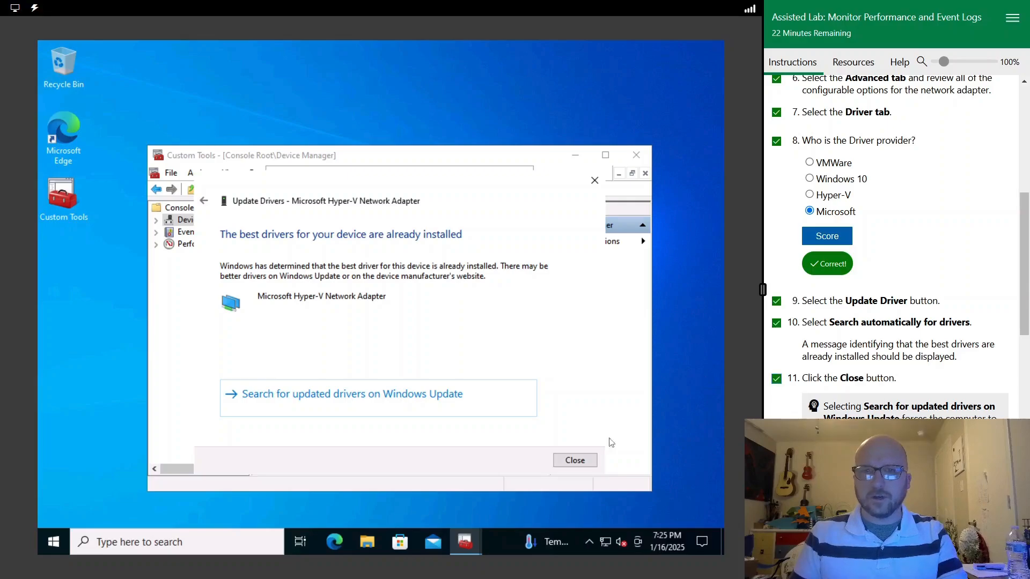
pyautogui.click(574, 460)
pyautogui.click(448, 459)
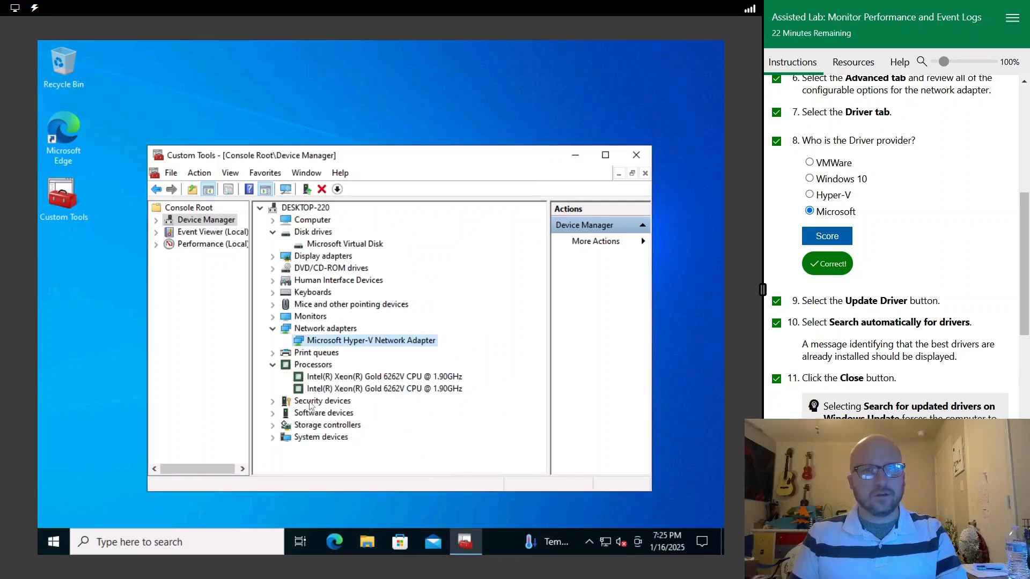
# Step: Uninstall the Microsoft Hyper-V Virtual Keyboard device under Keyboards and score the keyboard removal task
pyautogui.click(272, 292)
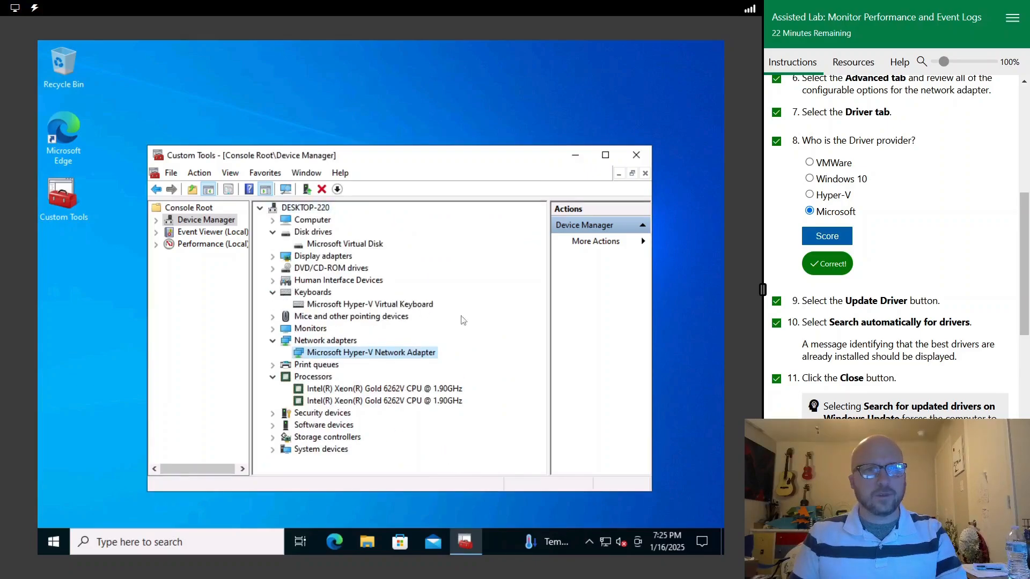
pyautogui.scroll(-2, 843, 414)
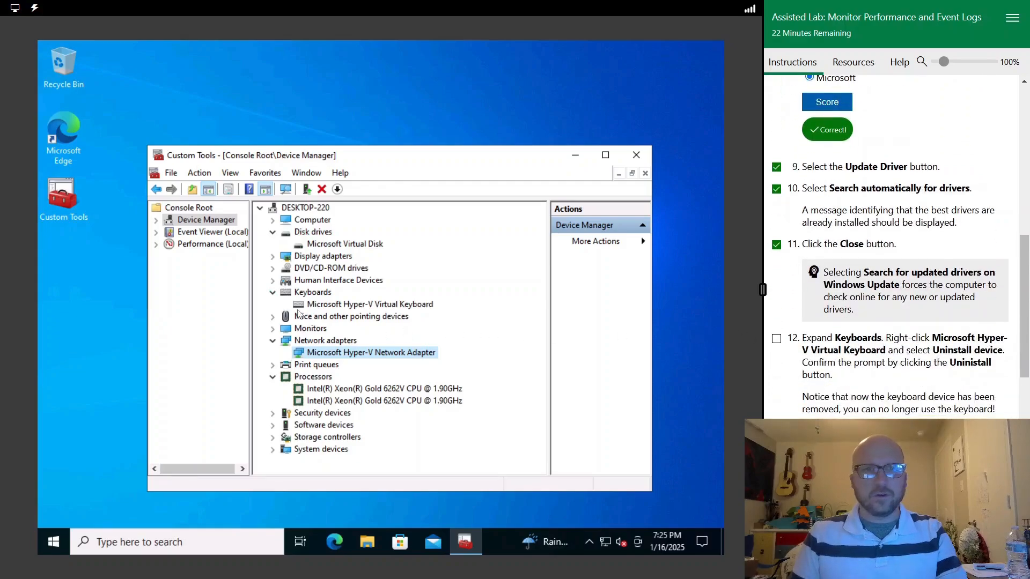
pyautogui.rightClick(322, 304)
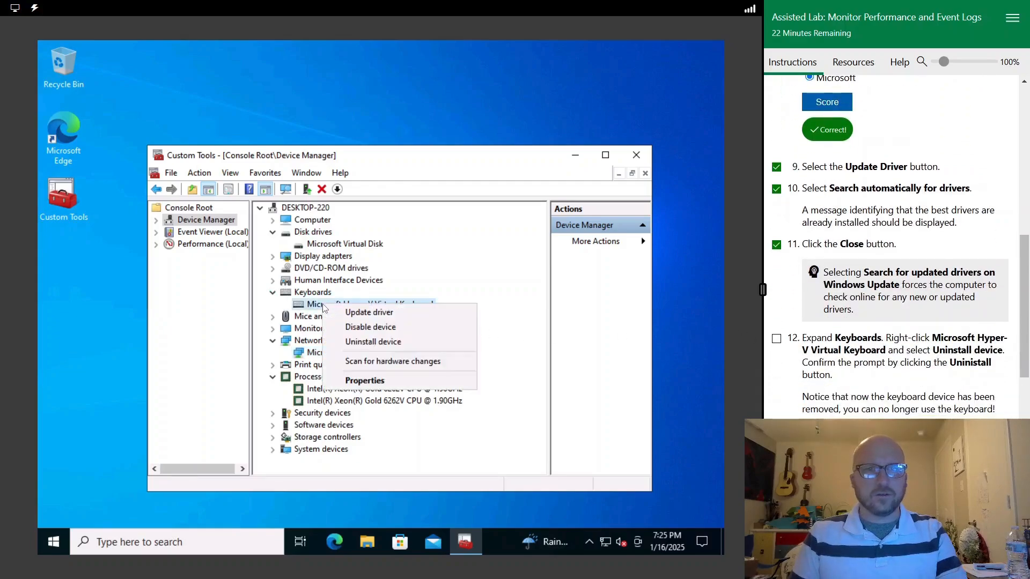
pyautogui.click(356, 344)
pyautogui.click(405, 345)
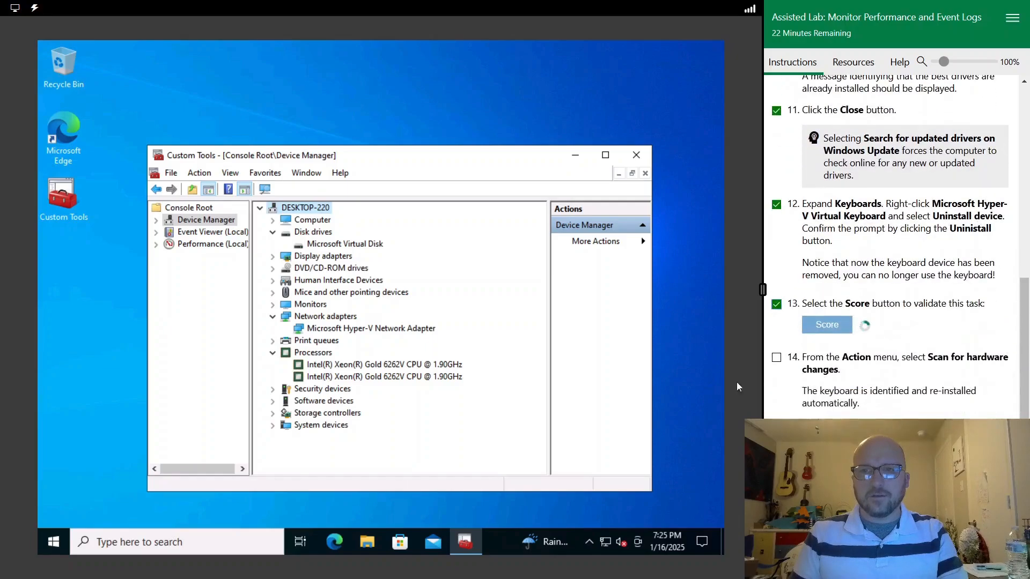
# Step: Scan for hardware changes to reinstall the keyboard, and check for the Microsoft Hyper-V Virtual Keyboard under Keyboards
pyautogui.click(201, 173)
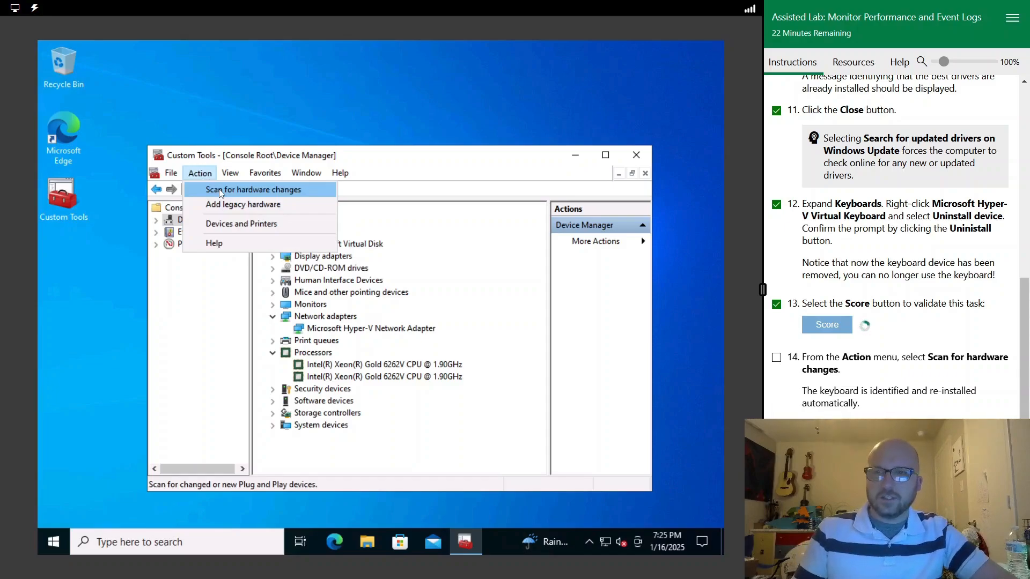
pyautogui.click(220, 190)
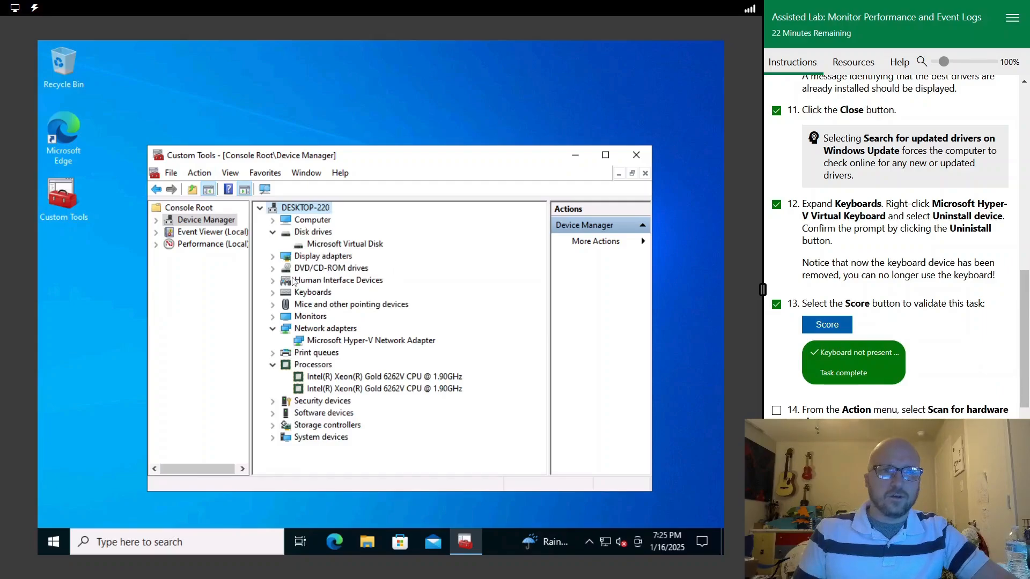
pyautogui.click(273, 293)
pyautogui.click(343, 305)
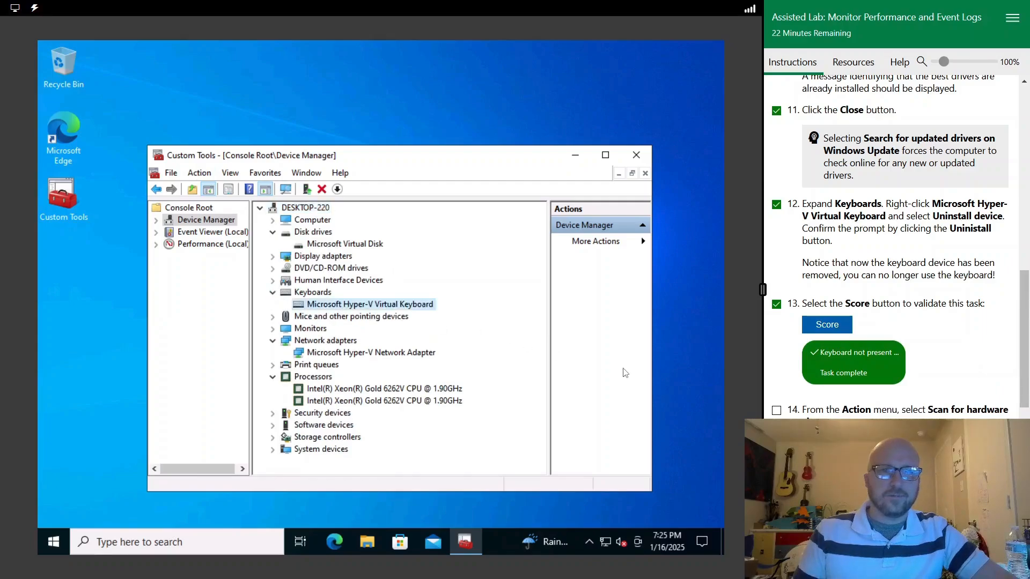
# Step: Mark lab step 14 complete and open System Information by searching Windows for msinfo32
pyautogui.scroll(-3, 883, 362)
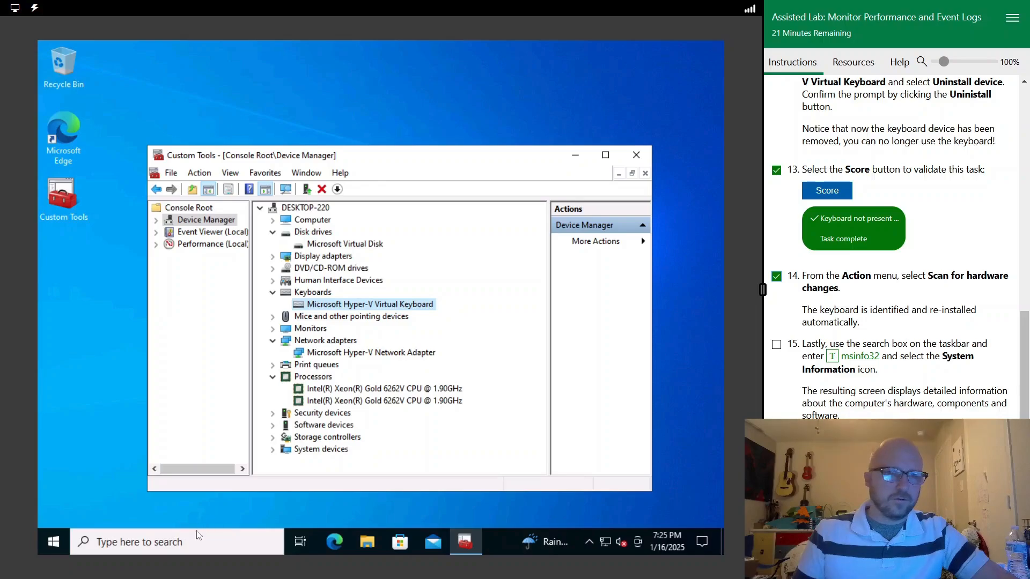
pyautogui.click(200, 544)
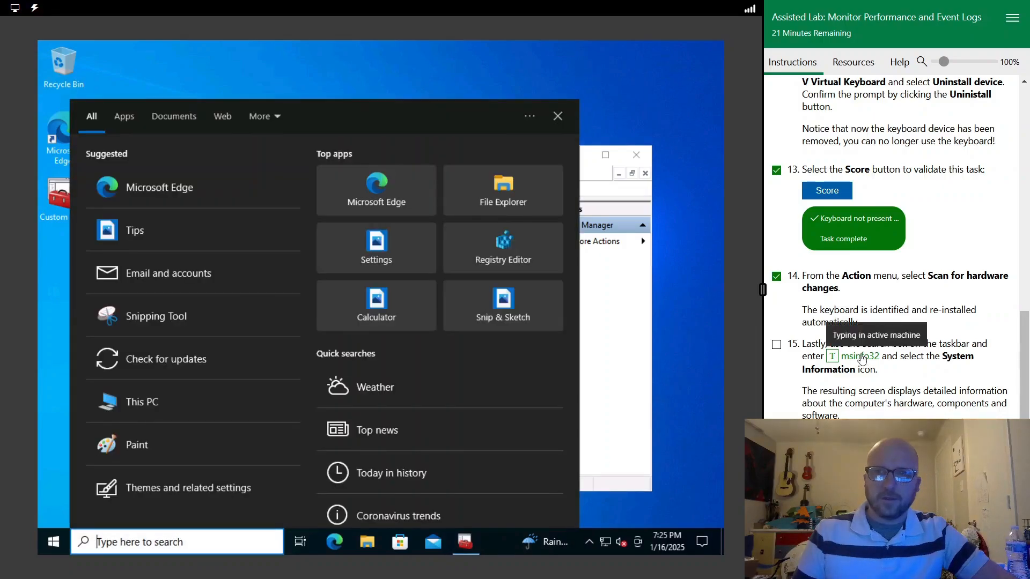
pyautogui.click(862, 359)
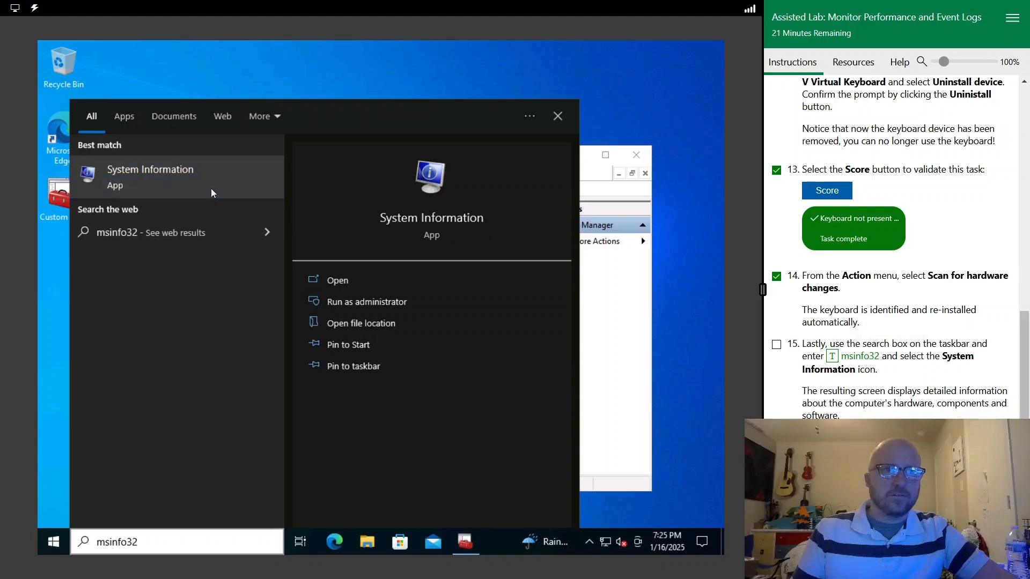
pyautogui.click(213, 193)
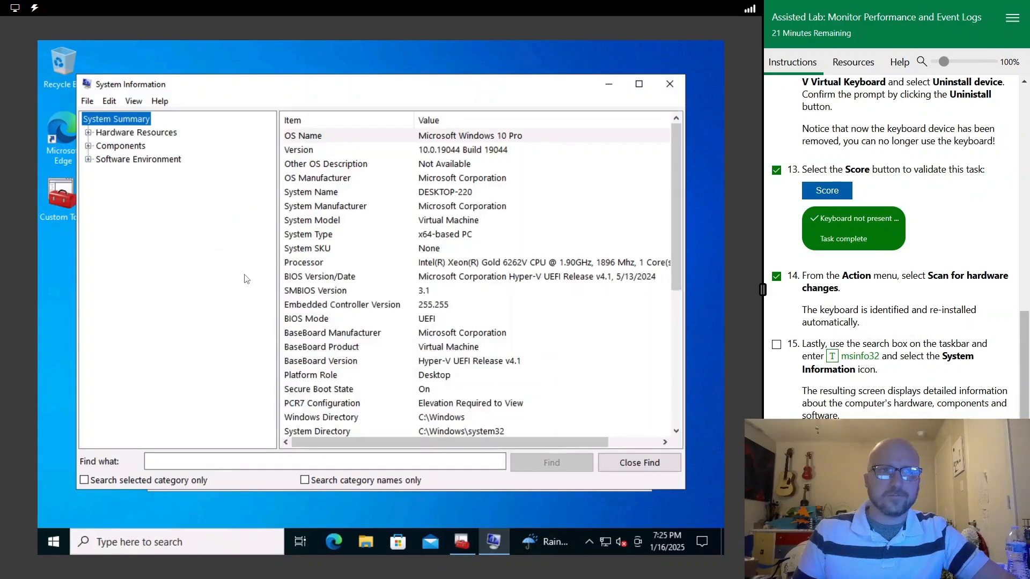
# Step: Export the system information to the Desktop as a text file named System Info
pyautogui.click(87, 101)
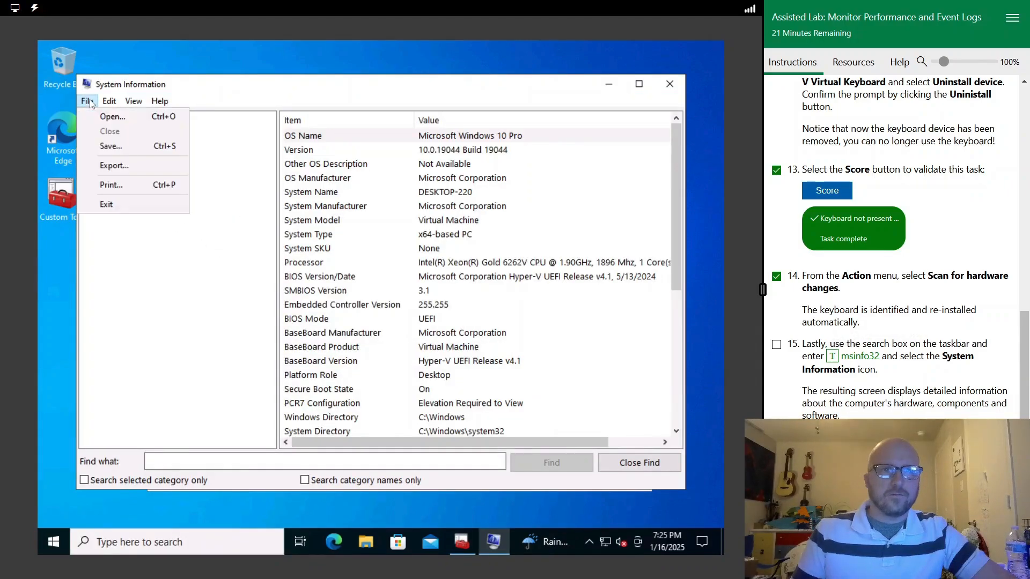
pyautogui.click(114, 166)
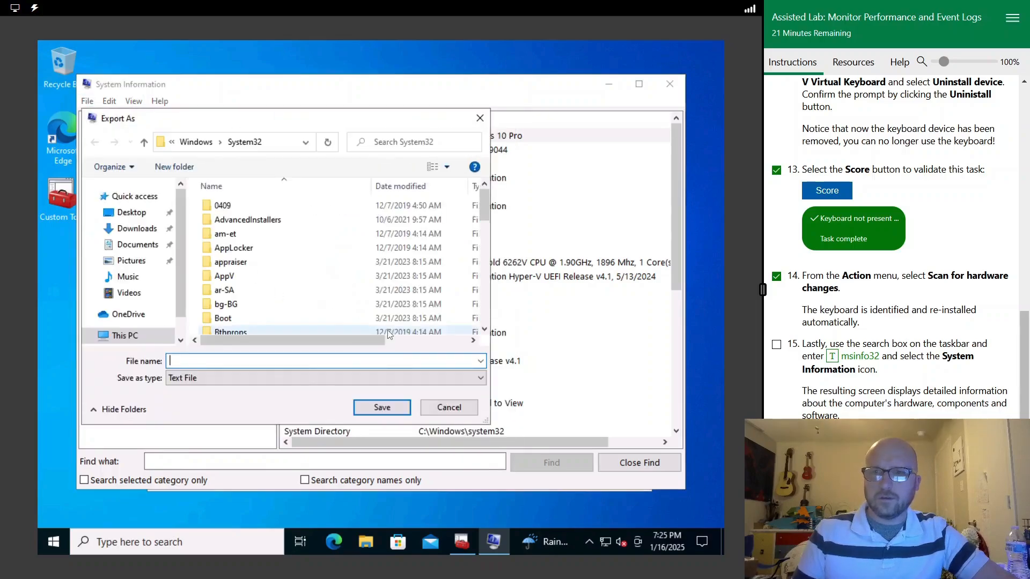
pyautogui.click(154, 217)
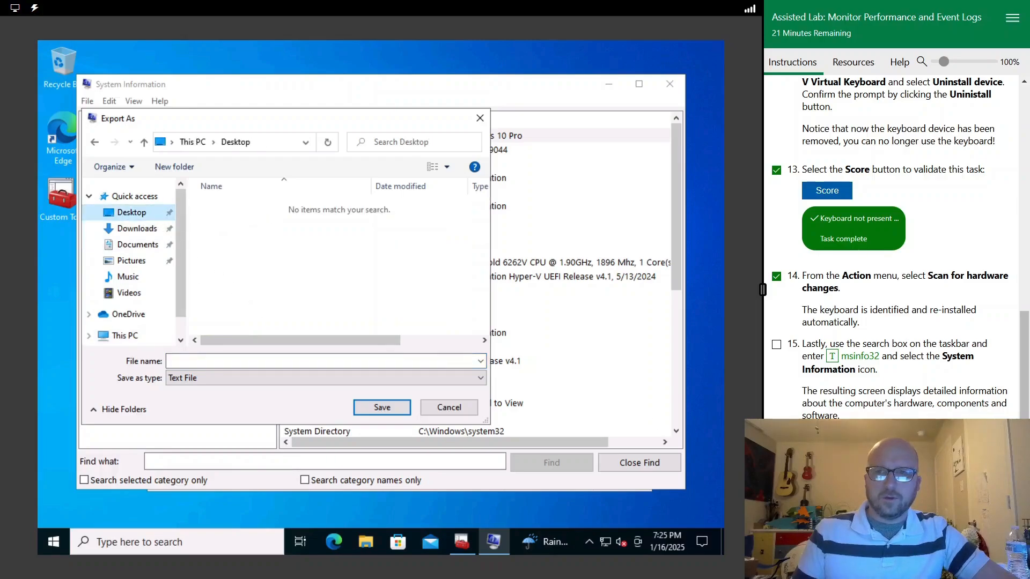
pyautogui.click(306, 363)
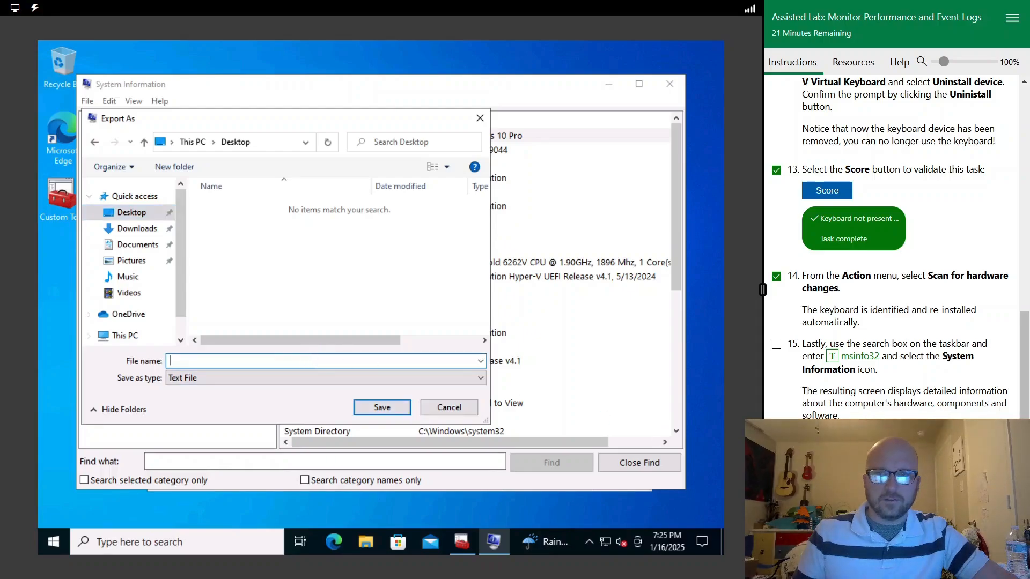
pyautogui.write('System Info')
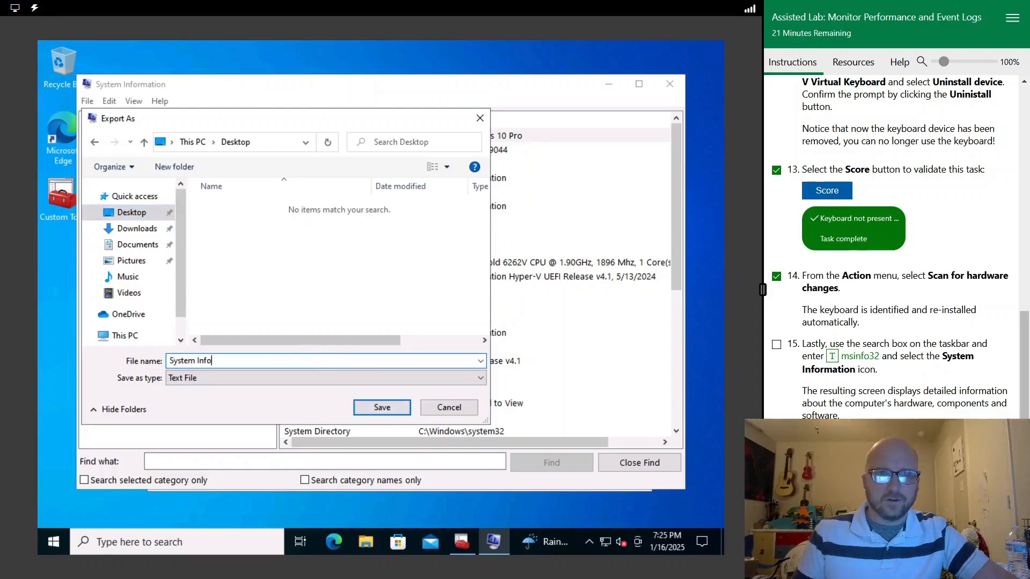
pyautogui.click(393, 403)
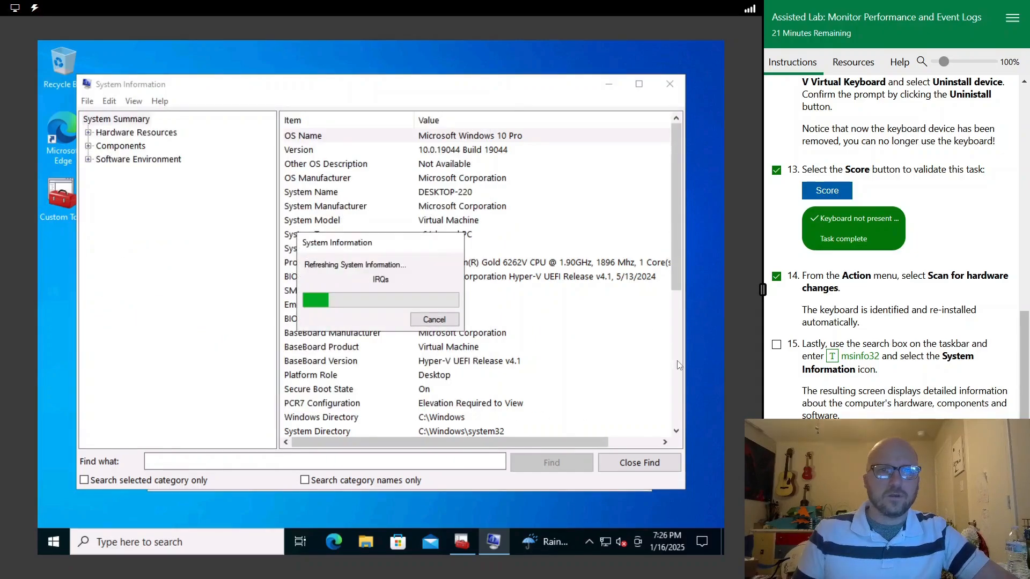
# Step: Mark lab steps 15 through 20 complete in the instructions
pyautogui.scroll(-2, 813, 361)
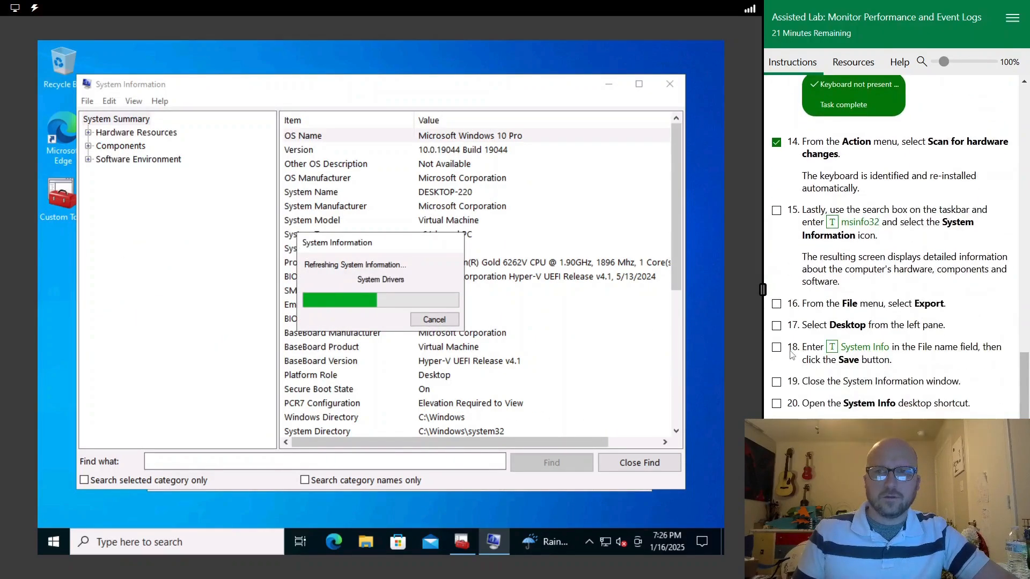
pyautogui.click(778, 380)
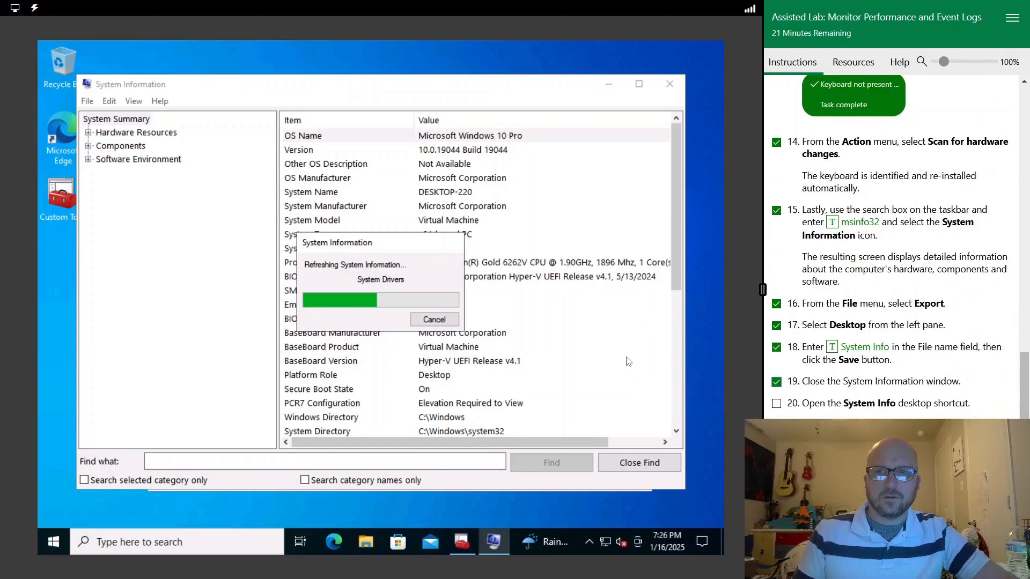
pyautogui.scroll(-1, 844, 330)
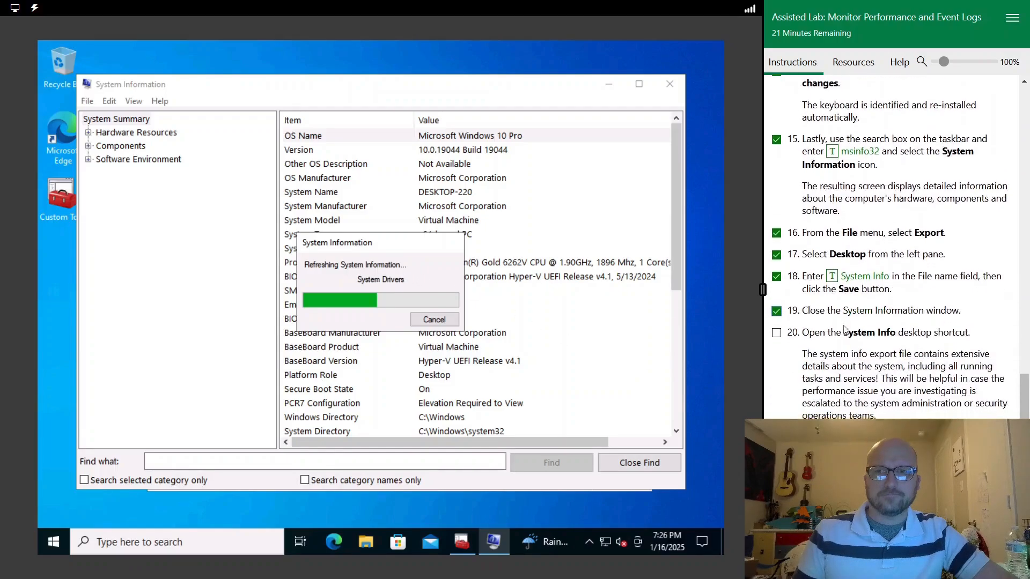
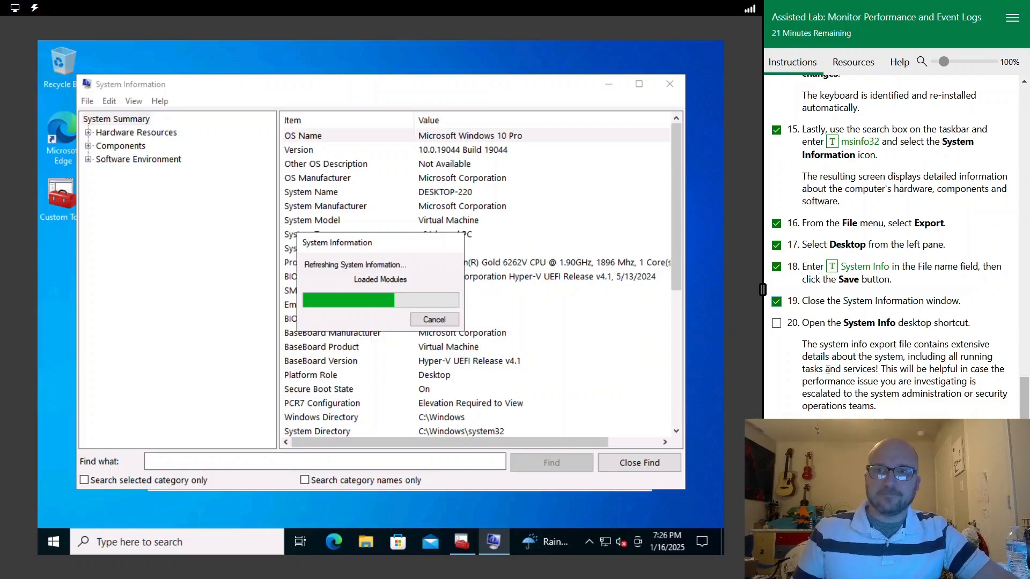
pyautogui.moveTo(806, 346); pyautogui.dragTo(970, 370)
pyautogui.click(880, 345)
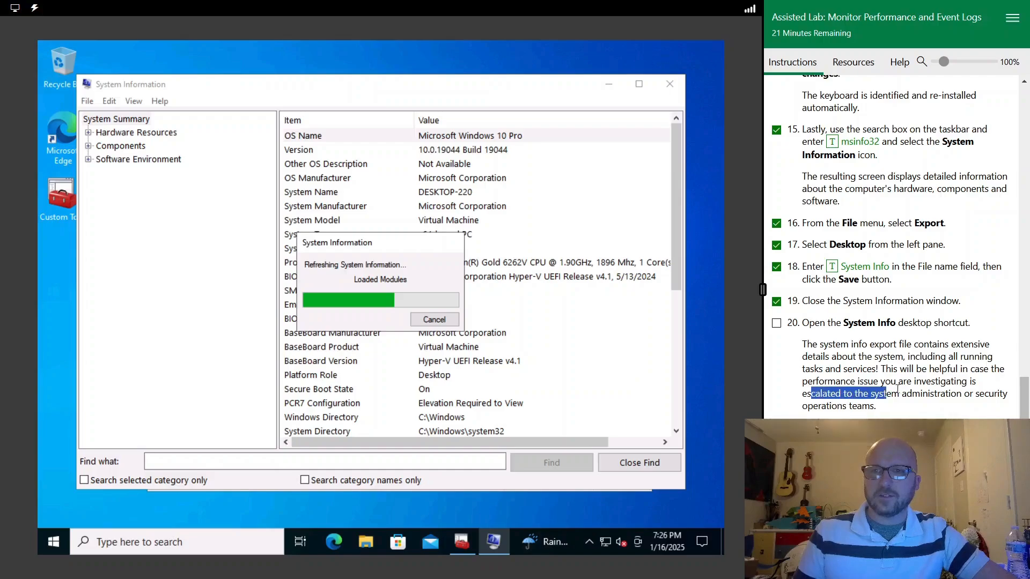
pyautogui.moveTo(882, 404); pyautogui.dragTo(799, 345)
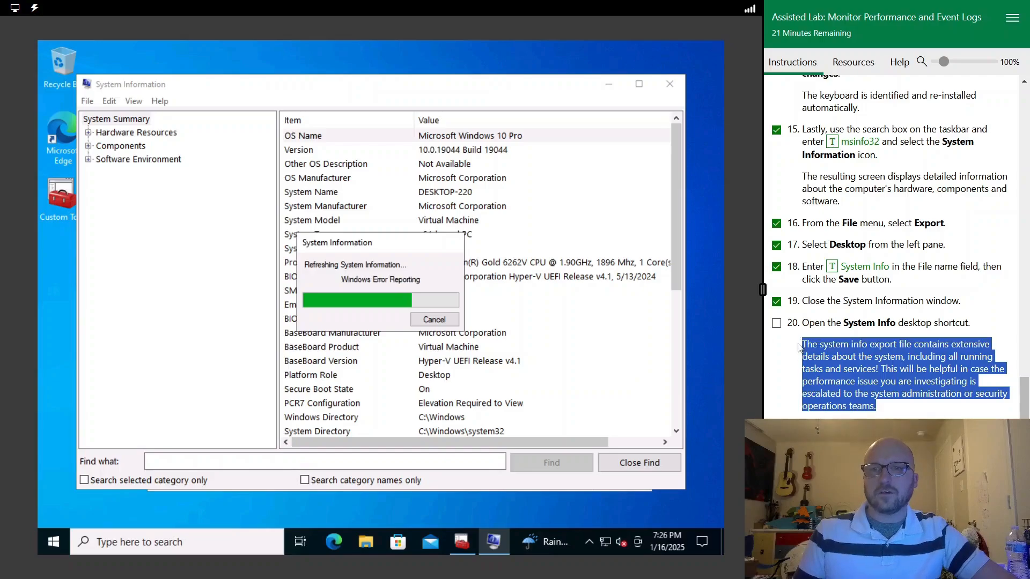
pyautogui.click(818, 340)
pyautogui.click(776, 323)
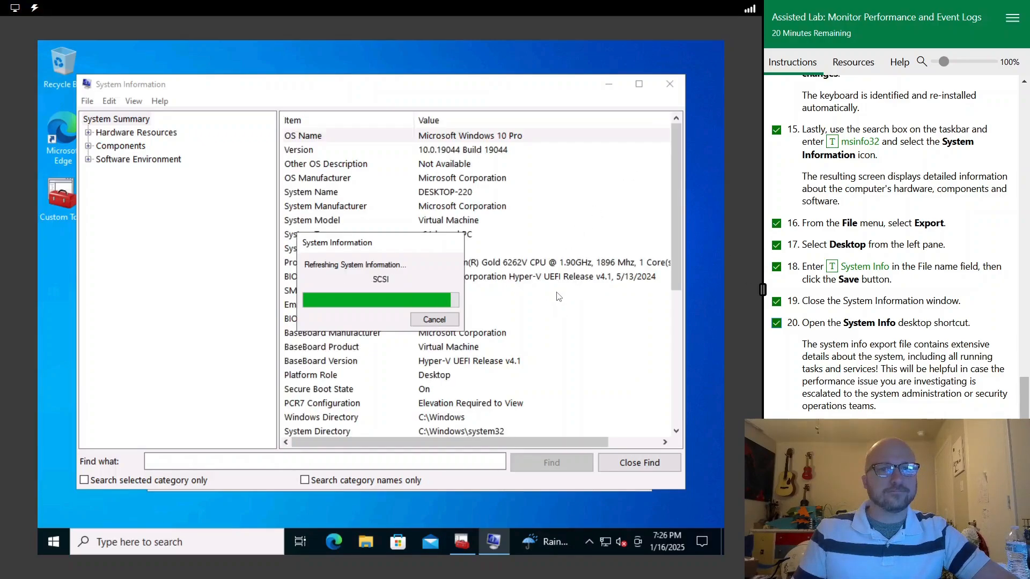
# Step: Look through the system summary, the Software Environment category, and the CD-ROM, Sound Device and Modem components in System Information
pyautogui.scroll(-6, 498, 296)
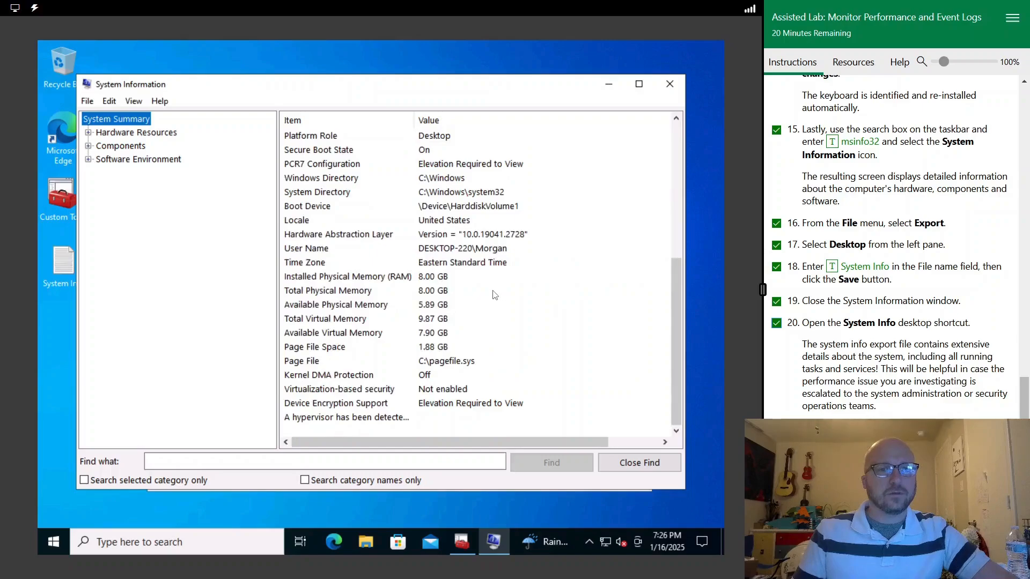
pyautogui.click(113, 160)
pyautogui.click(89, 160)
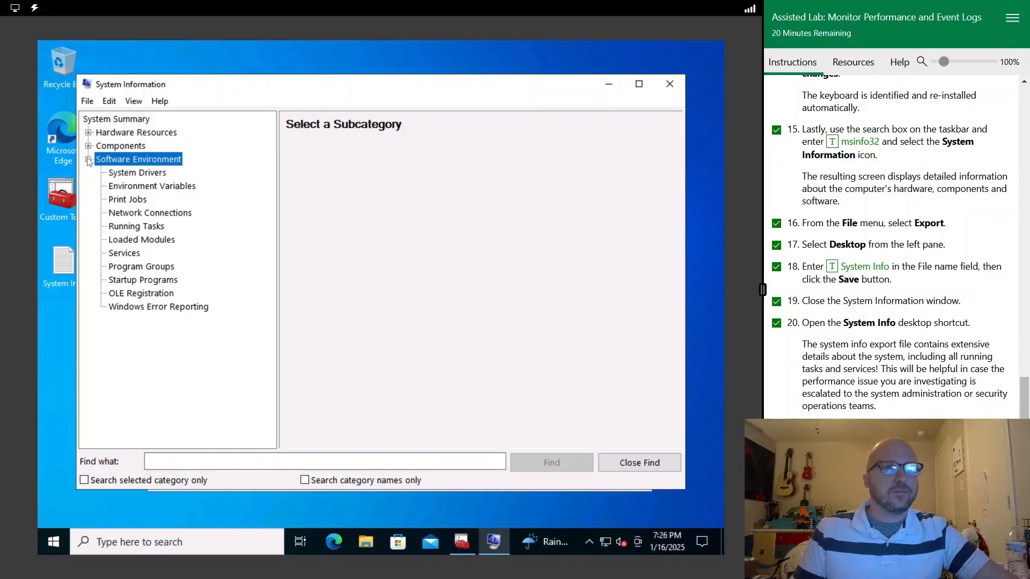
pyautogui.click(88, 146)
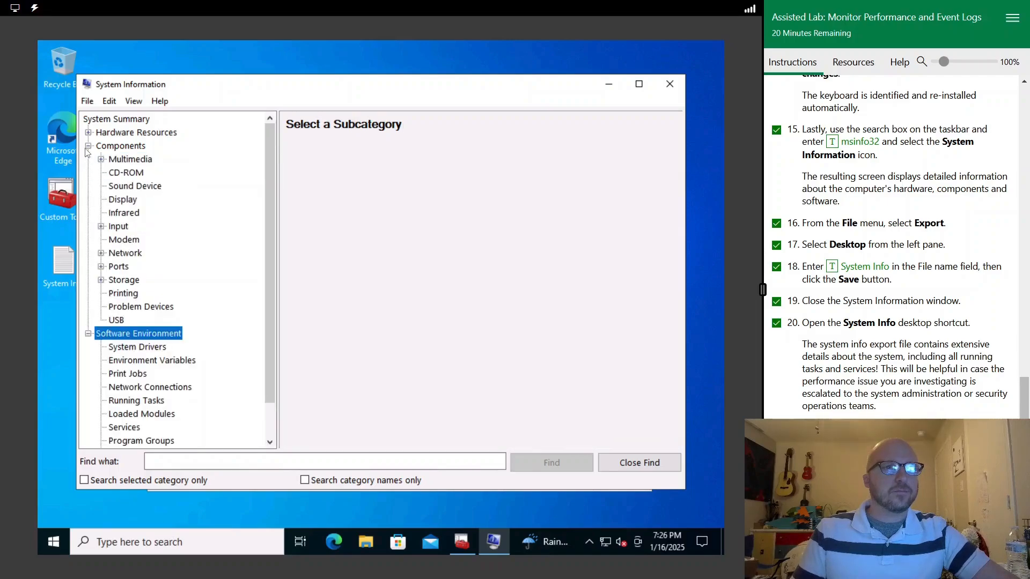
pyautogui.click(122, 174)
pyautogui.click(133, 188)
pyautogui.click(134, 238)
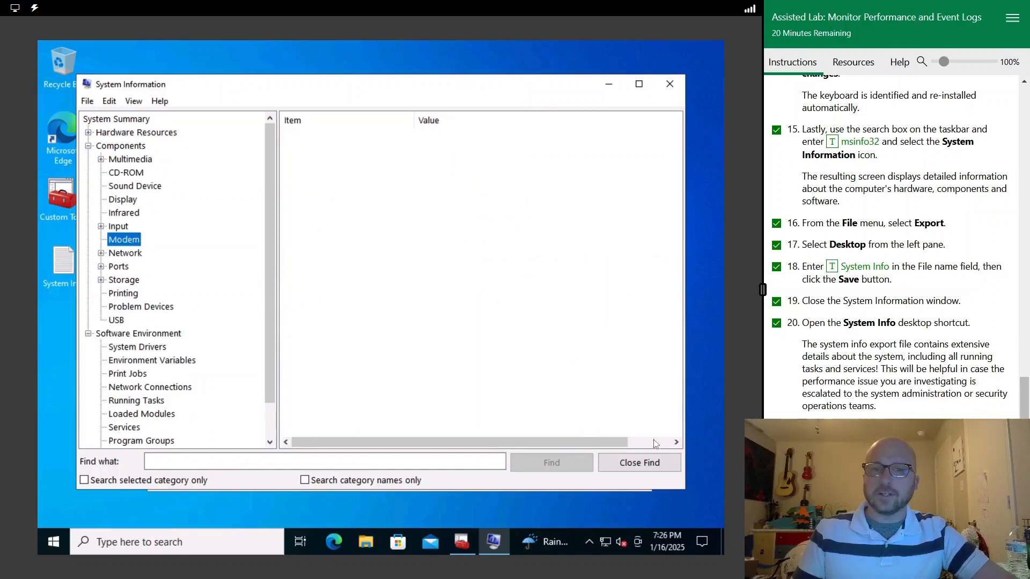
# Step: Close System Information and open the exported System Info text file from the desktop
pyautogui.click(670, 86)
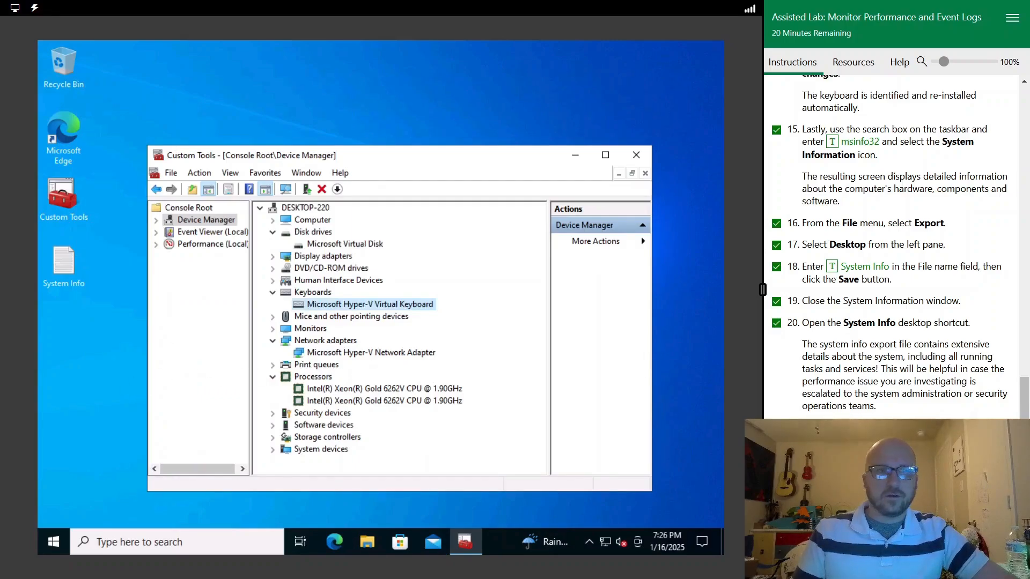
pyautogui.doubleClick(60, 274)
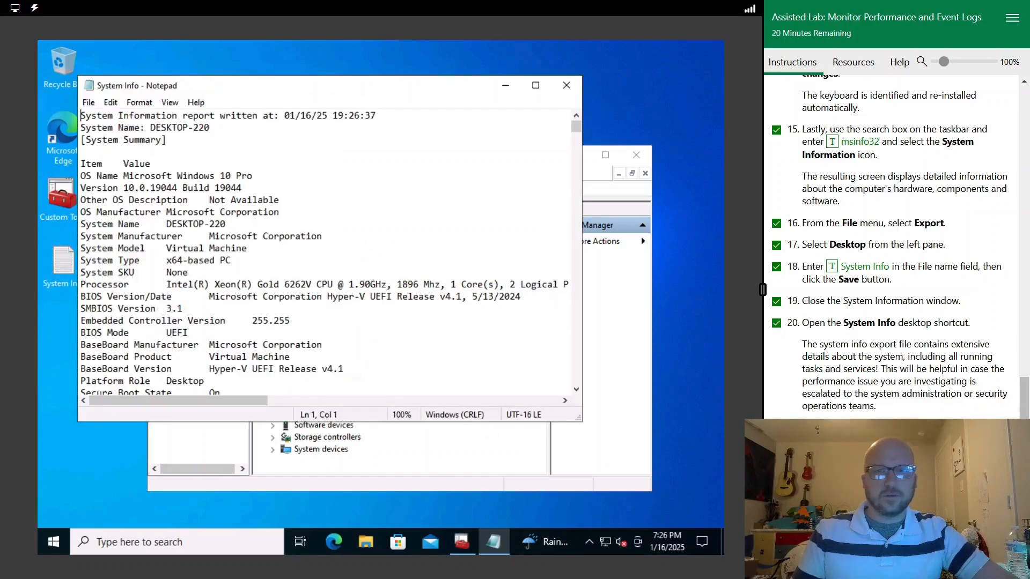
# Step: Go on to the View event log exercise, run the Hack malware simulation, and mark its step 1 complete
pyautogui.scroll(-1, 891, 241)
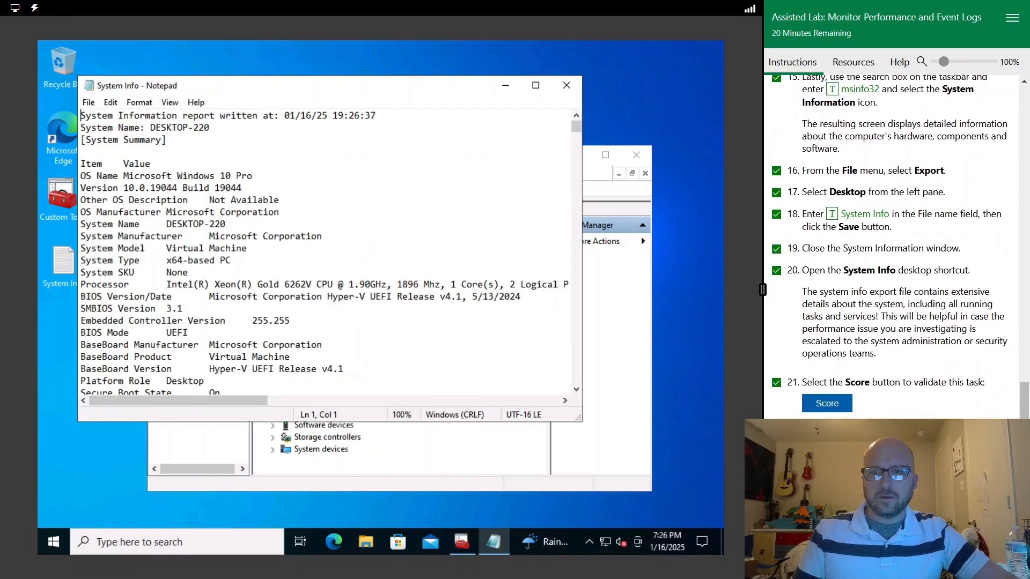
pyautogui.click(1001, 565)
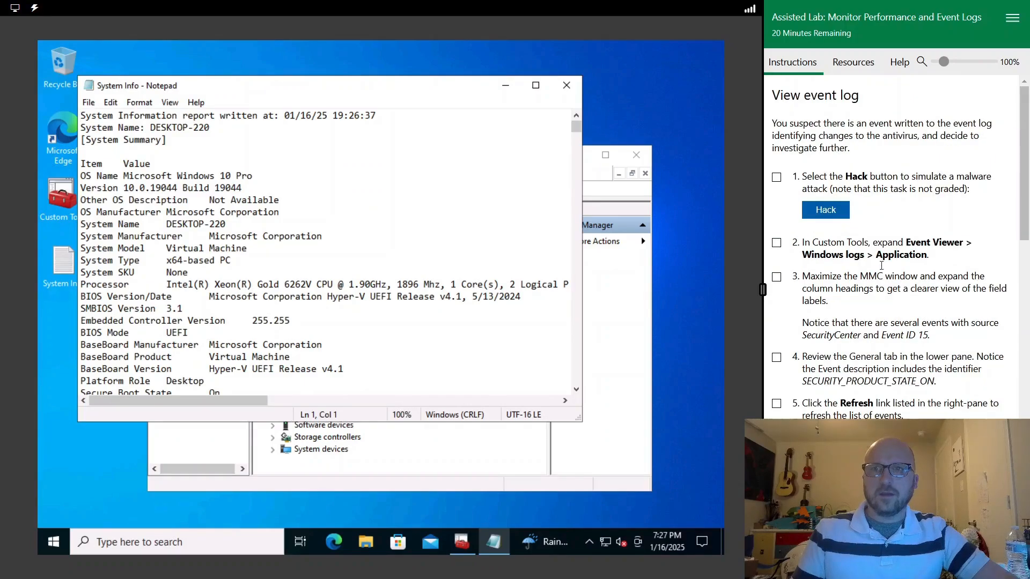
pyautogui.moveTo(934, 181); pyautogui.dragTo(984, 191)
pyautogui.click(983, 194)
pyautogui.click(842, 217)
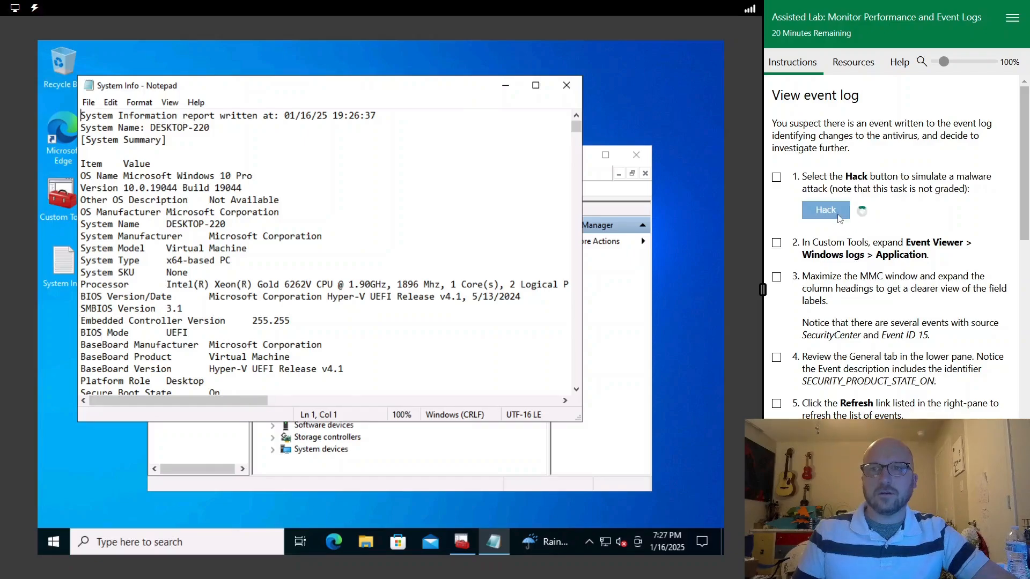
pyautogui.click(777, 178)
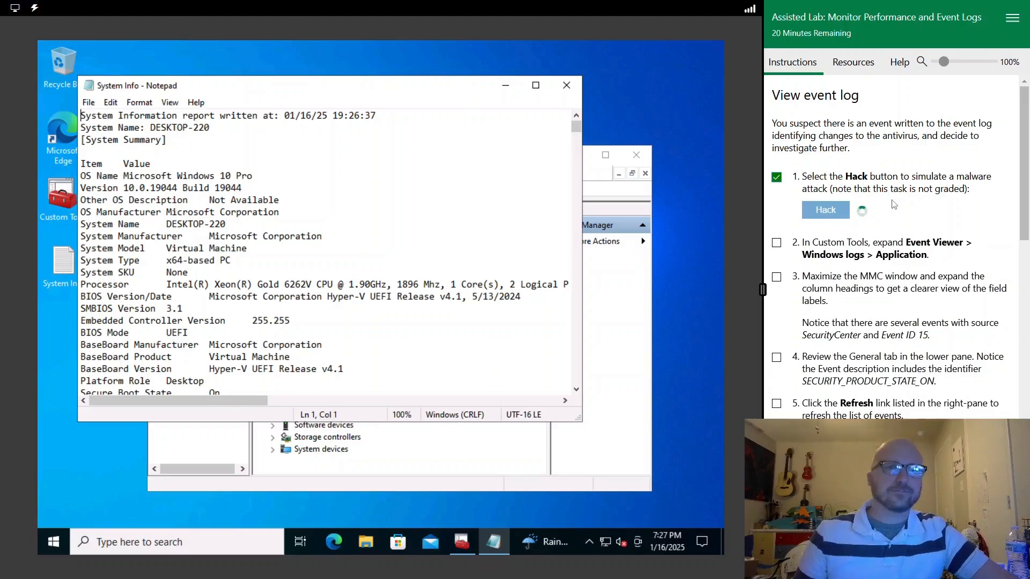
# Step: Close the System Info text file and open the Application log under Event Viewer's Windows Logs in Custom Tools
pyautogui.click(567, 85)
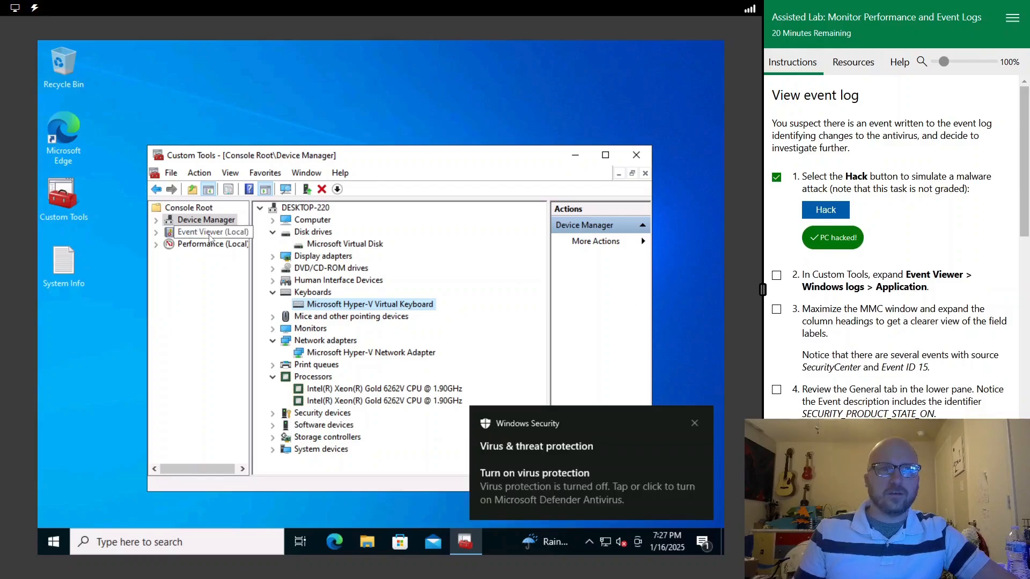
pyautogui.click(156, 233)
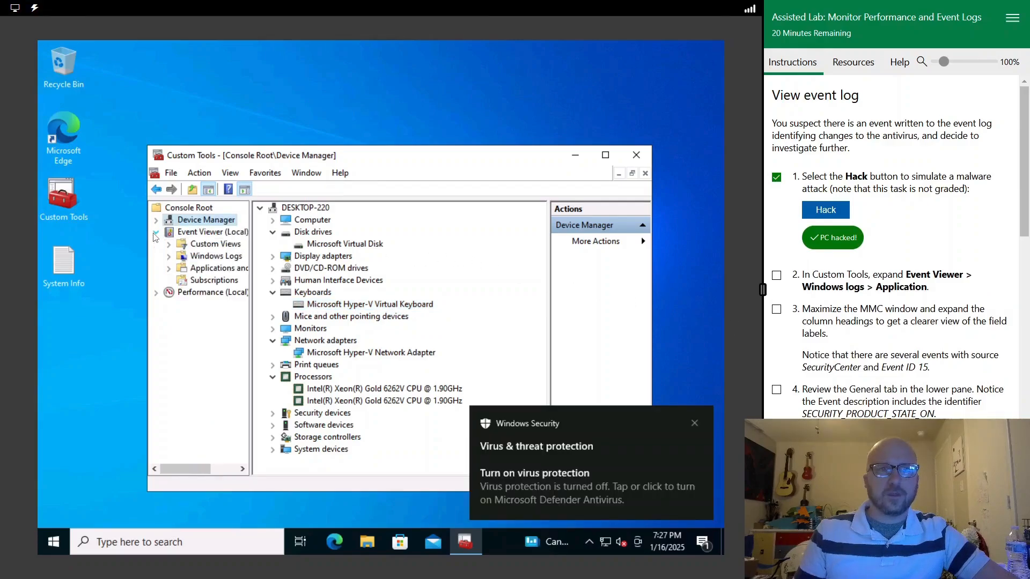
pyautogui.click(169, 257)
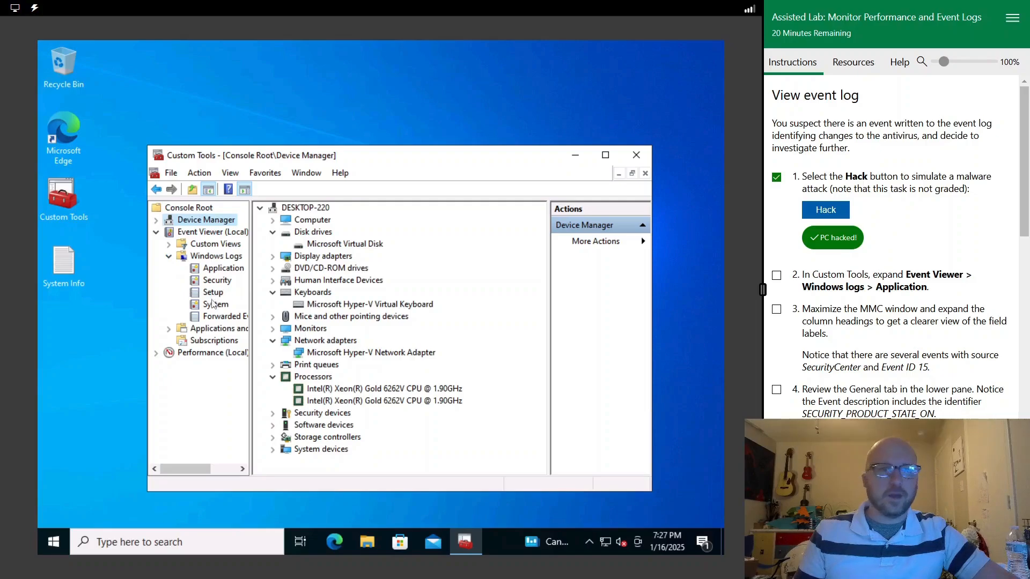
pyautogui.click(213, 273)
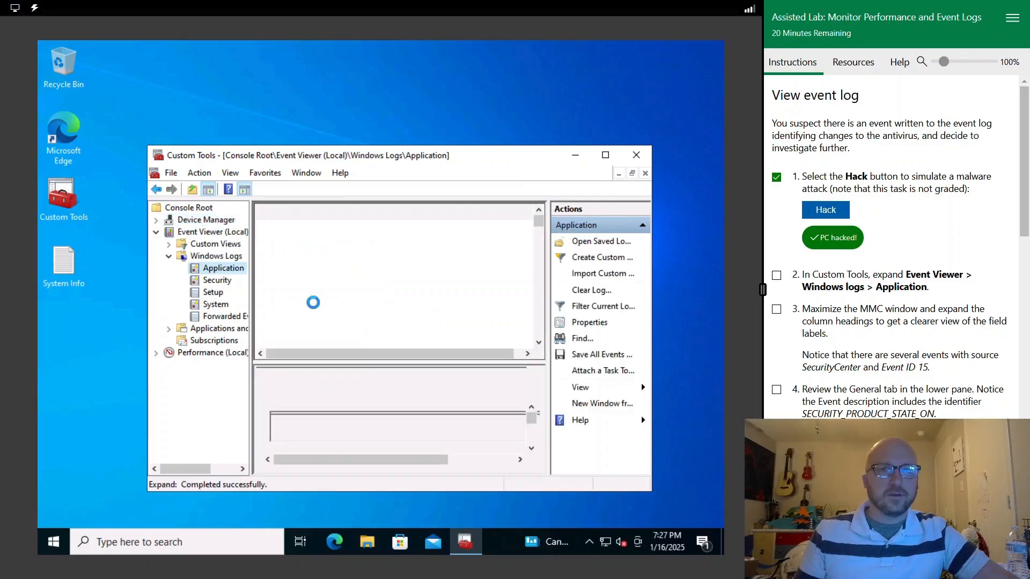
# Step: Maximize the console with wider Level and Source columns, and mark lab steps 2 and 3 complete
pyautogui.click(605, 162)
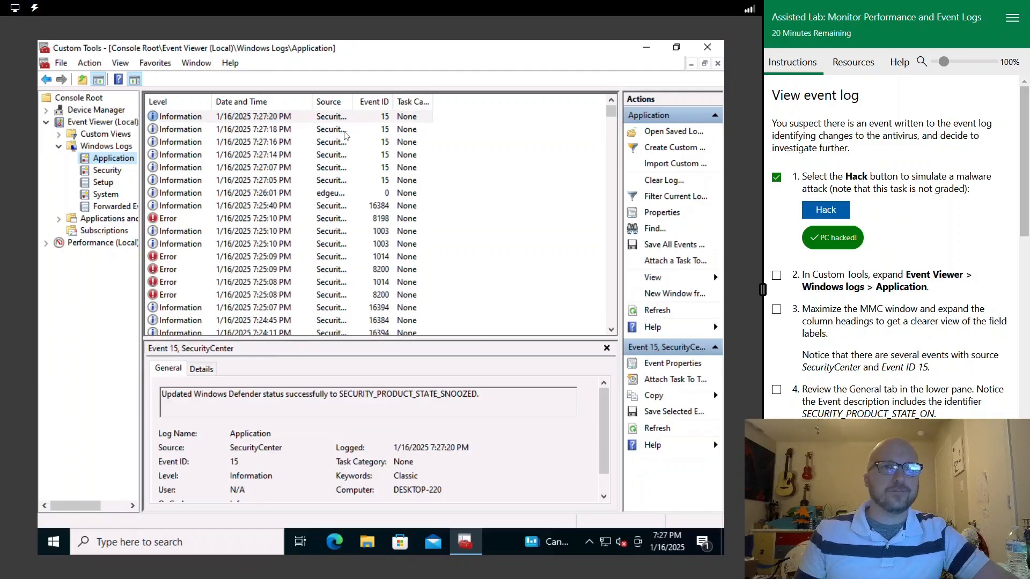
pyautogui.moveTo(211, 101); pyautogui.dragTo(249, 101)
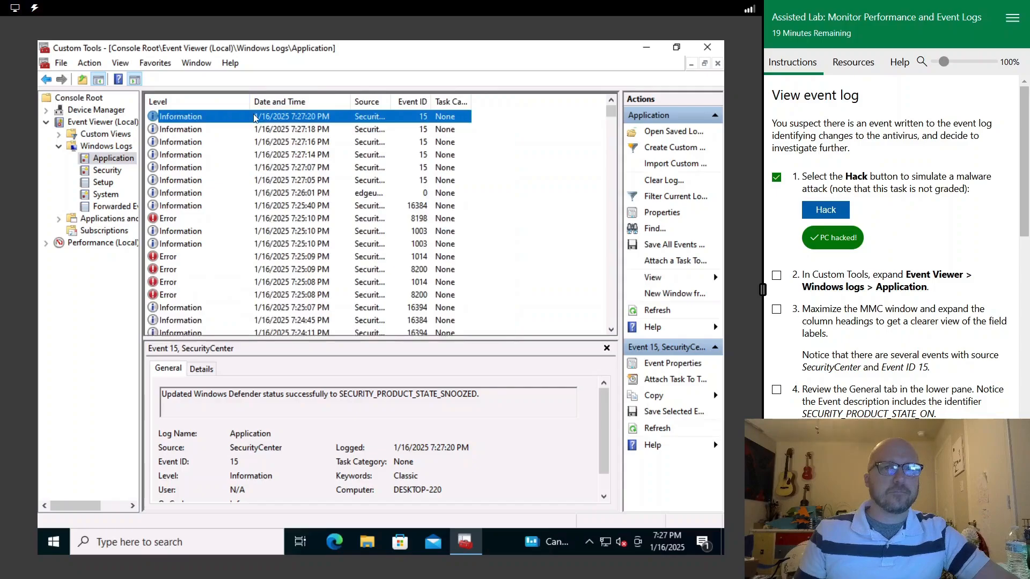
pyautogui.moveTo(395, 101); pyautogui.dragTo(444, 98)
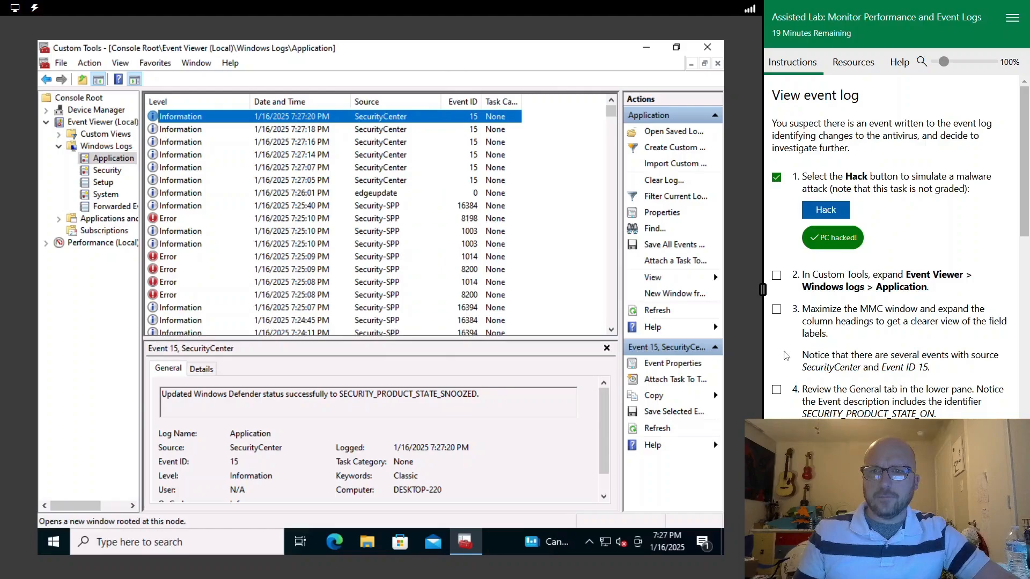
pyautogui.click(777, 311)
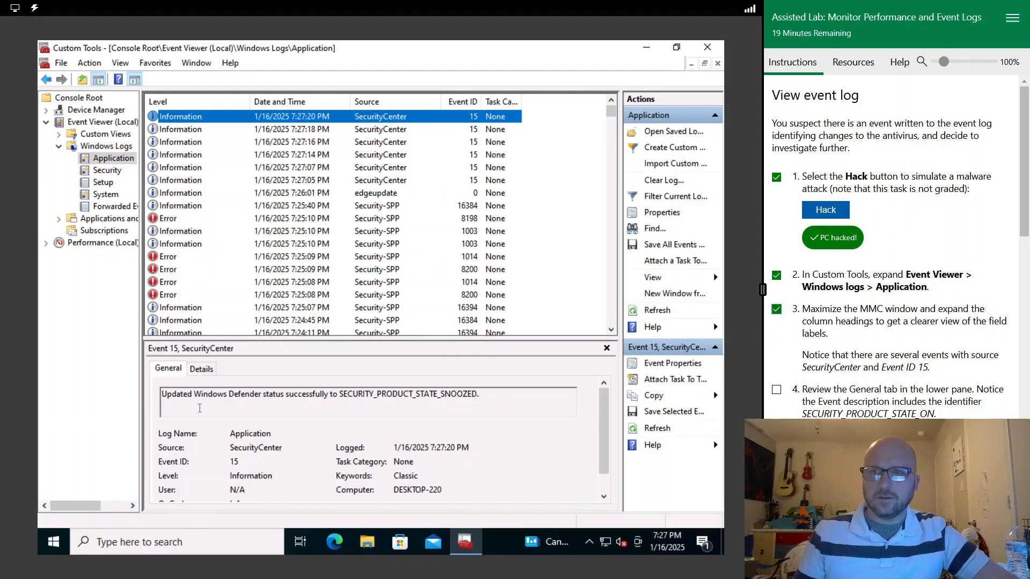
# Step: Read the General description of the newest SecurityCenter entries with Event ID 15 in the Application log
pyautogui.moveTo(815, 356); pyautogui.dragTo(873, 356)
pyautogui.click(981, 356)
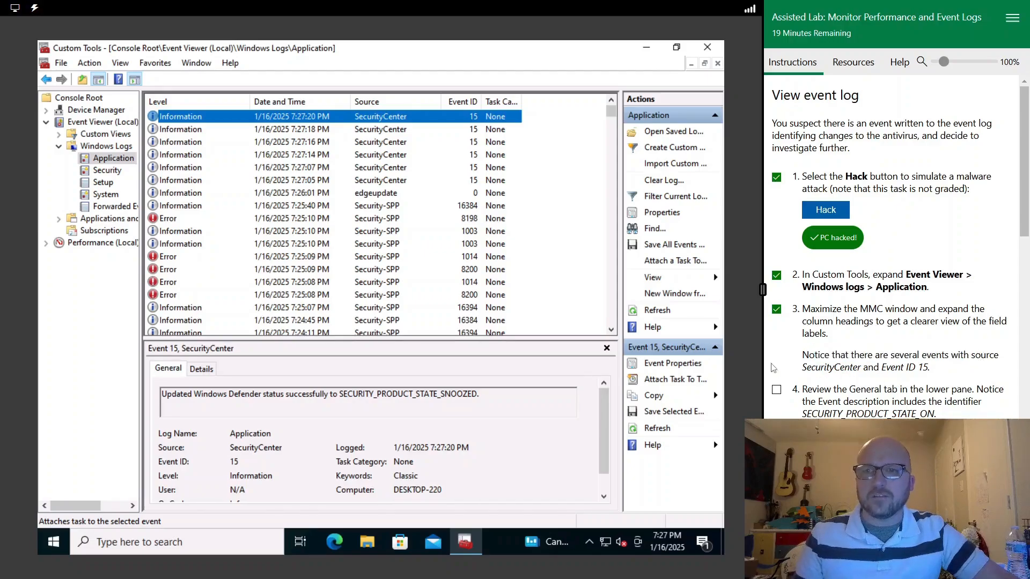
pyautogui.click(431, 142)
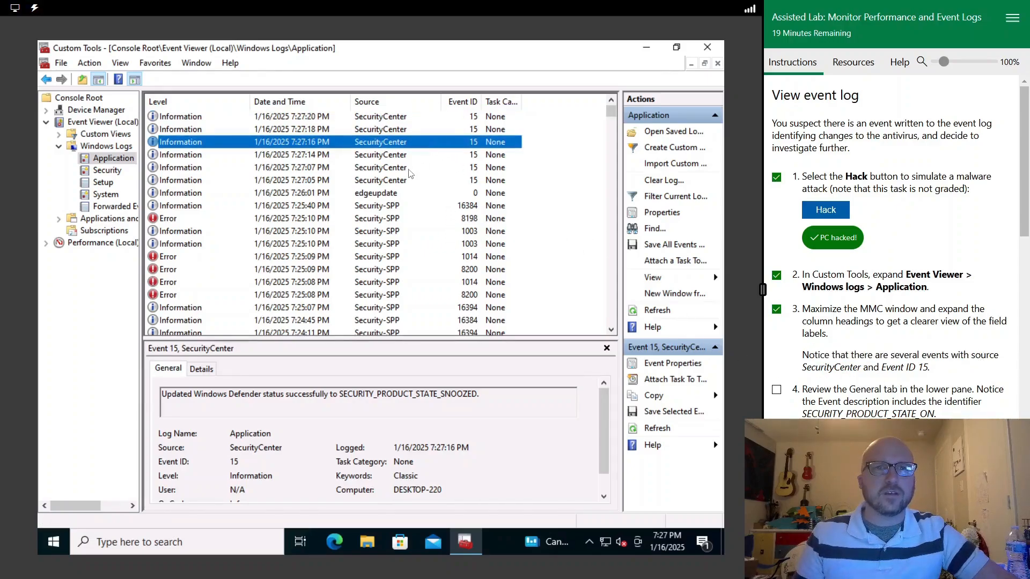
pyautogui.click(392, 122)
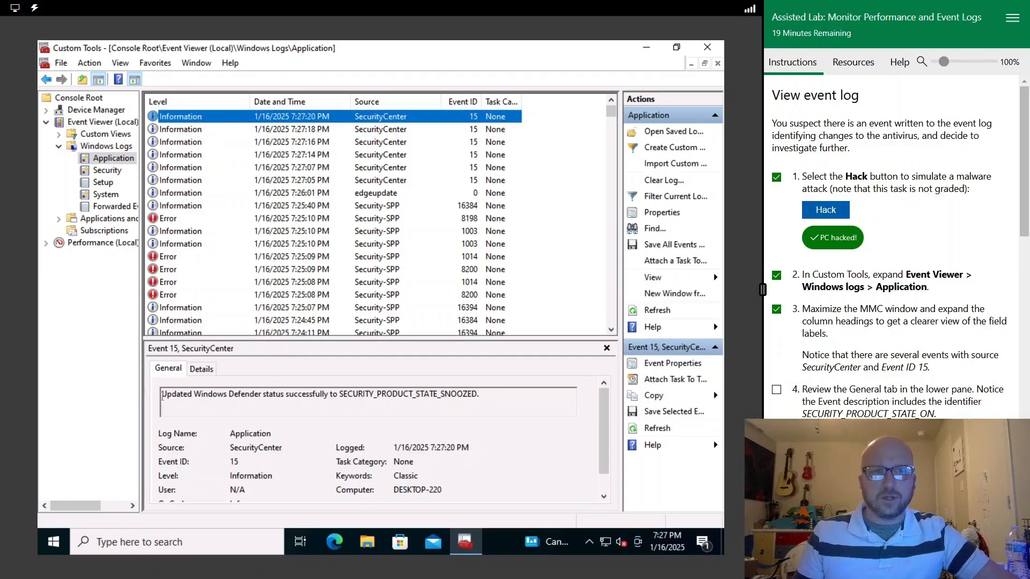
pyautogui.click(162, 397)
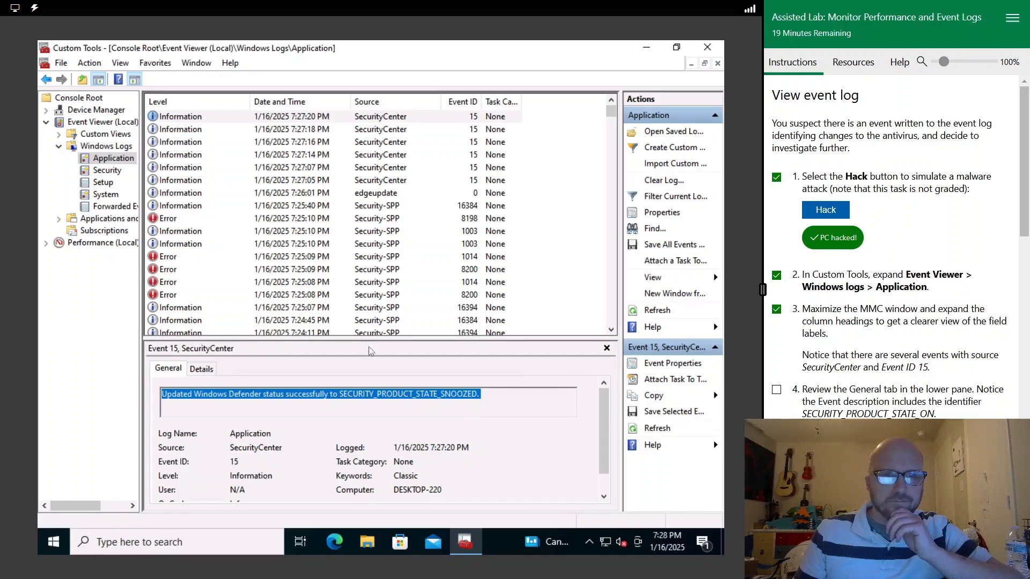
# Step: Check the older SecurityCenter events with ID 15 for a description containing SECURITY_PRODUCT_STATE_ON, and look over the remaining log entries
pyautogui.click(391, 132)
pyautogui.click(387, 143)
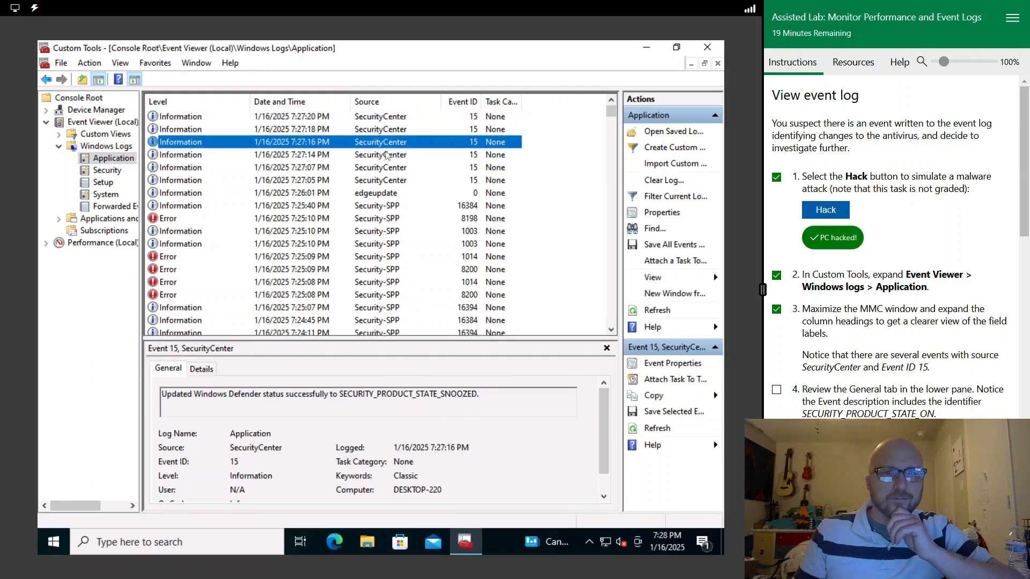
pyautogui.click(384, 169)
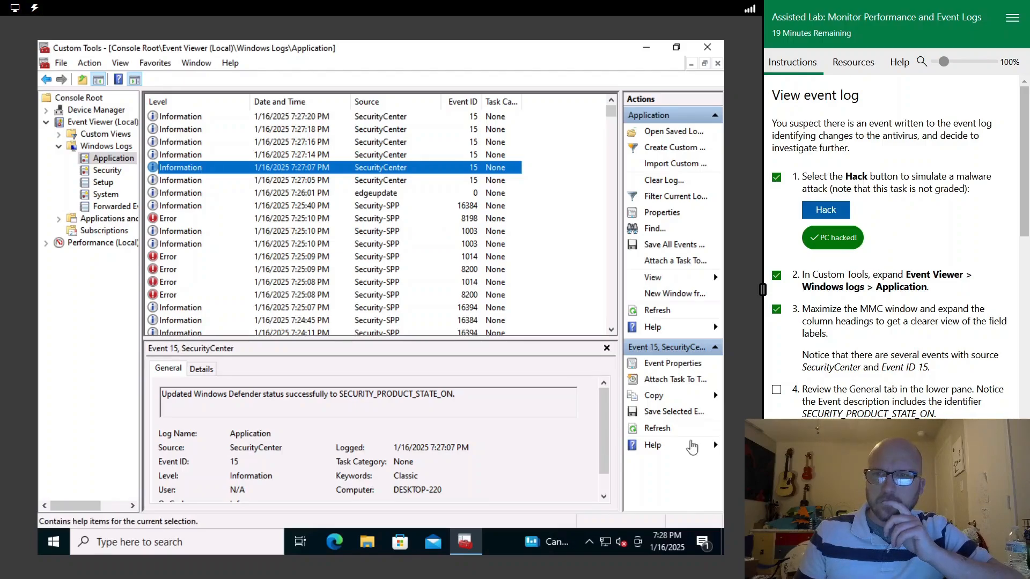
pyautogui.scroll(-2, 283, 244)
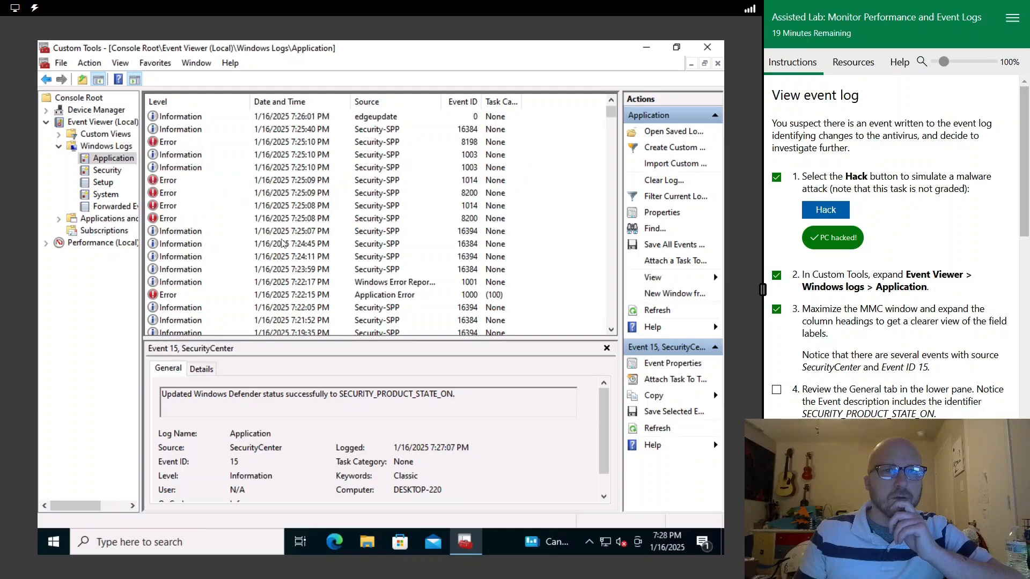
pyautogui.scroll(2, 304, 243)
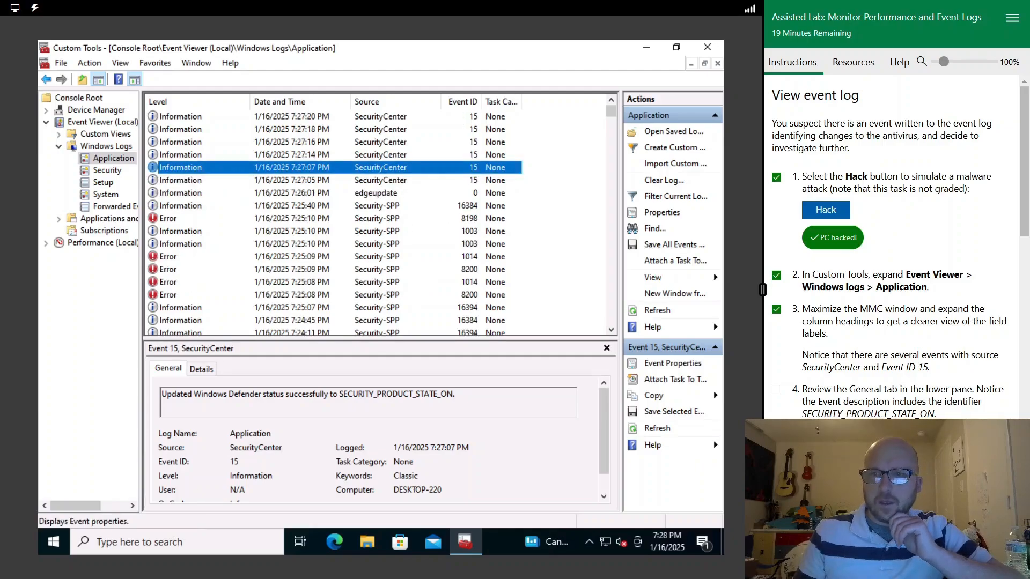
pyautogui.scroll(-1, 855, 395)
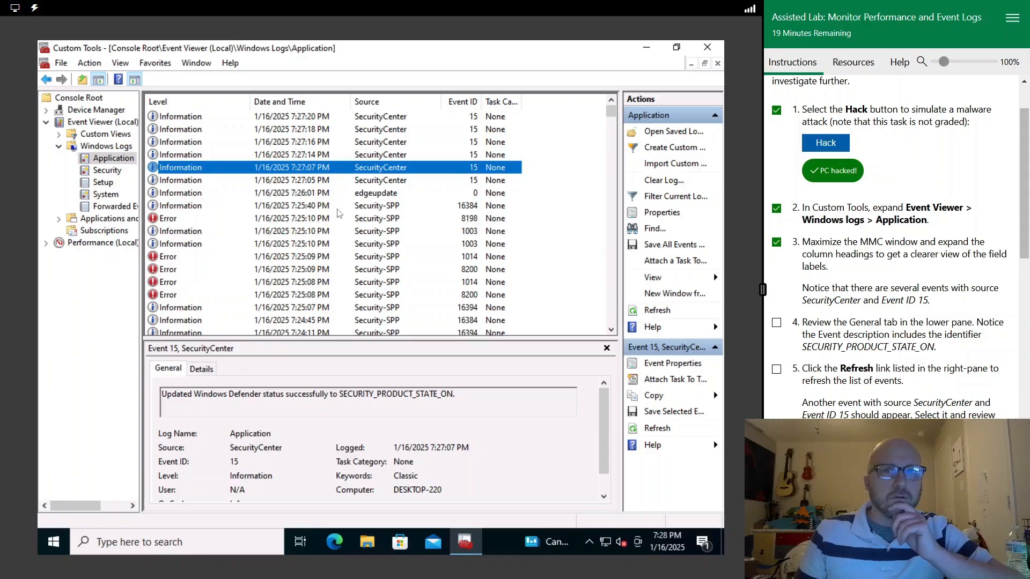
pyautogui.scroll(-7, 338, 213)
pyautogui.scroll(7, 266, 178)
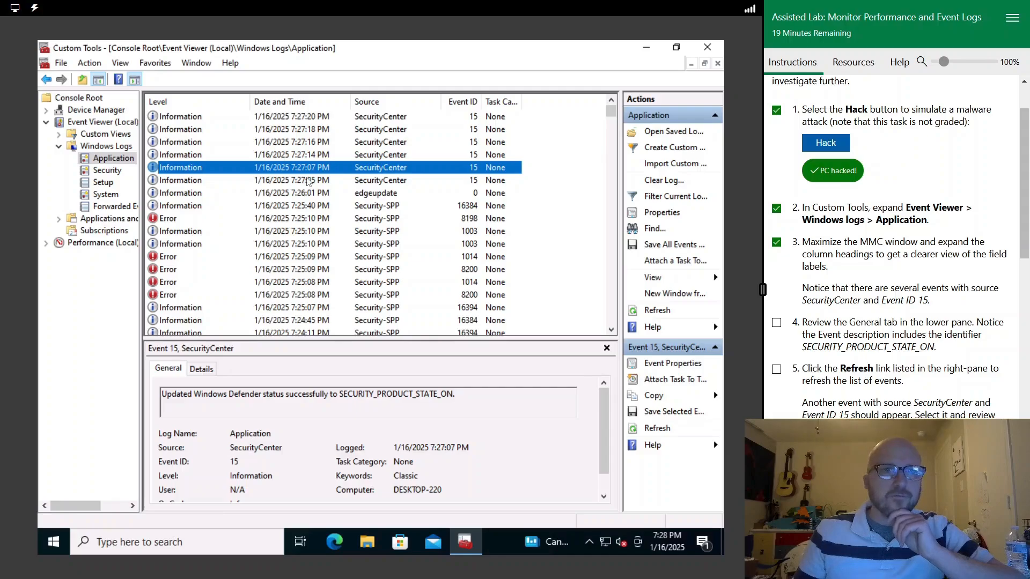
# Step: Compare the General descriptions of the SecurityCenter Event ID 15 entries logged from 7:27:05 to 7:27:18 PM
pyautogui.click(332, 387)
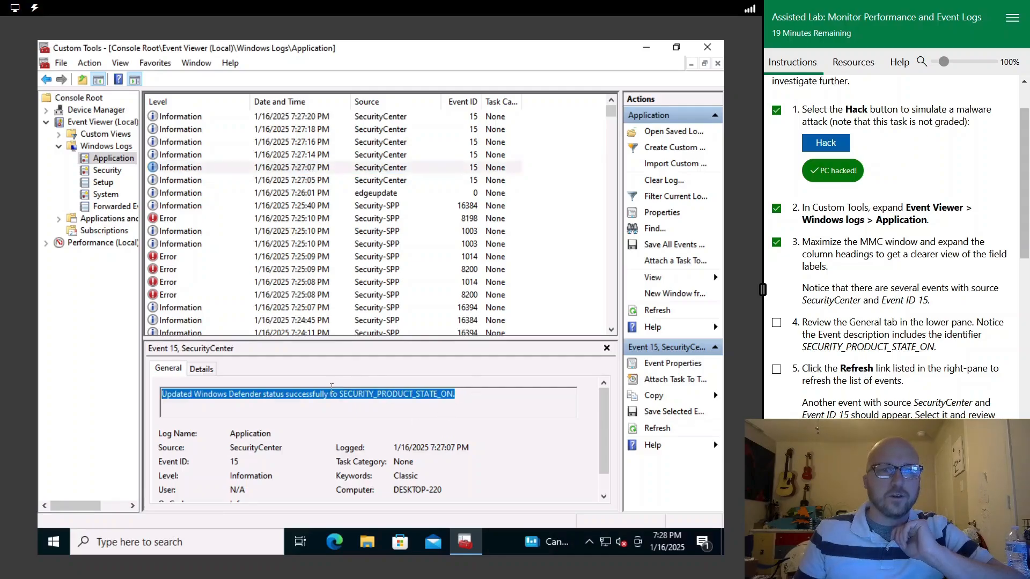
pyautogui.click(387, 179)
pyautogui.click(385, 154)
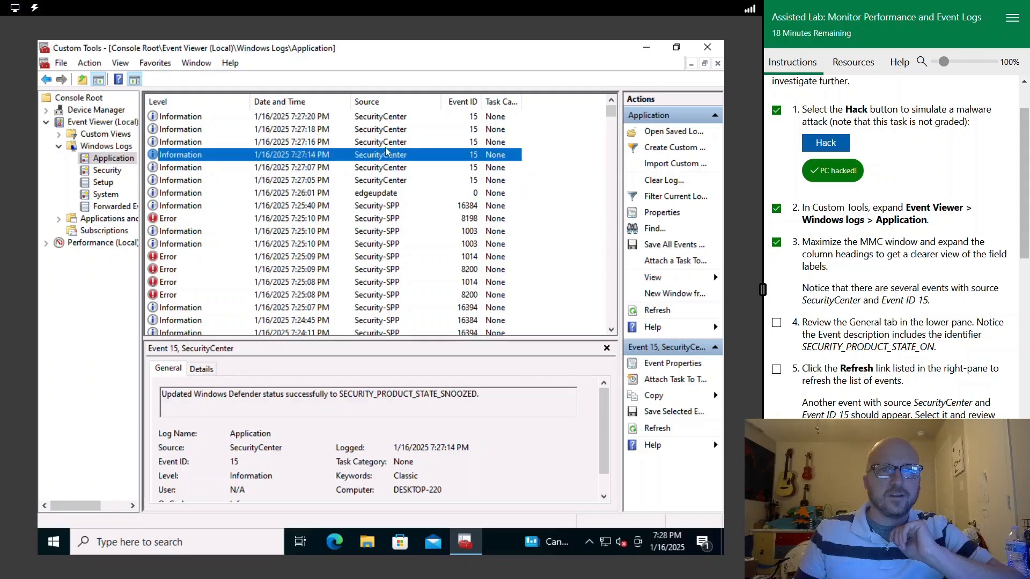
pyautogui.click(387, 142)
pyautogui.click(389, 130)
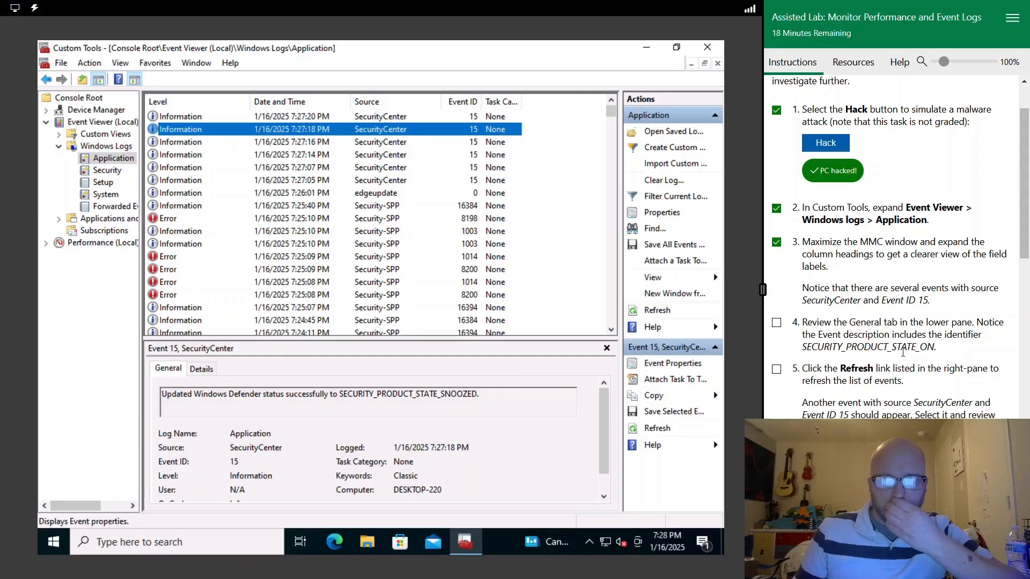
# Step: Refresh the Application log's event list and mark lab steps 4 and 5 complete
pyautogui.scroll(-1, 863, 368)
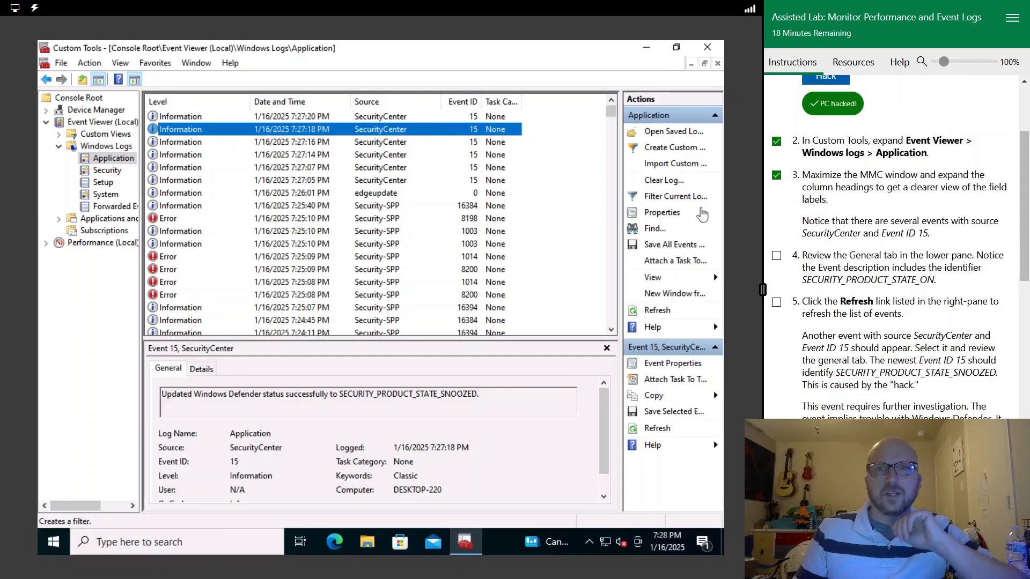
pyautogui.click(659, 311)
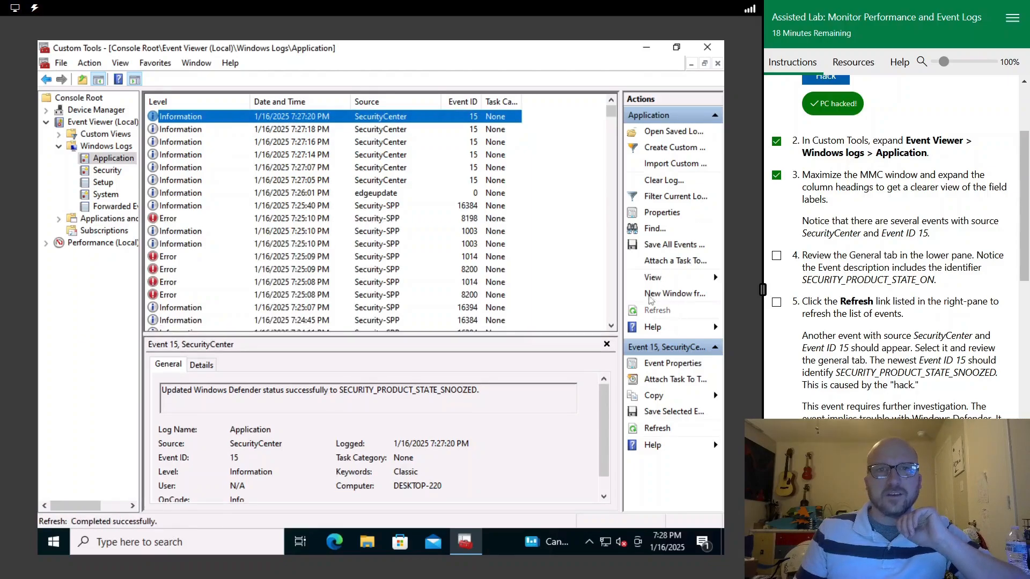
pyautogui.scroll(-2, 933, 402)
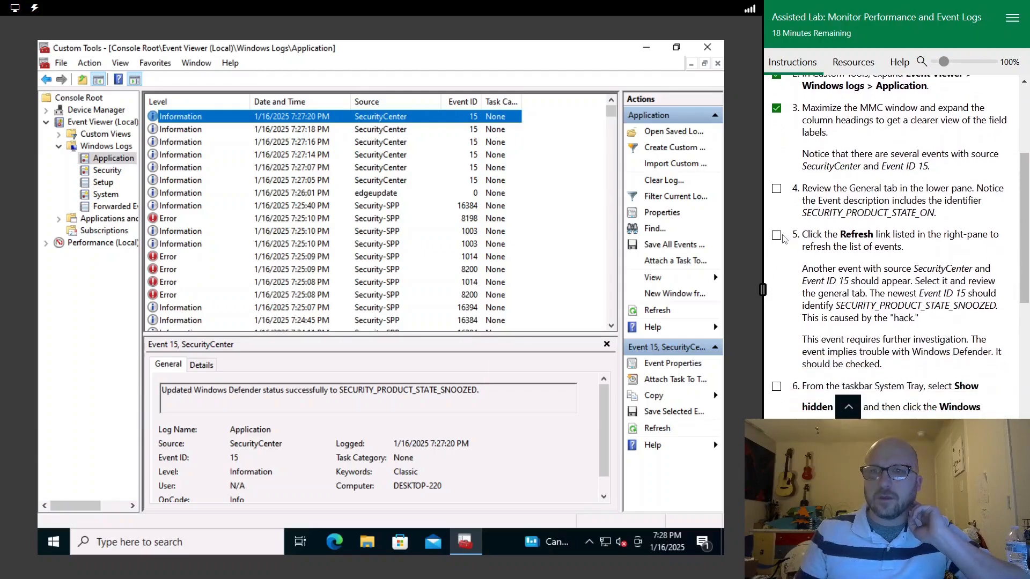
pyautogui.click(776, 235)
pyautogui.scroll(-2, 826, 316)
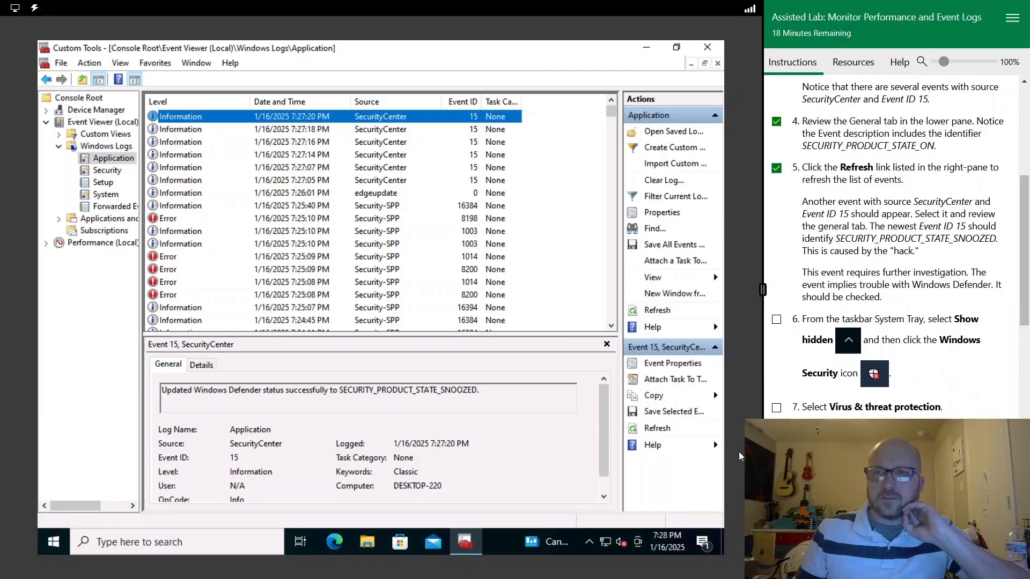
# Step: Open Virus & threat protection in Windows Security from the system tray and mark lab steps 6 and 7 complete
pyautogui.click(589, 544)
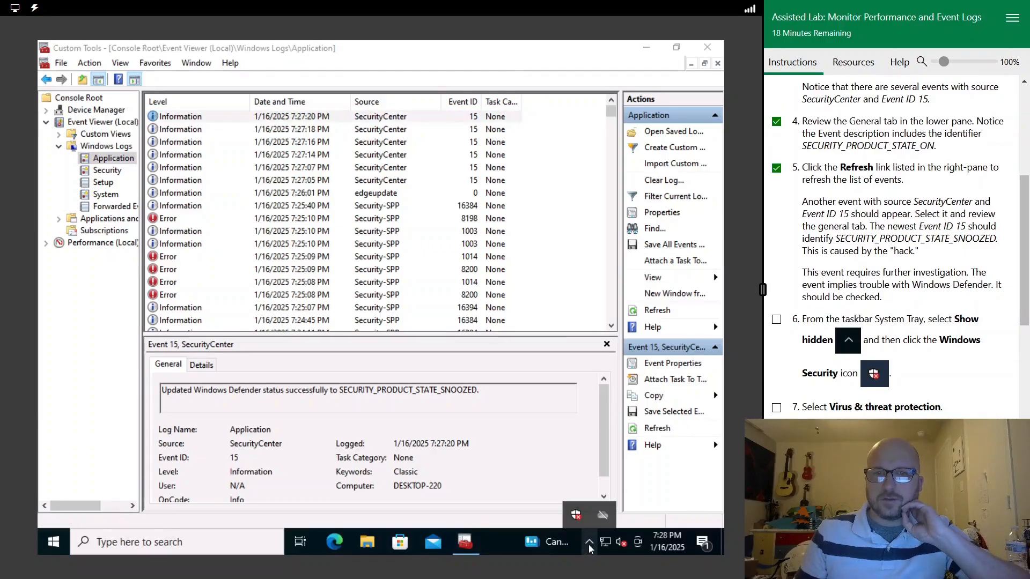
pyautogui.click(577, 515)
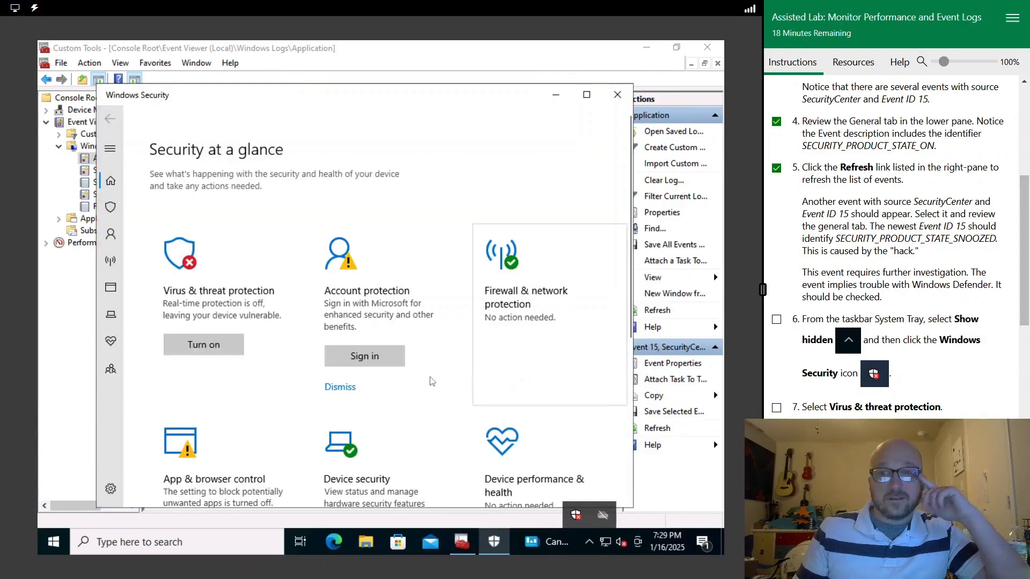
pyautogui.click(205, 329)
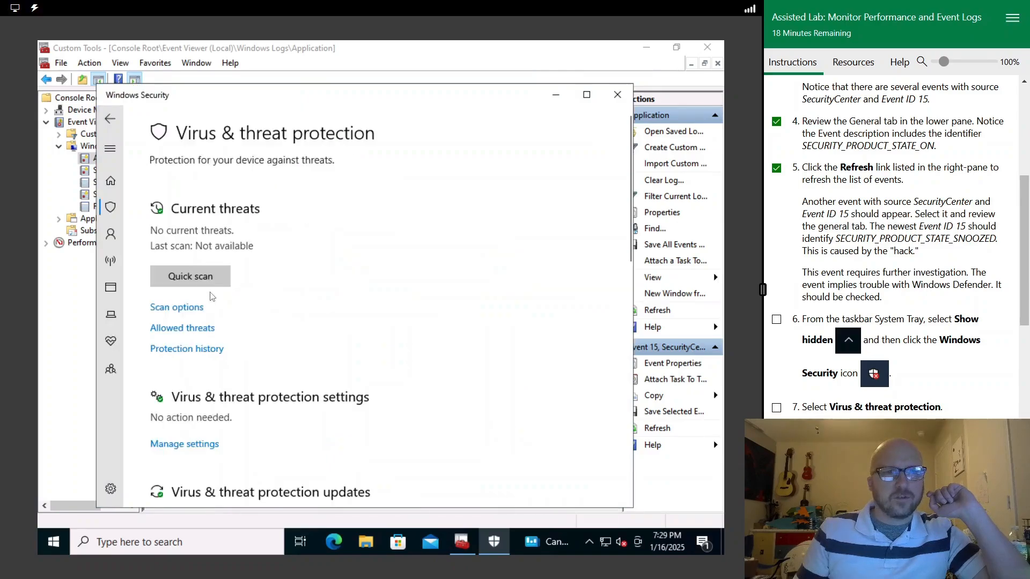
pyautogui.click(776, 409)
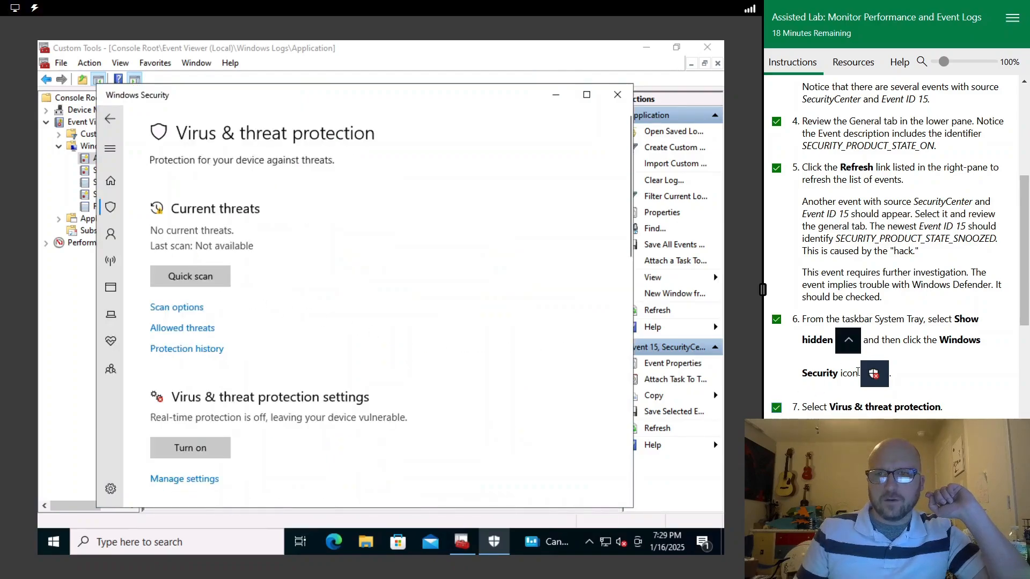
pyautogui.scroll(-3, 254, 380)
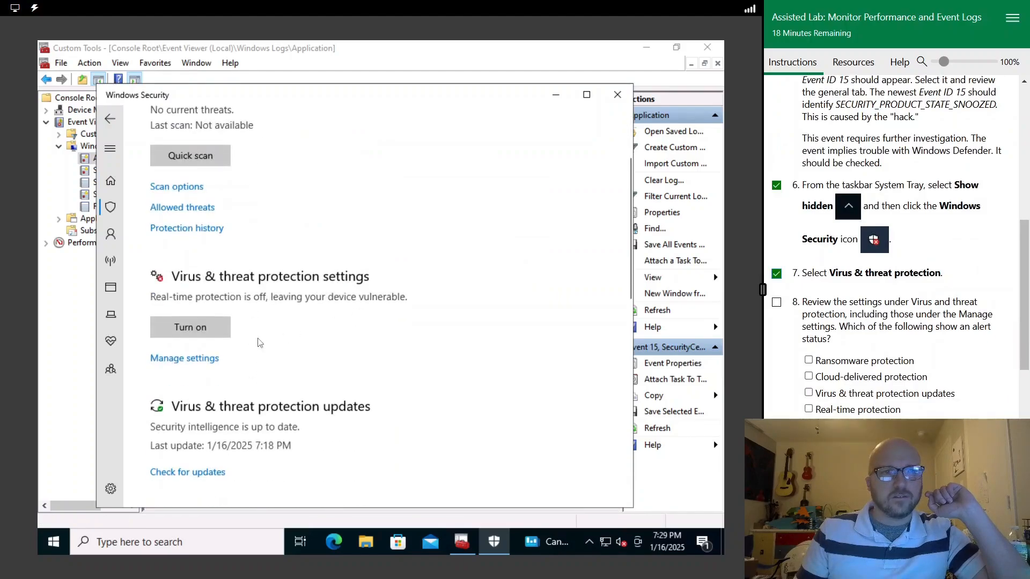
# Step: Review the Virus & threat protection page and select Ransomware protection and Virus & threat protection updates as answers in lab step 8
pyautogui.scroll(-7, 357, 370)
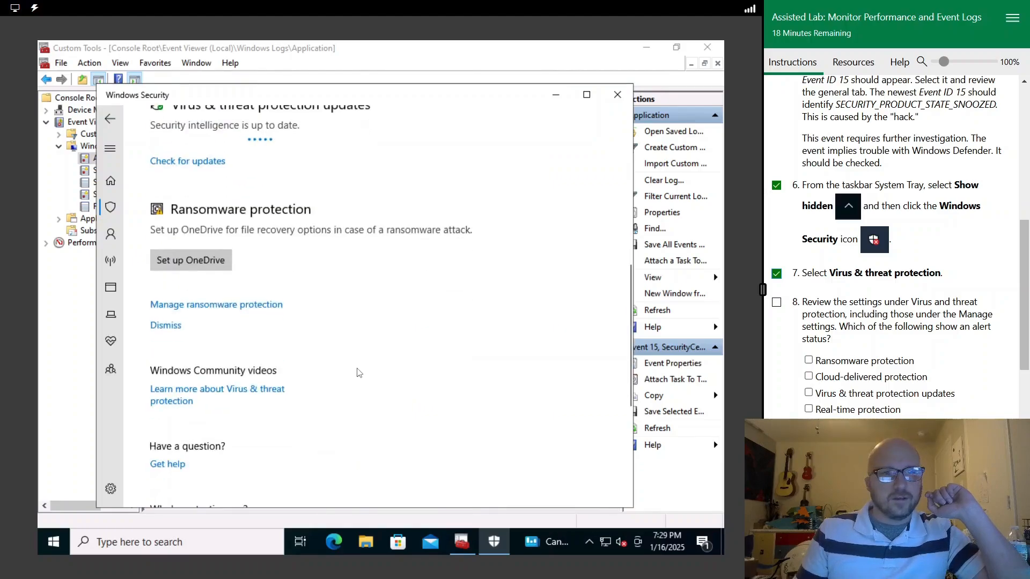
pyautogui.scroll(-6, 328, 321)
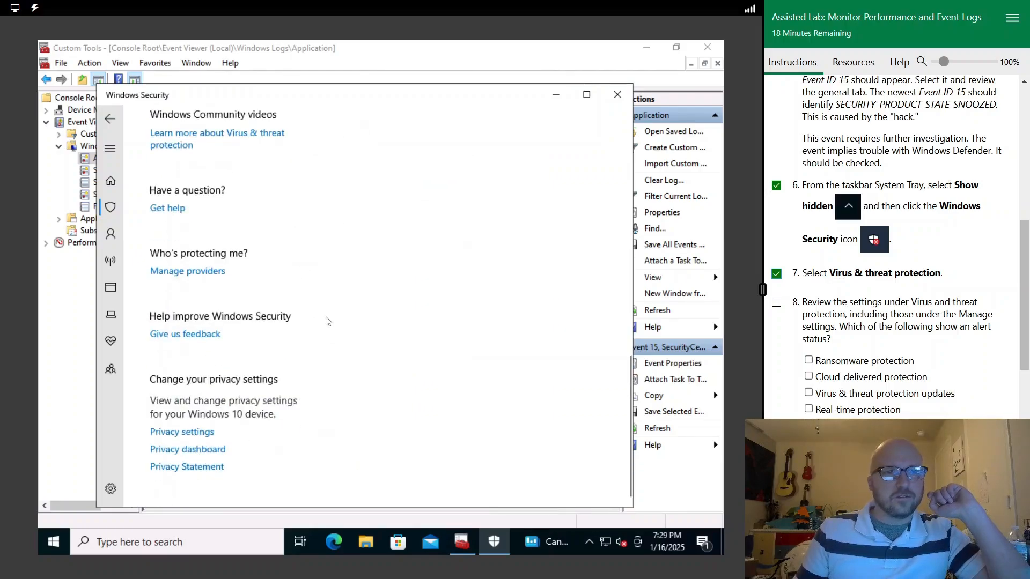
pyautogui.scroll(15, 327, 321)
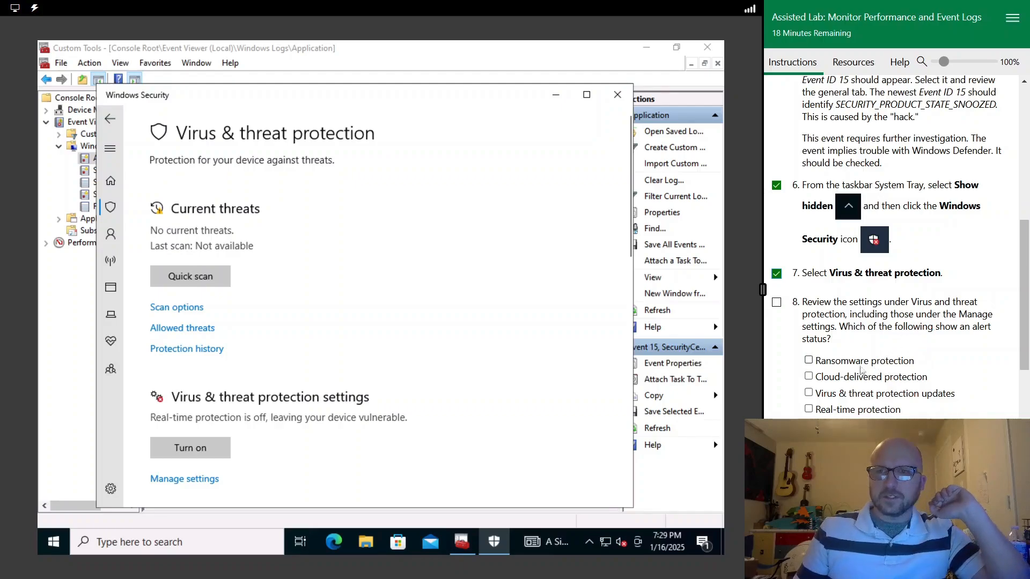
pyautogui.click(865, 363)
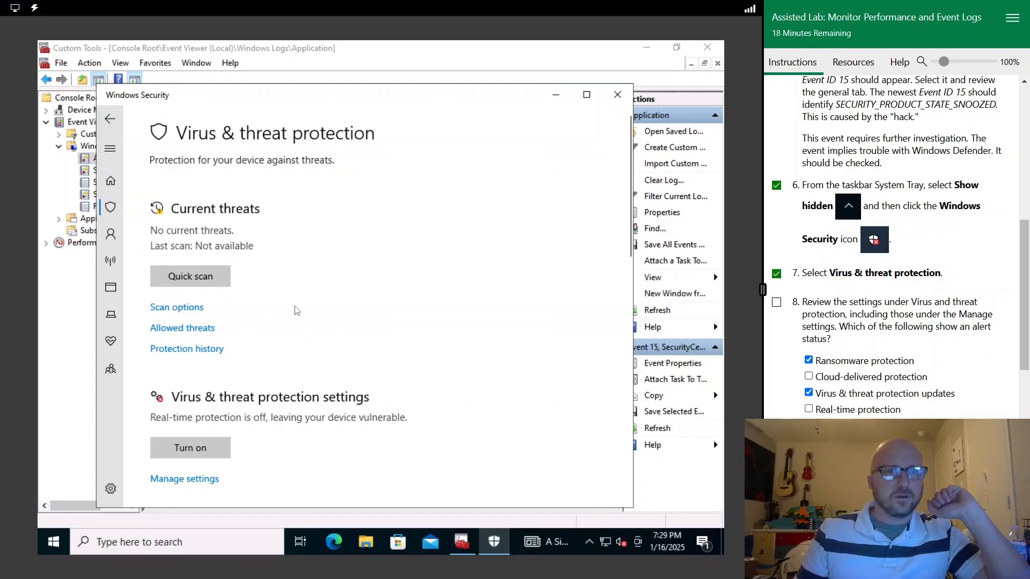
# Step: Review the Virus & threat protection settings for alerts and select Real-time protection and Tamper Protection as answers in lab step 8
pyautogui.scroll(-1, 297, 310)
pyautogui.scroll(-3, 255, 310)
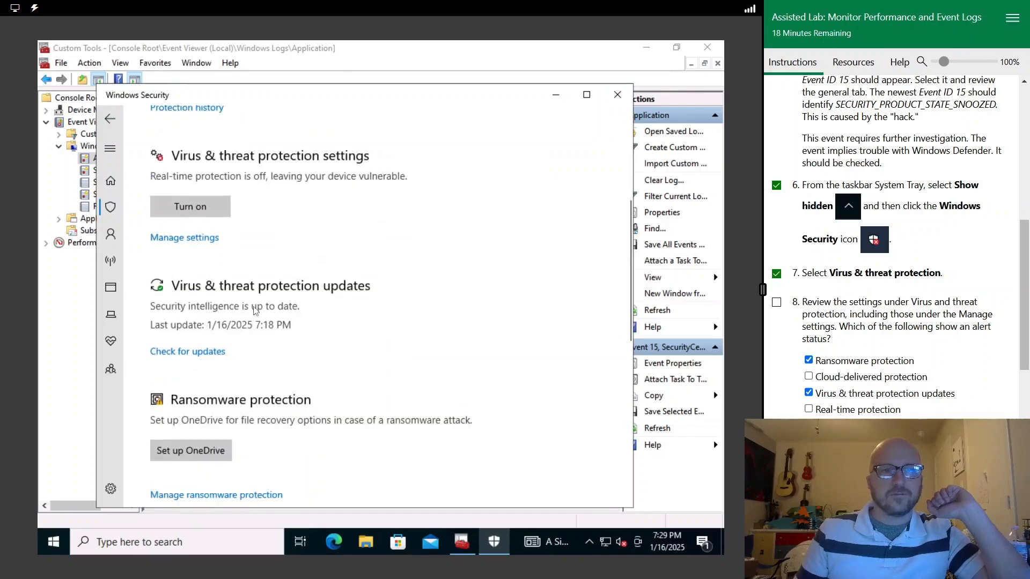
pyautogui.click(196, 239)
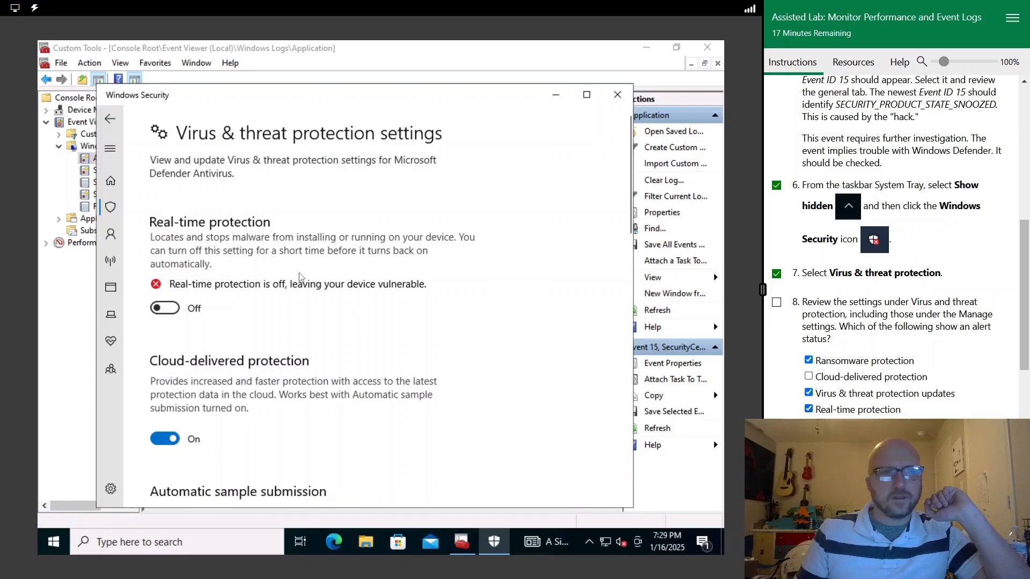
pyautogui.scroll(-5, 299, 223)
pyautogui.scroll(-10, 300, 287)
pyautogui.scroll(7, 284, 268)
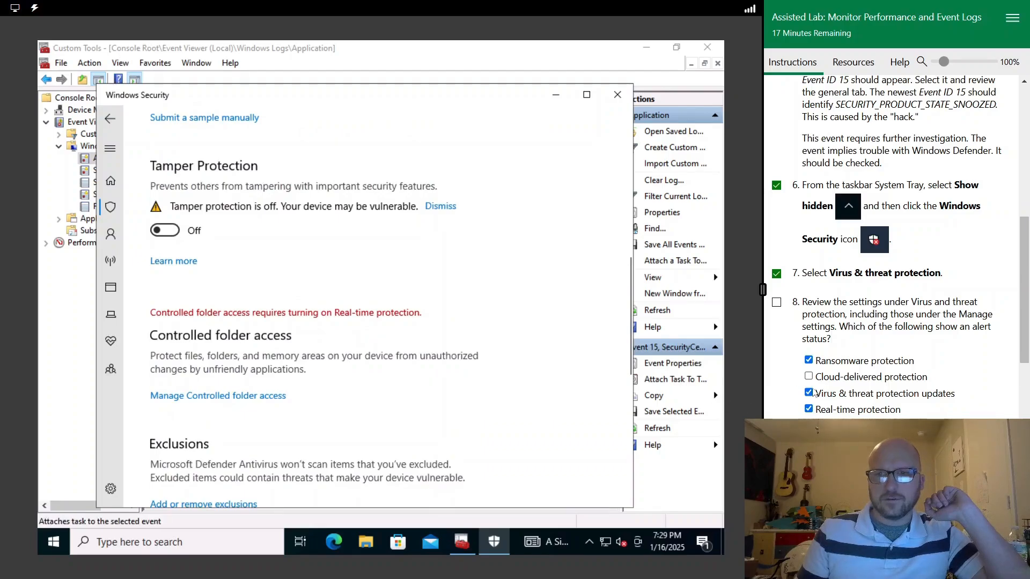
# Step: Return to Virus & threat protection and examine the Ransomware protection management page for alerts
pyautogui.click(110, 118)
pyautogui.scroll(-15, 292, 261)
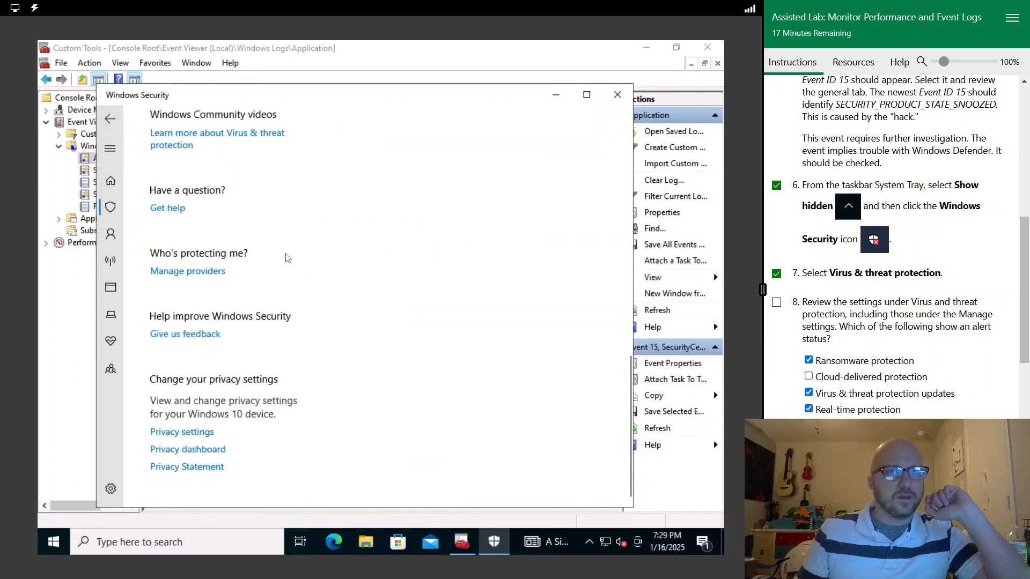
pyautogui.scroll(10, 287, 258)
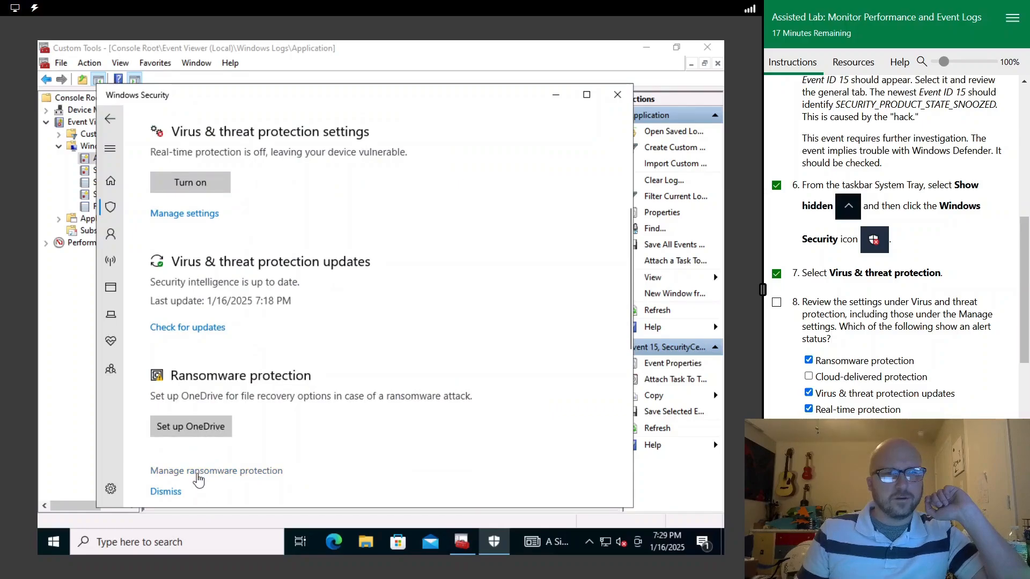
pyautogui.click(197, 472)
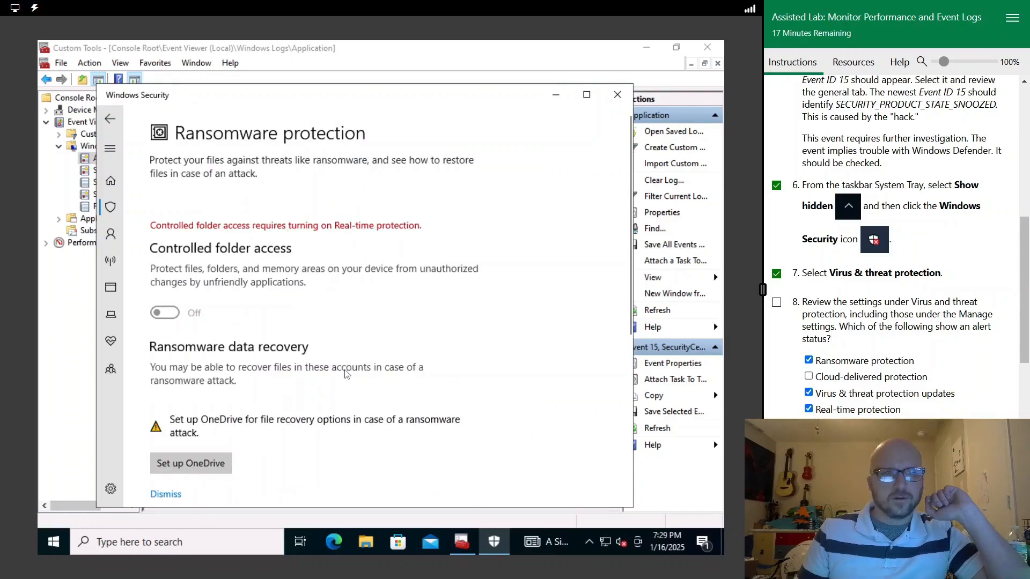
pyautogui.scroll(-5, 294, 376)
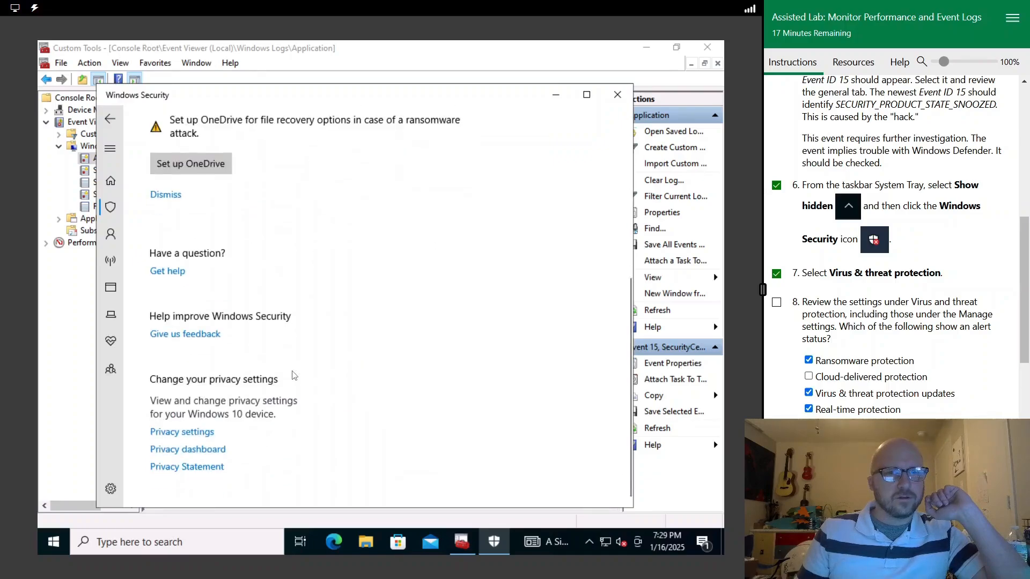
pyautogui.scroll(5, 294, 376)
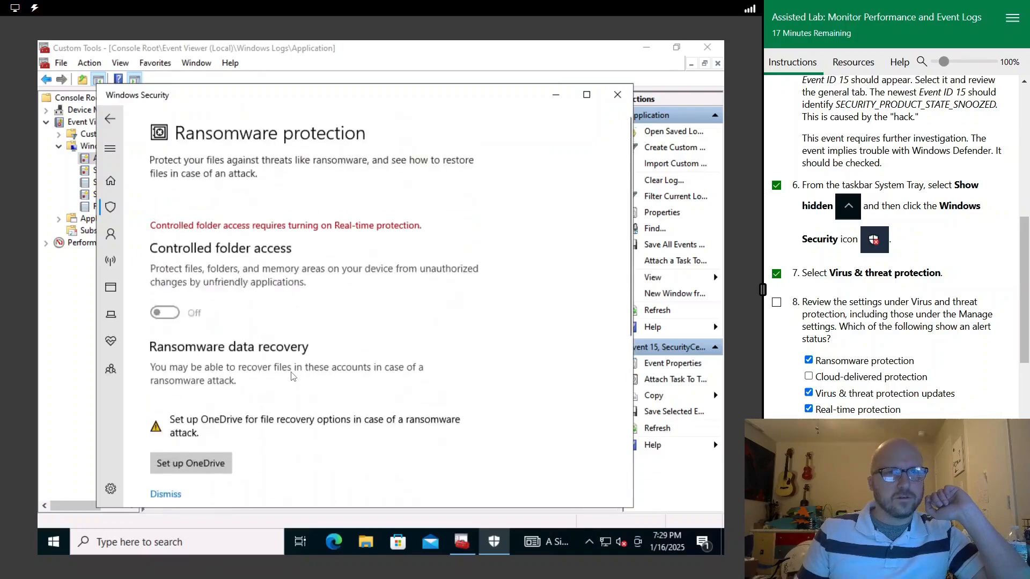
# Step: Deselect Virus & threat protection updates in lab step 8, then mark the step complete and score the answers
pyautogui.click(110, 119)
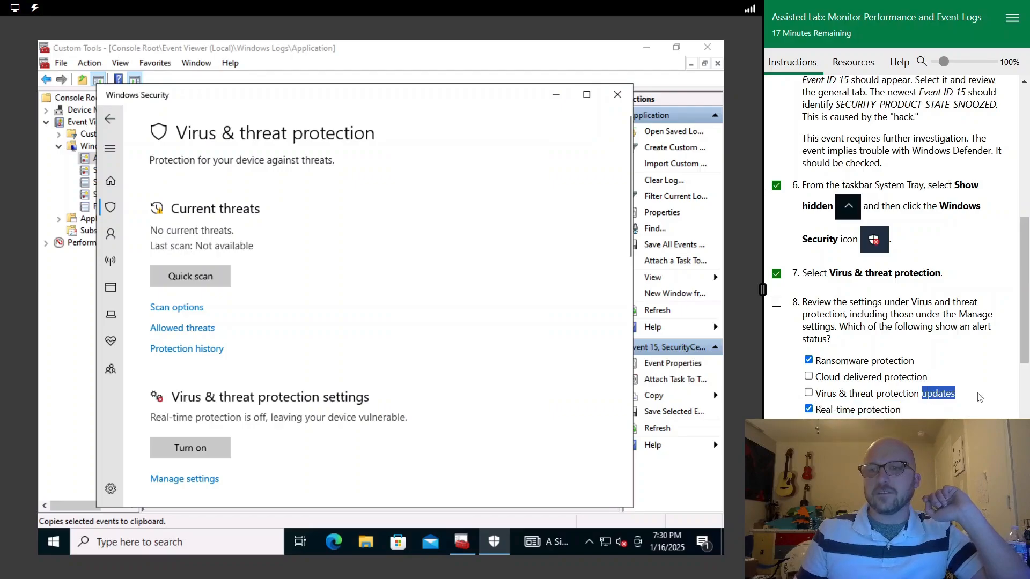
pyautogui.click(193, 398)
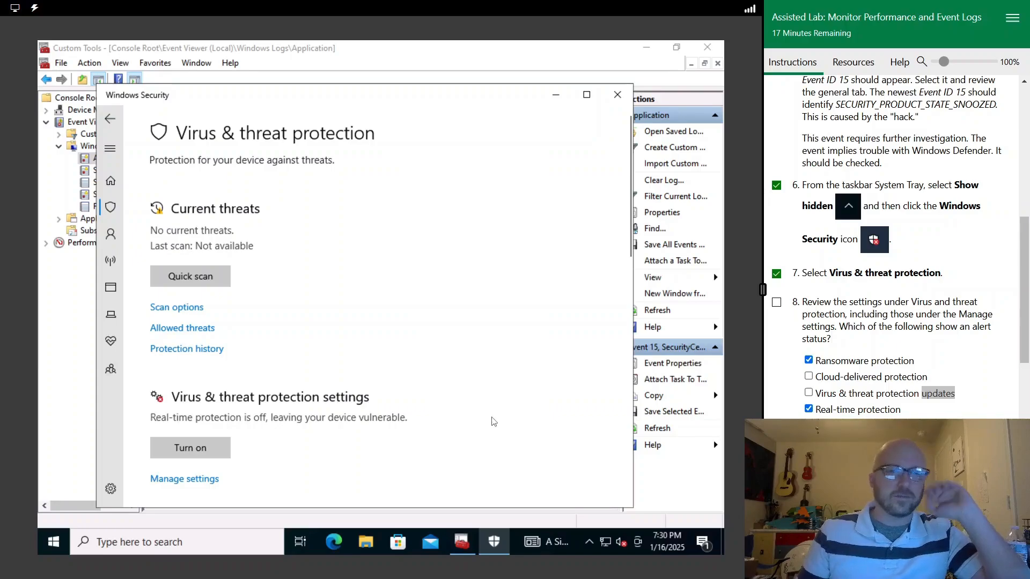
pyautogui.click(991, 413)
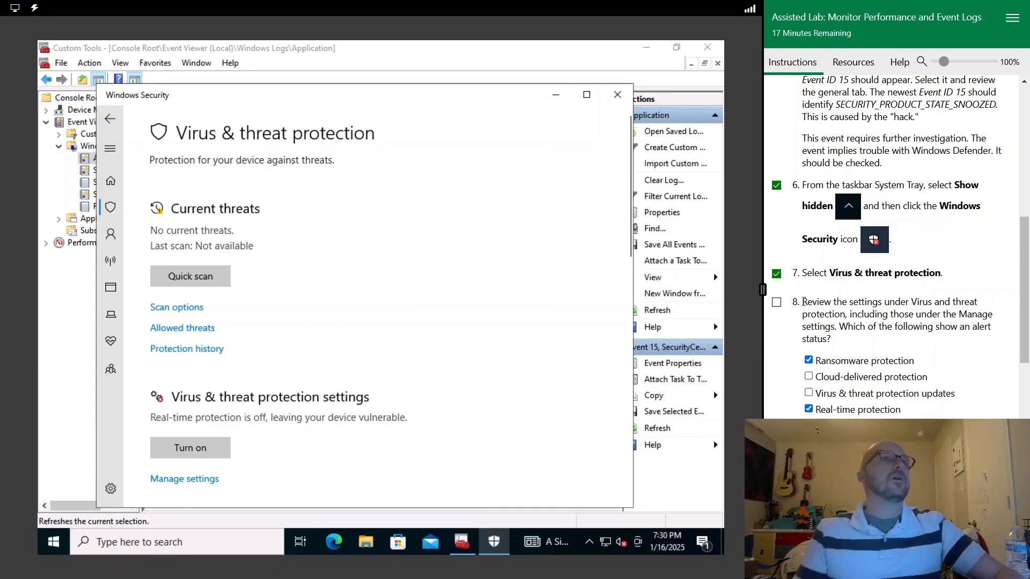
pyautogui.click(777, 303)
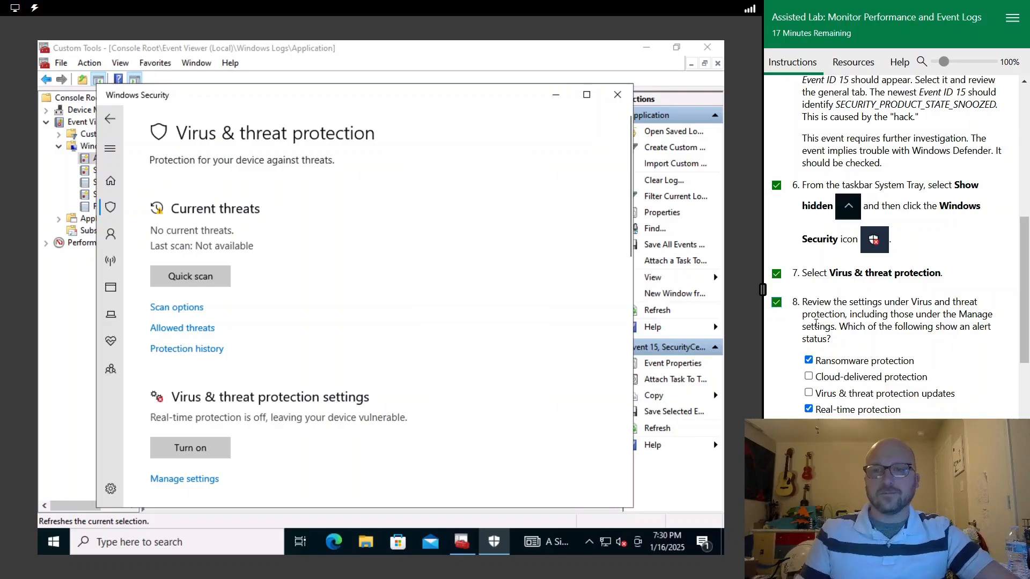
pyautogui.scroll(-5, 877, 408)
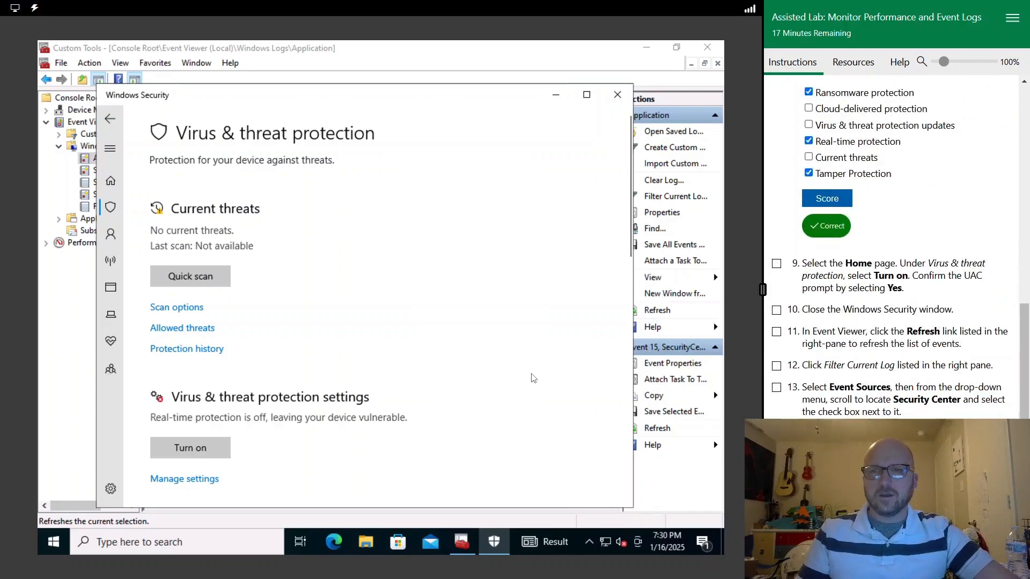
# Step: Turn on real-time protection from the Windows Security home page, approve the UAC prompt, and close Windows Security
pyautogui.click(111, 181)
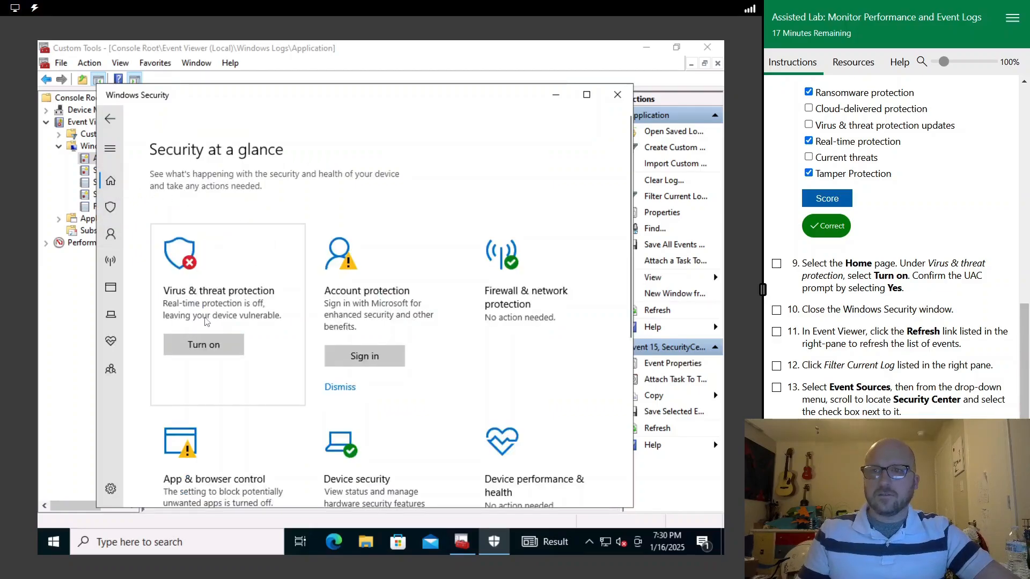
pyautogui.click(198, 345)
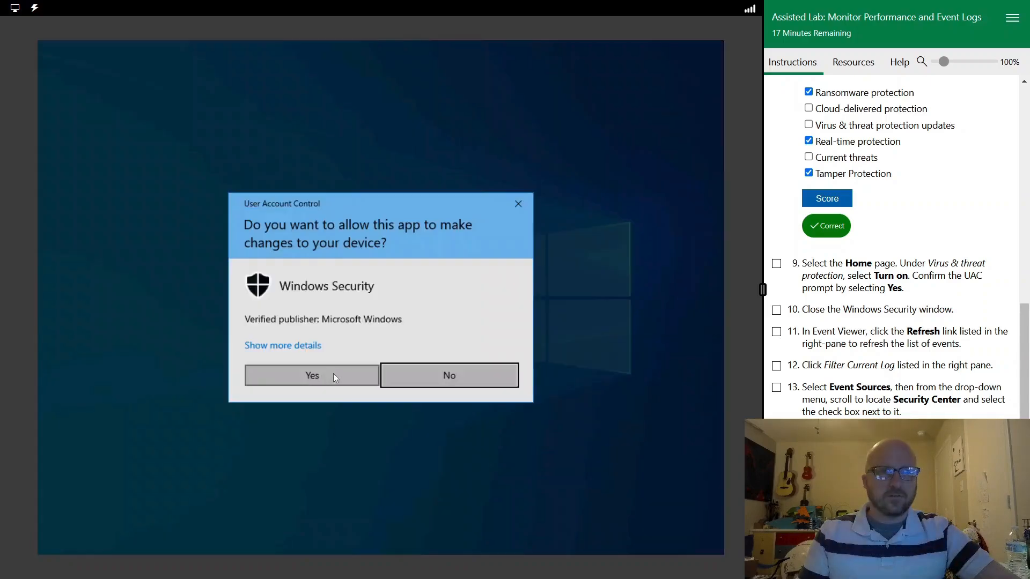
pyautogui.click(333, 373)
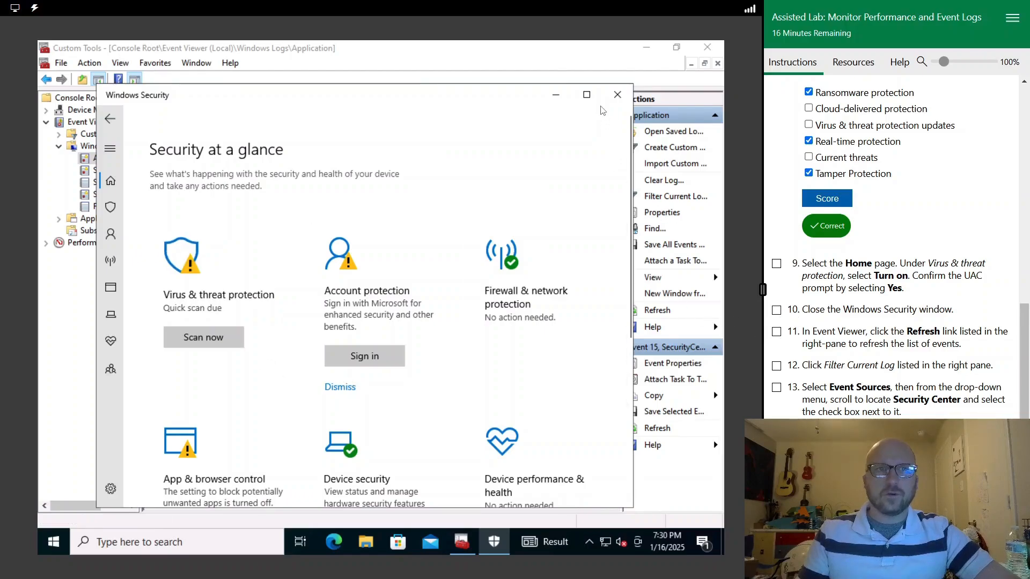
pyautogui.click(615, 101)
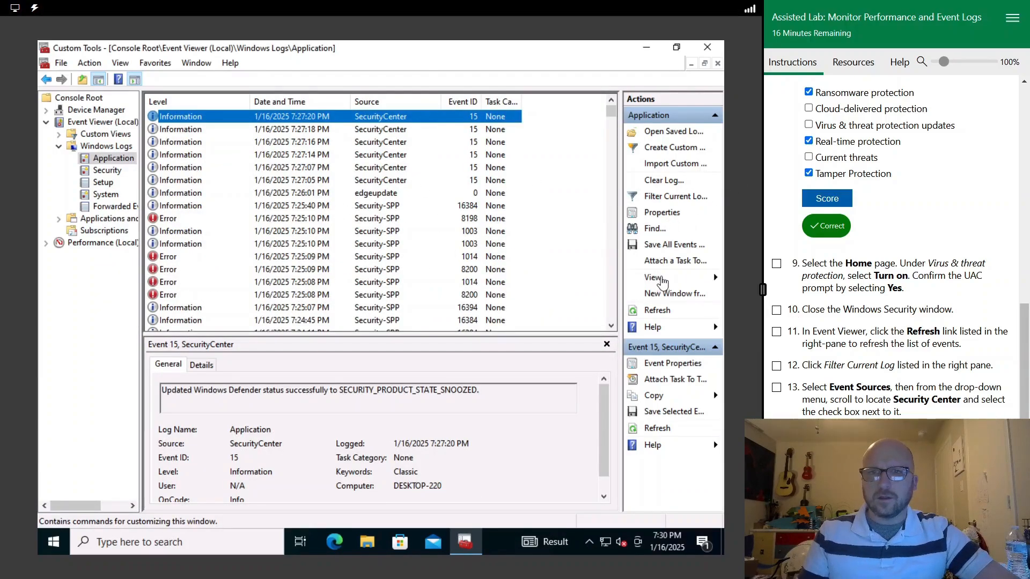
# Step: Refresh the Application log and highlight the product state identifier in the newest SecurityCenter event's description
pyautogui.click(657, 310)
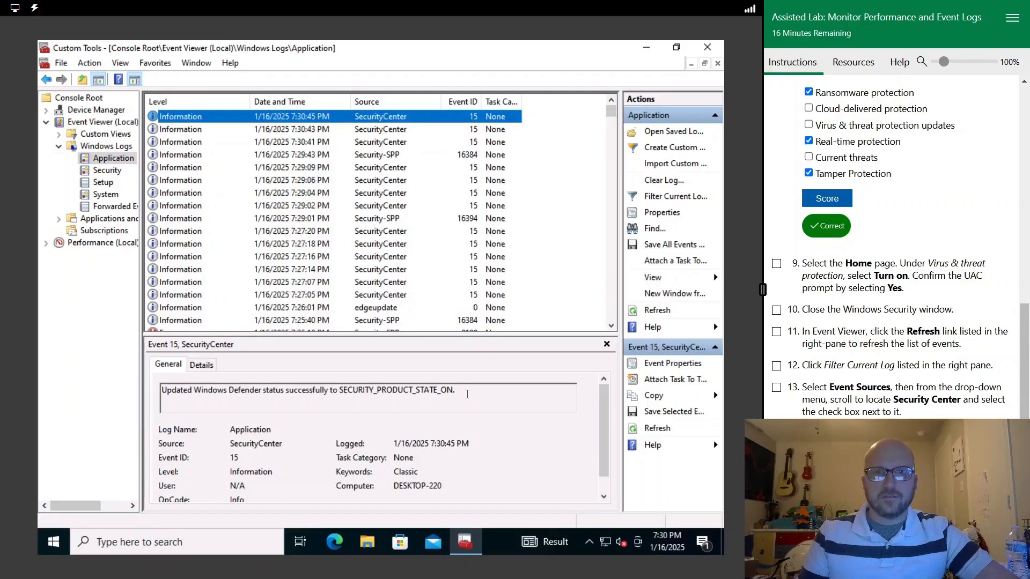
pyautogui.doubleClick(472, 394)
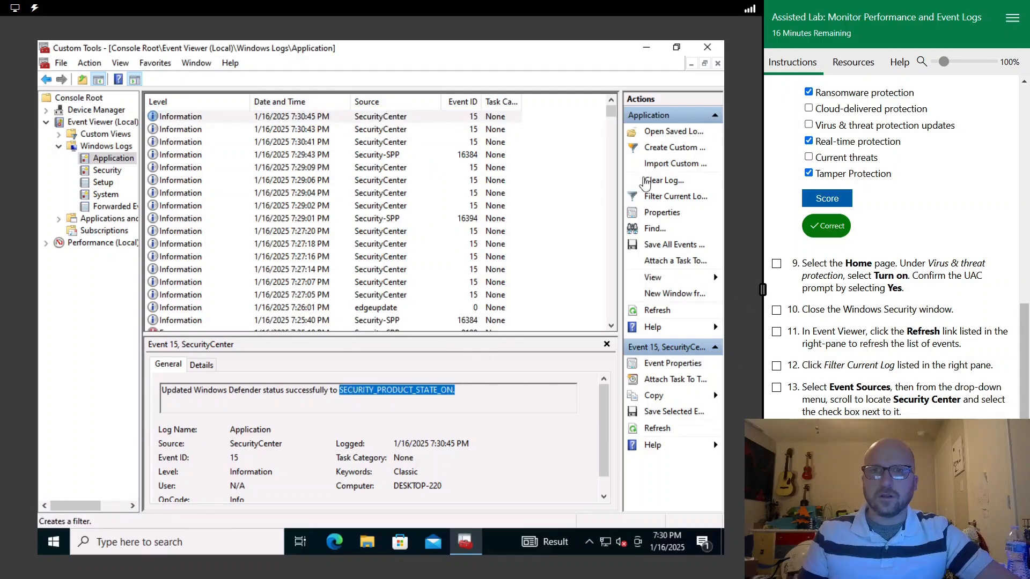
# Step: Filter the Application log to show only the SecurityCenter event source, and mark lab steps 9 to 14 complete
pyautogui.click(664, 196)
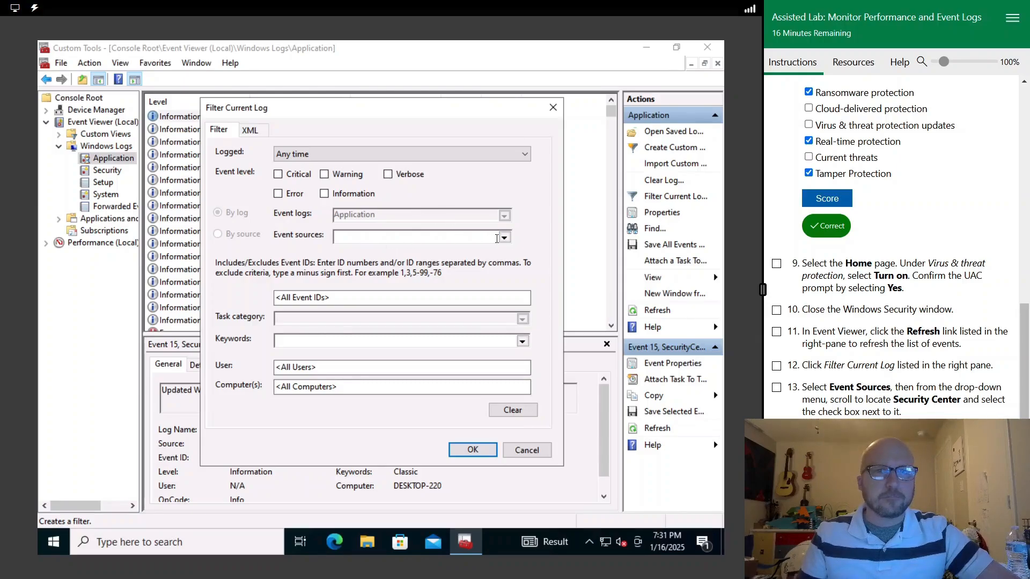
pyautogui.click(504, 238)
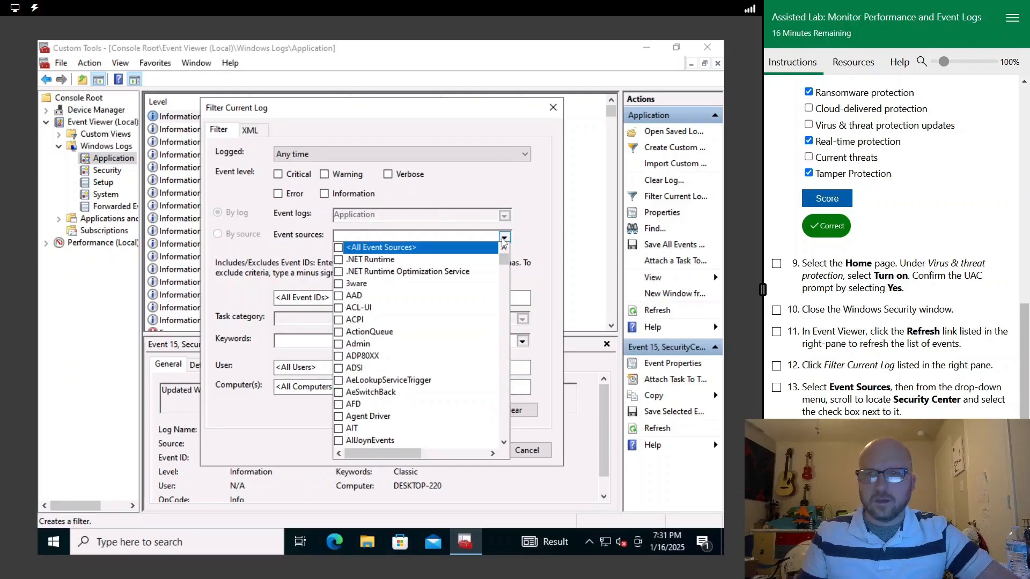
pyautogui.scroll(-20, 420, 303)
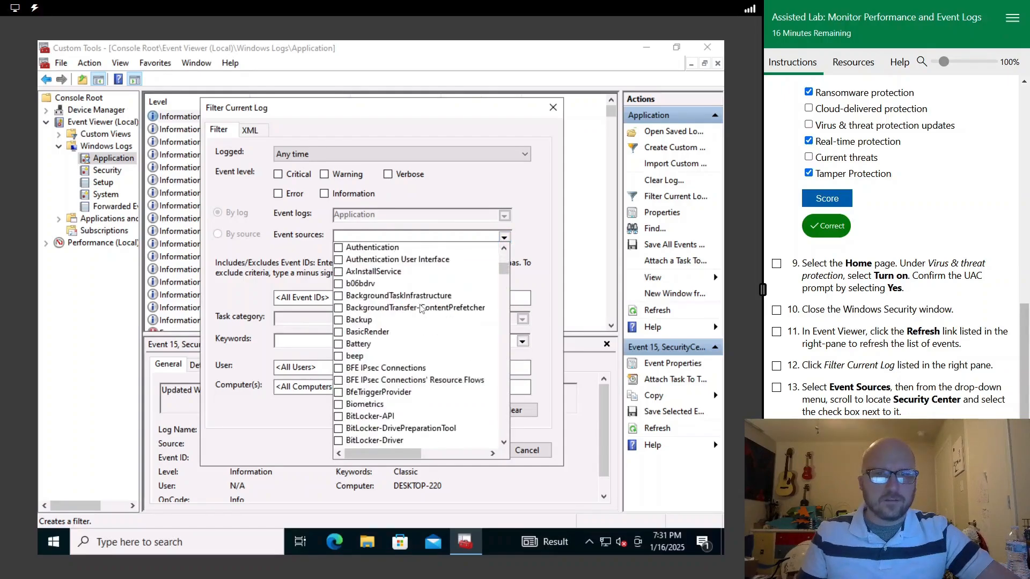
pyautogui.scroll(-20, 419, 303)
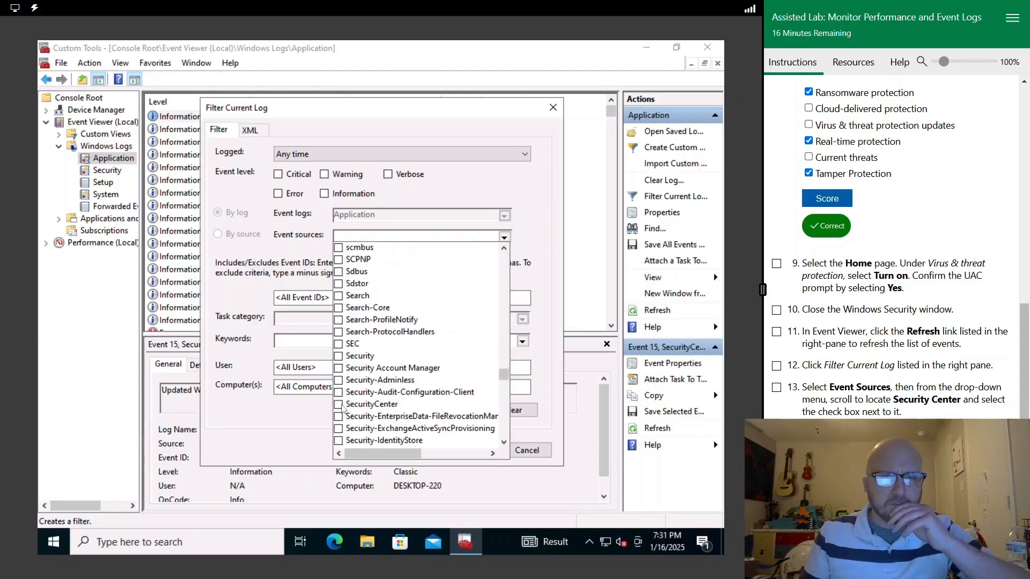
pyautogui.click(340, 405)
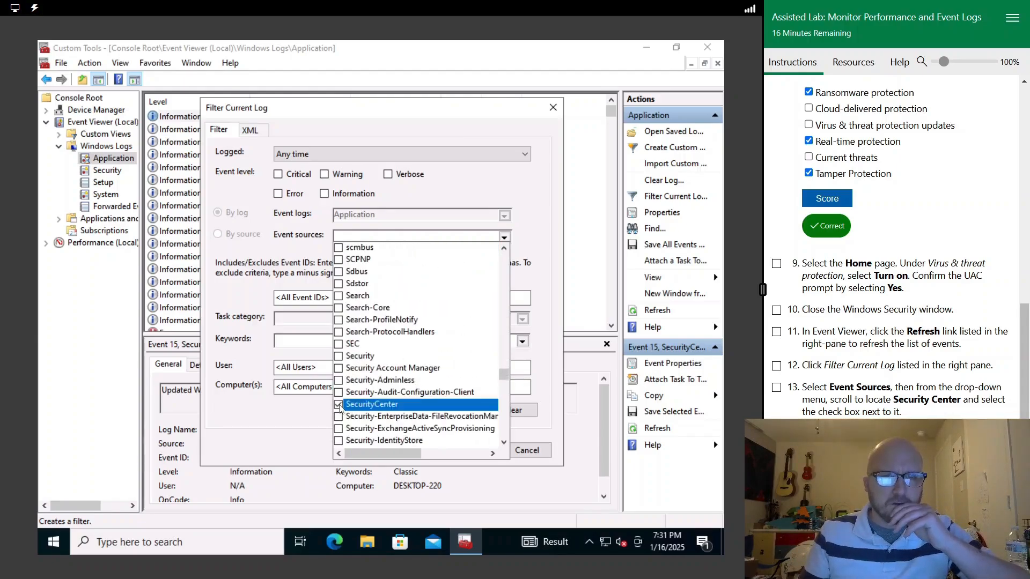
pyautogui.click(540, 262)
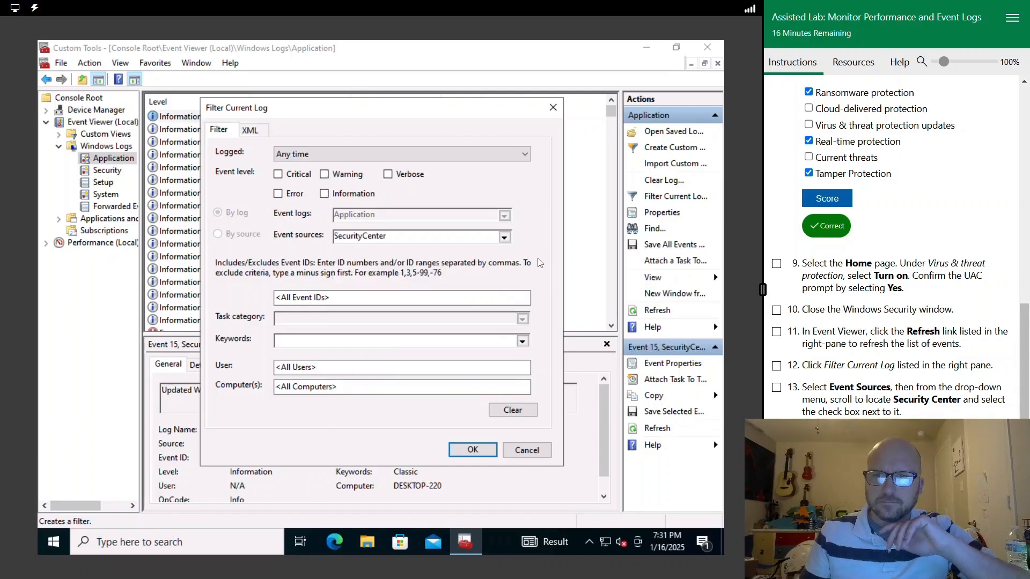
pyautogui.click(472, 450)
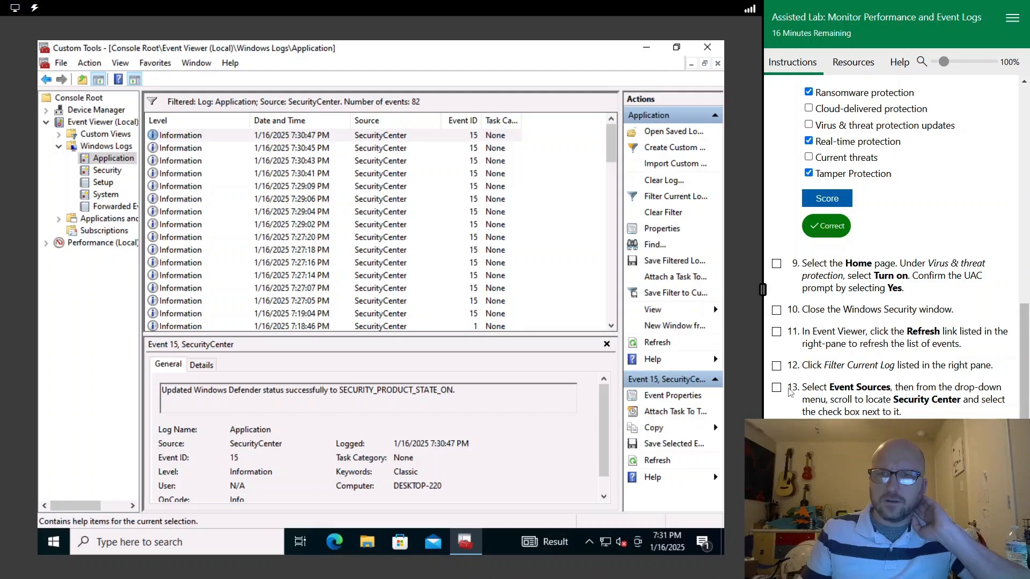
pyautogui.click(777, 388)
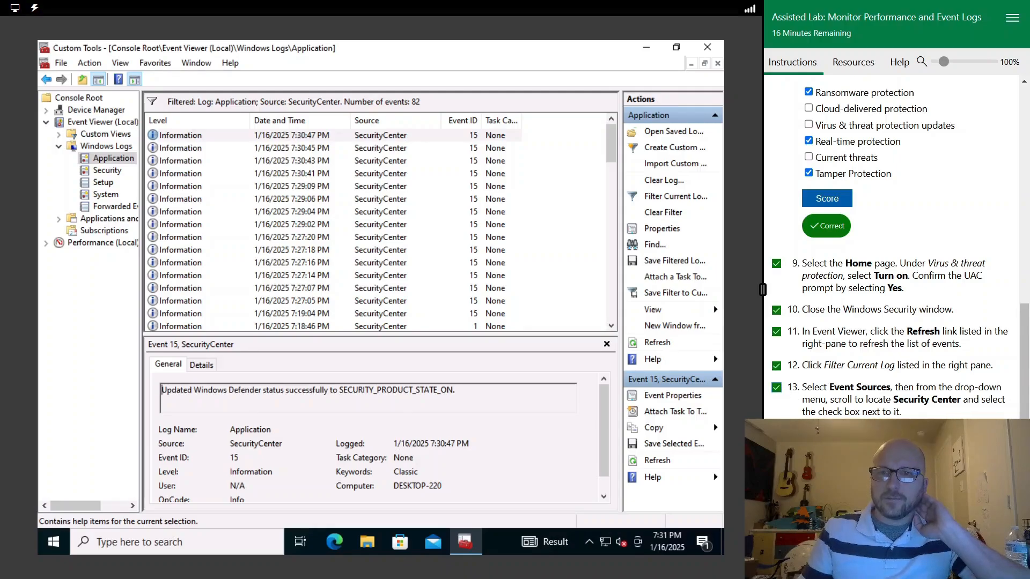
pyautogui.scroll(-4, 790, 348)
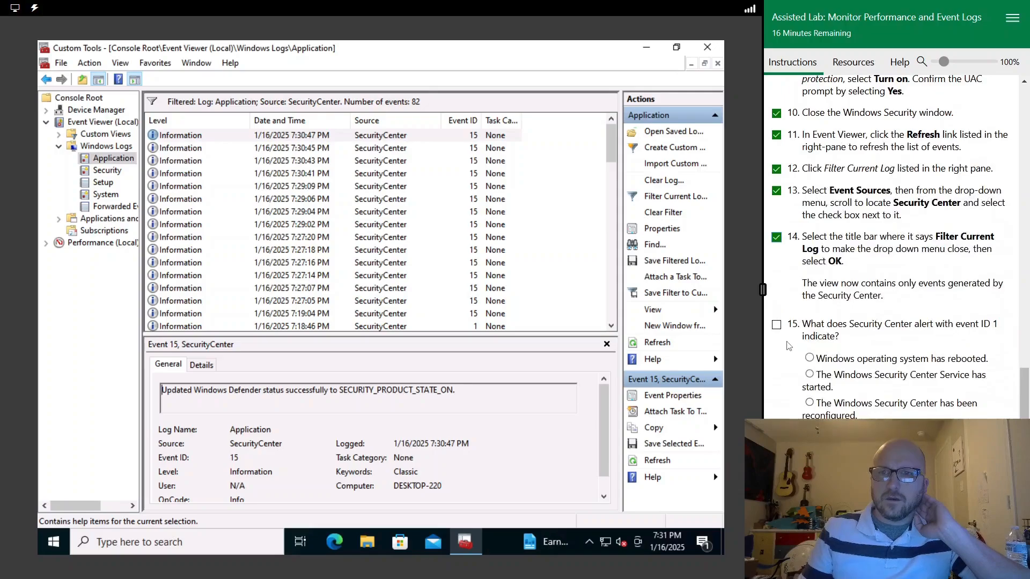
# Step: Check the description of the SecurityCenter event with ID 1, answer step 15 with "The Windows Security Center Service has started", and continue to the next lab page
pyautogui.click(479, 327)
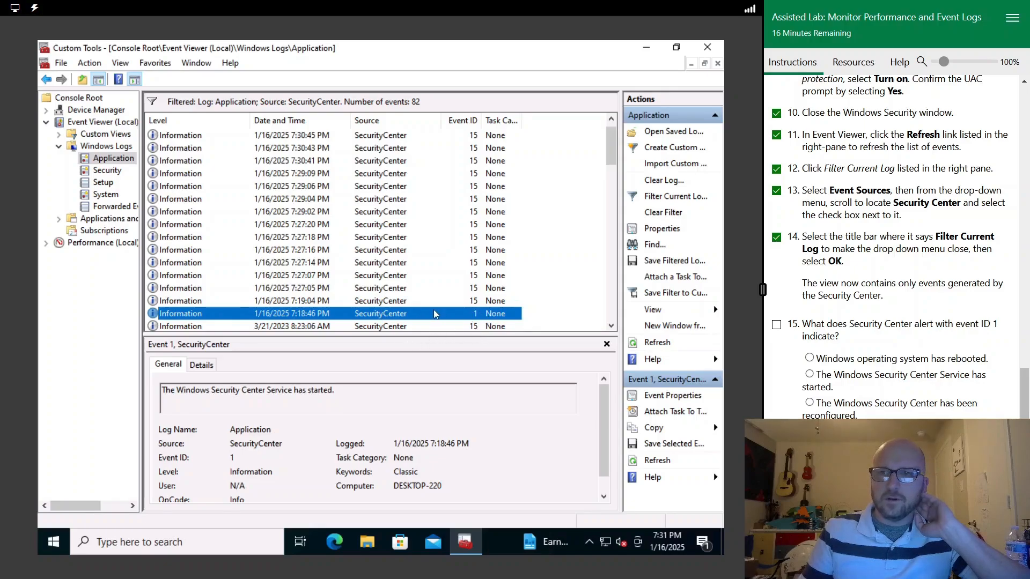
pyautogui.moveTo(363, 392); pyautogui.dragTo(220, 387)
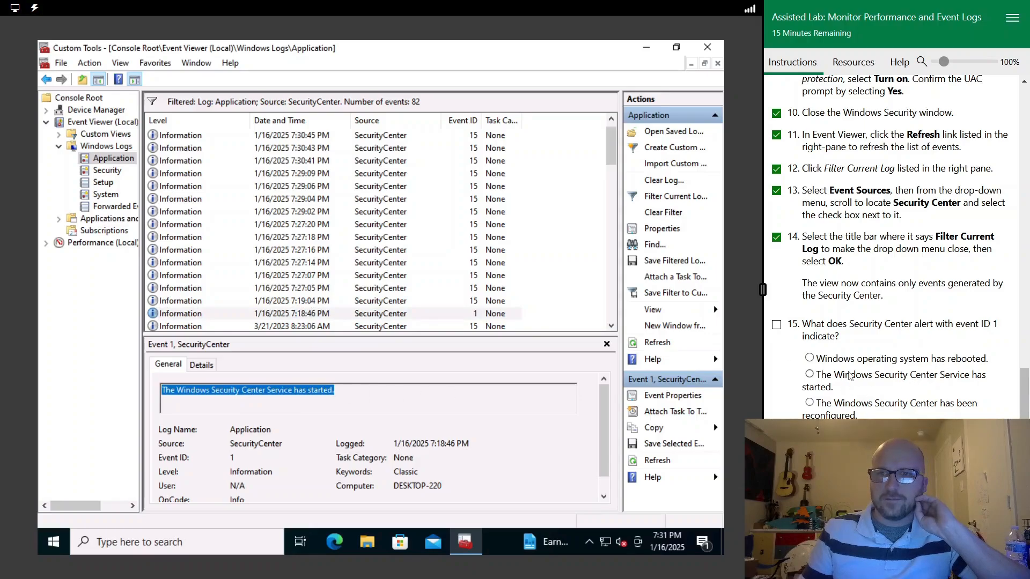
pyautogui.click(778, 323)
pyautogui.scroll(-1, 853, 328)
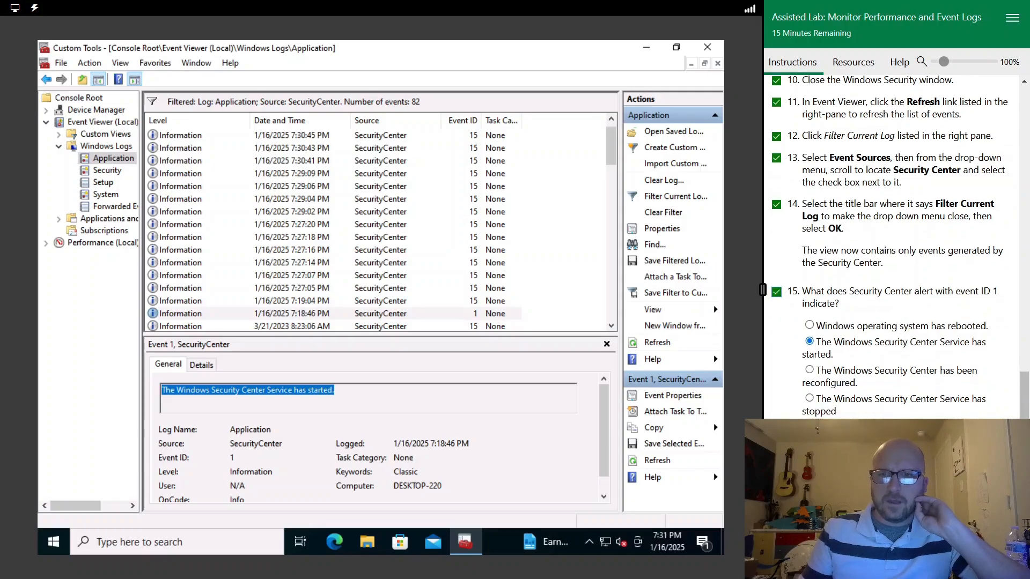
pyautogui.click(998, 564)
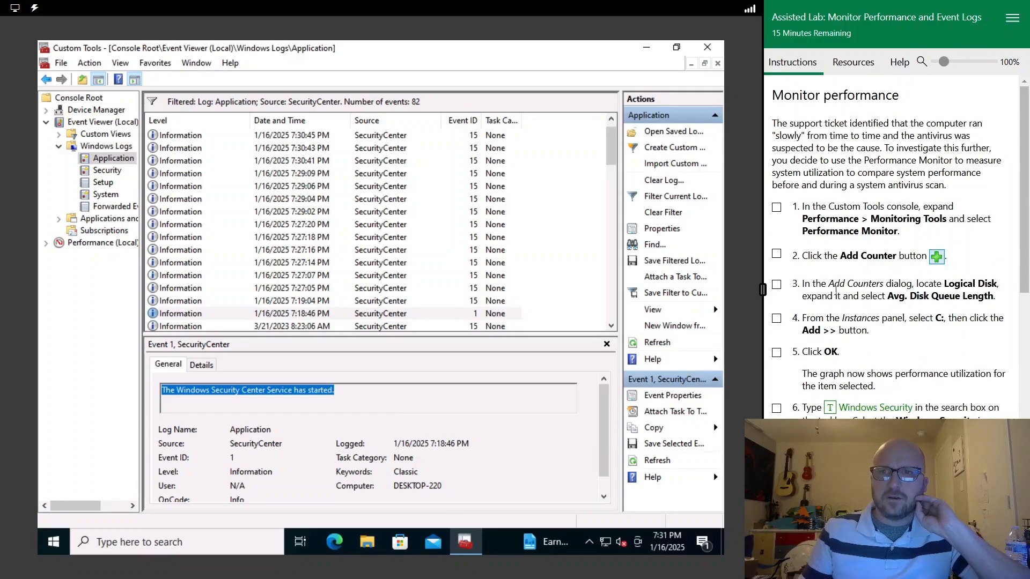
# Step: Open Performance Monitor under Performance > Monitoring Tools in the console tree, widening the tree to show full names
pyautogui.click(119, 244)
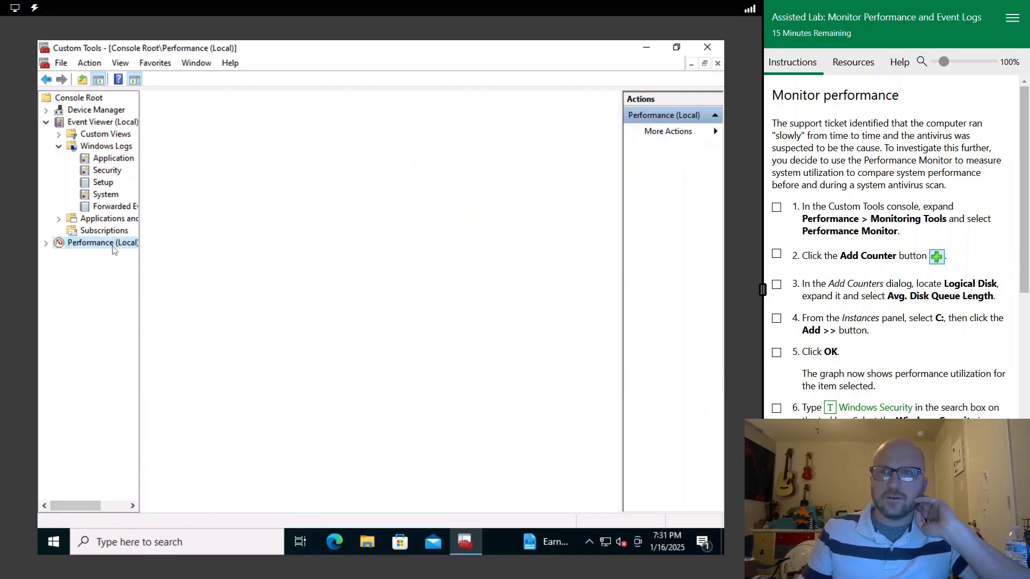
pyautogui.click(46, 243)
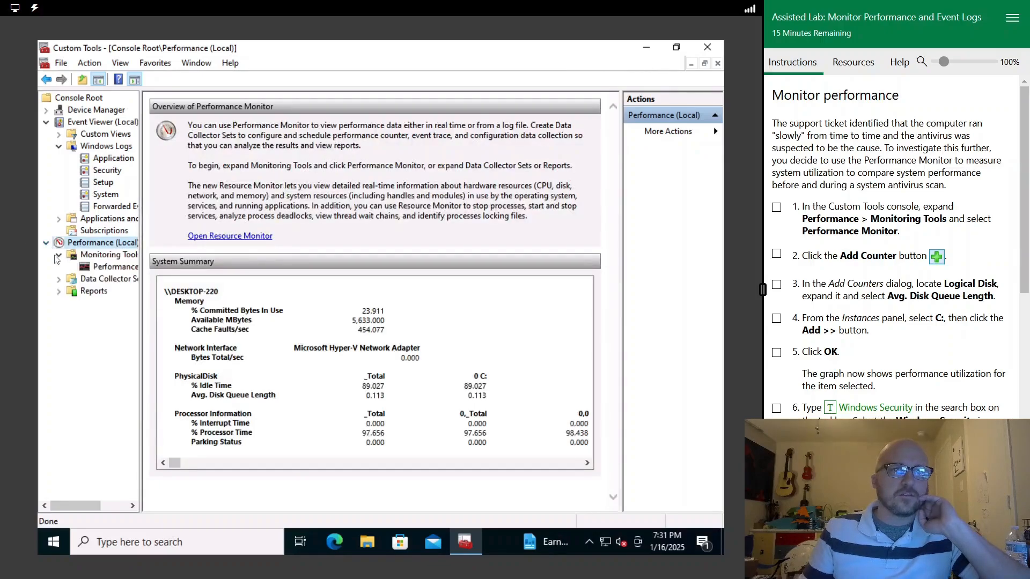
pyautogui.moveTo(140, 106); pyautogui.dragTo(179, 110)
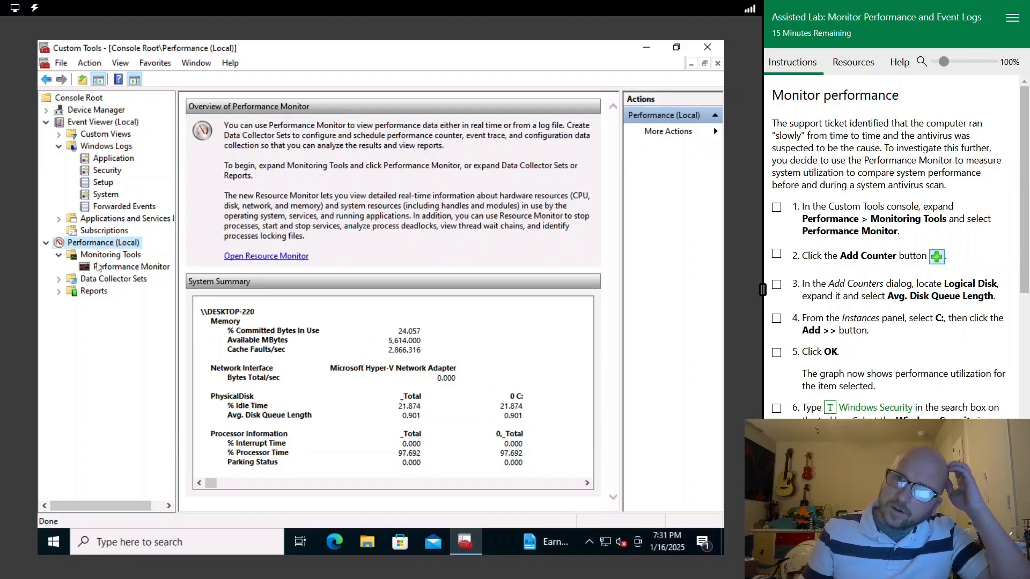
pyautogui.click(102, 268)
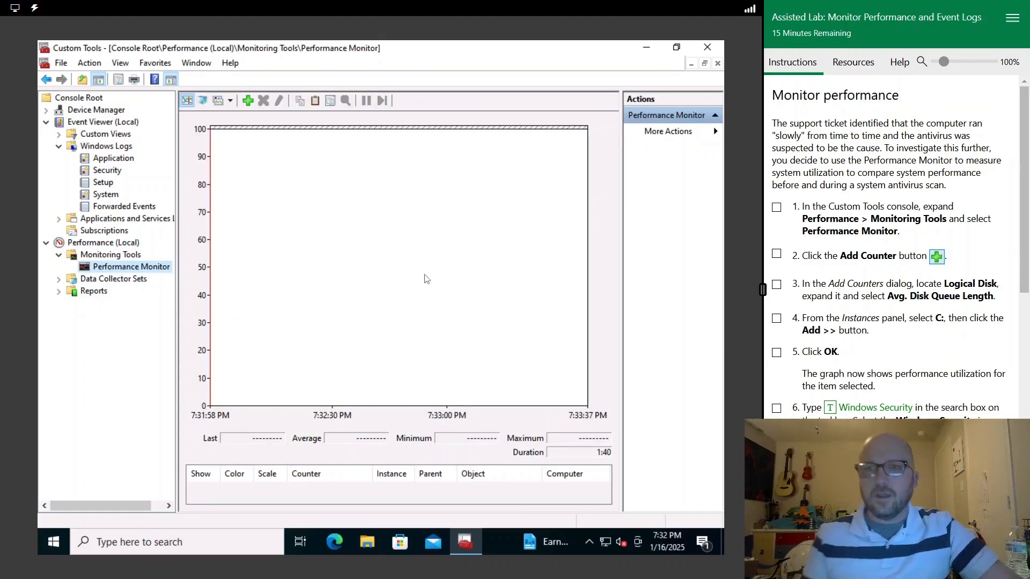
# Step: Add the LogicalDisk Avg. Disk Queue Length counter for instance C: to the graph, and mark lab steps 1 to 5 complete
pyautogui.click(247, 100)
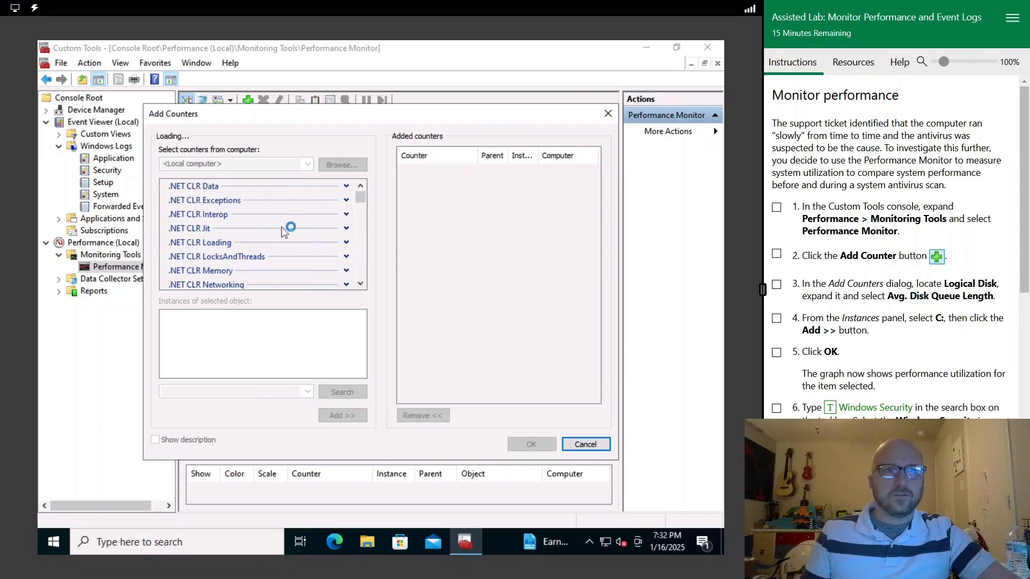
pyautogui.scroll(20, 279, 234)
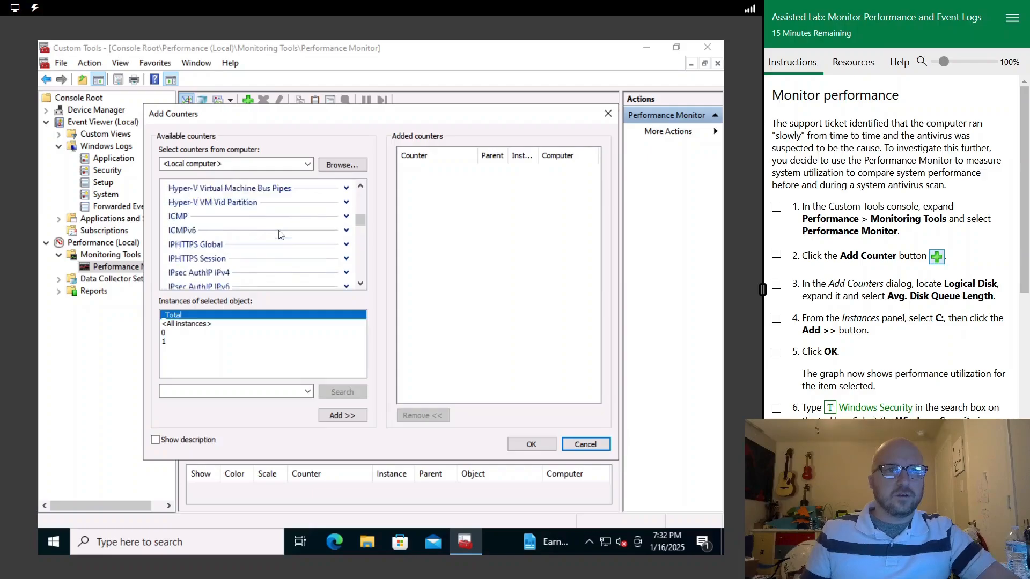
pyautogui.scroll(-2, 279, 234)
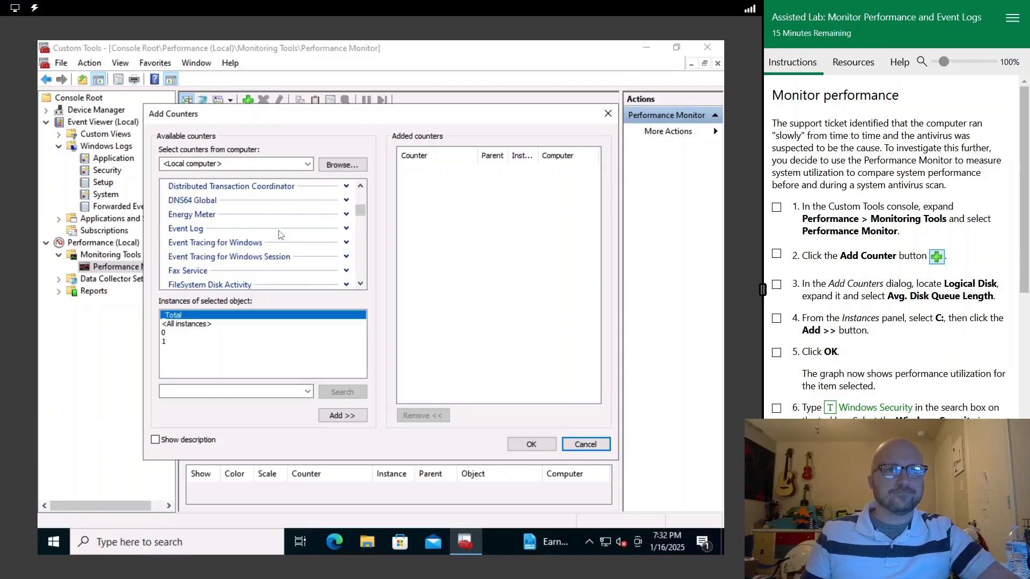
pyautogui.scroll(10, 279, 234)
pyautogui.scroll(-20, 279, 234)
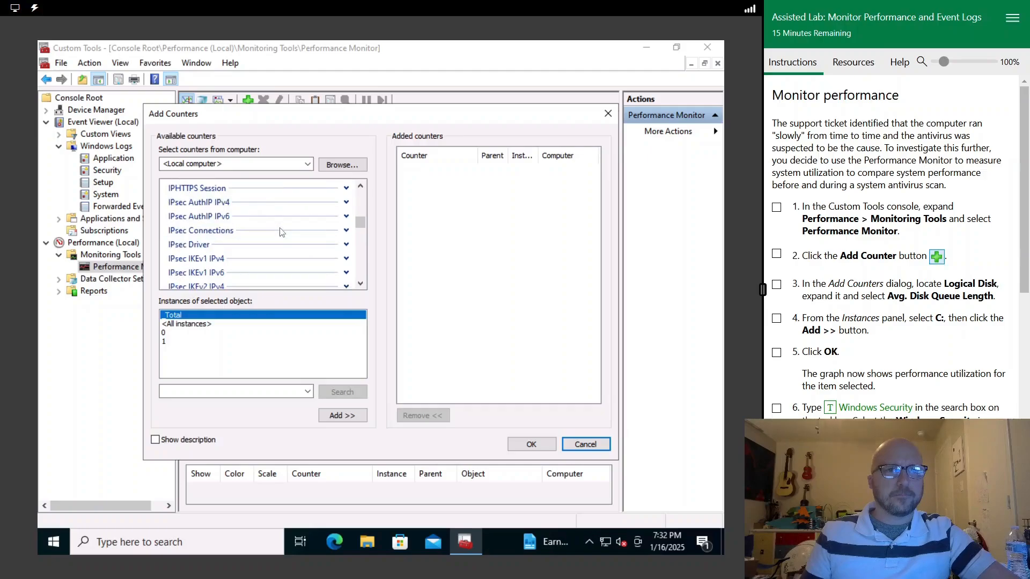
pyautogui.scroll(2, 281, 233)
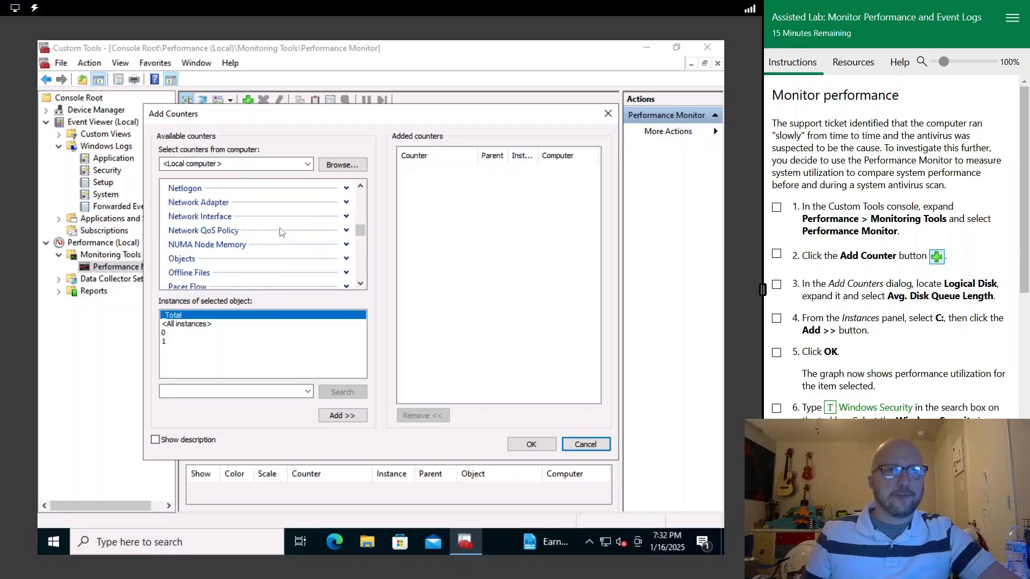
pyautogui.scroll(2, 281, 232)
pyautogui.click(346, 186)
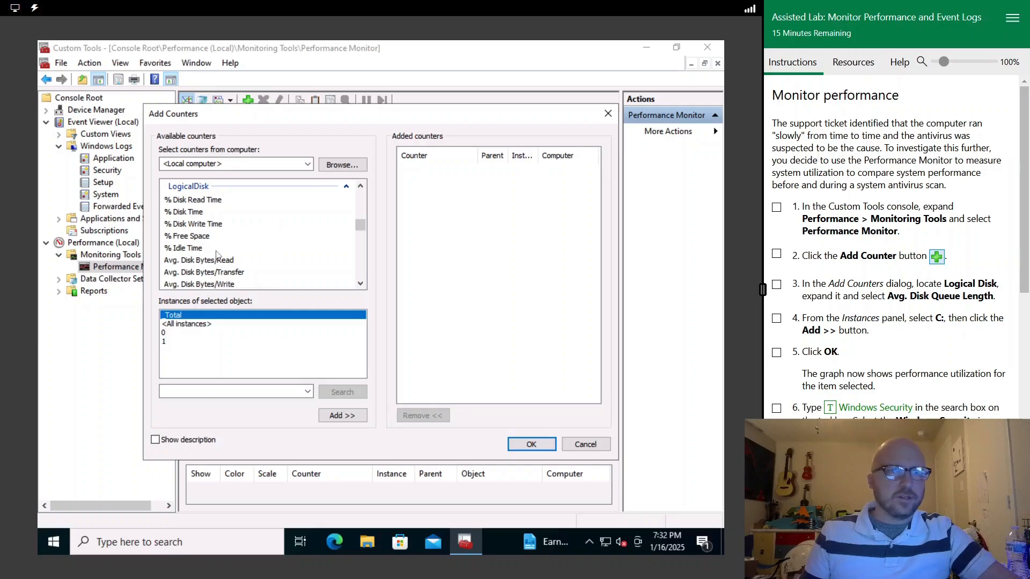
pyautogui.scroll(-2, 220, 273)
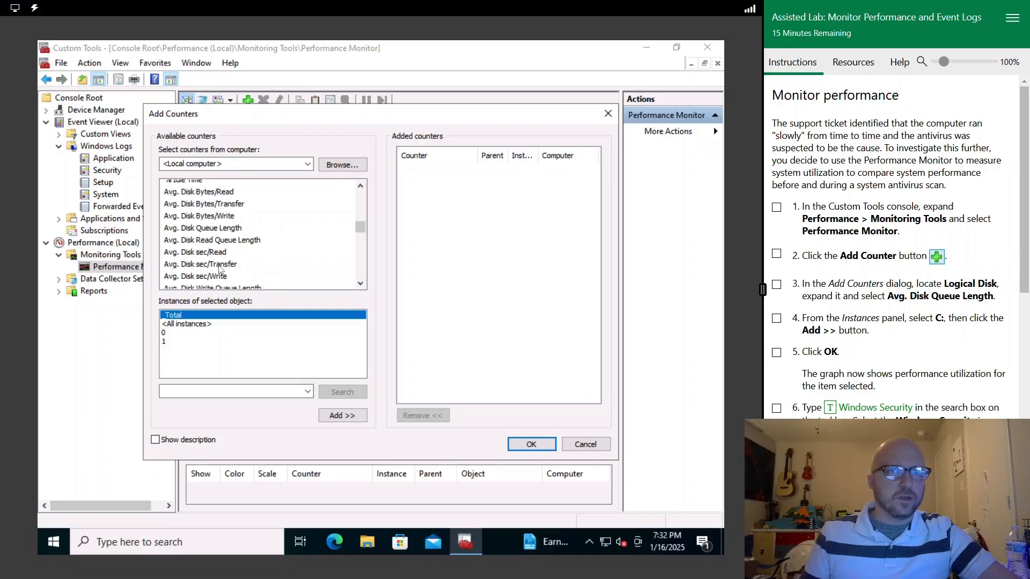
pyautogui.click(220, 230)
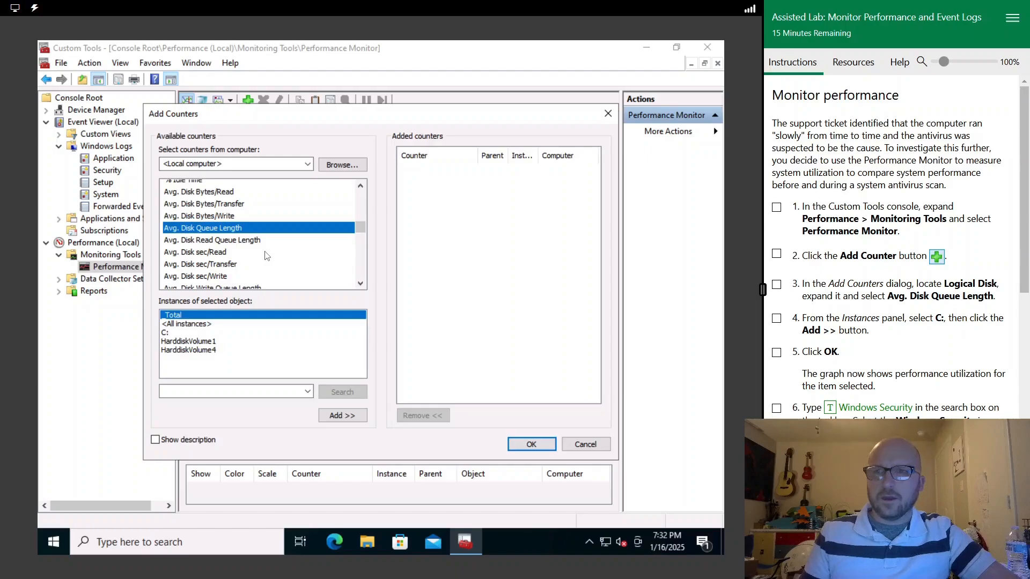
pyautogui.click(167, 333)
pyautogui.click(358, 416)
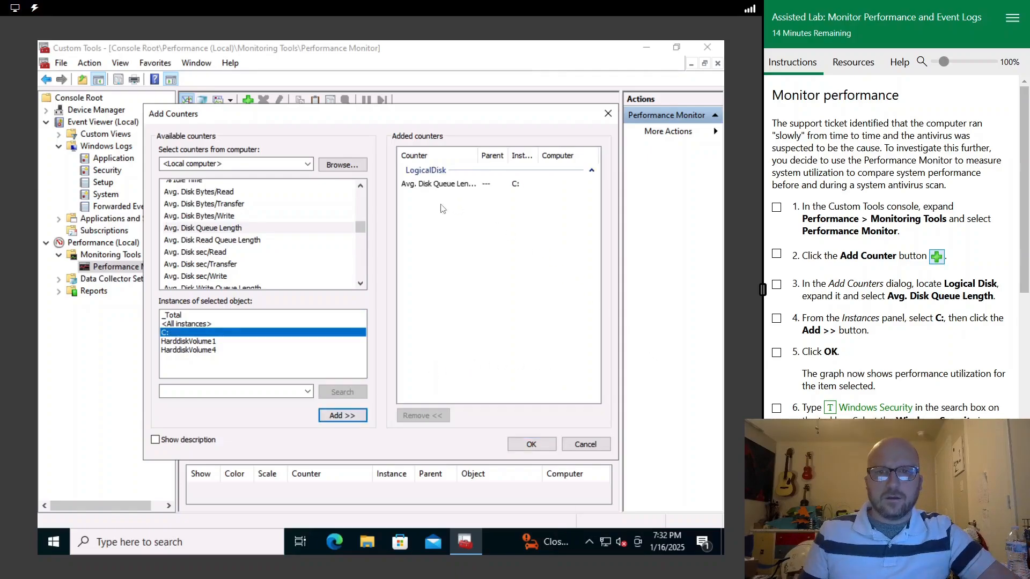
pyautogui.click(524, 447)
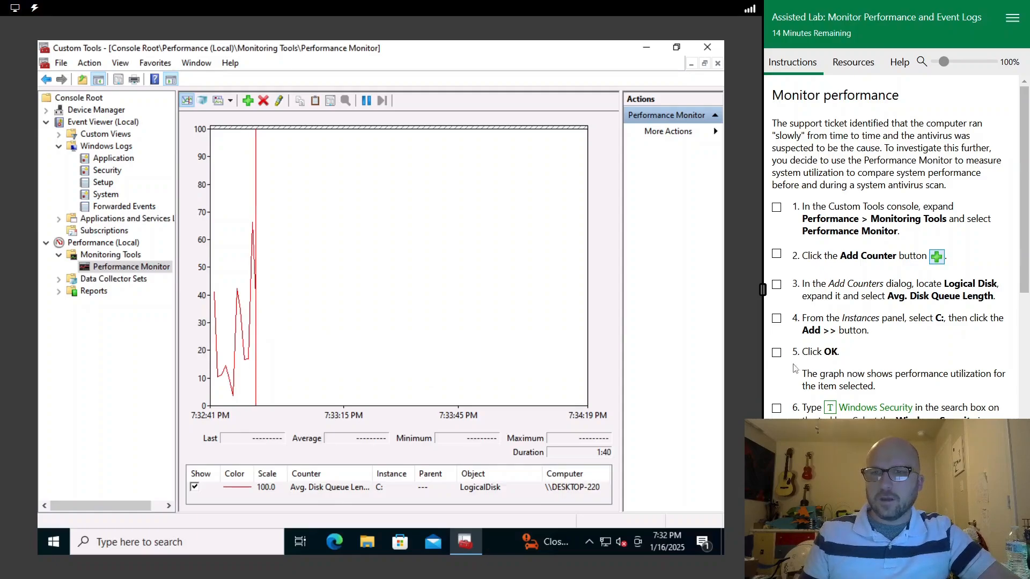
pyautogui.click(776, 353)
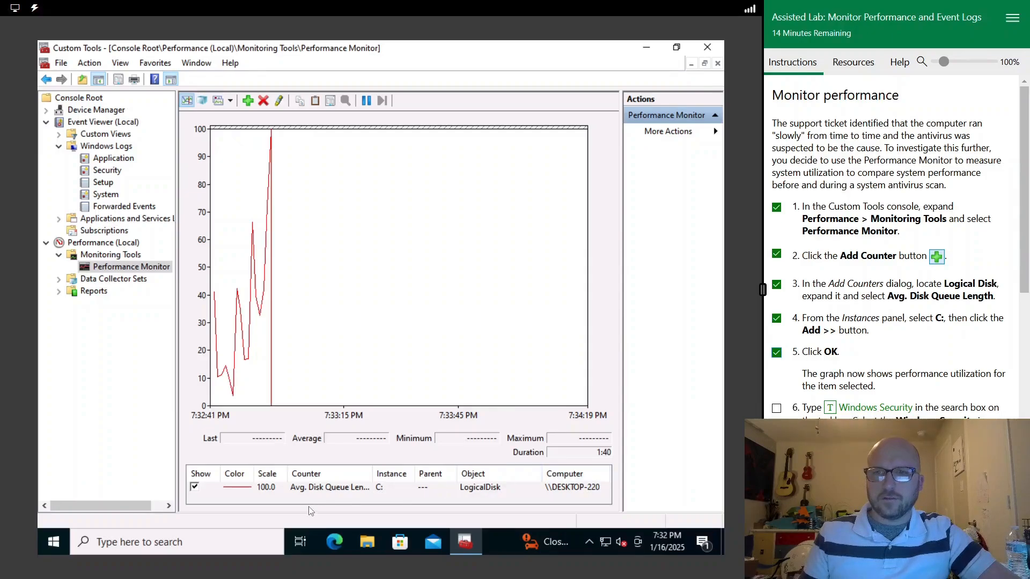
# Step: Open Windows Security through the taskbar search and start a Full scan from the Virus & threat protection scan options
pyautogui.click(161, 538)
pyautogui.click(830, 408)
pyautogui.click(216, 188)
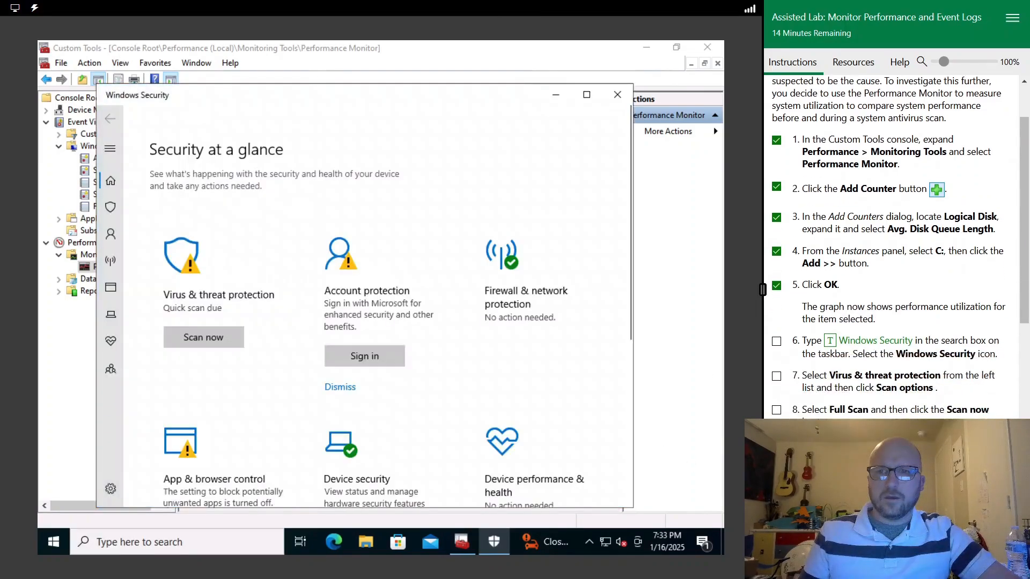
pyautogui.click(237, 289)
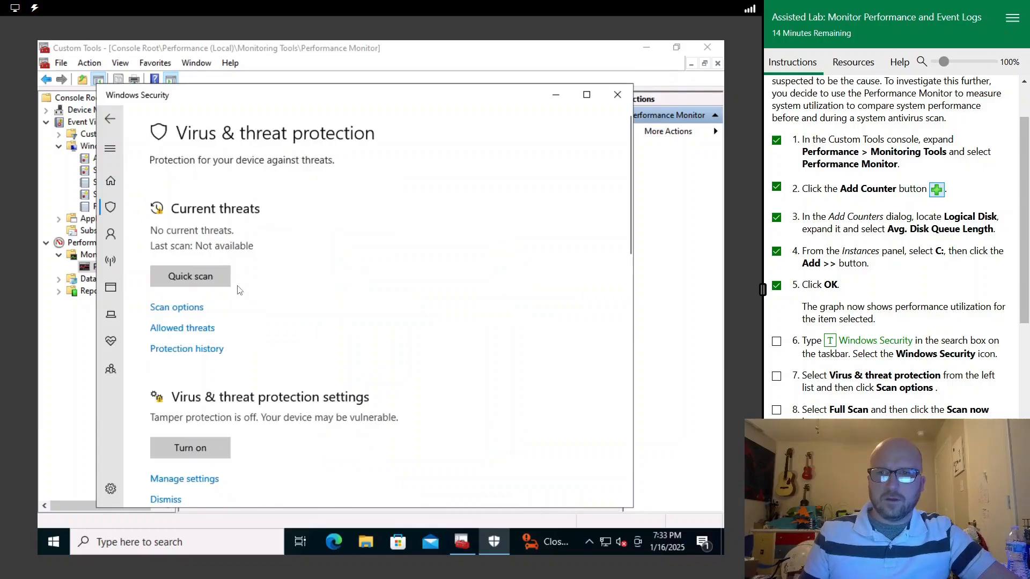
pyautogui.click(187, 309)
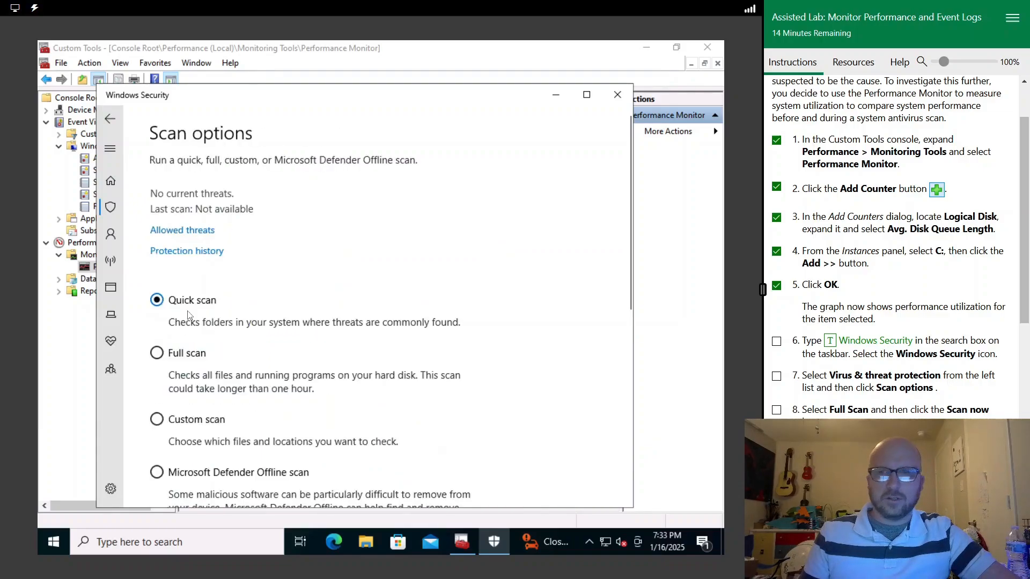
pyautogui.click(188, 355)
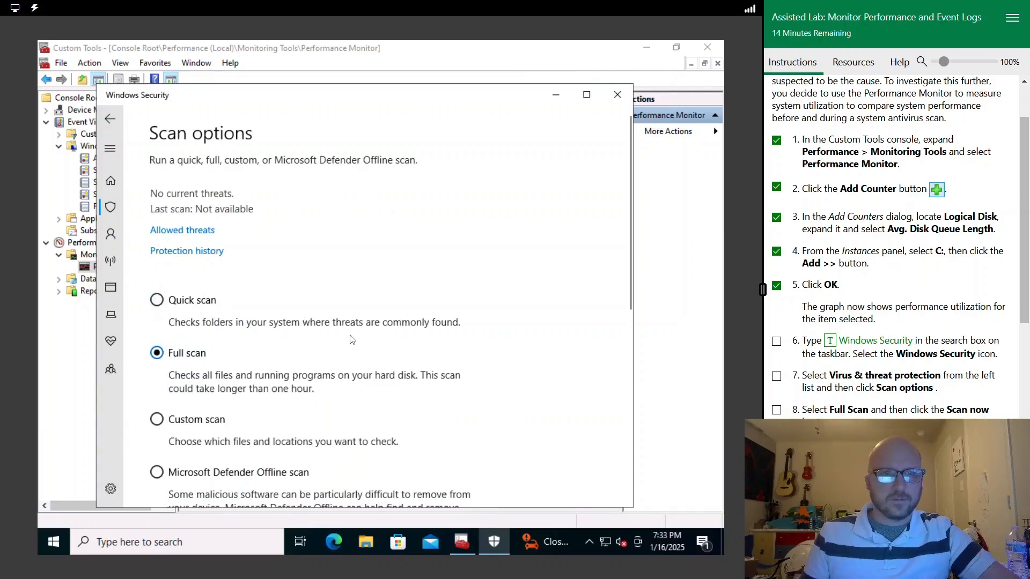
pyautogui.scroll(-1, 348, 355)
pyautogui.scroll(-10, 347, 357)
pyautogui.click(214, 198)
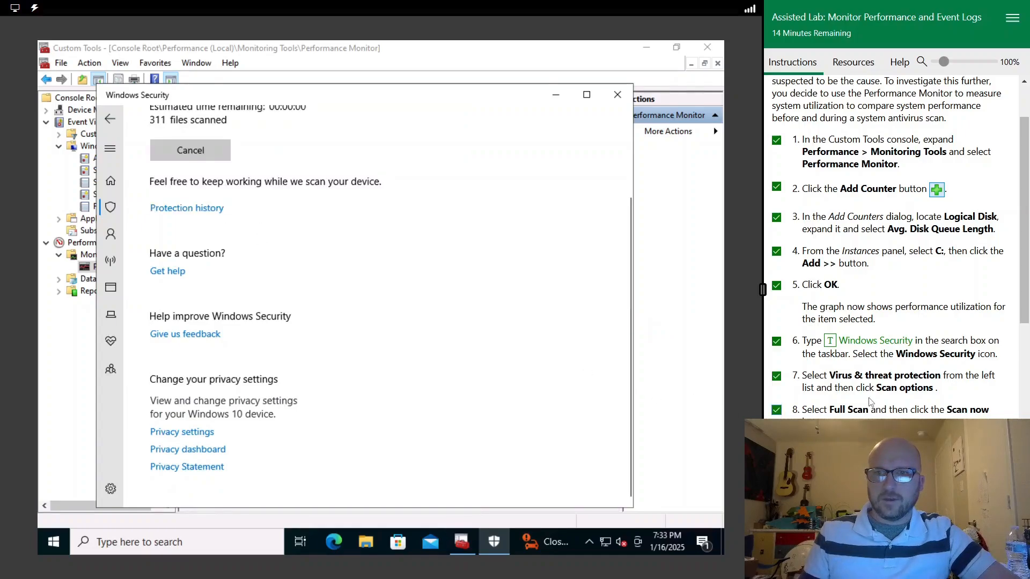
# Step: Minimize Windows Security to watch the disk queue graph during the scan, and mark lab steps 9 and 10 complete
pyautogui.click(555, 95)
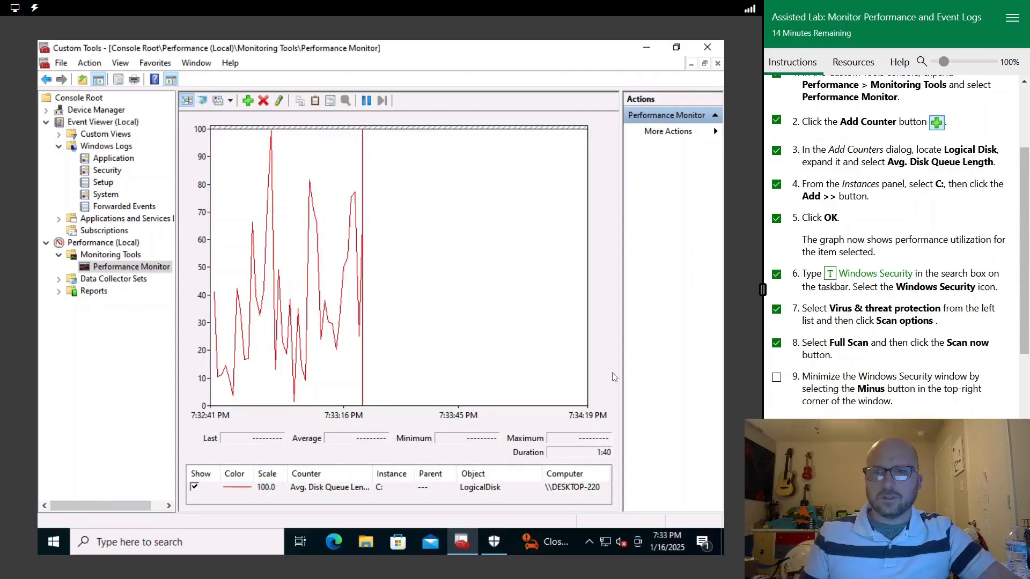
pyautogui.click(777, 378)
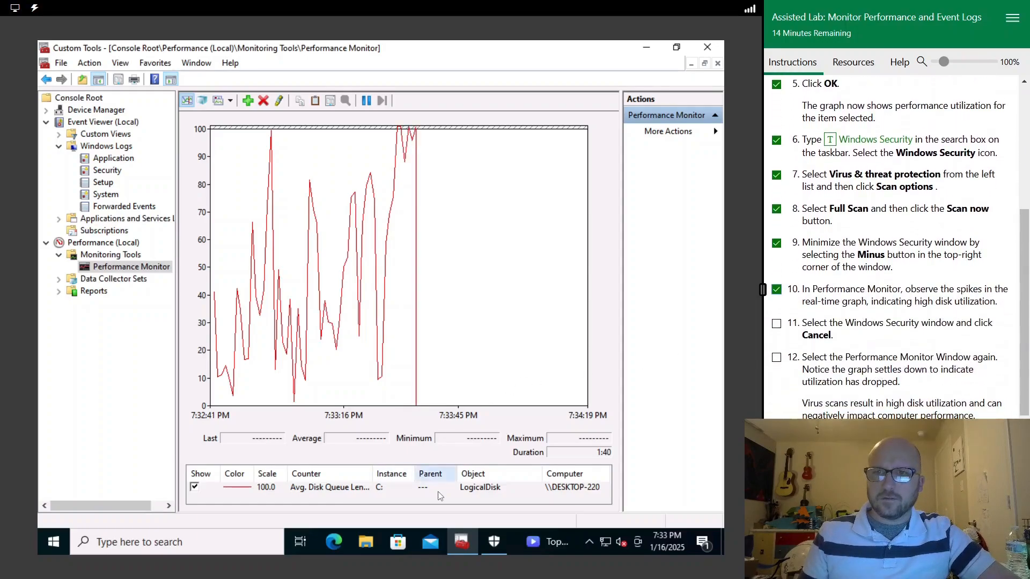
# Step: Cancel the running full scan in Windows Security, close its window, and mark lab step 11 complete
pyautogui.click(494, 542)
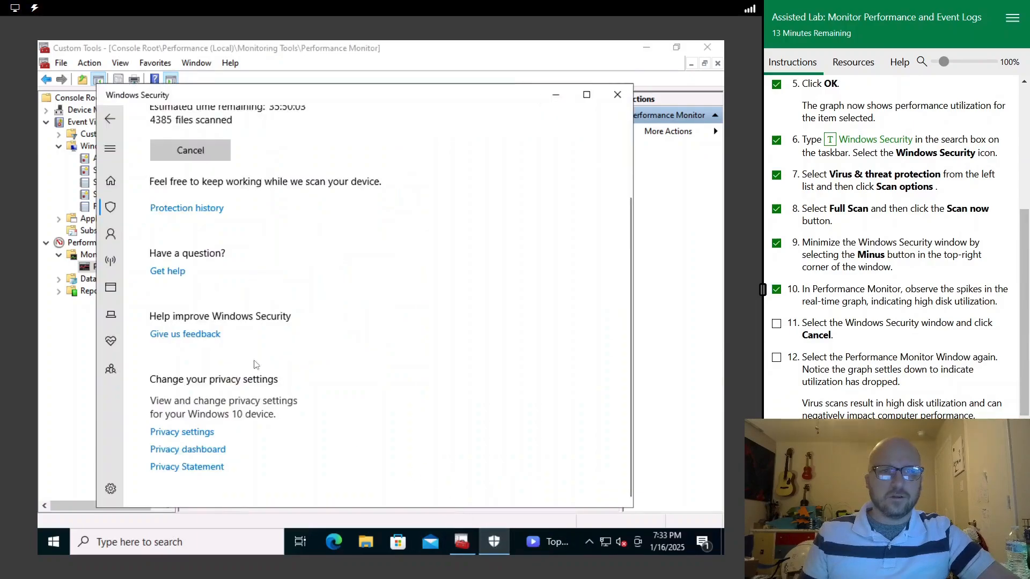
pyautogui.click(190, 150)
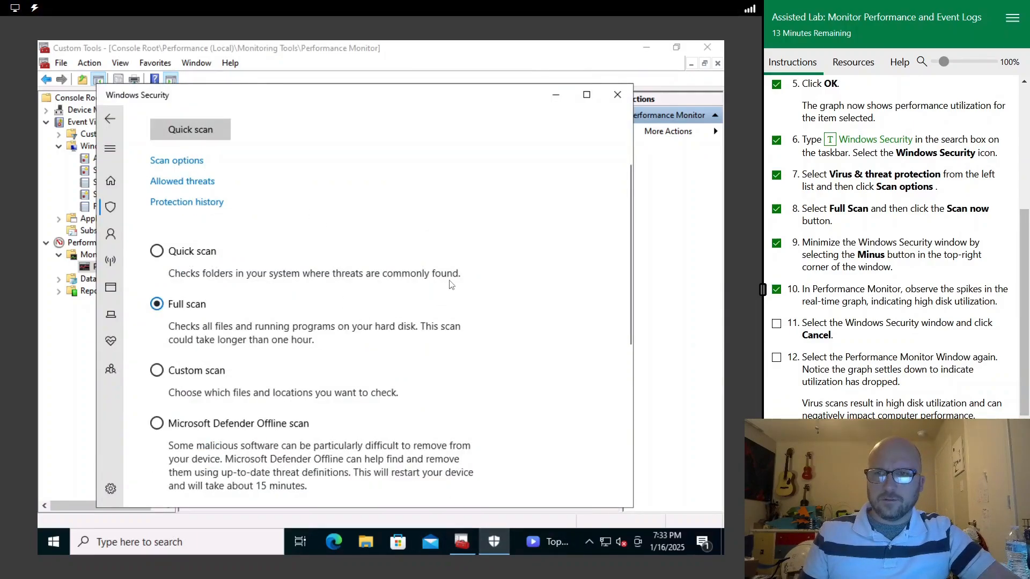
pyautogui.click(617, 95)
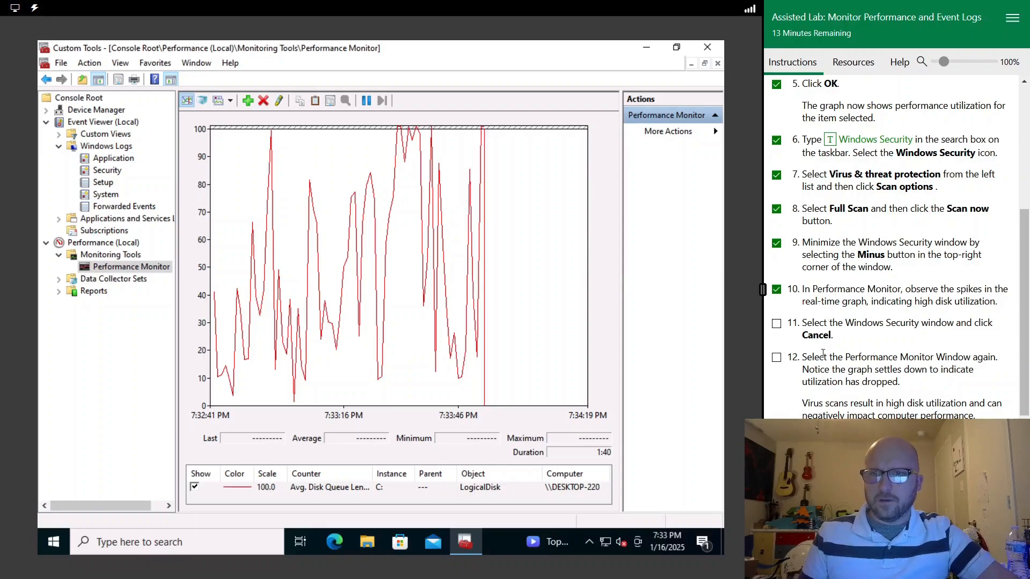
pyautogui.click(777, 325)
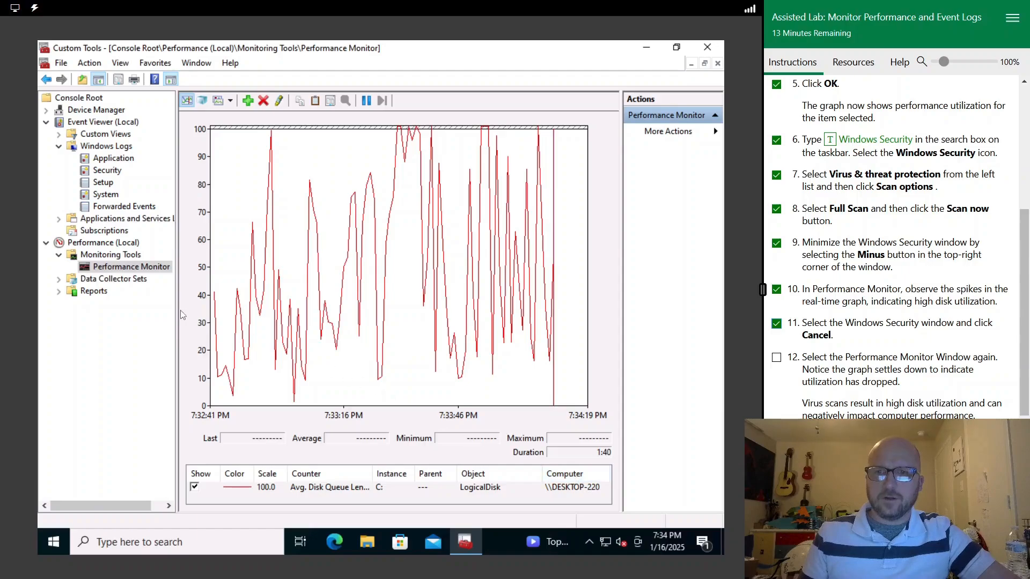
# Step: Create a data collector set named Disk Monitor from Performance Monitor, keeping the default root directory and starting it immediately
pyautogui.rightClick(112, 267)
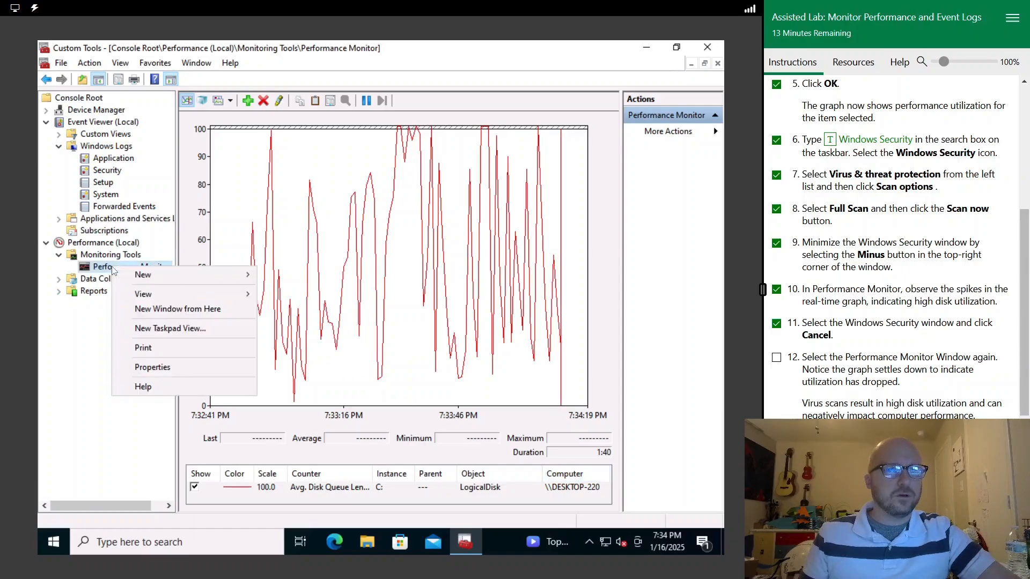
pyautogui.moveTo(153, 275)
pyautogui.click(293, 275)
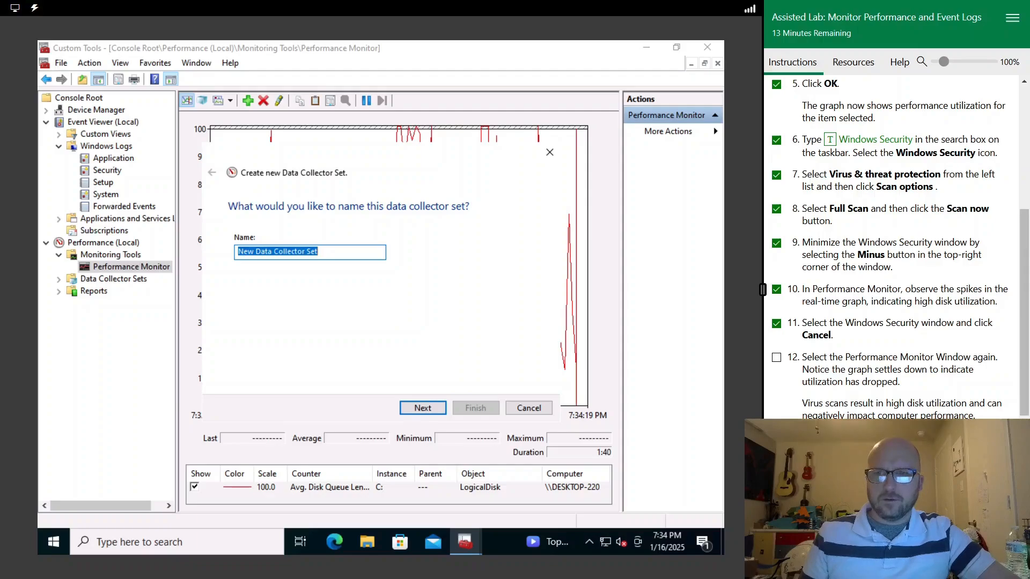
pyautogui.write('Disk Monitor')
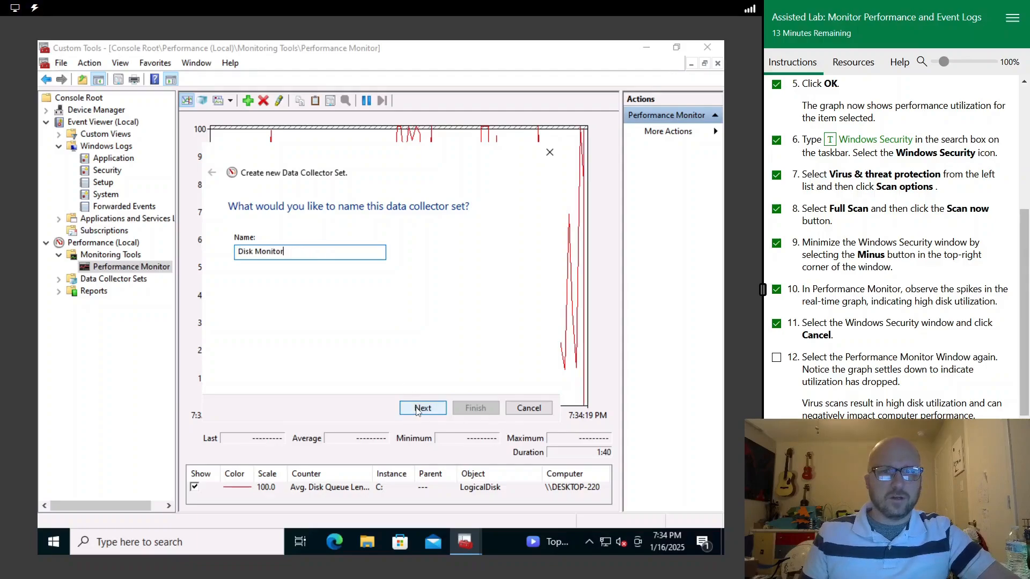
pyautogui.click(421, 408)
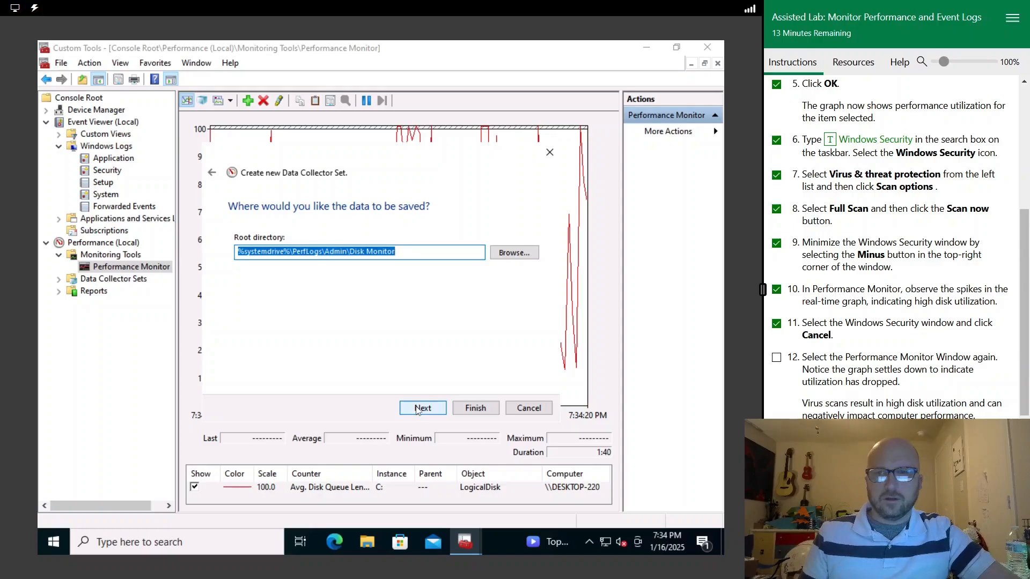
pyautogui.scroll(-3, 890, 247)
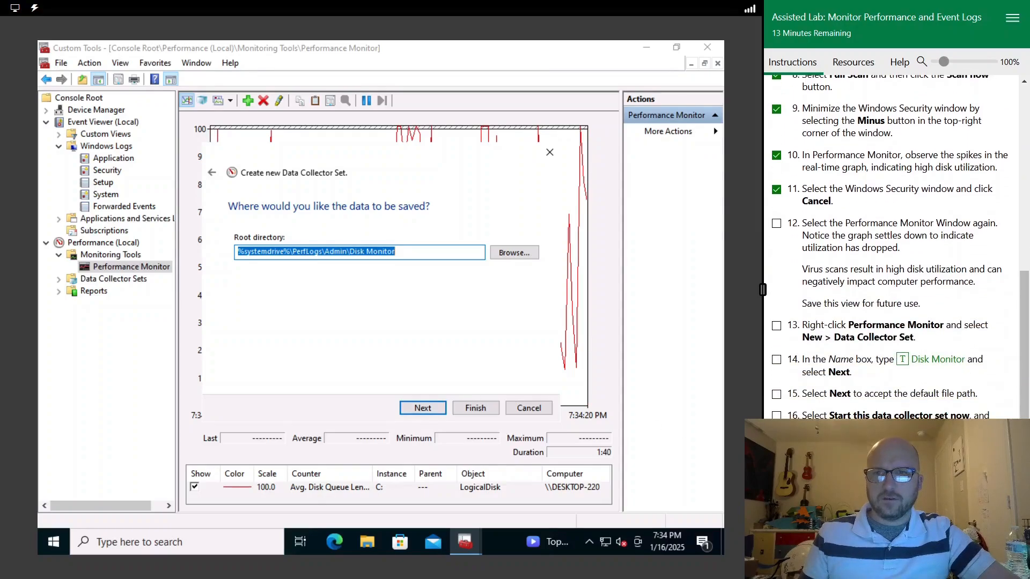
pyautogui.click(422, 408)
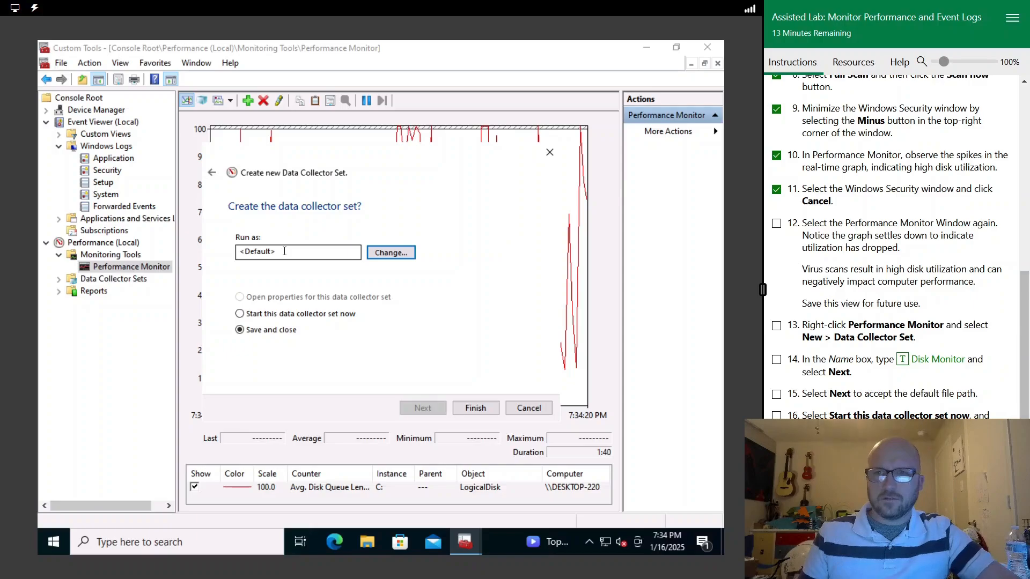
pyautogui.click(301, 314)
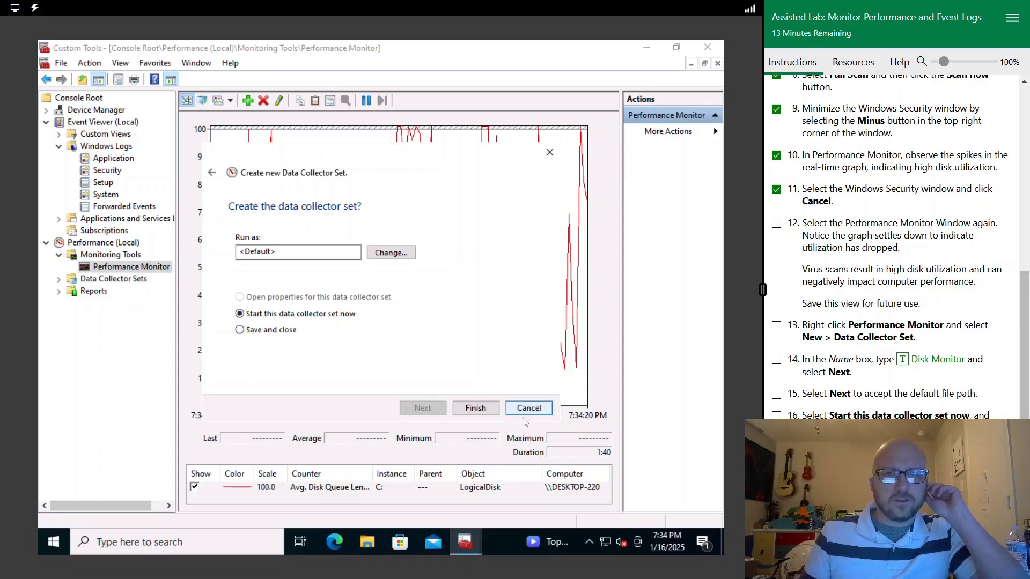
pyautogui.click(482, 409)
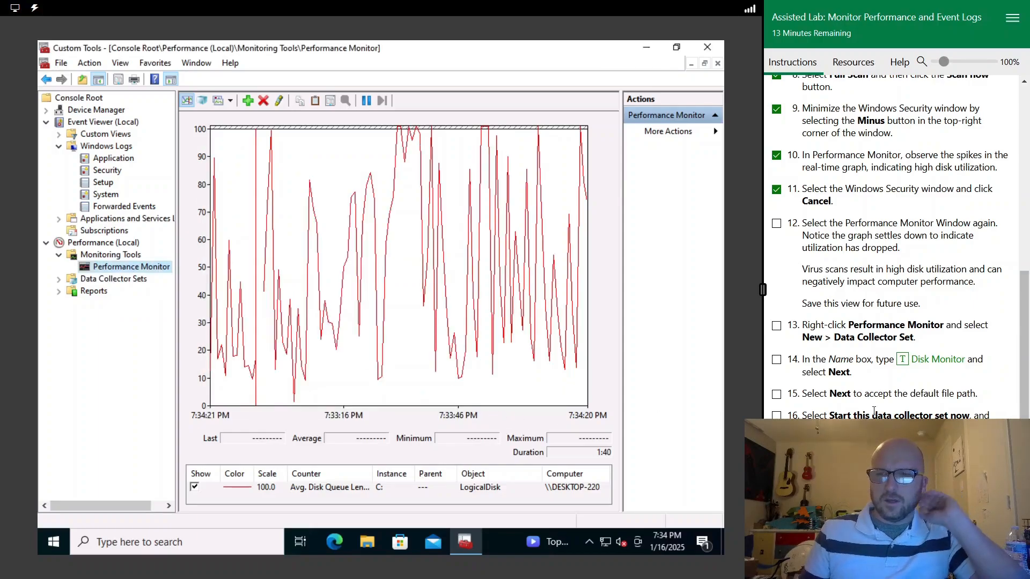
# Step: Read the note on saved data collector sets in the lab instructions and mark lab steps 12 to 16 complete
pyautogui.scroll(-1, 874, 411)
pyautogui.moveTo(852, 391); pyautogui.dragTo(964, 395)
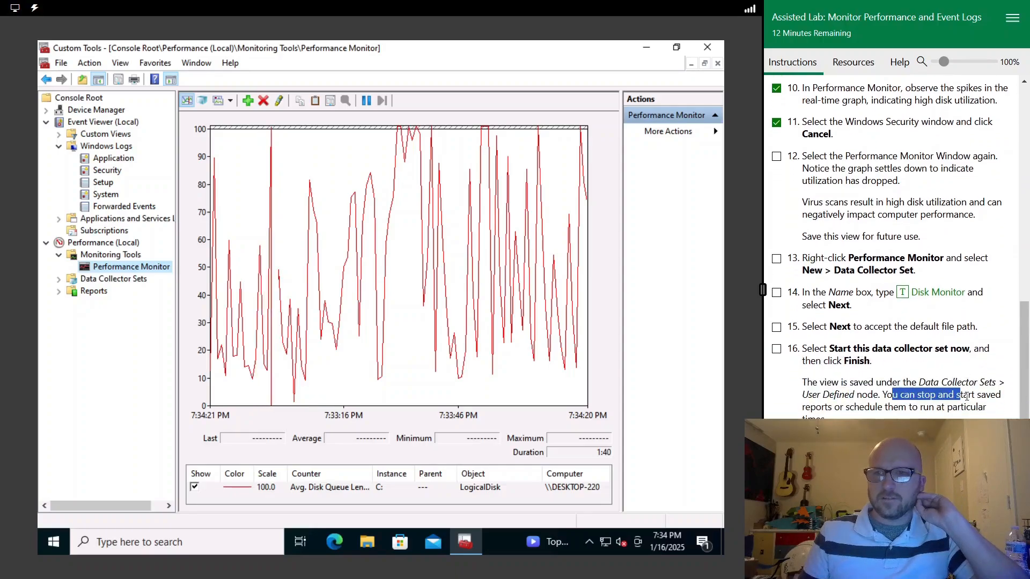
pyautogui.moveTo(907, 409); pyautogui.dragTo(960, 415)
pyautogui.click(922, 412)
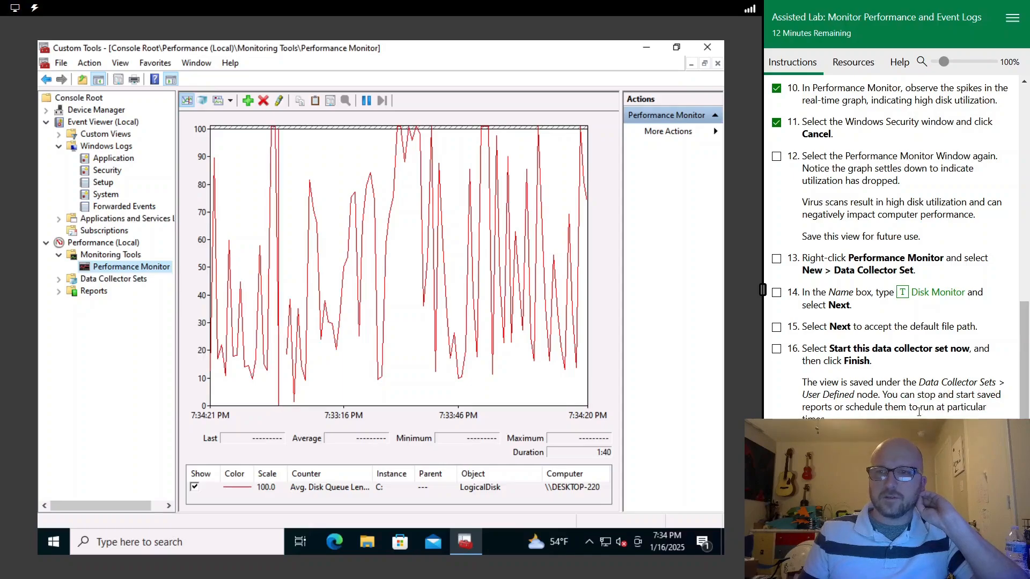
pyautogui.click(776, 350)
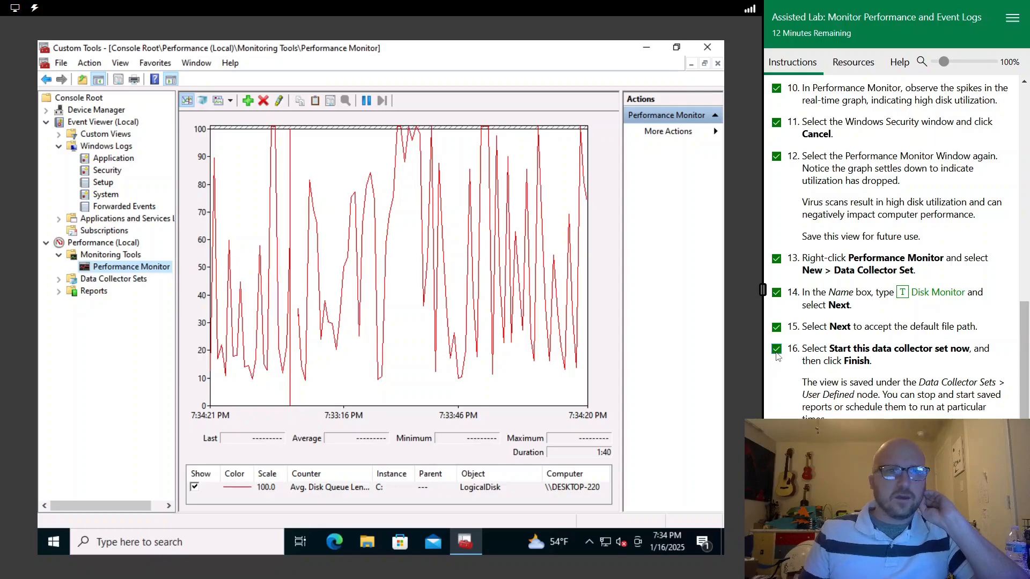
# Step: Open Disk Monitor under Data Collector Sets > User Defined and examine the properties of its System Monitor Log
pyautogui.click(59, 278)
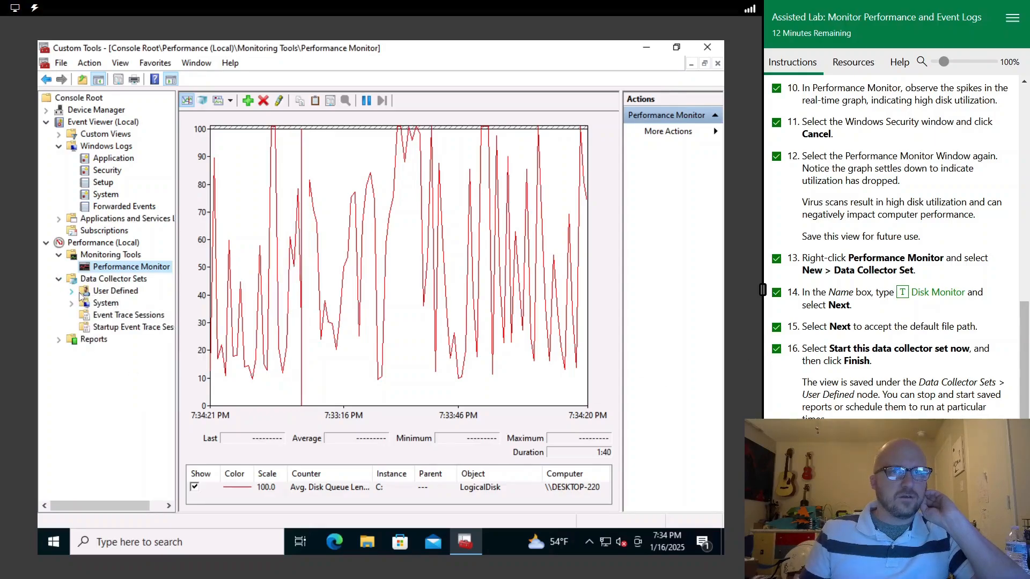
pyautogui.click(75, 293)
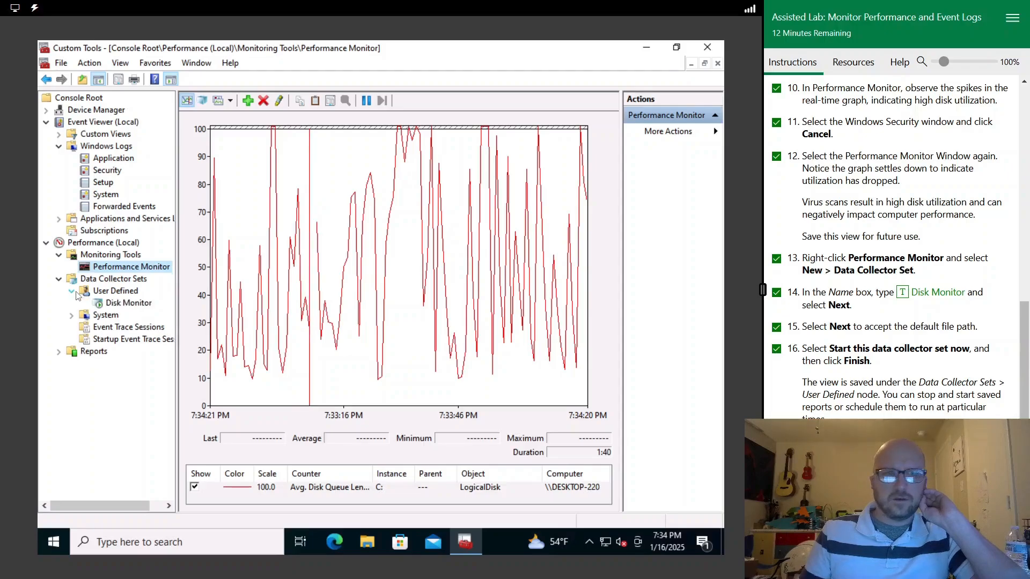
pyautogui.click(109, 303)
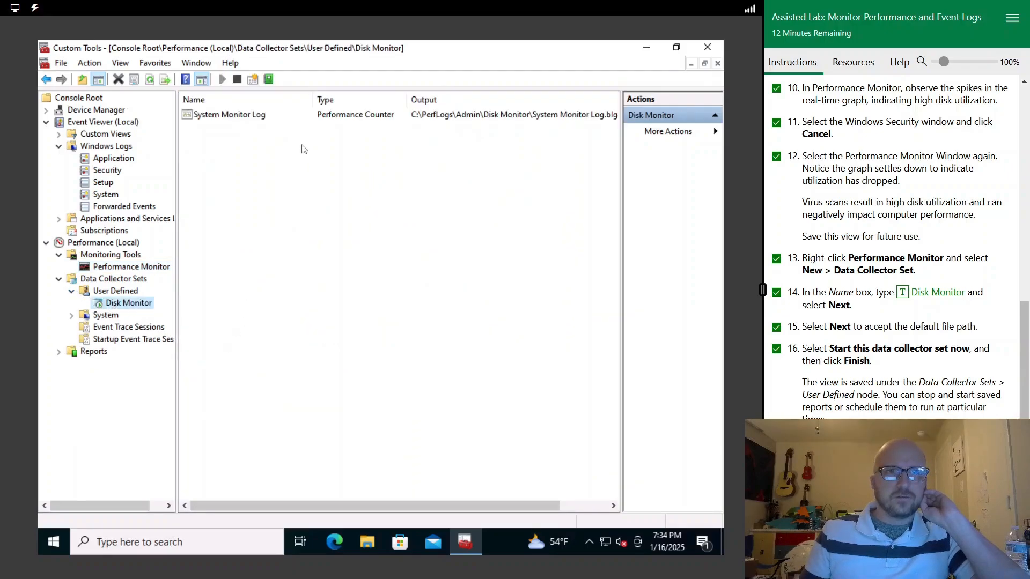
pyautogui.click(372, 117)
pyautogui.doubleClick(373, 117)
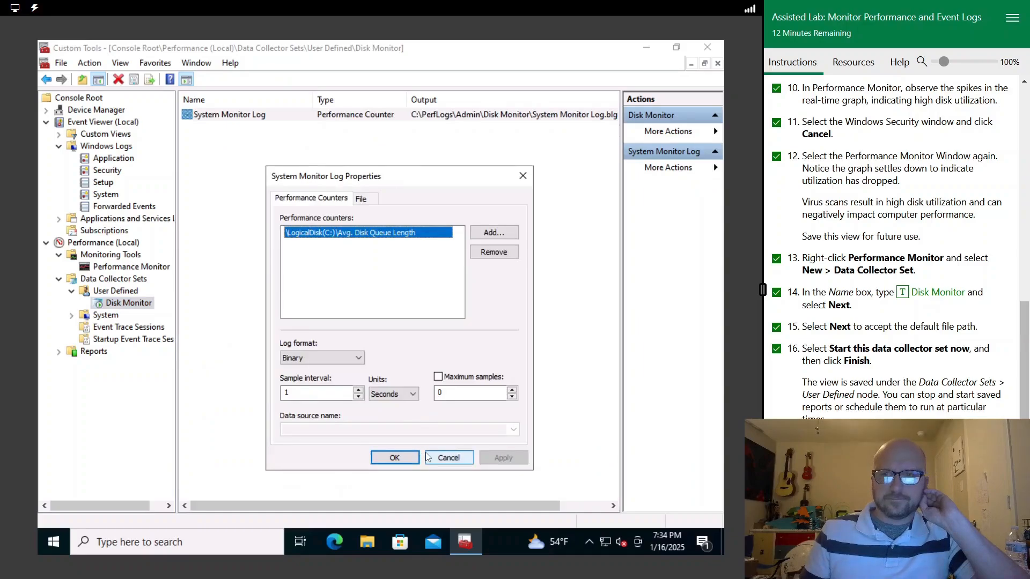
pyautogui.click(523, 176)
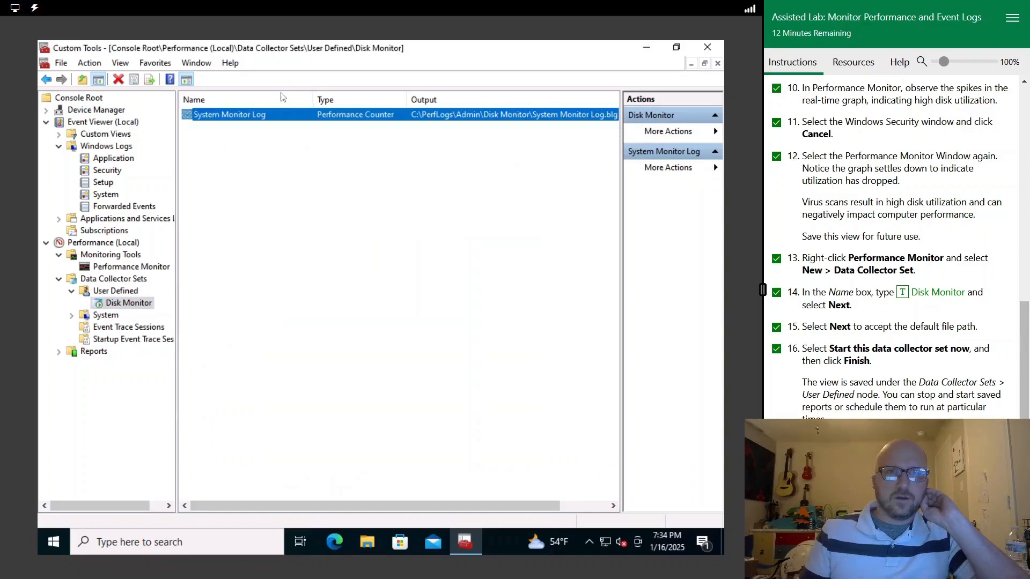
pyautogui.rightClick(263, 122)
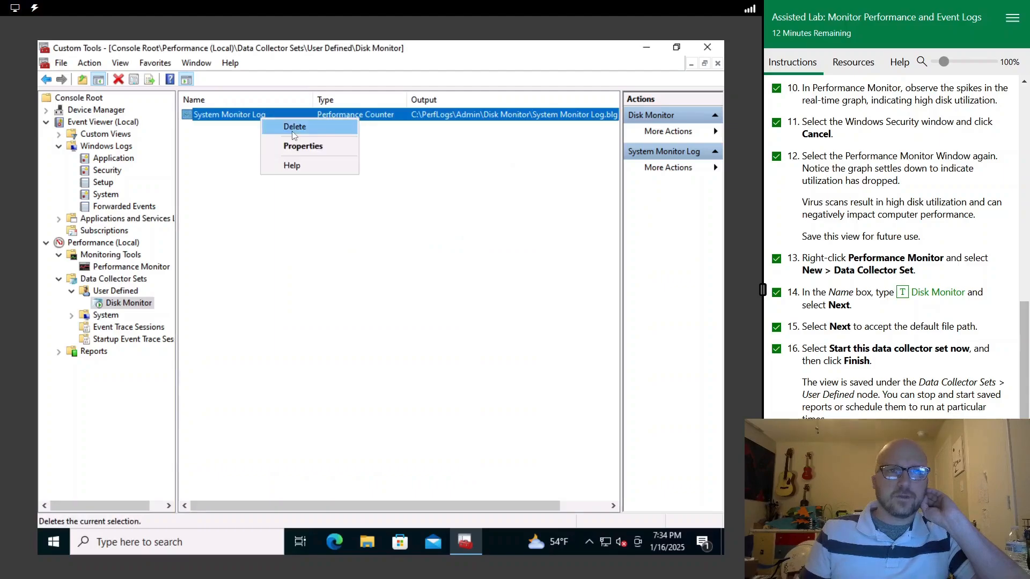
pyautogui.click(460, 238)
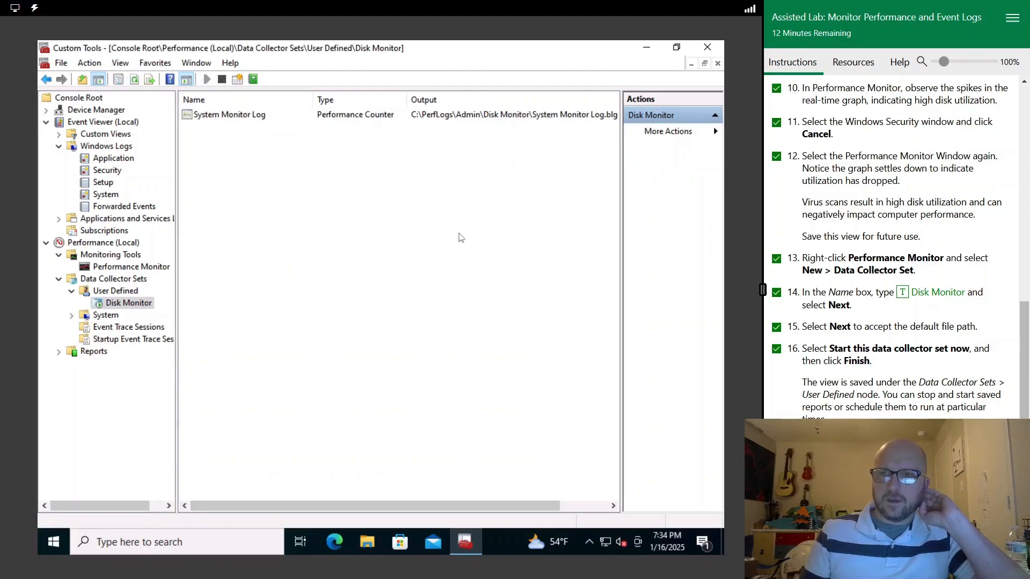
# Step: Stop the Disk Monitor data collector set and review the comprehensive questions in the lab instructions
pyautogui.rightClick(111, 308)
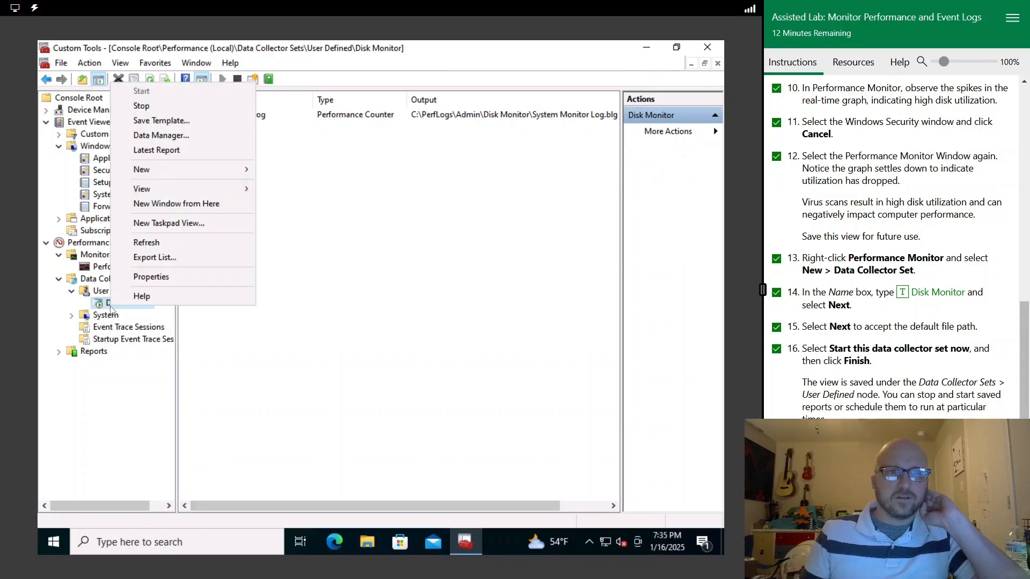
pyautogui.click(154, 104)
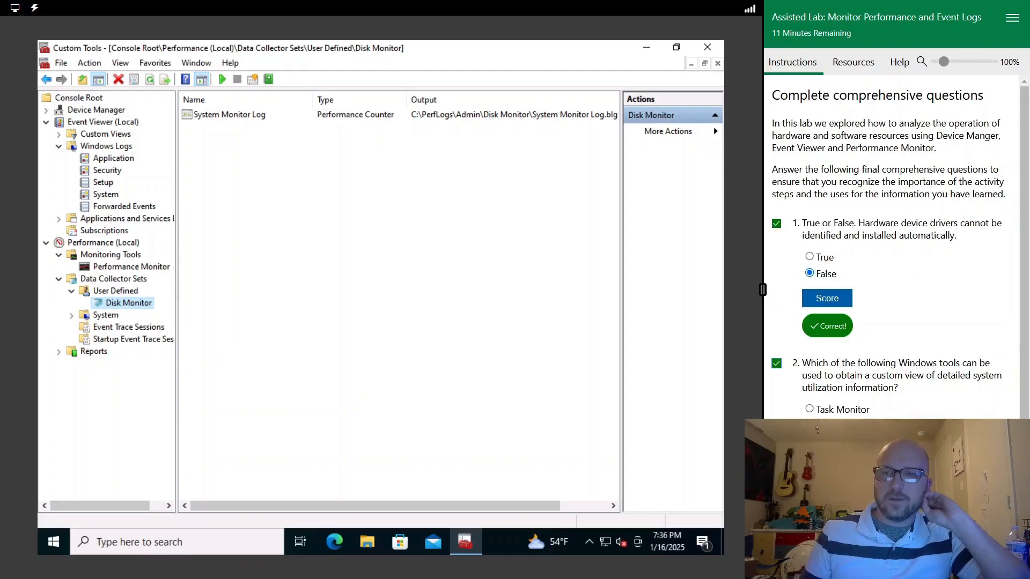
pyautogui.scroll(-1, 893, 241)
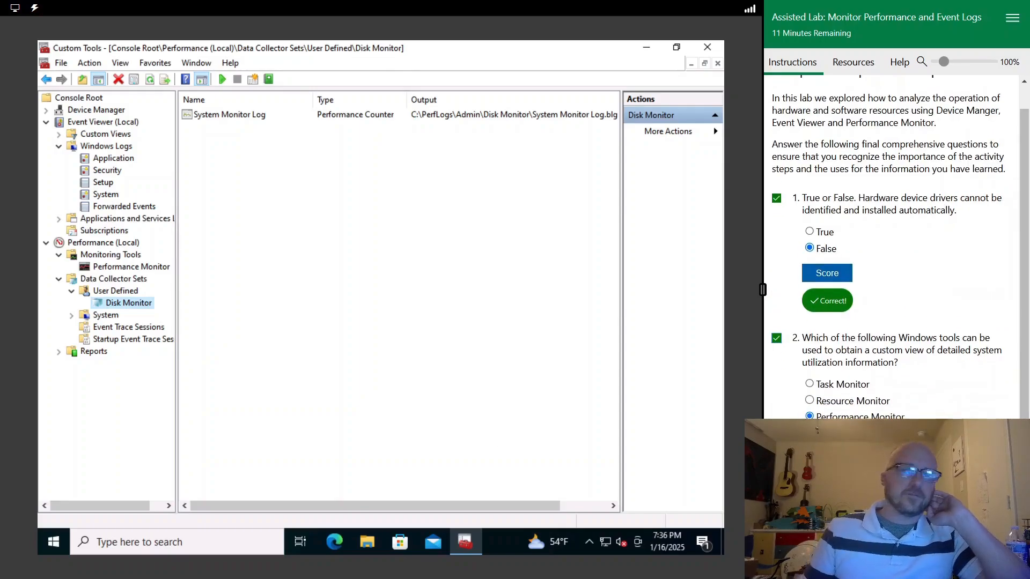